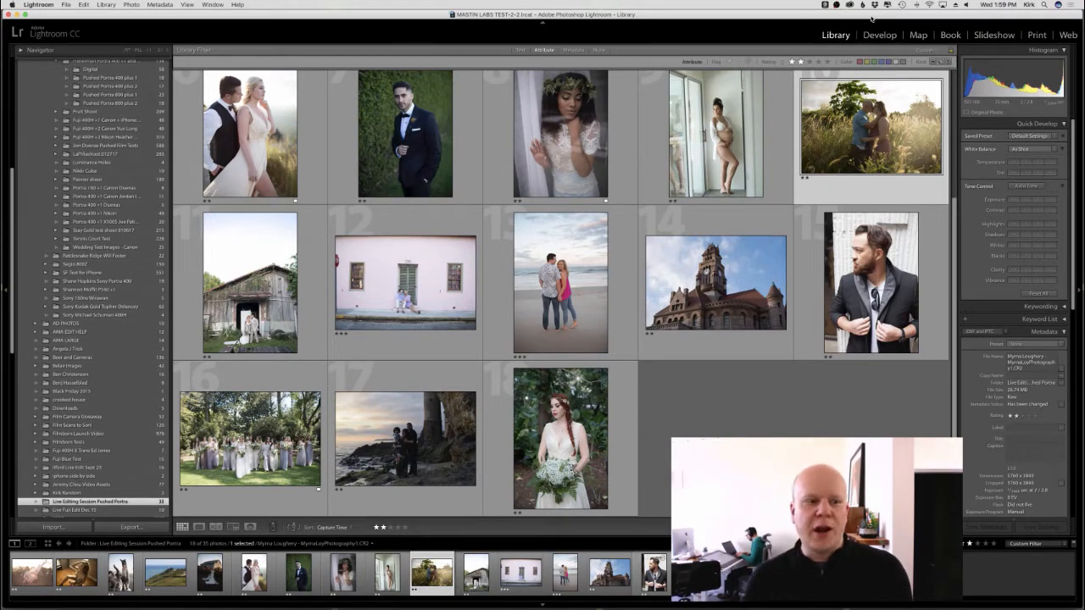
Step: Open the photo of the couple kissing in the tall grass in the Develop module
{"action": "left_click", "coordinate": [878, 35]}
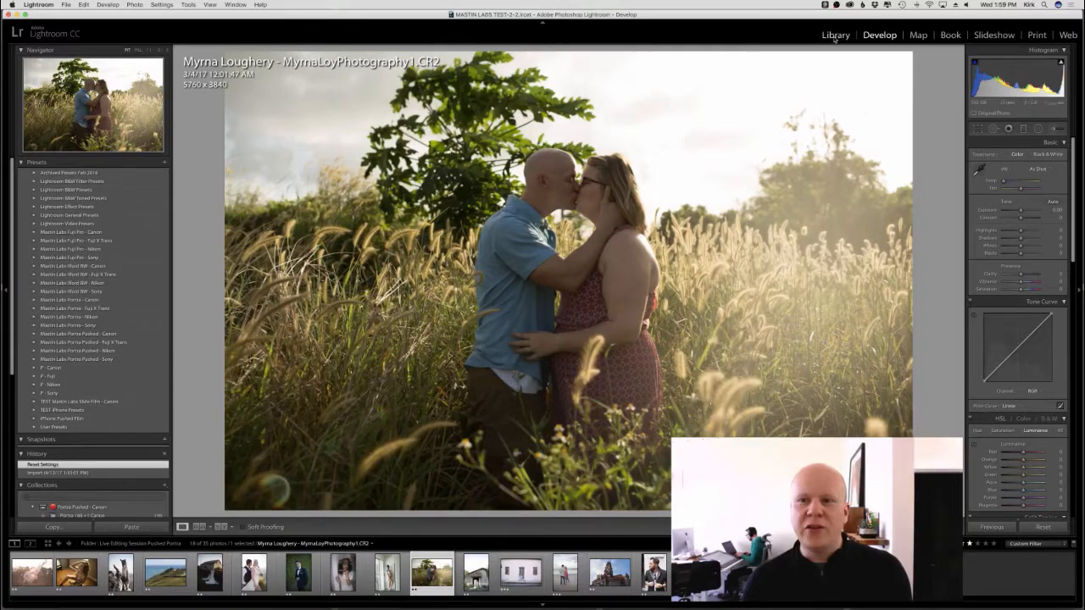
{"action": "left_click", "coordinate": [834, 37]}
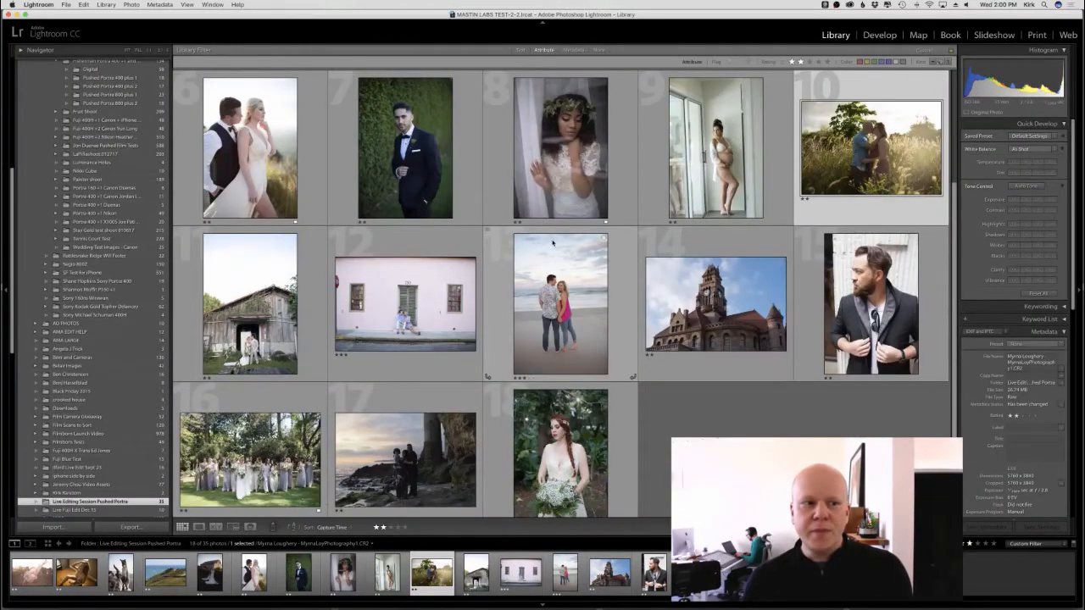
{"action": "left_click", "coordinate": [878, 35]}
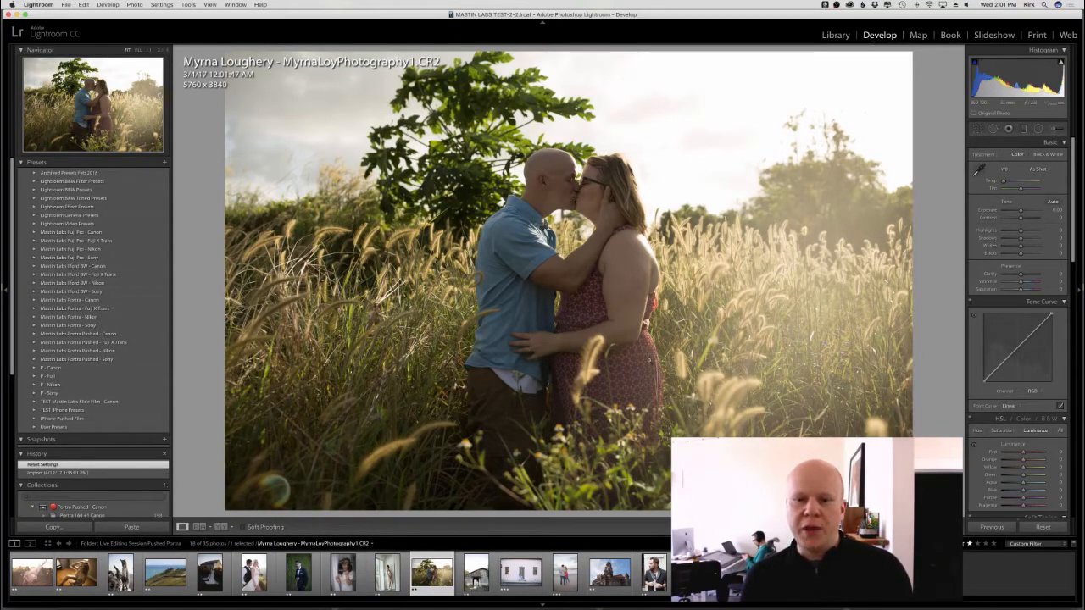
Step: Examine the unedited field photo up close around the couple and the surrounding grass
{"action": "left_click", "coordinate": [470, 331]}
{"action": "left_click_drag", "start_coordinate": [414, 134], "coordinate": [491, 197]}
{"action": "left_click_drag", "start_coordinate": [654, 455], "coordinate": [577, 269]}
{"action": "left_click_drag", "start_coordinate": [800, 262], "coordinate": [670, 346]}
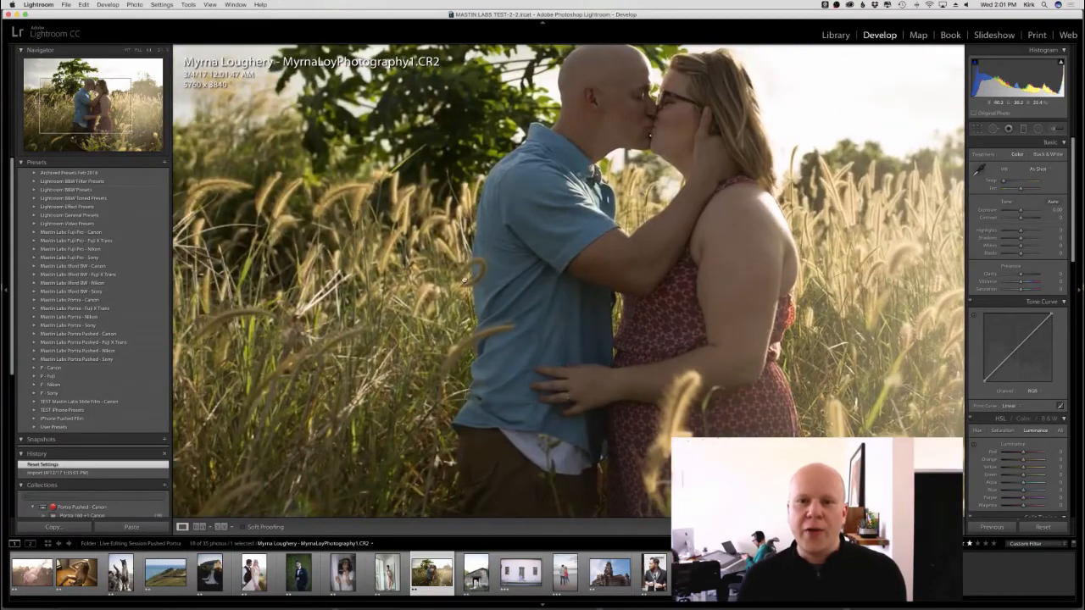
{"action": "left_click_drag", "start_coordinate": [569, 194], "coordinate": [490, 274]}
{"action": "left_click", "coordinate": [490, 274]}
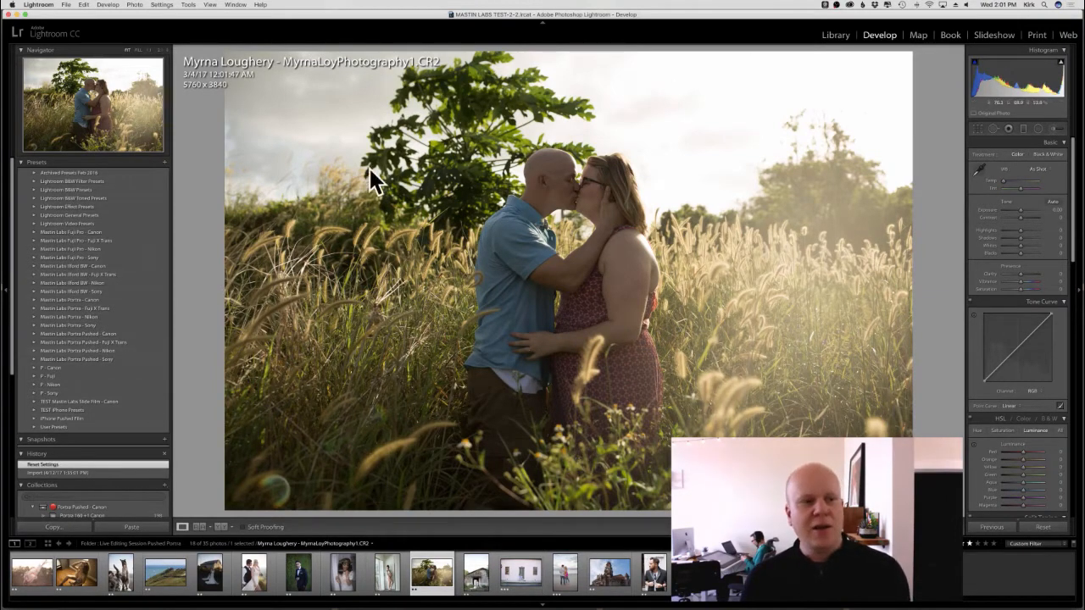
Step: Apply the Portra 160 +1 CP preset from Mastin Labs Portra Pushed - Canon and set the exposure to +0.70
{"action": "left_click", "coordinate": [31, 300]}
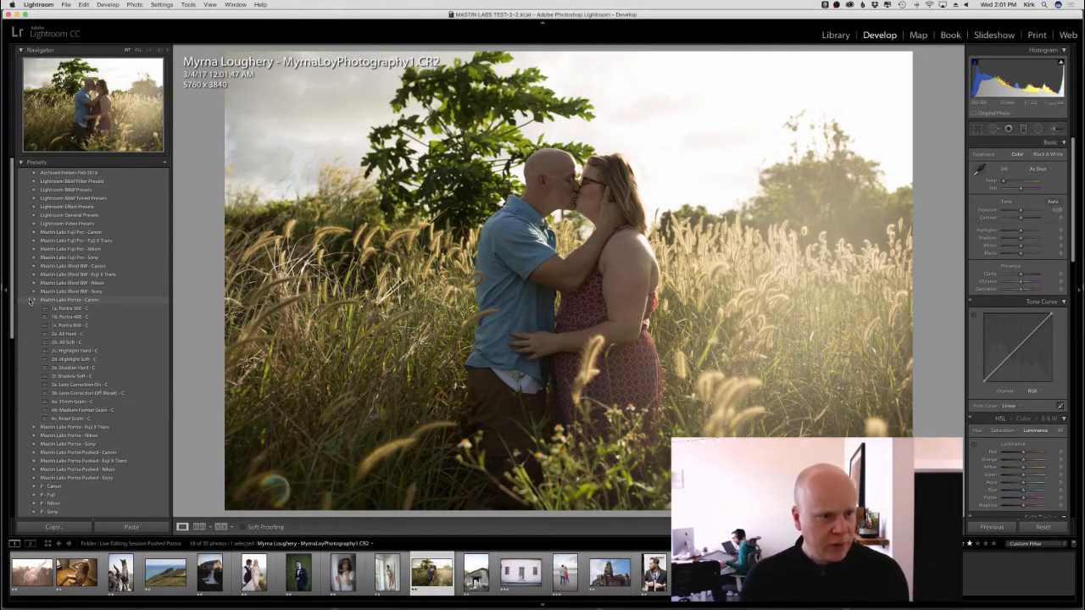
{"action": "left_click", "coordinate": [30, 300]}
{"action": "left_click", "coordinate": [32, 301]}
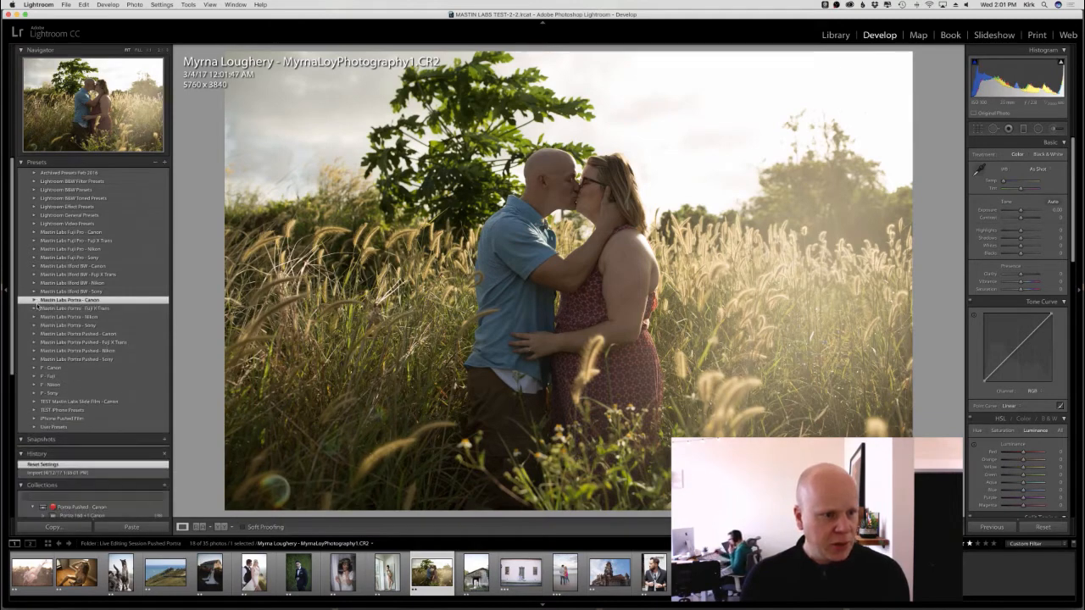
{"action": "left_click", "coordinate": [35, 334]}
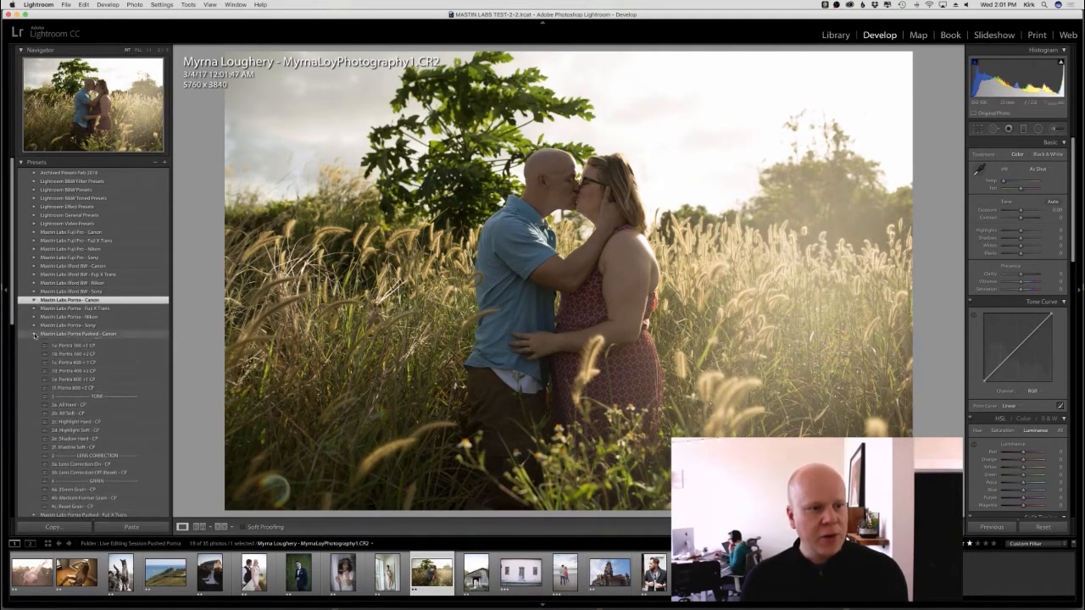
{"action": "left_click", "coordinate": [77, 351]}
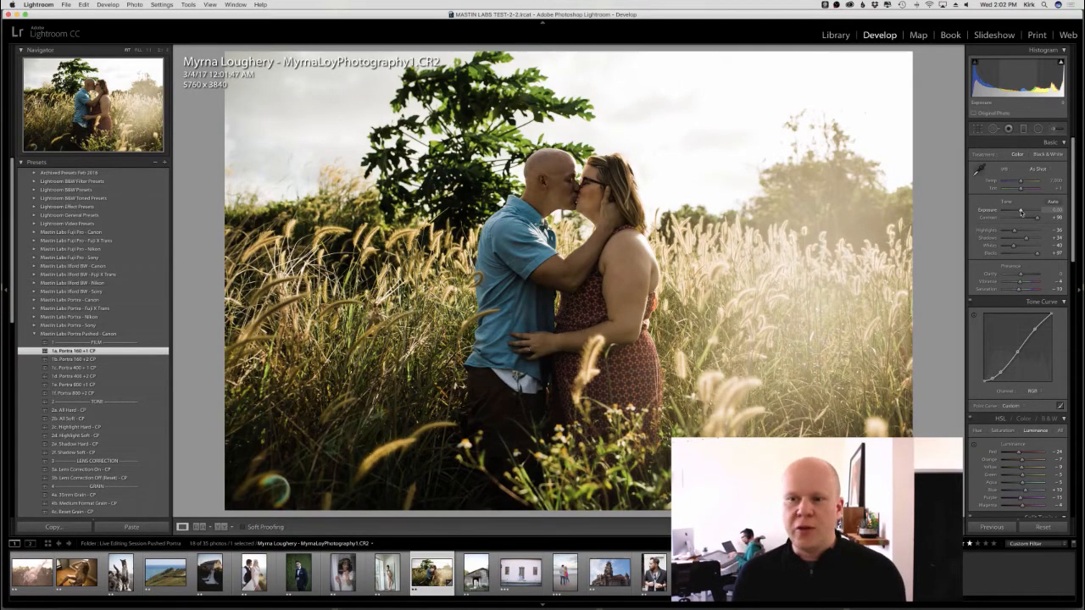
{"action": "left_click_drag", "start_coordinate": [1021, 212], "coordinate": [1023, 212]}
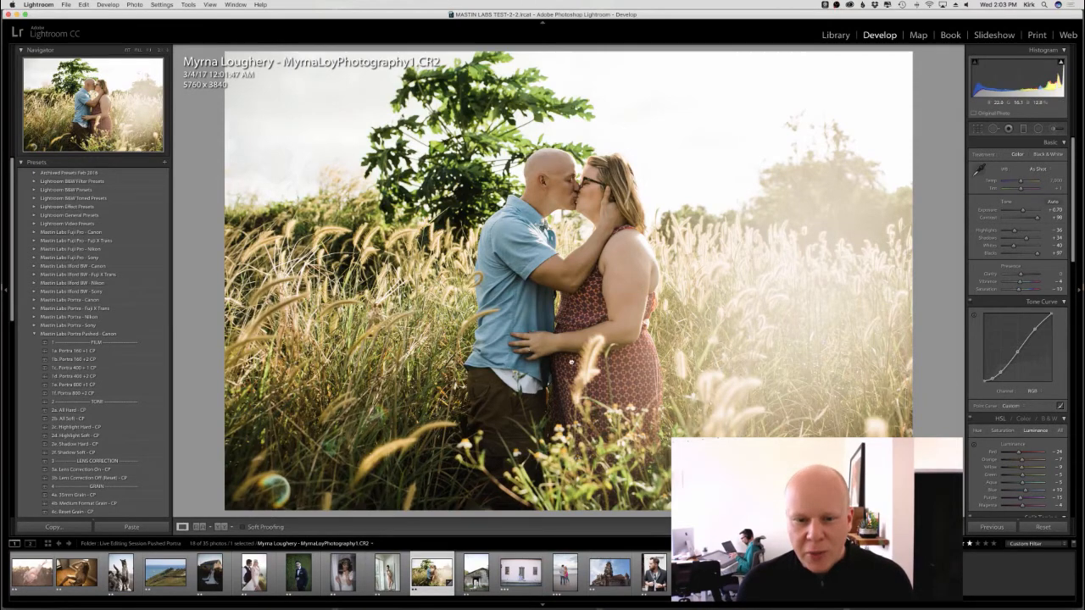
Step: Paint an adjustment brush with reduced exposure and Dehaze 46 over the hazy grass and trees behind the woman
{"action": "left_click", "coordinate": [570, 362]}
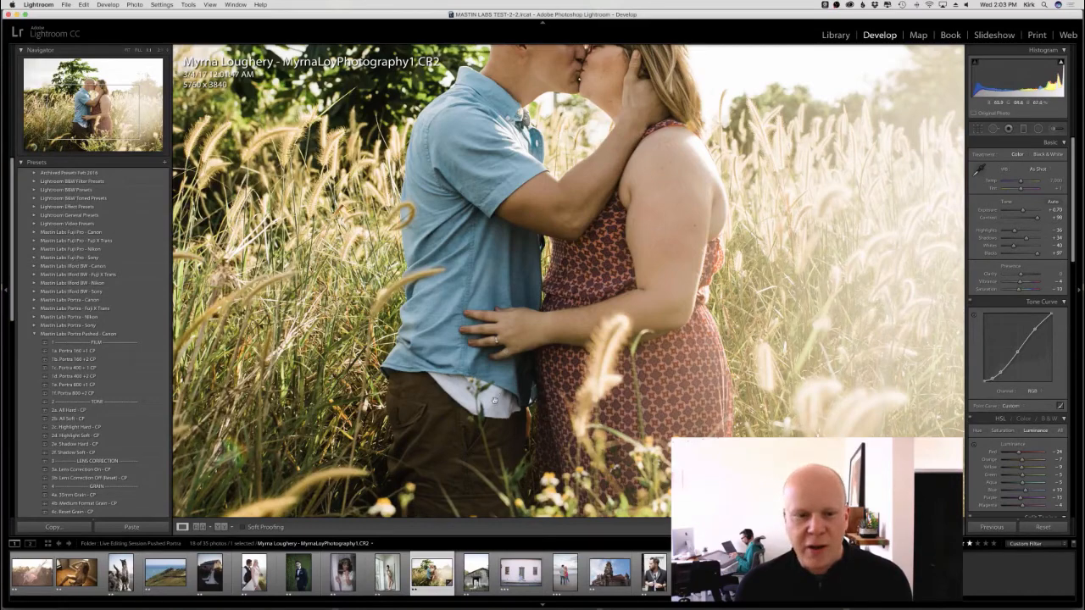
{"action": "left_click", "coordinate": [493, 314]}
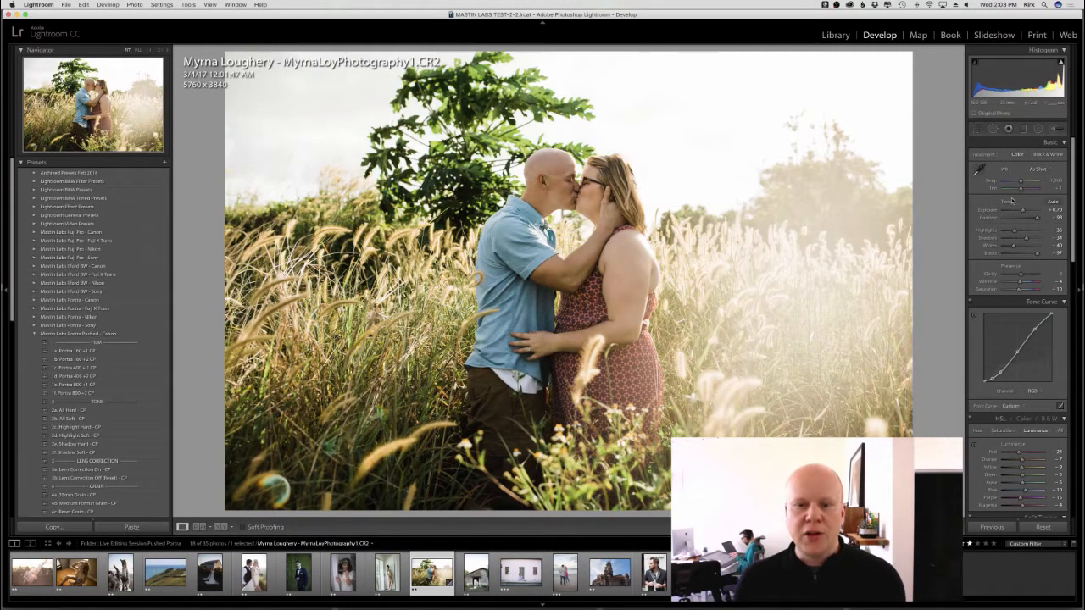
{"action": "left_click", "coordinate": [818, 263]}
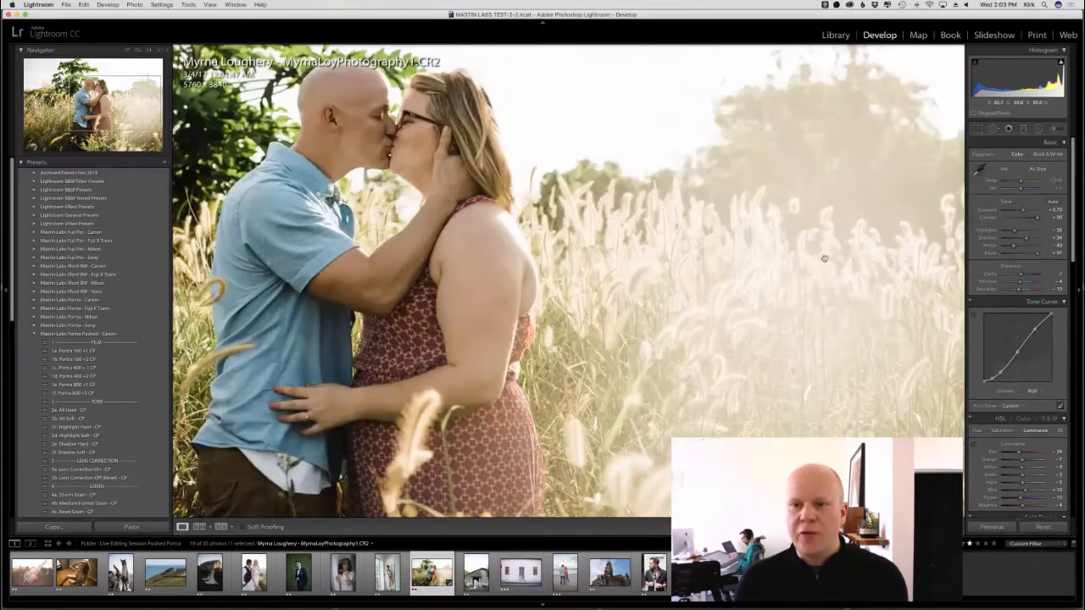
{"action": "left_click", "coordinate": [768, 299]}
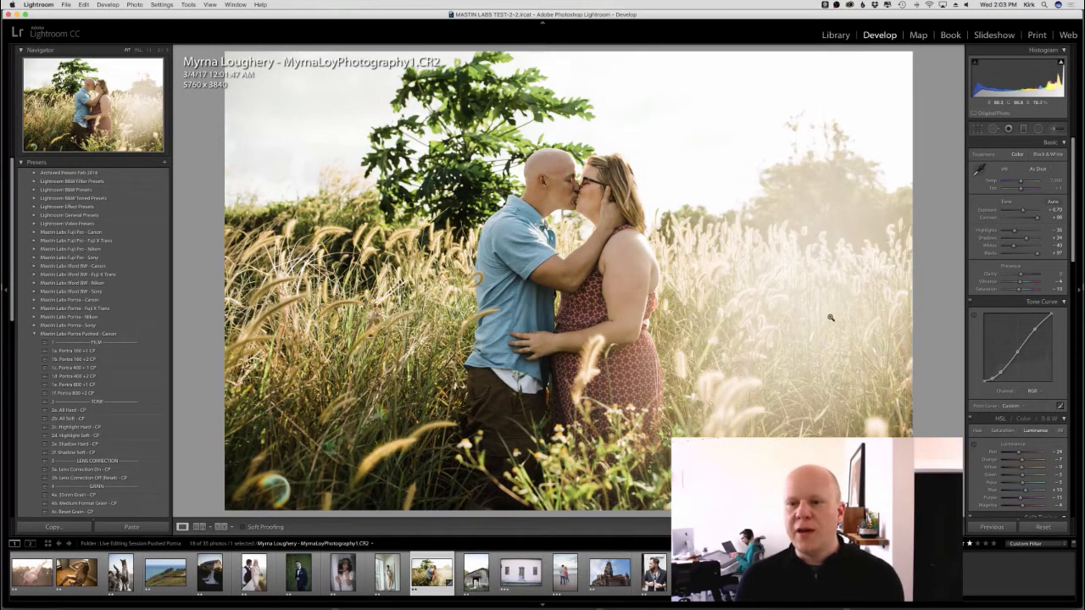
{"action": "left_click", "coordinate": [1054, 129]}
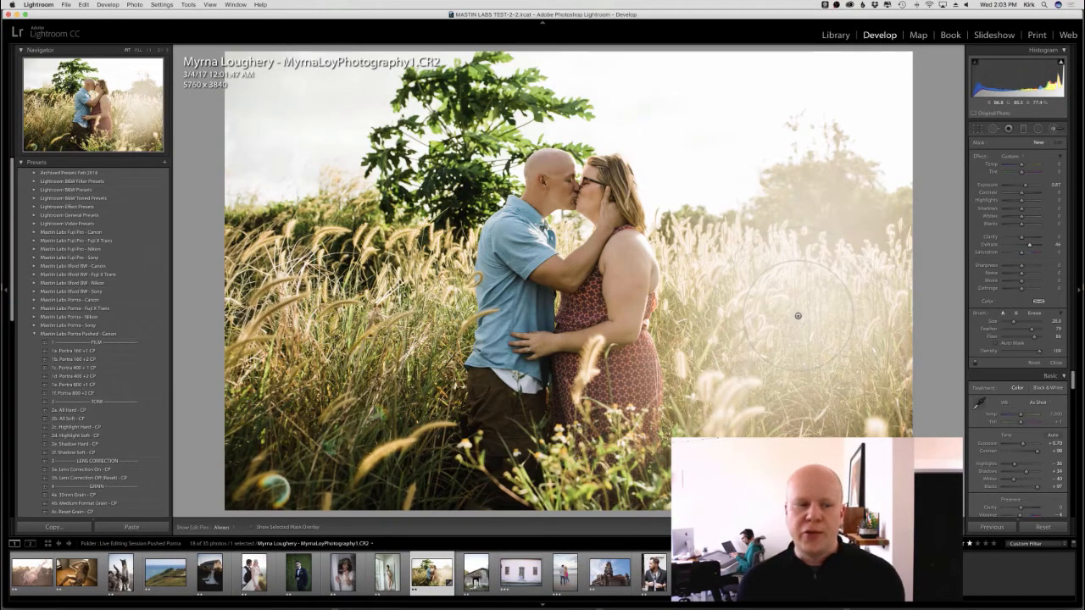
{"action": "key", "text": "h"}
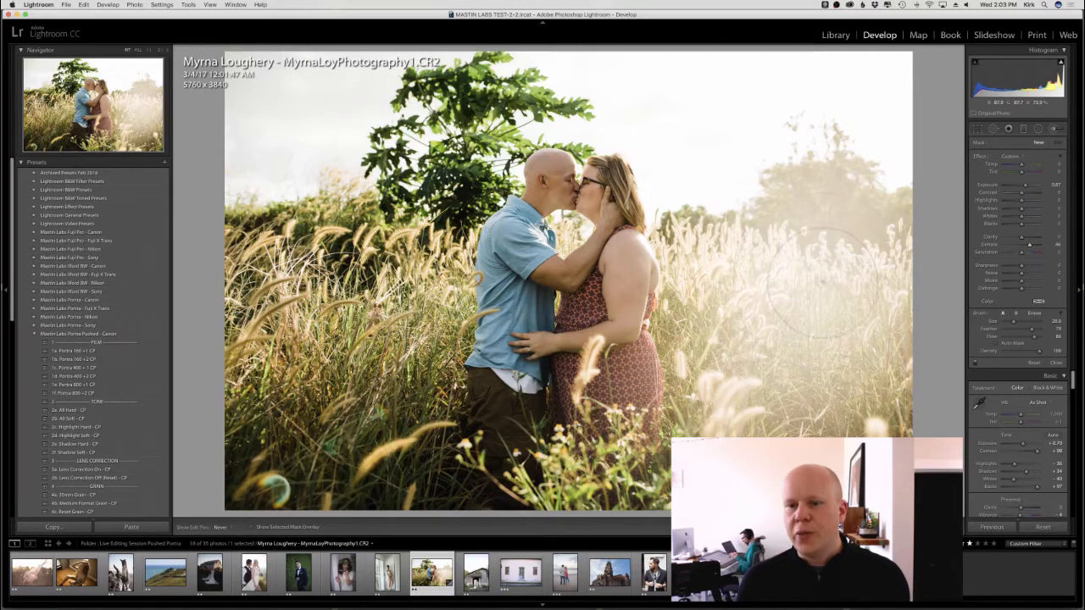
{"action": "left_click_drag", "start_coordinate": [1024, 186], "coordinate": [1009, 190]}
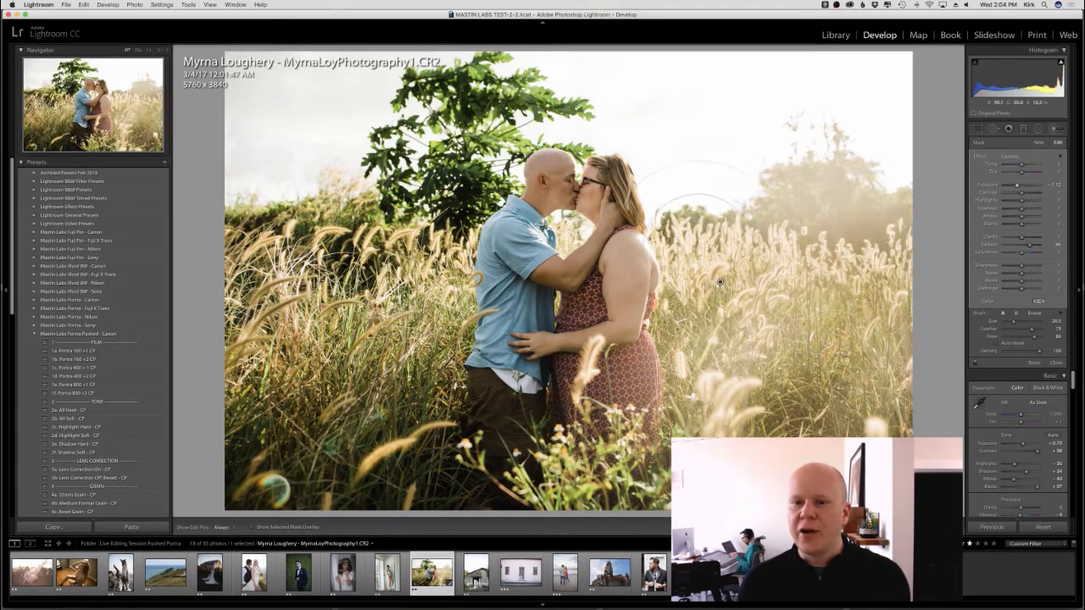
{"action": "key", "text": "h"}
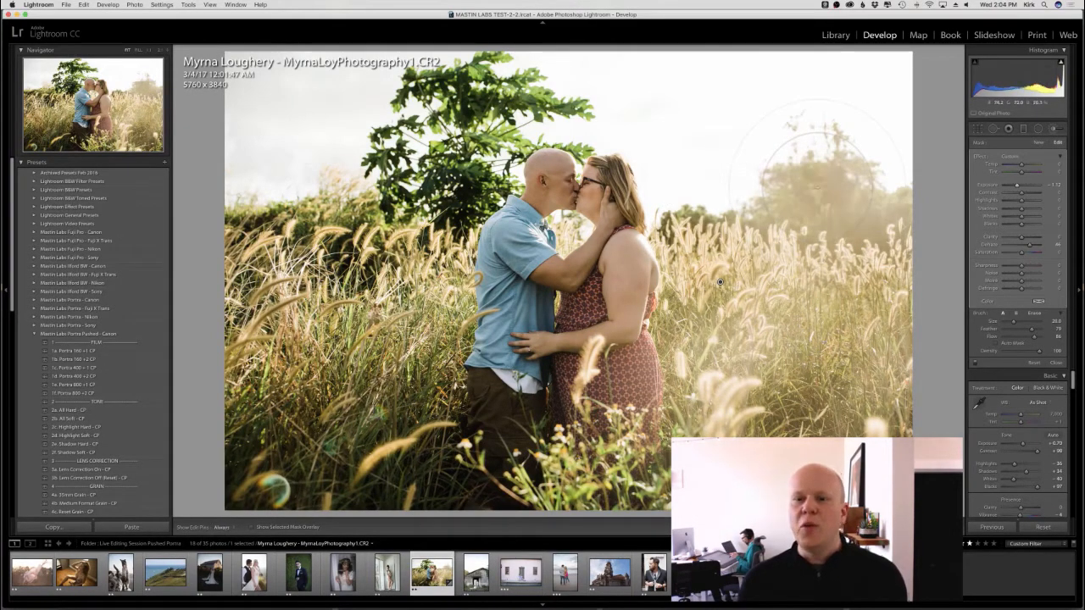
{"action": "key", "text": "h"}
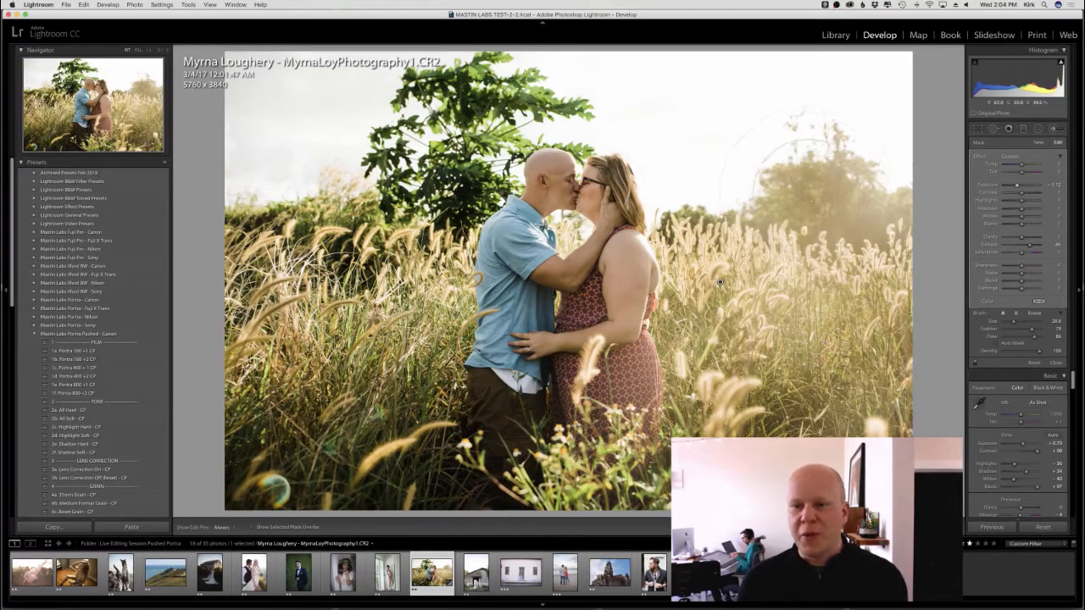
Step: Finish the brush adjustment and compare the edited field photo with its original version
{"action": "left_click", "coordinate": [1057, 128]}
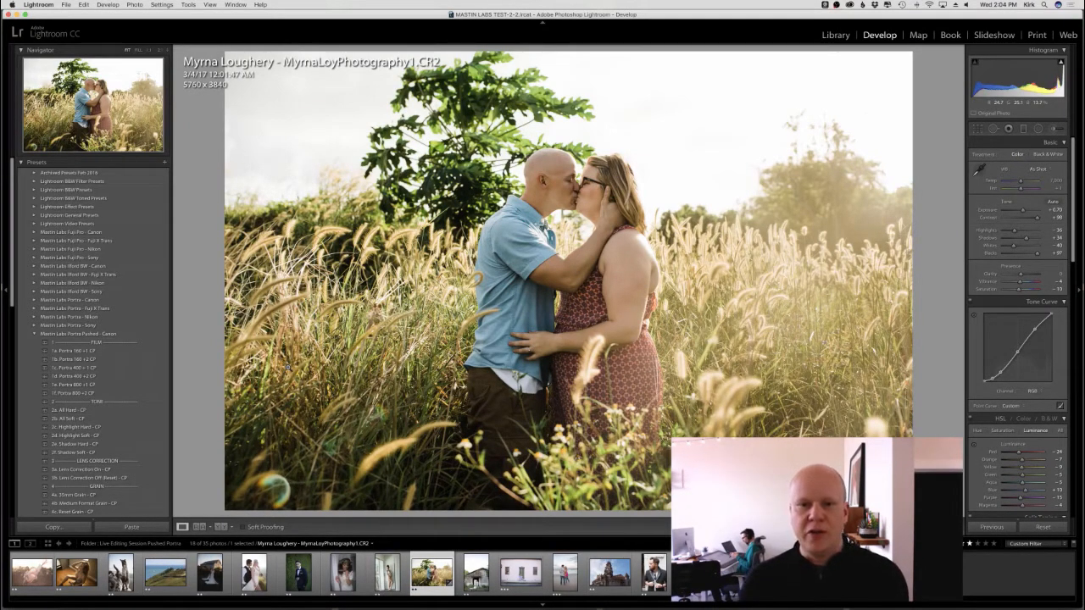
{"action": "key", "text": "backslash"}
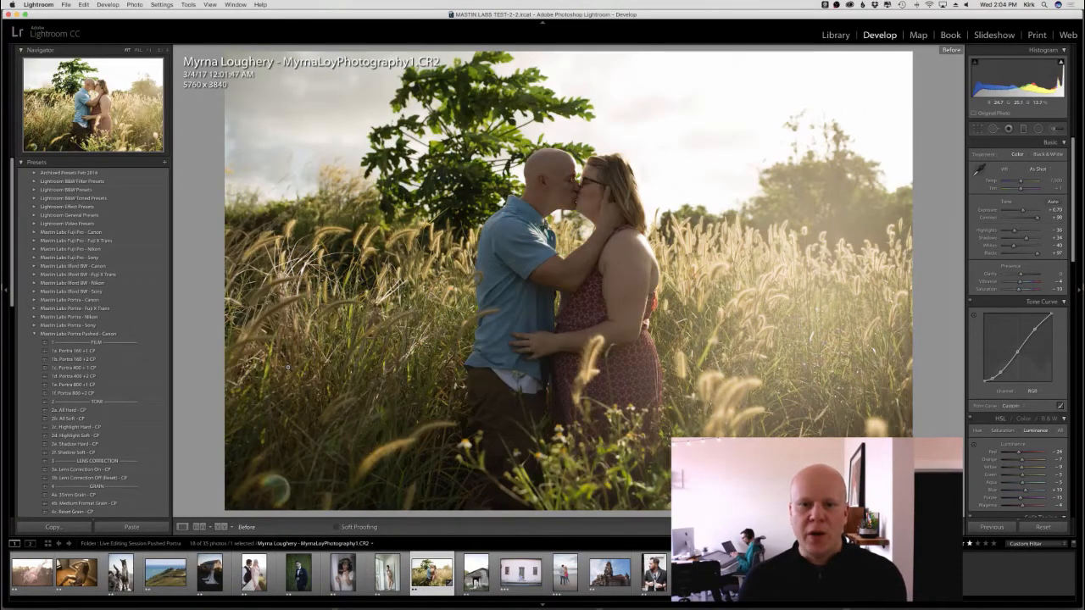
{"action": "key", "text": "backslash"}
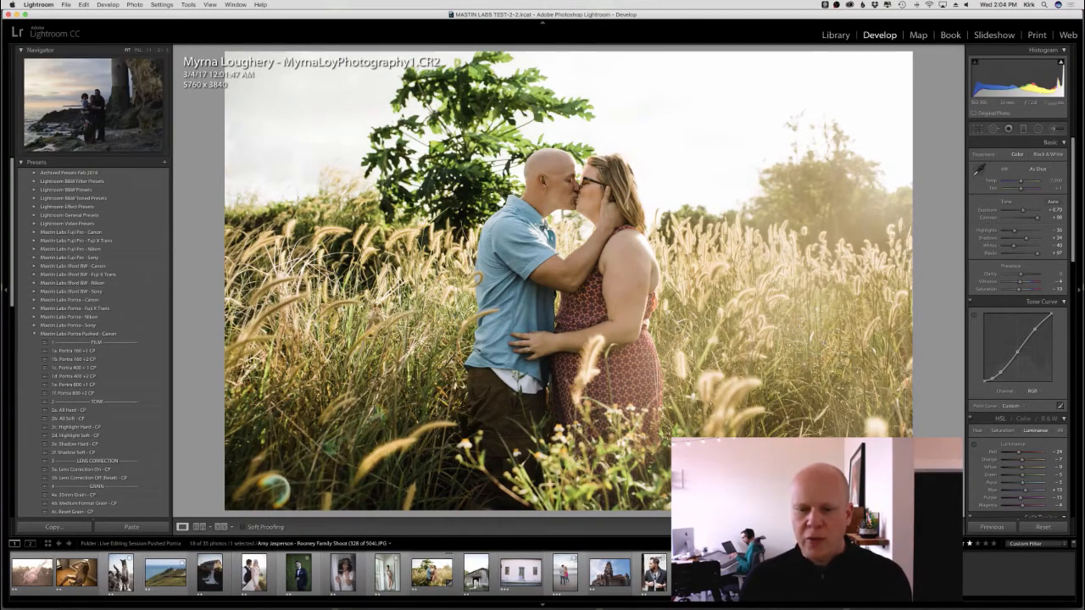
Step: Select the family photo on the rocky shore, check its camera metadata in the Library and reopen it in Develop
{"action": "left_click", "coordinate": [565, 573]}
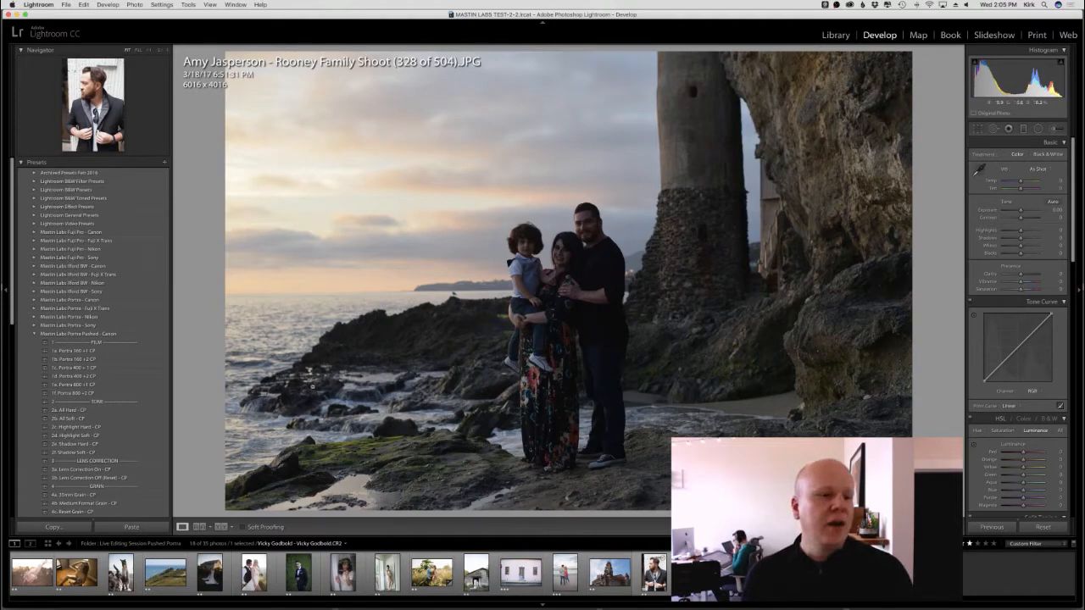
{"action": "left_click", "coordinate": [832, 38]}
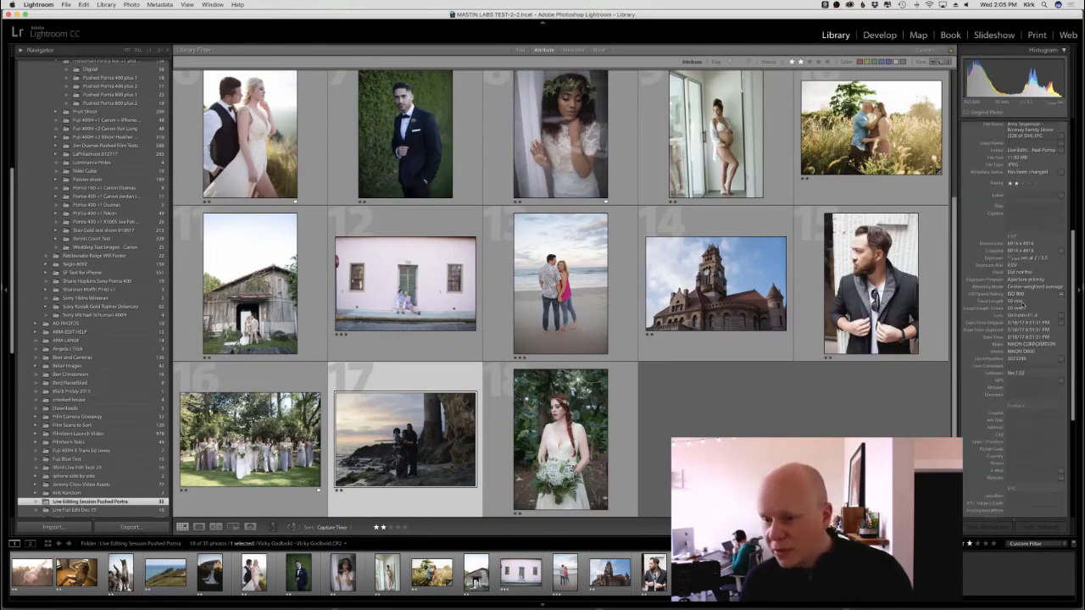
{"action": "left_click", "coordinate": [877, 35]}
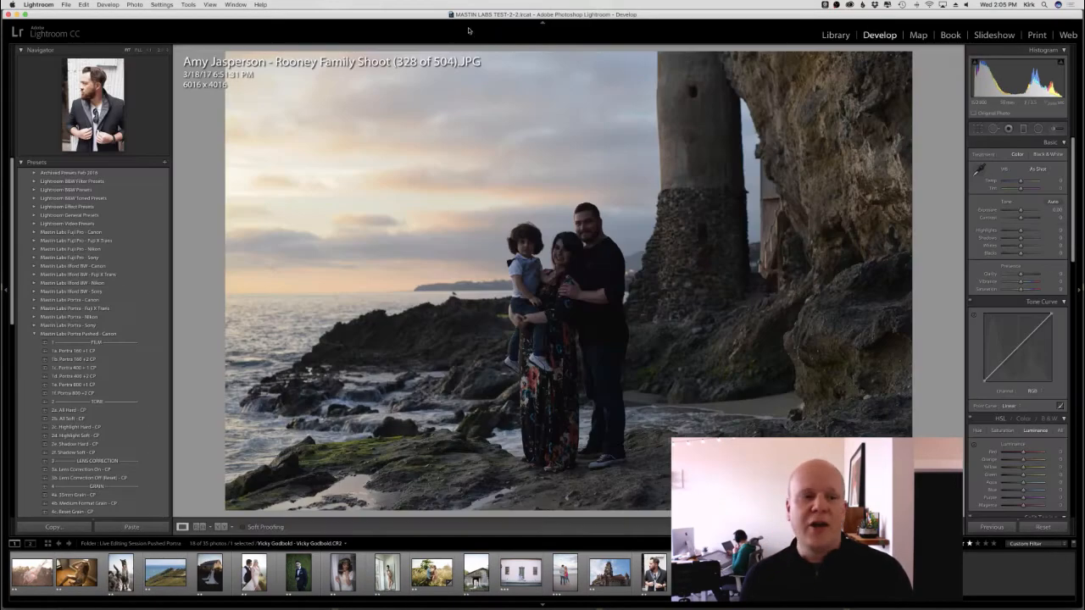
Step: Apply the Portra 400 +1 NP preset from Mastin Labs Portra Pushed - Nikon to the family photo
{"action": "left_click", "coordinate": [34, 334]}
{"action": "left_click", "coordinate": [35, 351]}
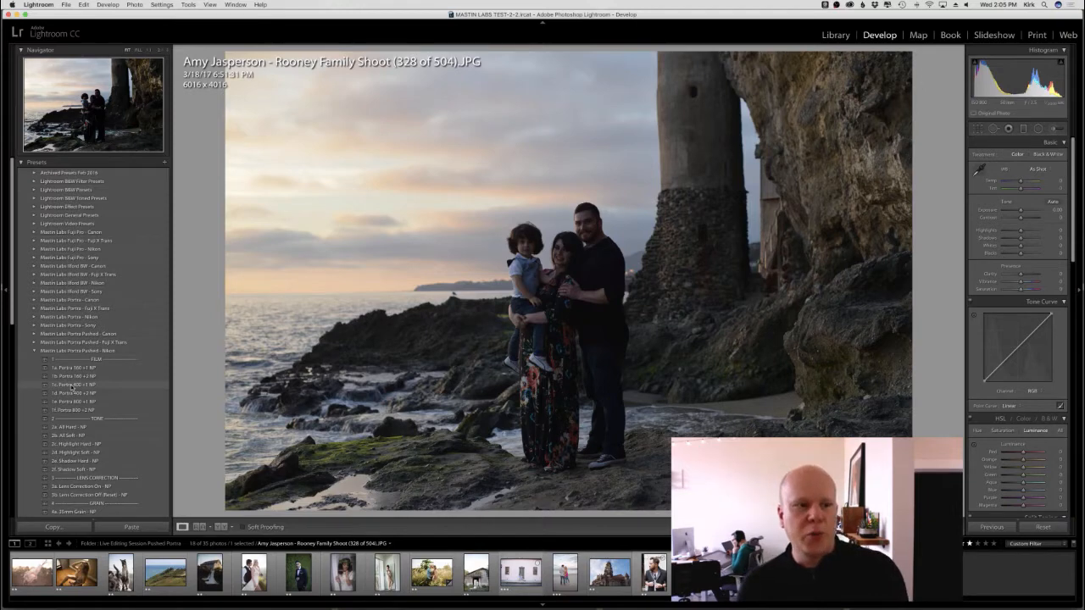
{"action": "left_click", "coordinate": [73, 386]}
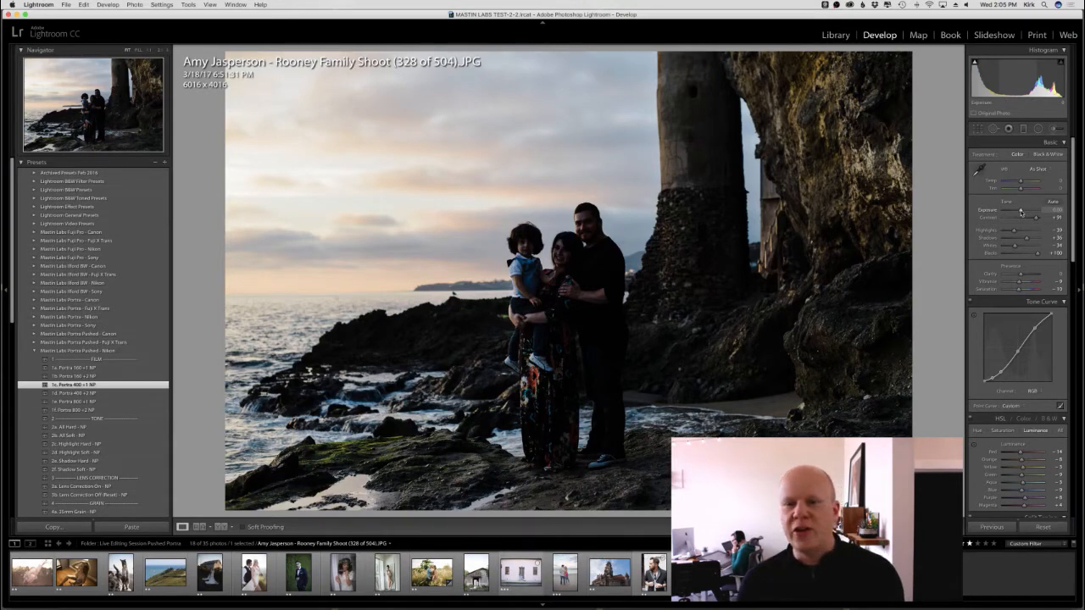
Step: Set the family photo's exposure to +1.75, contrast to +59 and temperature to +13
{"action": "left_click_drag", "start_coordinate": [1021, 212], "coordinate": [1025, 213]}
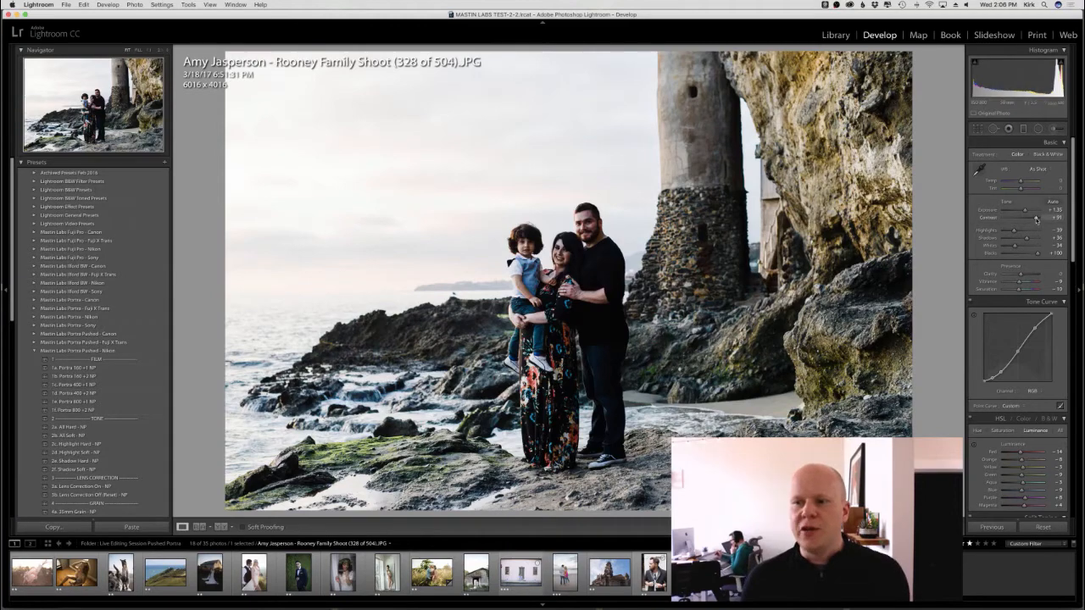
{"action": "mouse_move", "coordinate": [1036, 222]}
{"action": "left_mouse_down"}
{"action": "mouse_move", "coordinate": [1021, 219]}
{"action": "mouse_move", "coordinate": [1030, 219]}
{"action": "left_mouse_up"}
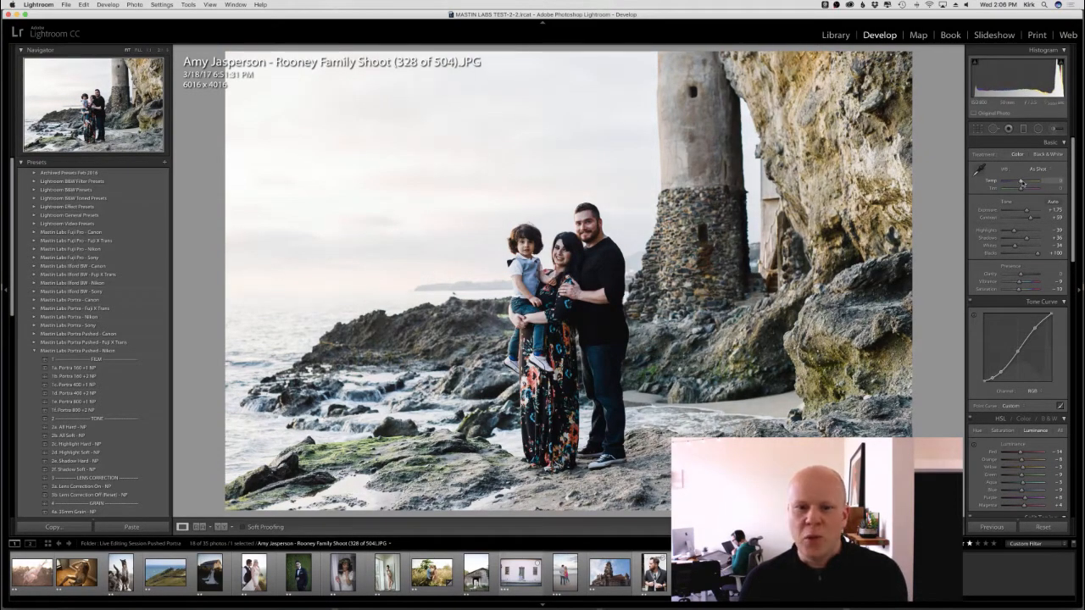
{"action": "left_click_drag", "start_coordinate": [1021, 182], "coordinate": [1022, 183]}
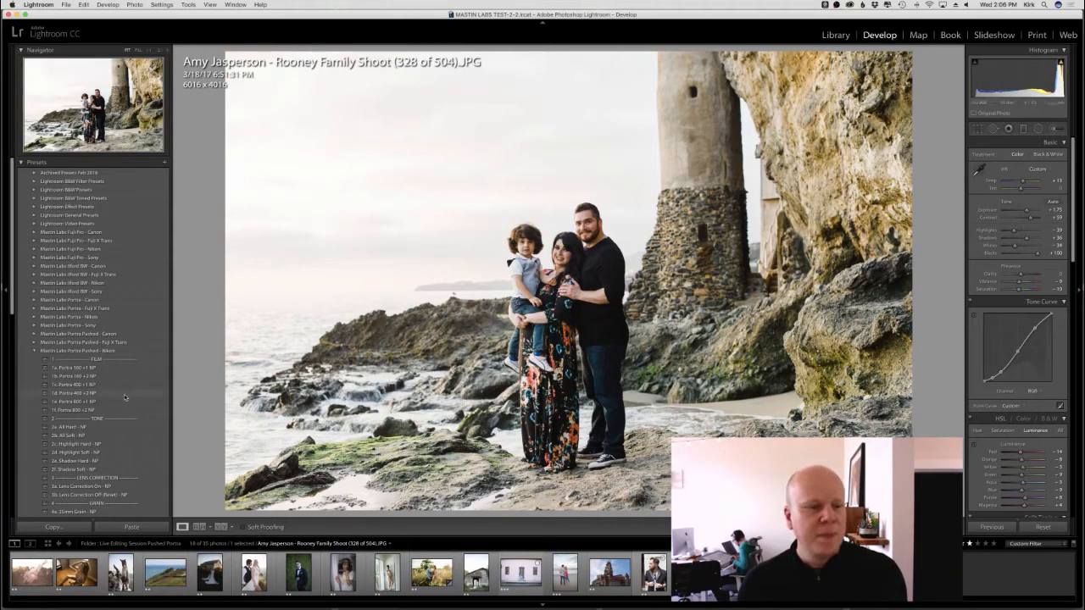
Step: Apply the 2d. Highlight Soft - NP tone preset and compare the photo with and without it, keeping it applied
{"action": "scroll", "coordinate": [80, 403], "scroll_direction": "down", "scroll_amount": 3}
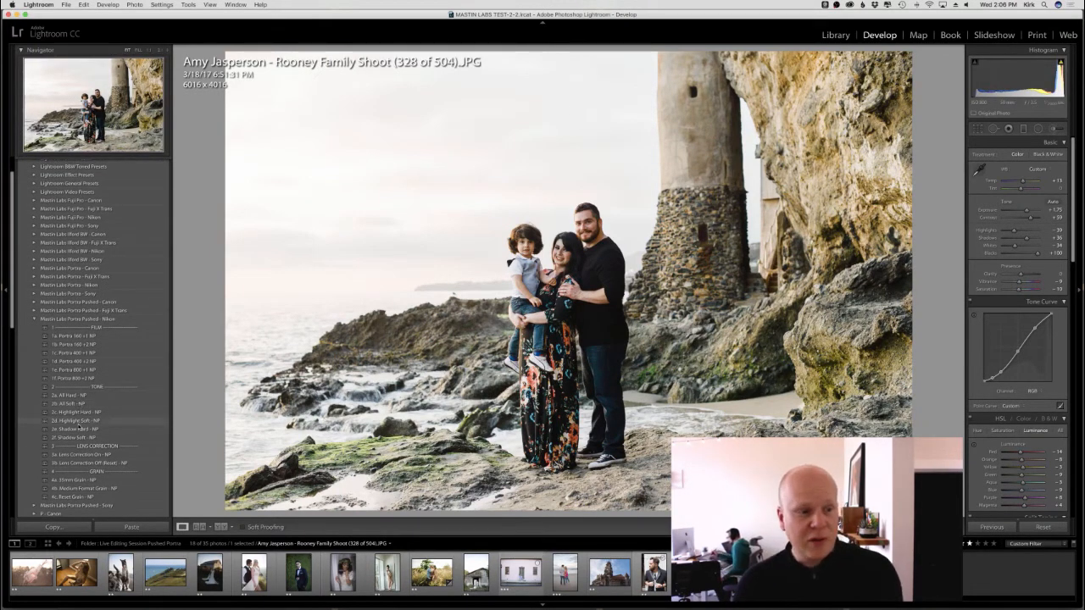
{"action": "left_click", "coordinate": [79, 421]}
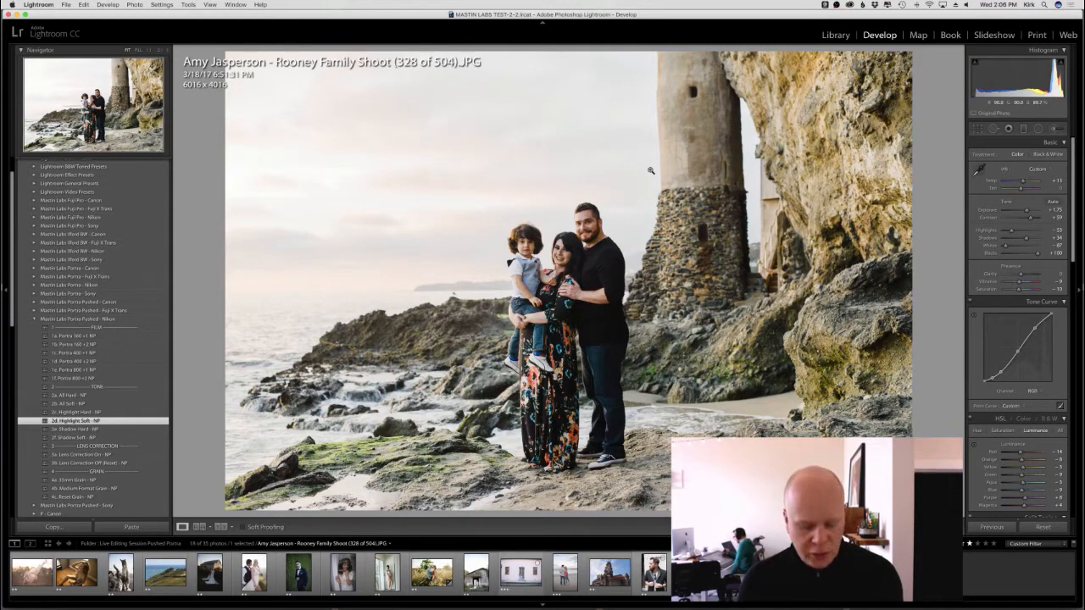
{"action": "key", "text": "super+z"}
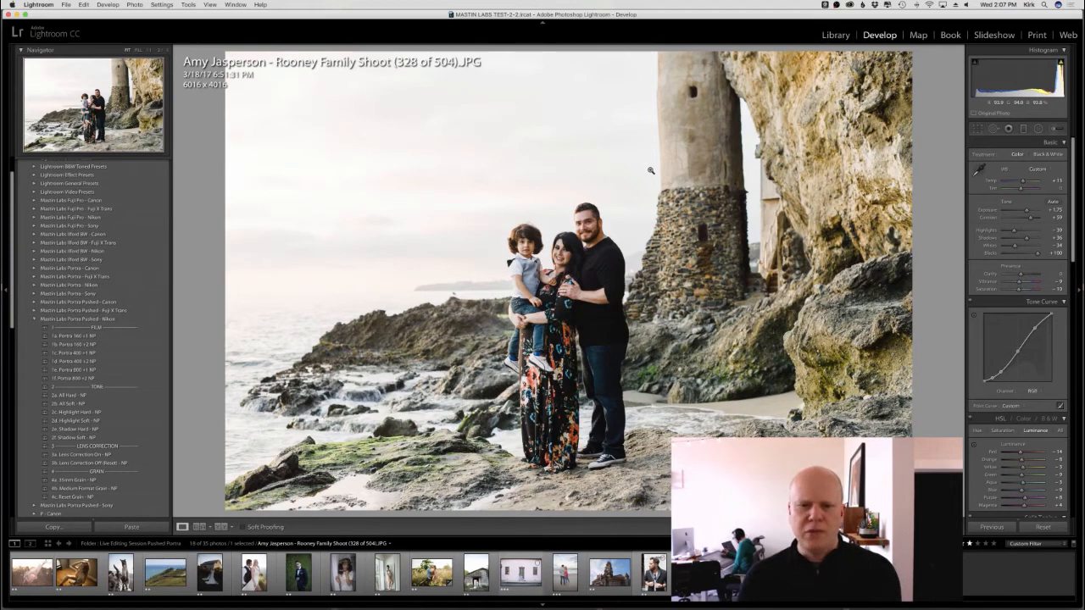
{"action": "key", "text": "shift"}
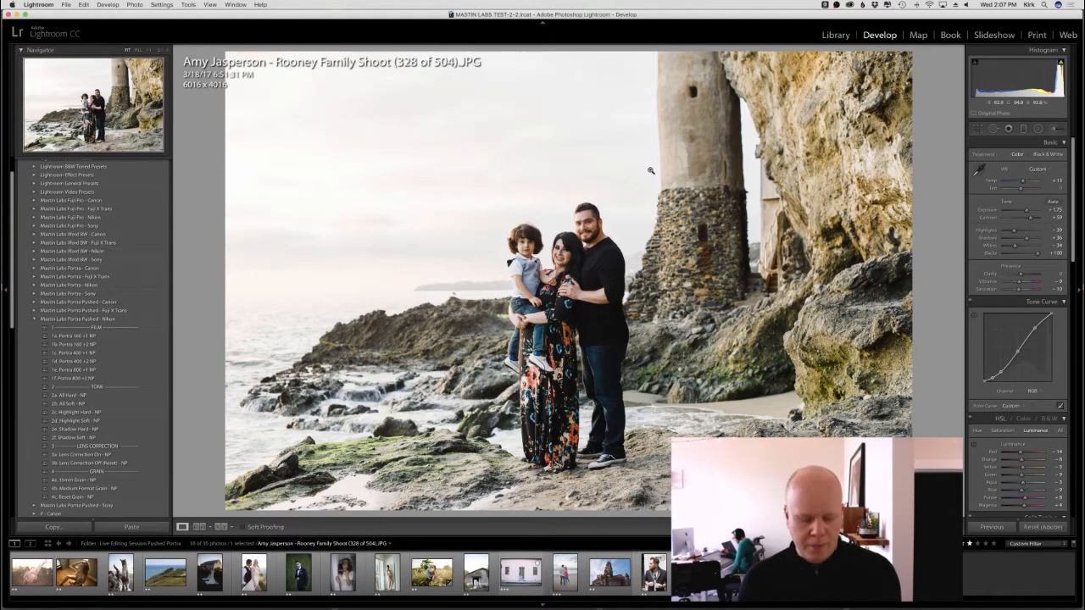
{"action": "key", "text": "shift+super+z"}
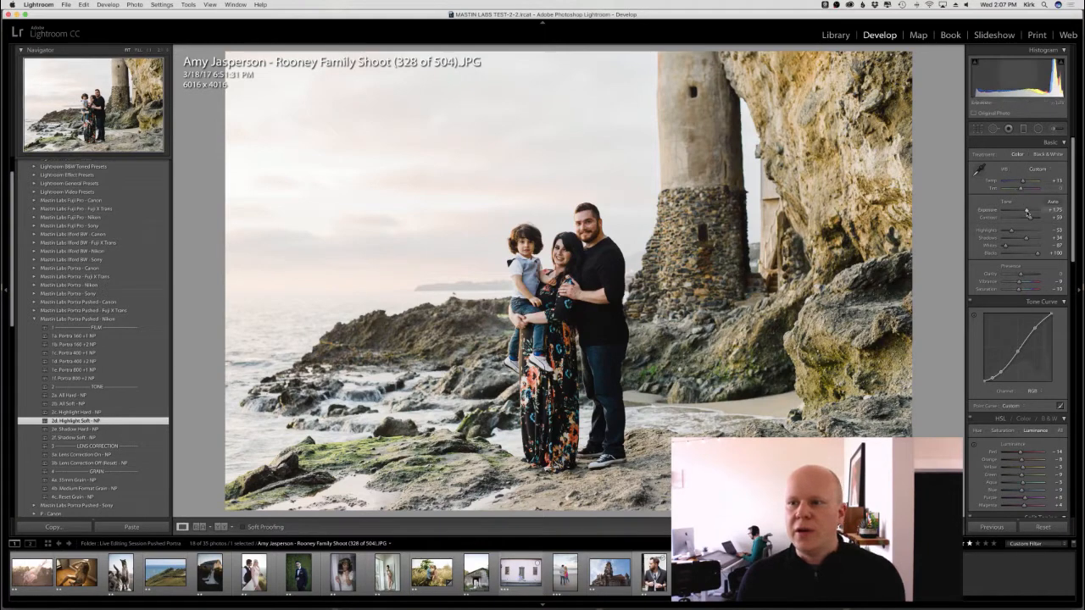
Step: Raise the family photo's exposure to +1.95 and compare the edit with the original
{"action": "left_click_drag", "start_coordinate": [1027, 213], "coordinate": [1029, 215]}
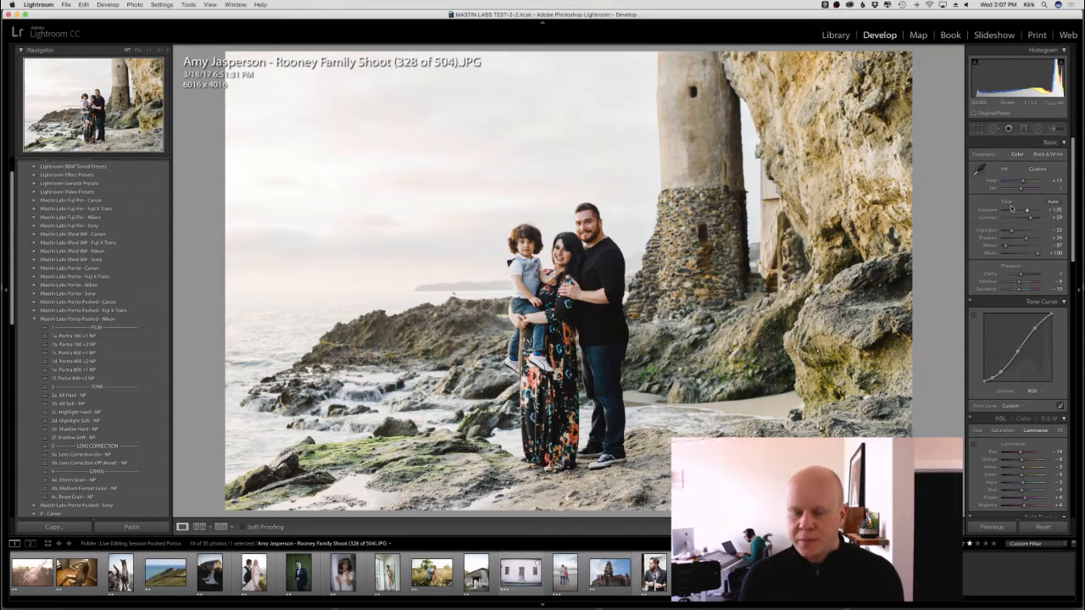
{"action": "key", "text": "backslash"}
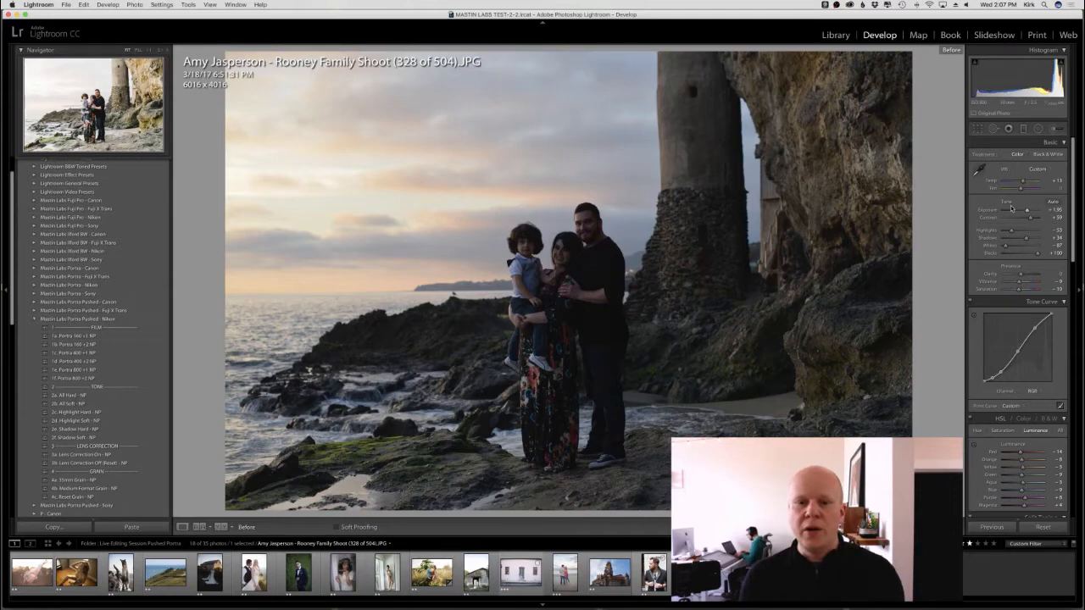
{"action": "key", "text": "backslash"}
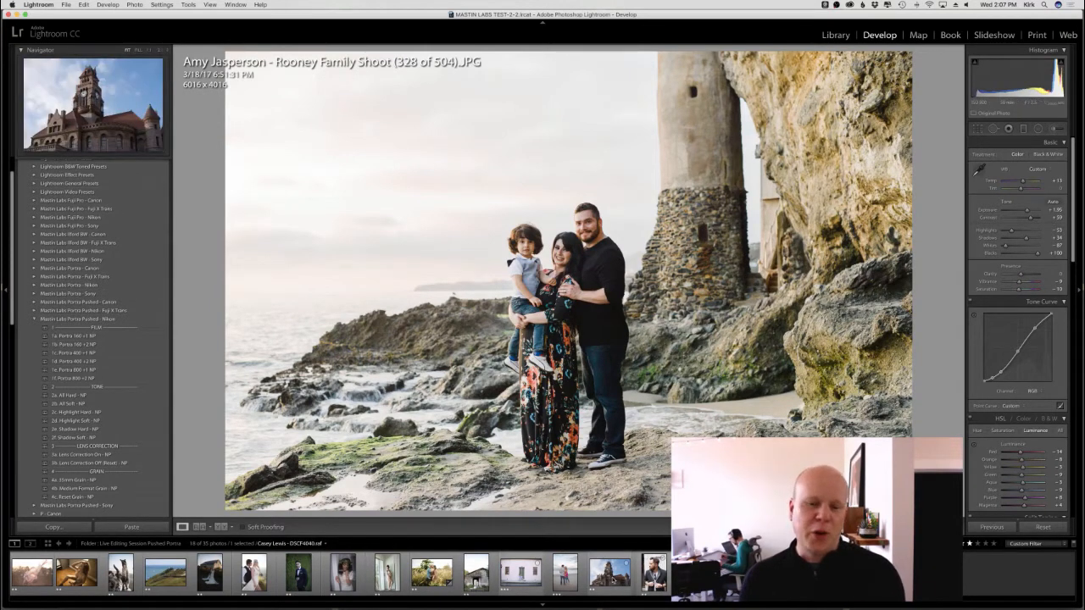
Step: Apply the 1a. Portra 160 +1 FP preset from Mastin Labs Portra Pushed - Fuji X Trans to the clock tower photo
{"action": "left_click", "coordinate": [612, 579]}
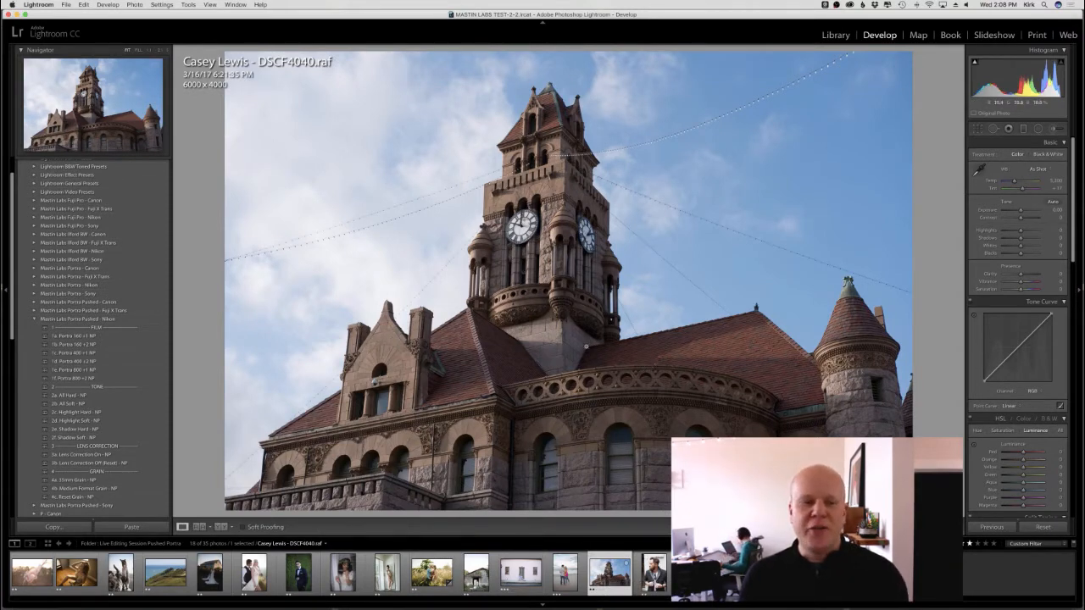
{"action": "left_click", "coordinate": [35, 319]}
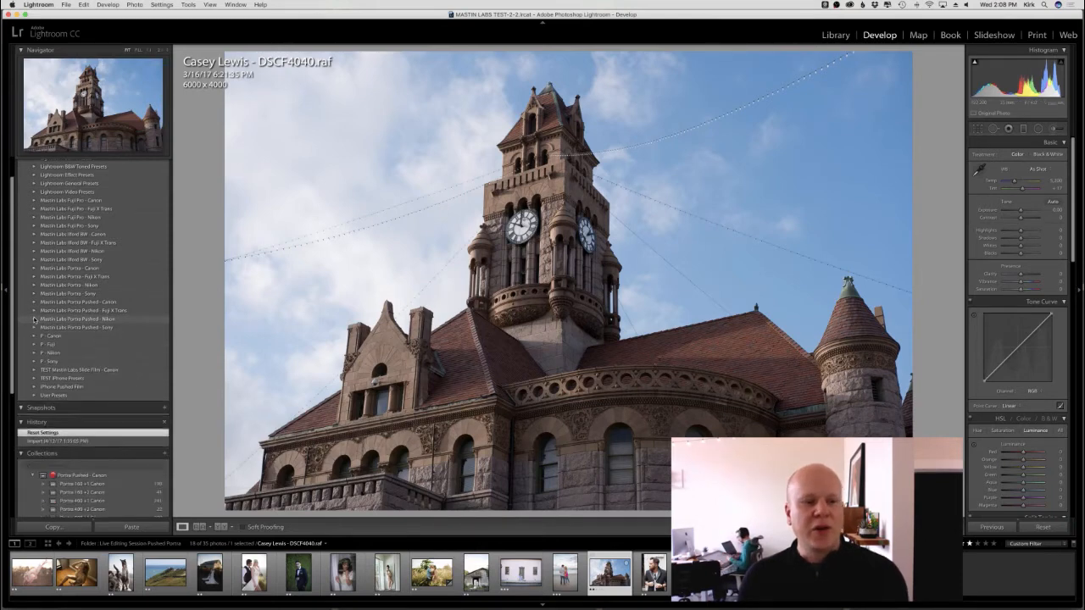
{"action": "left_click", "coordinate": [35, 311]}
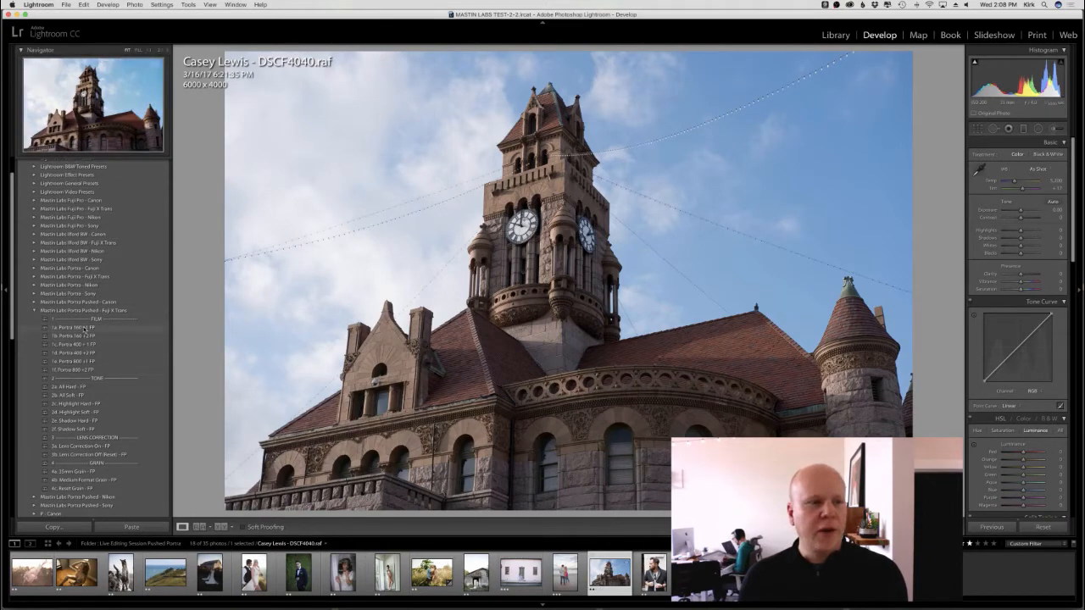
{"action": "left_click", "coordinate": [76, 329]}
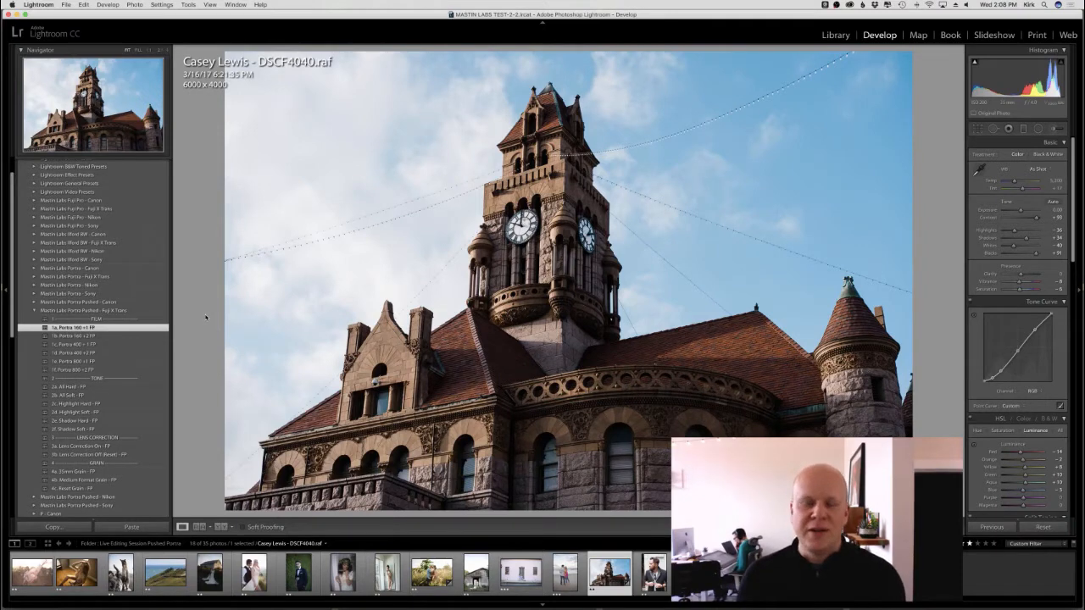
Step: Compare the clock tower edit with the original and inspect the stonework and sky up close
{"action": "key", "text": "backslash"}
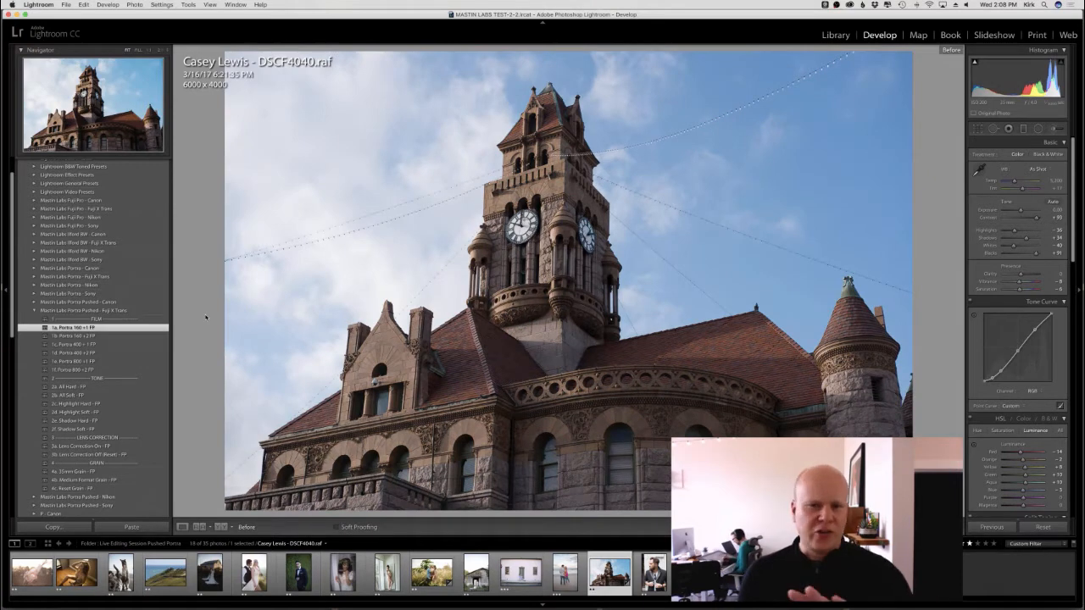
{"action": "key", "text": "backslash"}
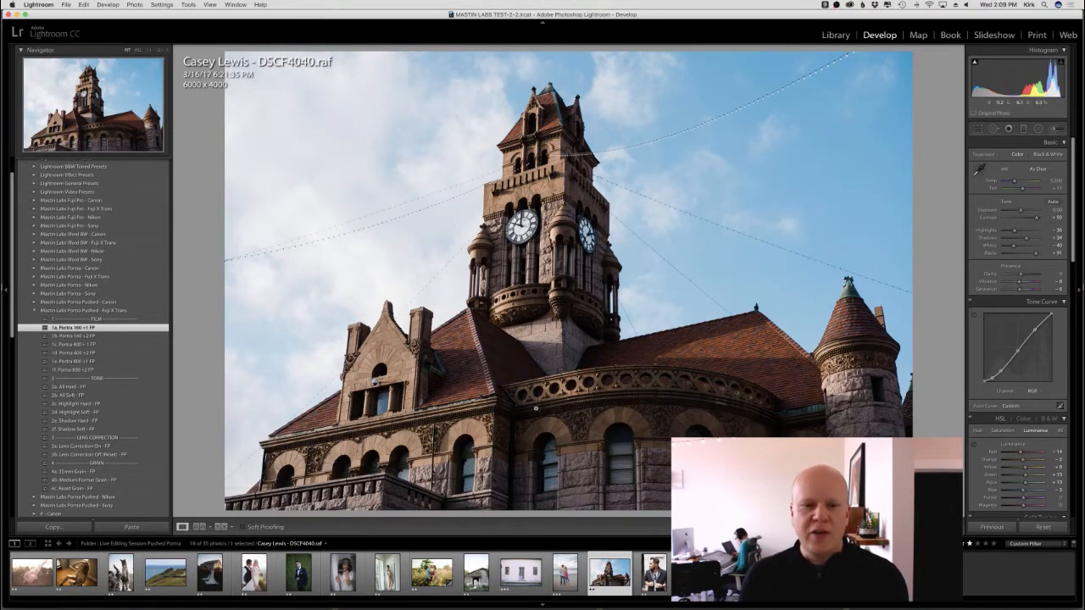
{"action": "left_click", "coordinate": [582, 480]}
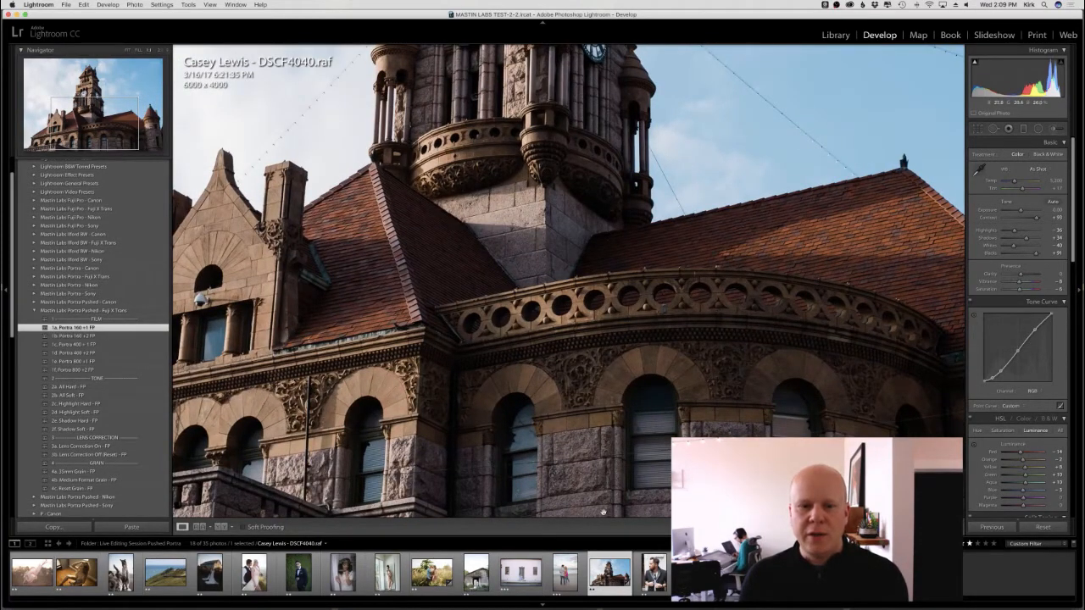
{"action": "left_click", "coordinate": [488, 266]}
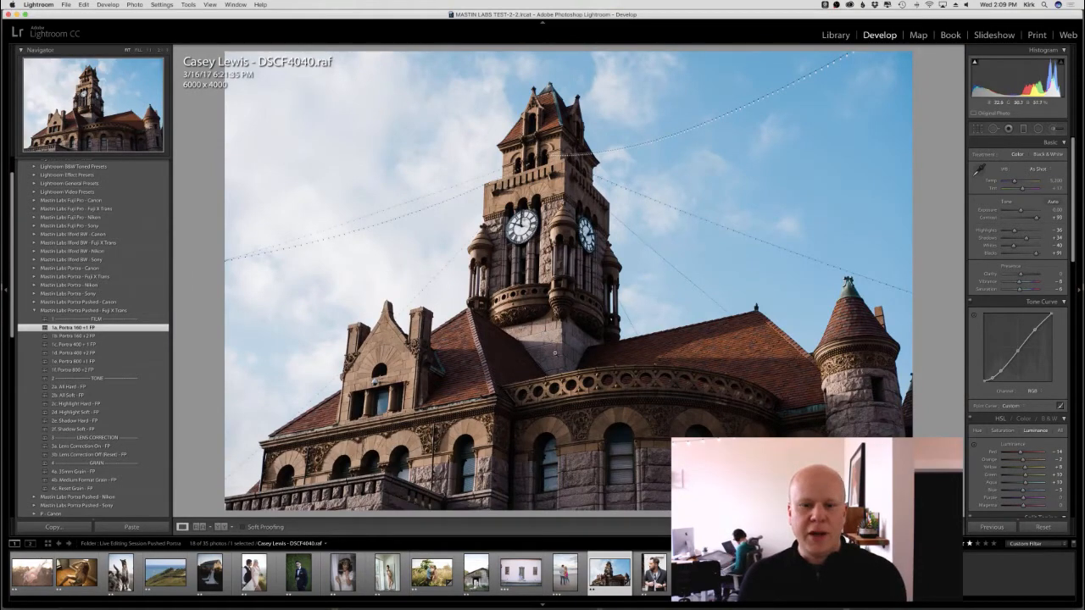
{"action": "left_click", "coordinate": [484, 129]}
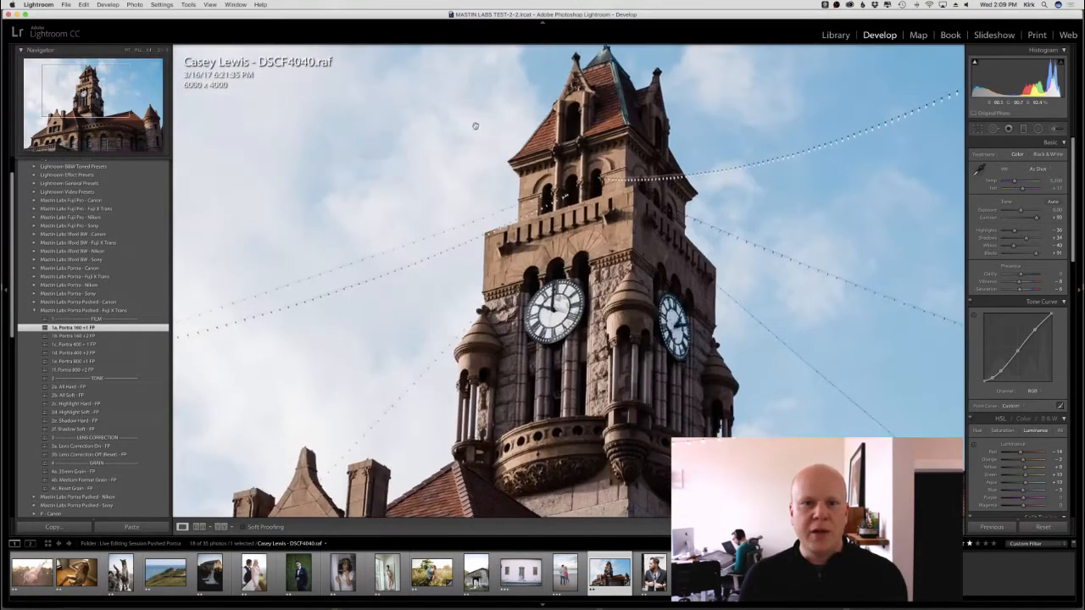
{"action": "left_click", "coordinate": [489, 187]}
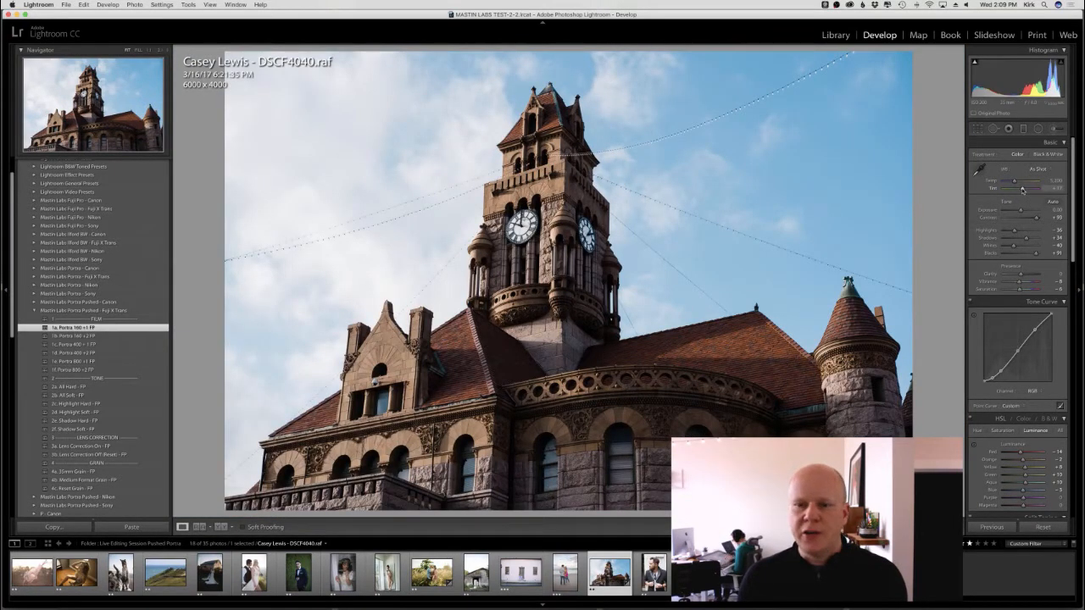
Step: Set the clock tower photo's tint to +2 and exposure to +0.40, and warm the temperature slightly
{"action": "left_click_drag", "start_coordinate": [1022, 189], "coordinate": [1022, 198]}
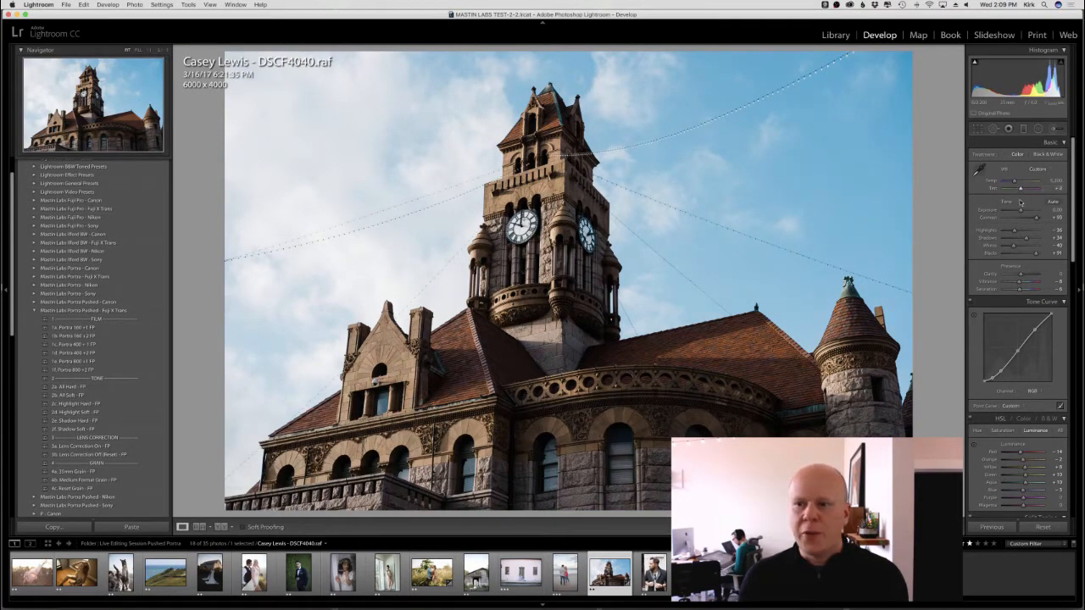
{"action": "key", "text": "super+z"}
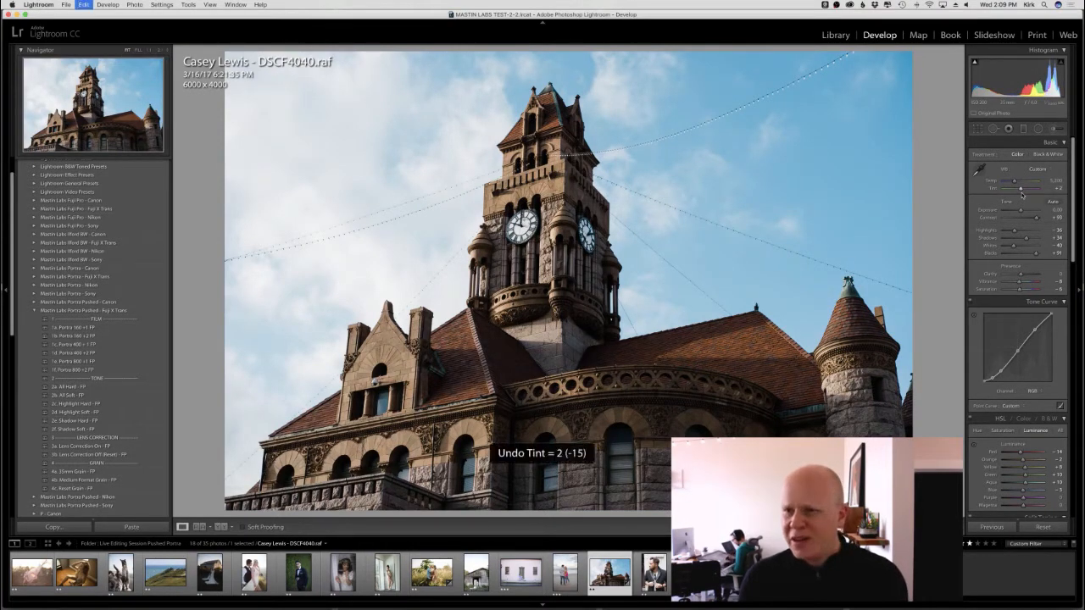
{"action": "key", "text": "super+shift+z"}
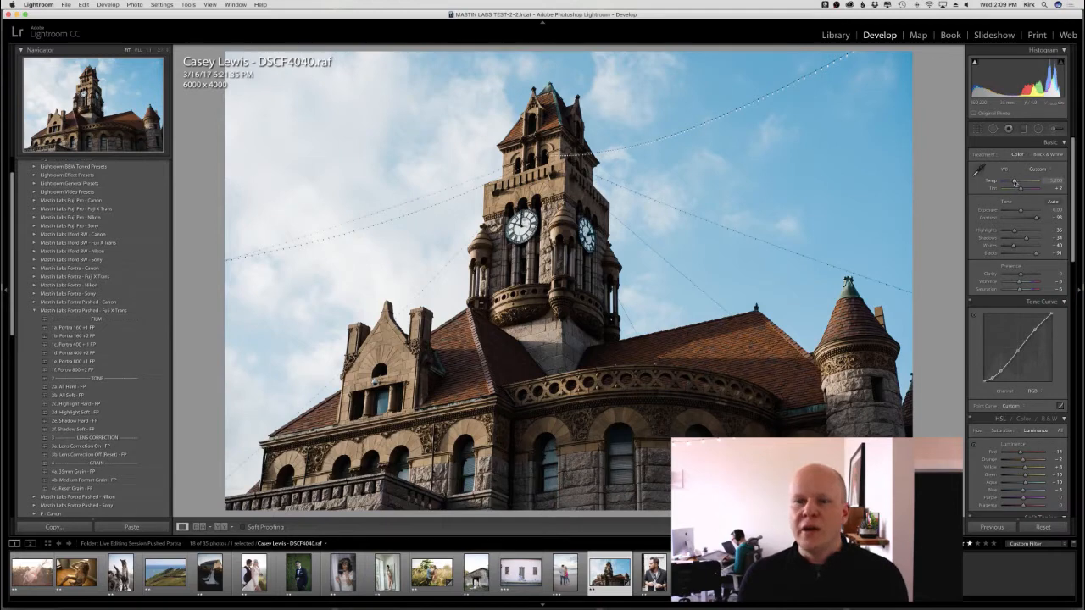
{"action": "left_click_drag", "start_coordinate": [1020, 212], "coordinate": [1021, 213]}
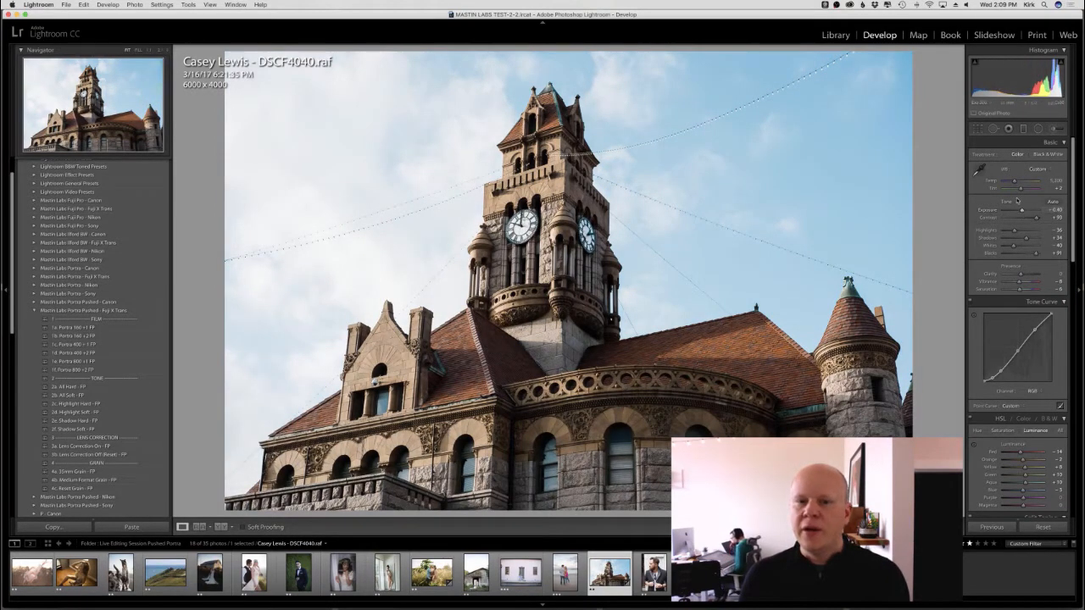
{"action": "left_click_drag", "start_coordinate": [1014, 181], "coordinate": [1016, 183]}
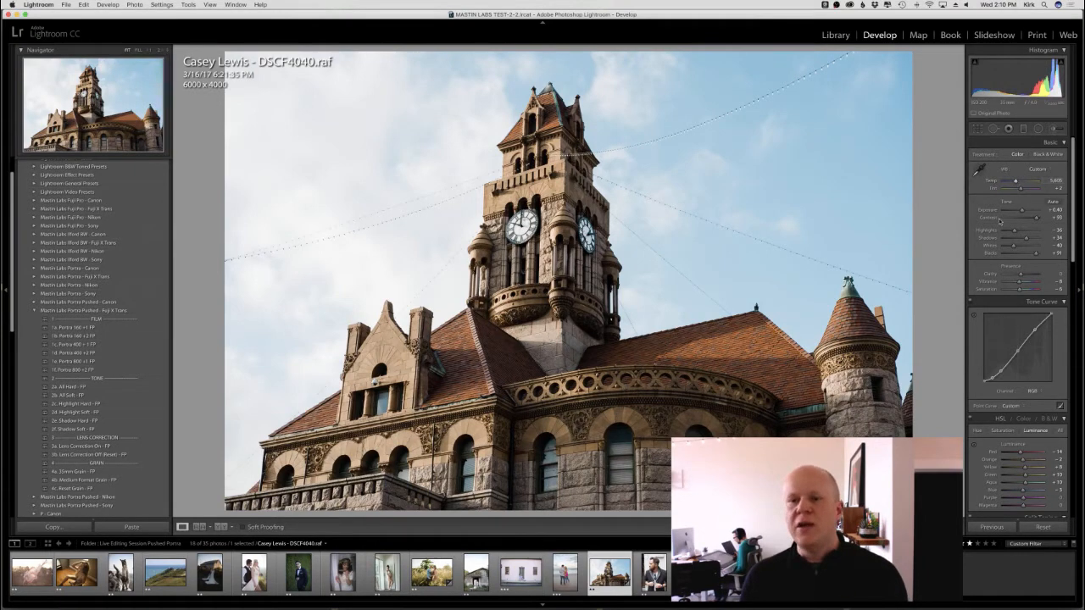
Step: Collapse the Effects and Camera Calibration settings so that Lens Corrections and Transform stay in view
{"action": "scroll", "coordinate": [1000, 267], "scroll_direction": "down", "scroll_amount": 3}
{"action": "scroll", "coordinate": [1005, 312], "scroll_direction": "down", "scroll_amount": 3}
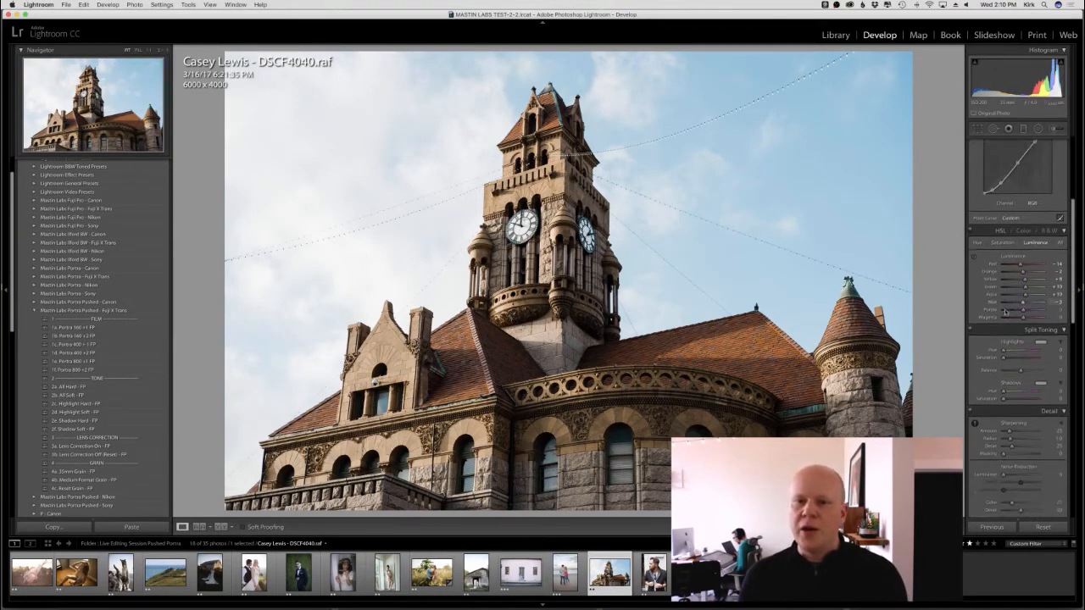
{"action": "scroll", "coordinate": [1005, 312], "scroll_direction": "down", "scroll_amount": 10}
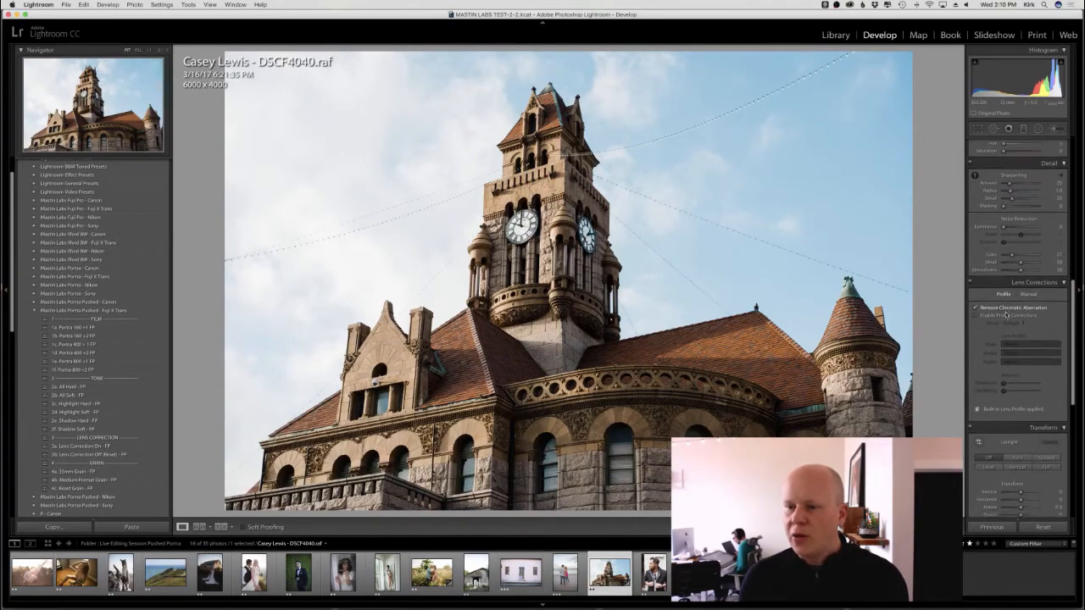
{"action": "left_click", "coordinate": [1007, 315]}
{"action": "scroll", "coordinate": [1007, 315], "scroll_direction": "down", "scroll_amount": 2}
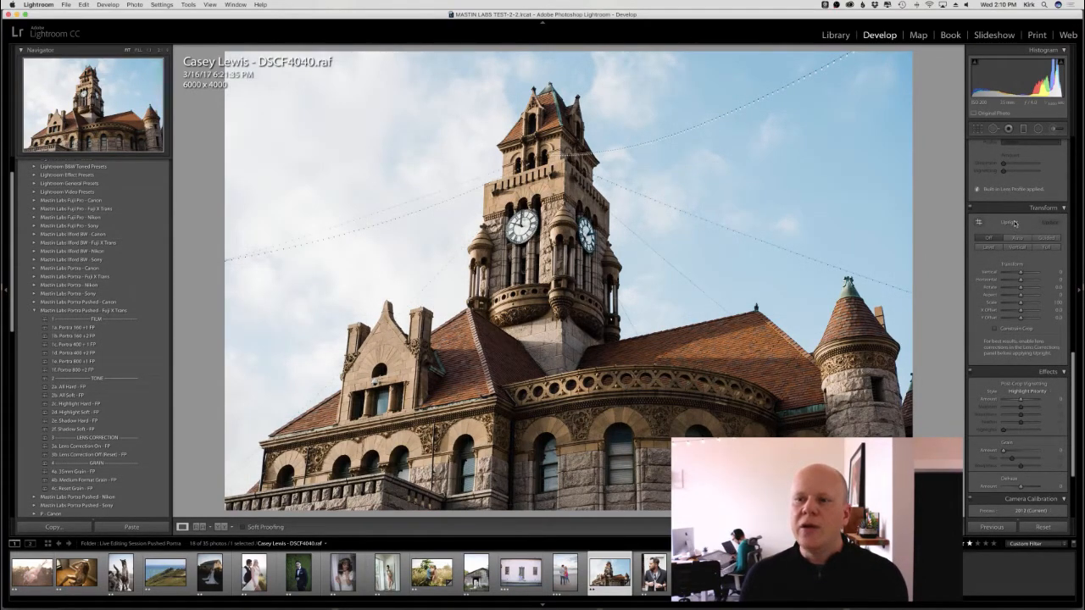
{"action": "left_click", "coordinate": [1058, 372]}
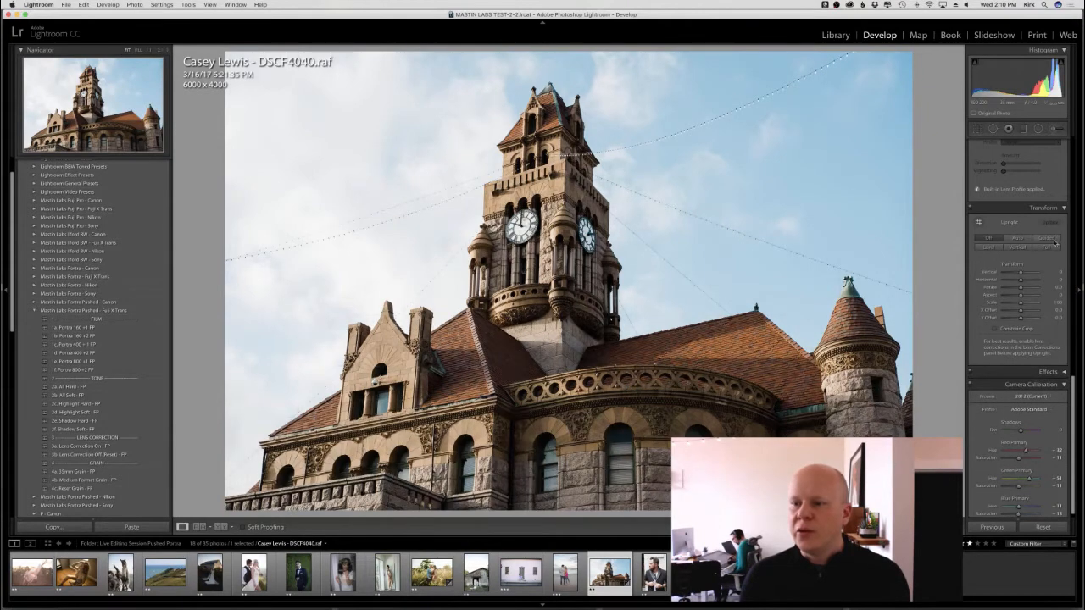
{"action": "left_click", "coordinate": [1064, 384]}
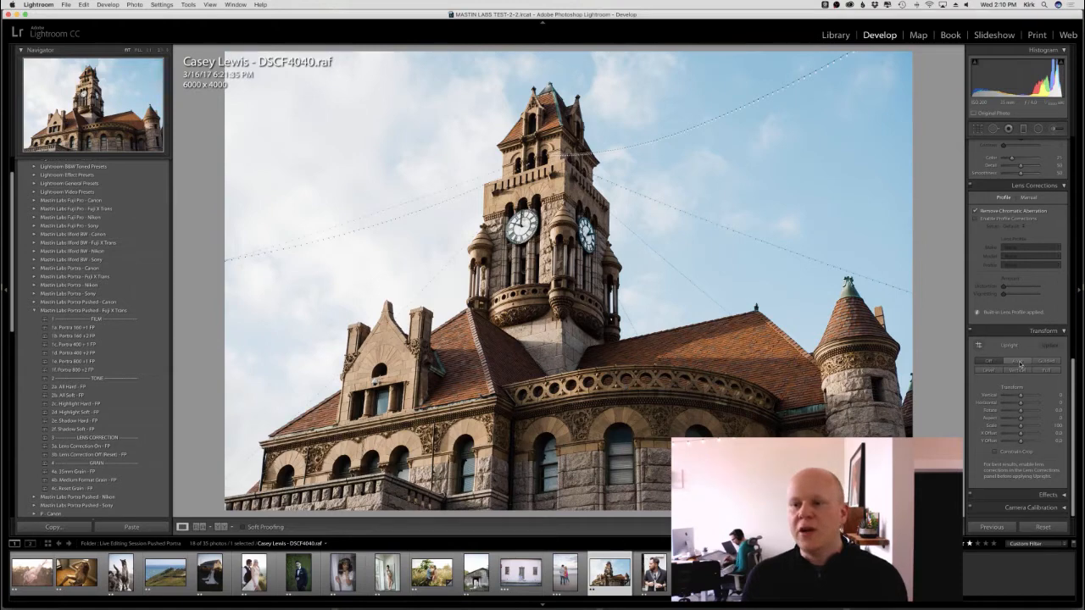
Step: Try the Auto, Level and Vertical Upright corrections on the clock tower photo, and undo the Vertical correction
{"action": "left_click", "coordinate": [1019, 363]}
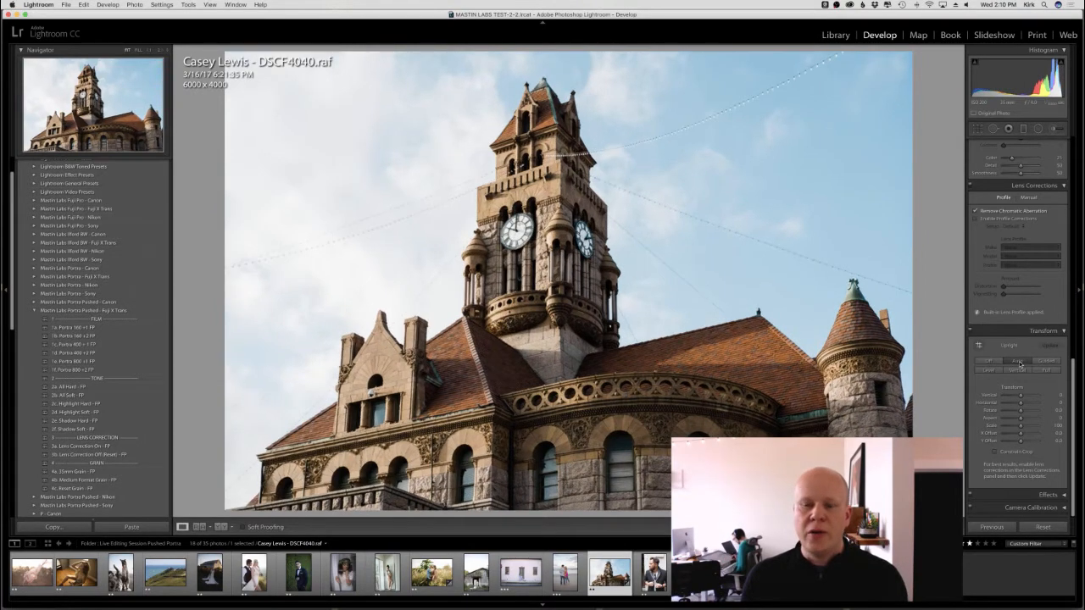
{"action": "left_click", "coordinate": [988, 370]}
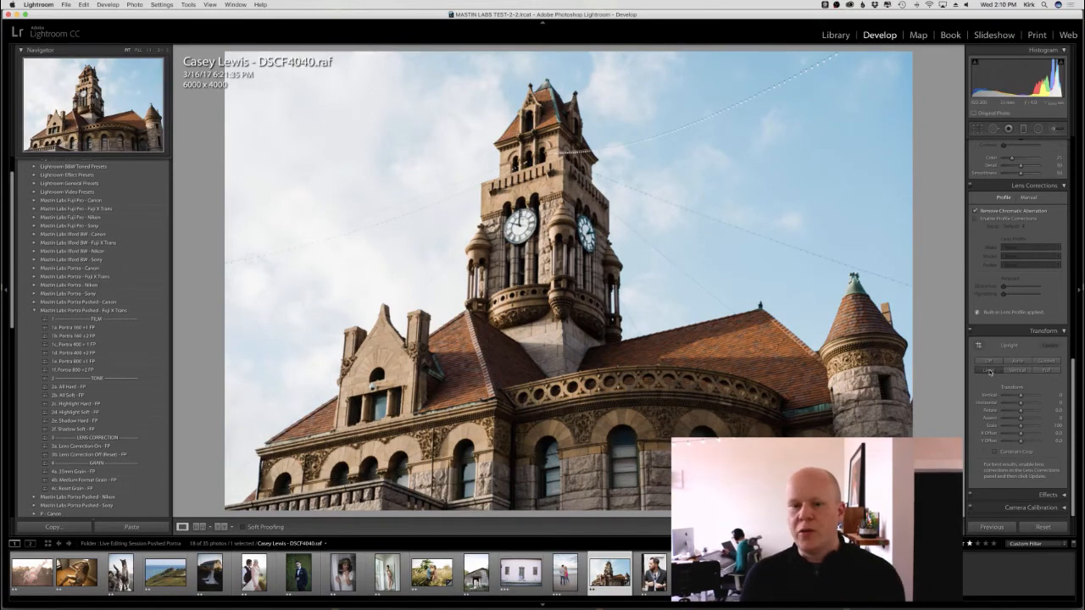
{"action": "left_click", "coordinate": [1019, 371]}
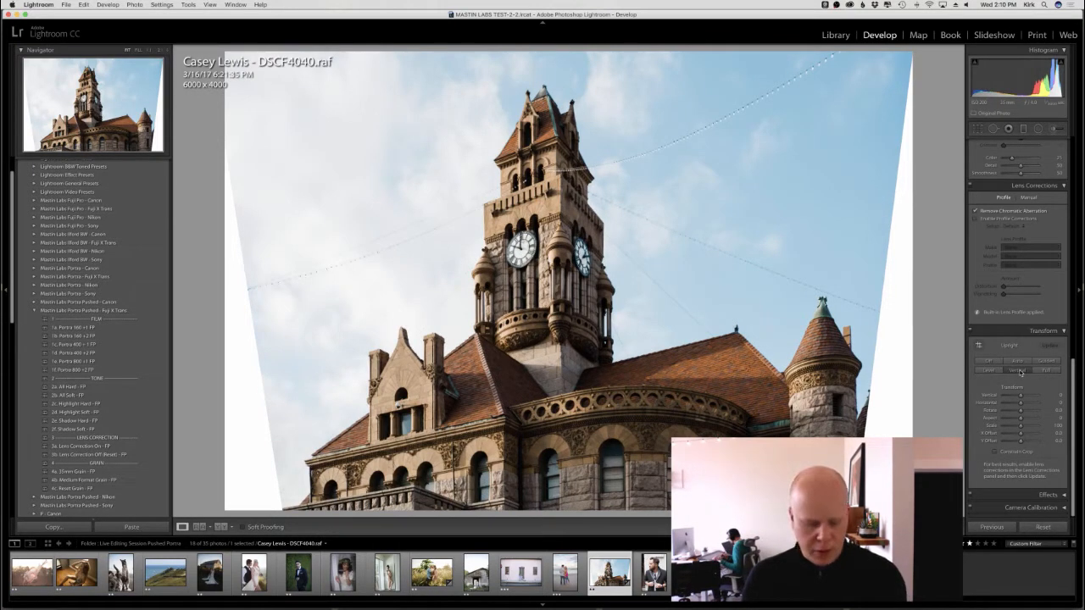
{"action": "key", "text": "super+z"}
{"action": "key", "text": "super+z"}
{"action": "key", "text": "super+z"}
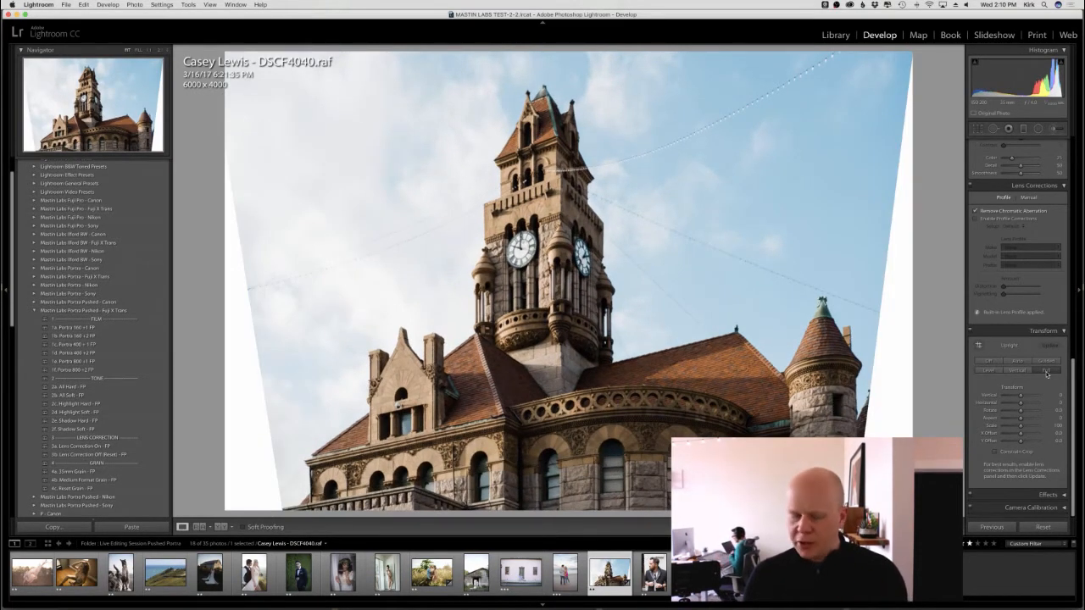
{"action": "key", "text": "super+z"}
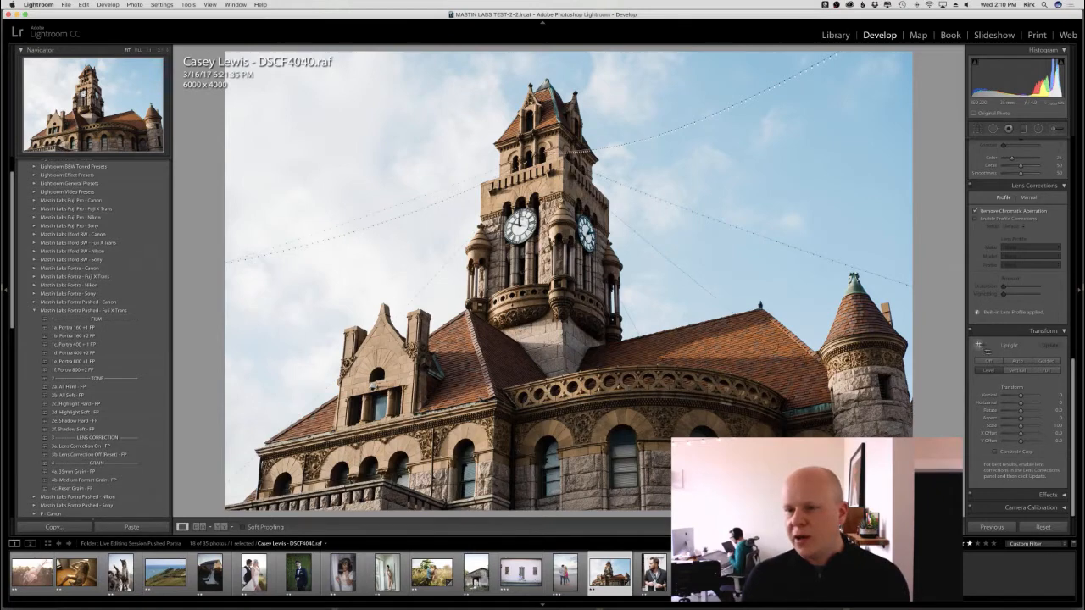
Step: Straighten the building with Guided Upright, drawing one vertical guide along the lower wall corner and another along the round turret's outer edge
{"action": "left_click", "coordinate": [979, 345]}
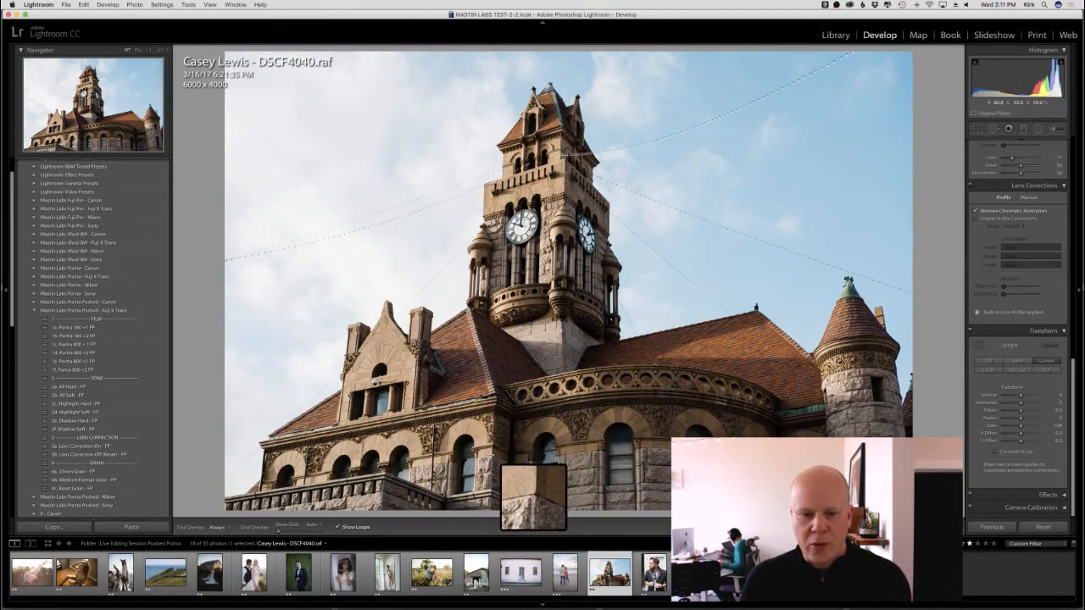
{"action": "left_click_drag", "start_coordinate": [495, 462], "coordinate": [493, 495]}
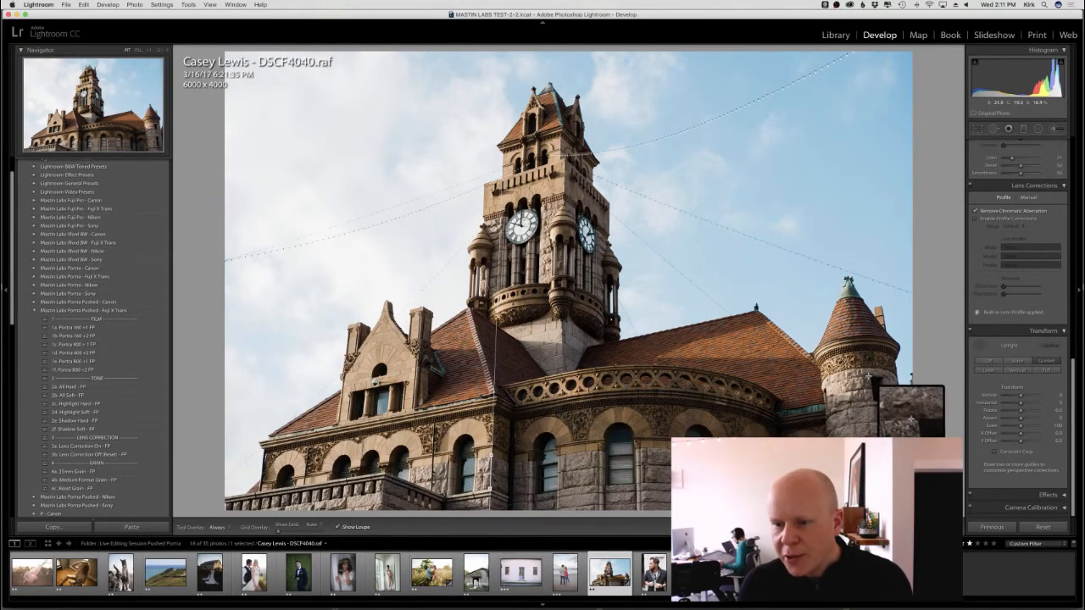
{"action": "left_click_drag", "start_coordinate": [863, 298], "coordinate": [873, 400]}
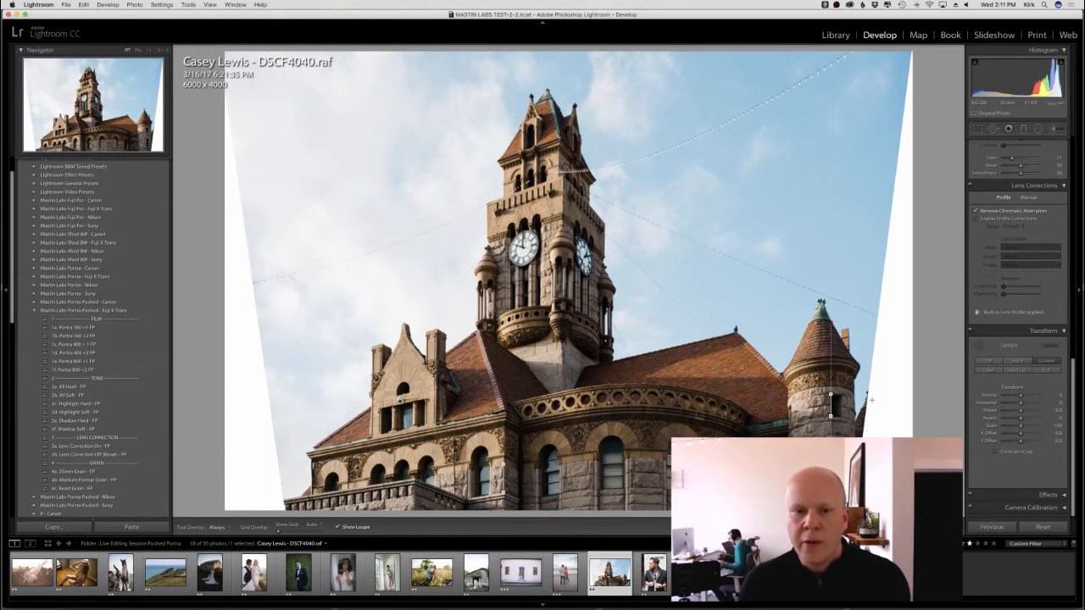
Step: Try Constrain Crop on the straightened clock tower photo, check the crop and undo the constraint
{"action": "left_click", "coordinate": [995, 453]}
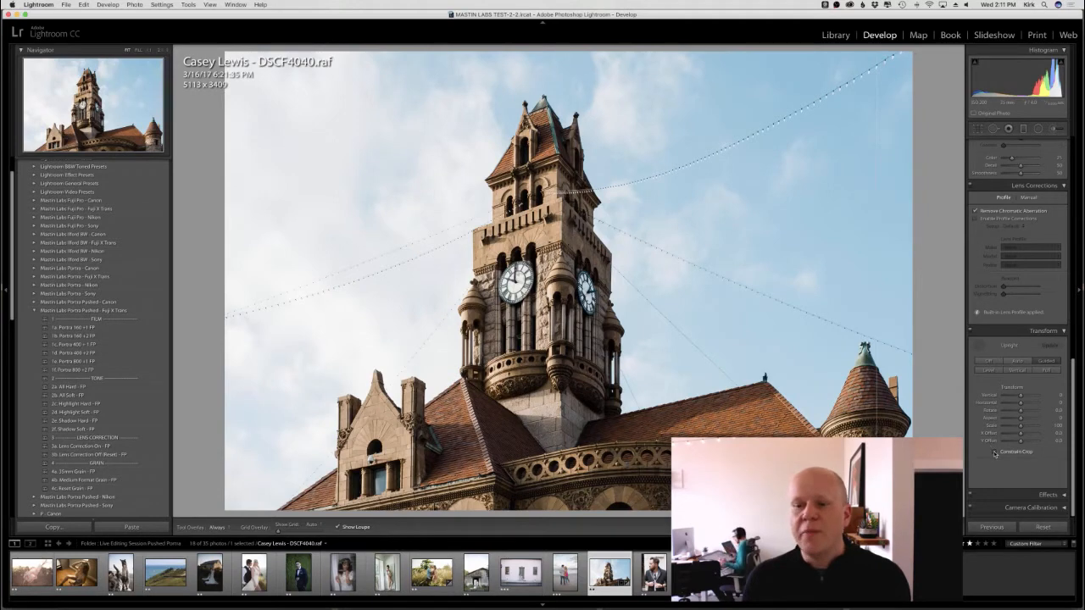
{"action": "left_click", "coordinate": [977, 130]}
{"action": "left_click", "coordinate": [977, 130]}
{"action": "key", "text": "super+z"}
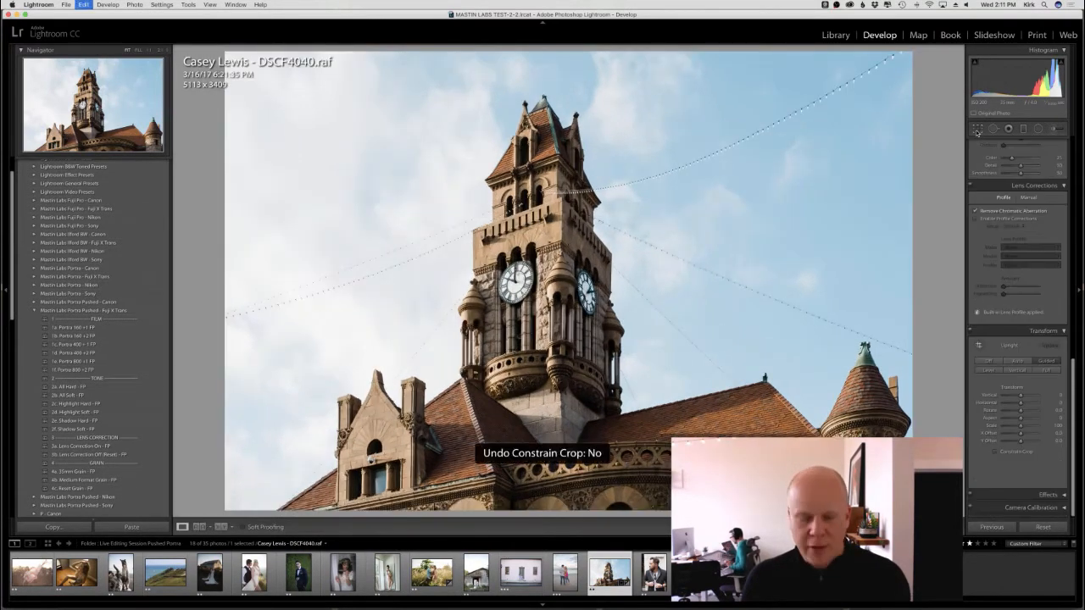
{"action": "key", "text": "super+z"}
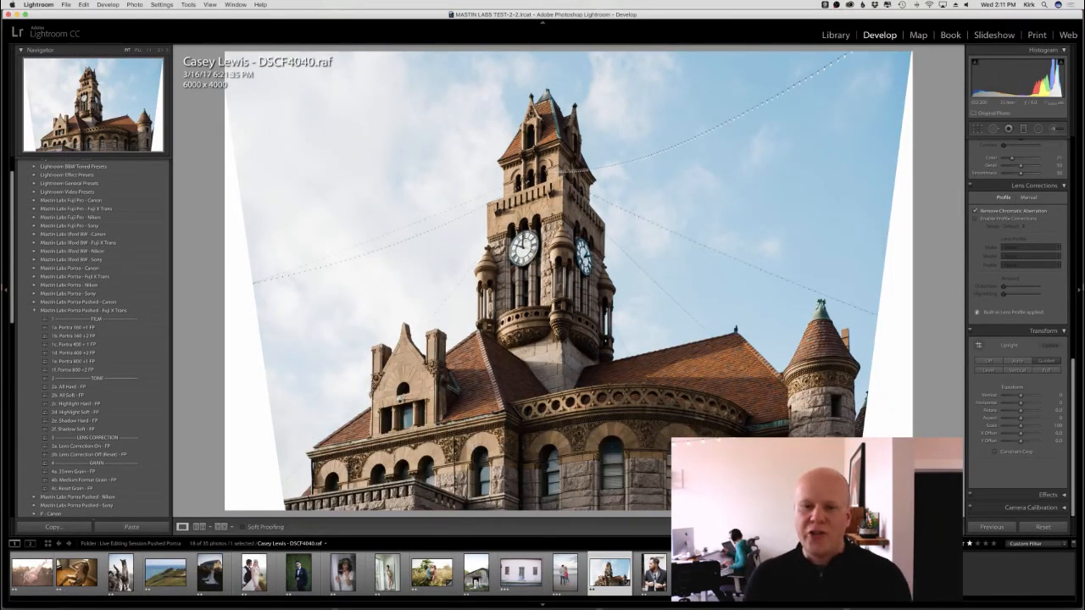
Step: Try adding further Guided Upright guides at the clock tower's base, roof ridge and chimney, and compare the photo with its original state
{"action": "left_click", "coordinate": [979, 345]}
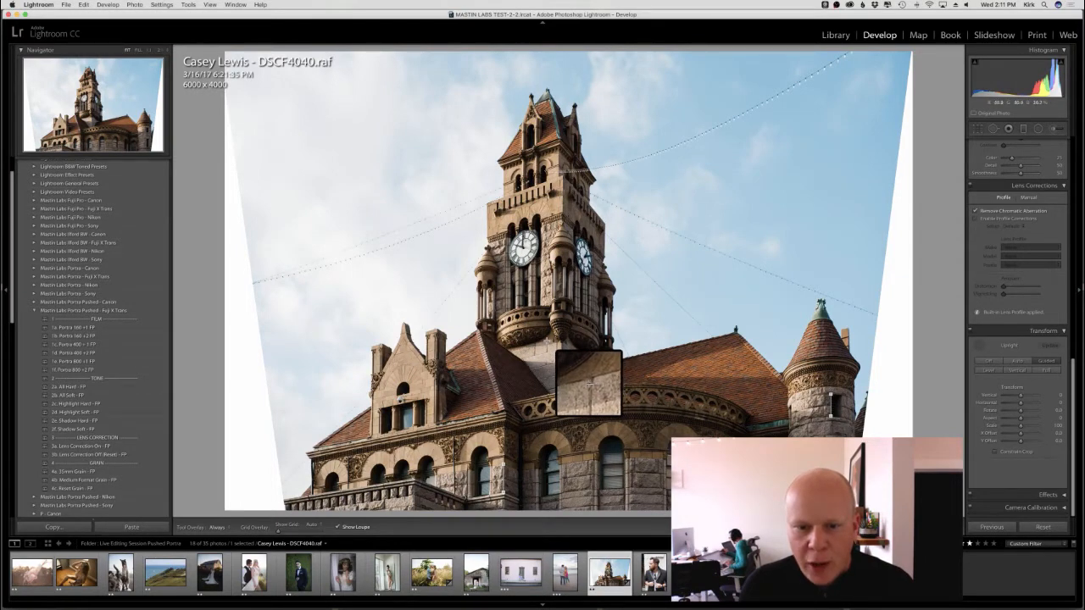
{"action": "left_click_drag", "start_coordinate": [547, 373], "coordinate": [546, 342]}
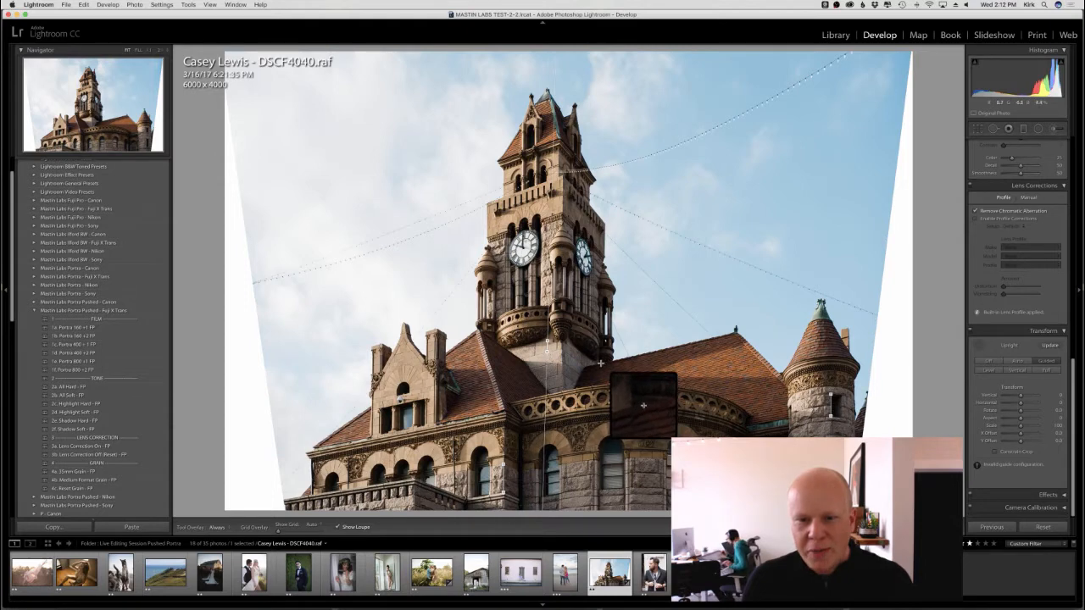
{"action": "left_click_drag", "start_coordinate": [601, 363], "coordinate": [734, 330]}
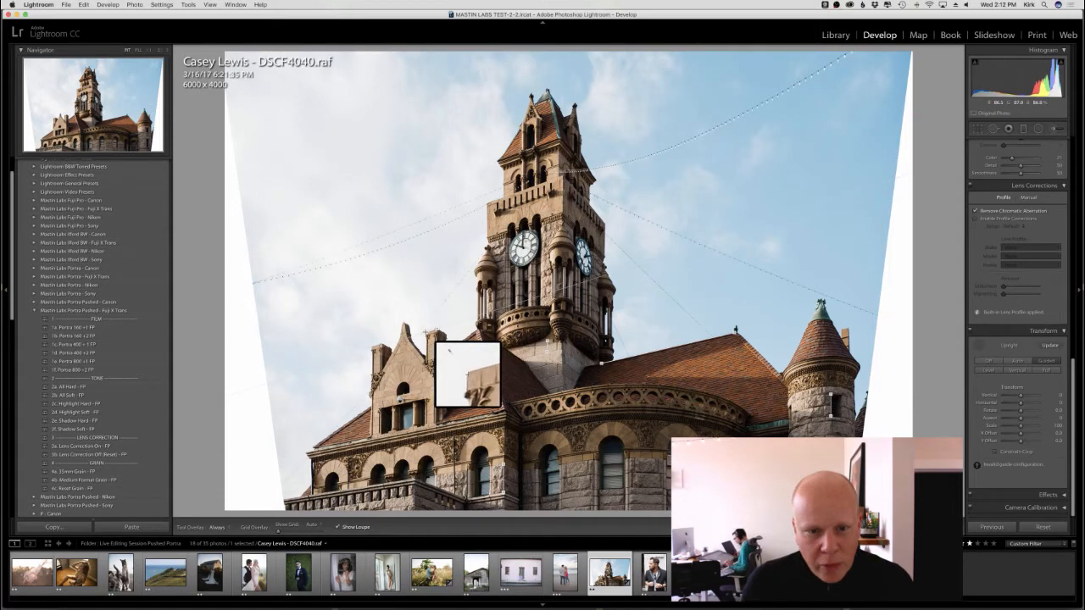
{"action": "left_click", "coordinate": [449, 350]}
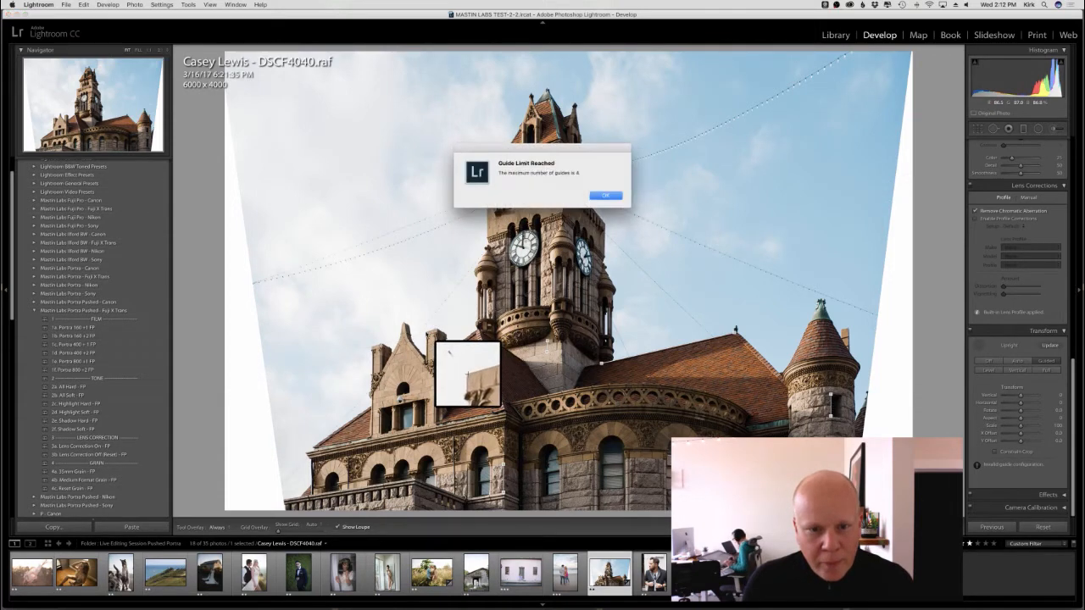
{"action": "left_click", "coordinate": [605, 195]}
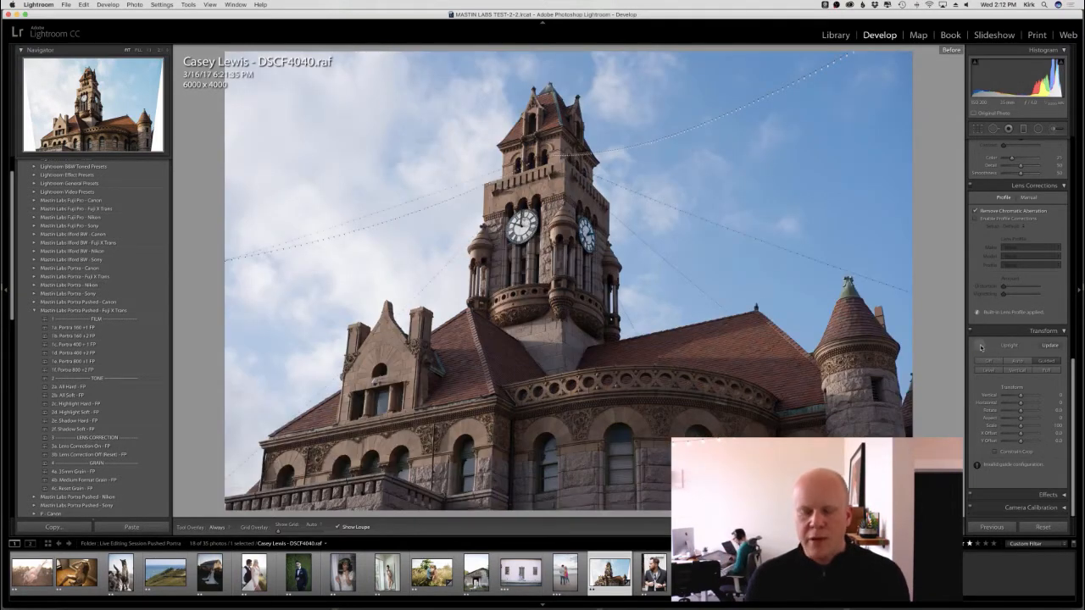
{"action": "key", "text": "backslash"}
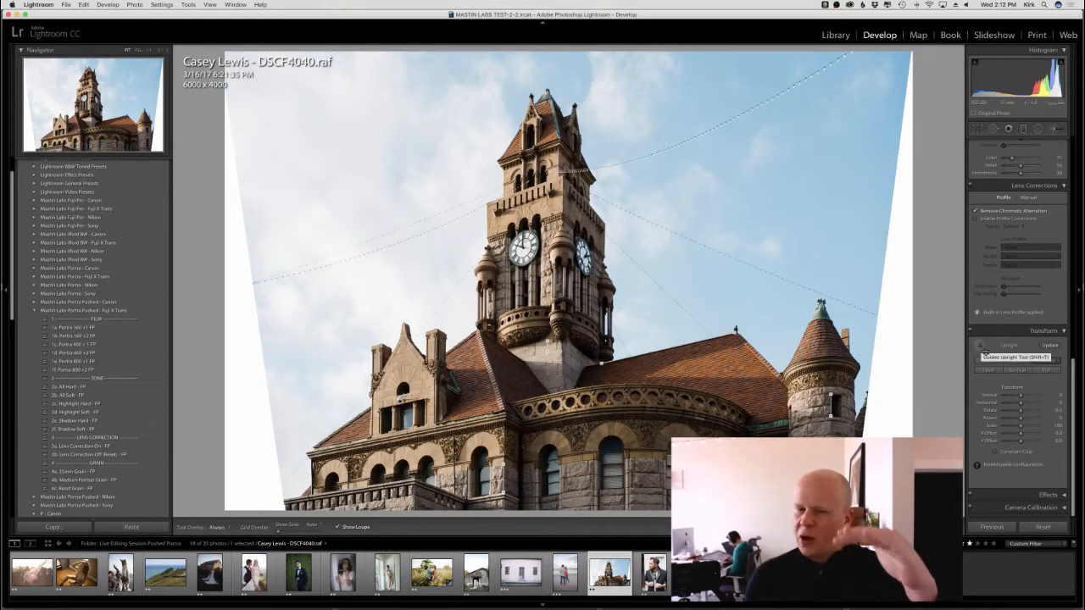
{"action": "left_click", "coordinate": [981, 348]}
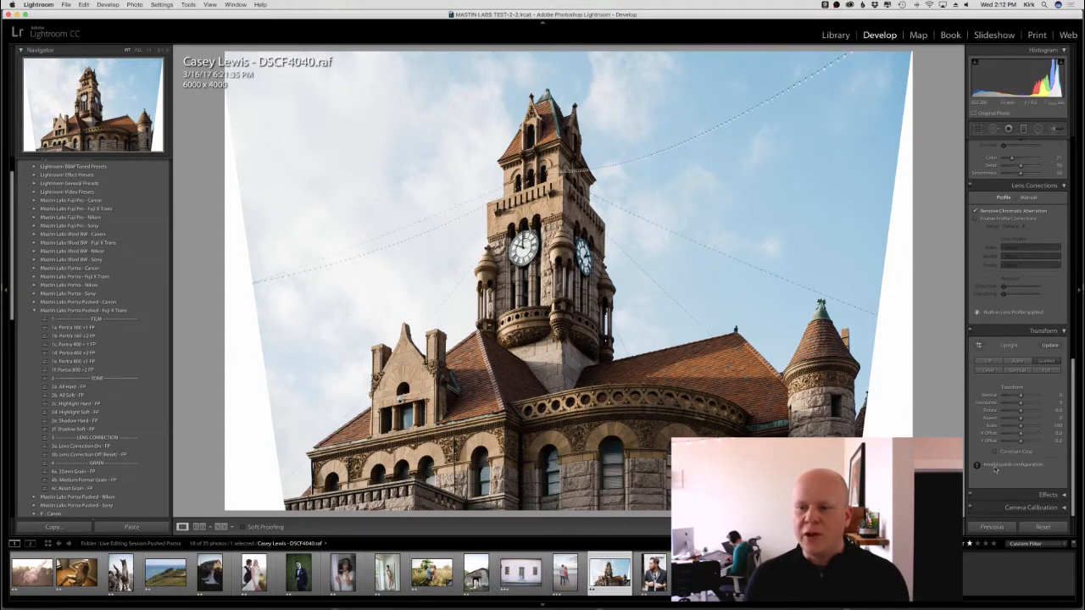
Step: Crop both sides of the clock tower photo to remove the white wedges left by the perspective correction
{"action": "left_click", "coordinate": [978, 129]}
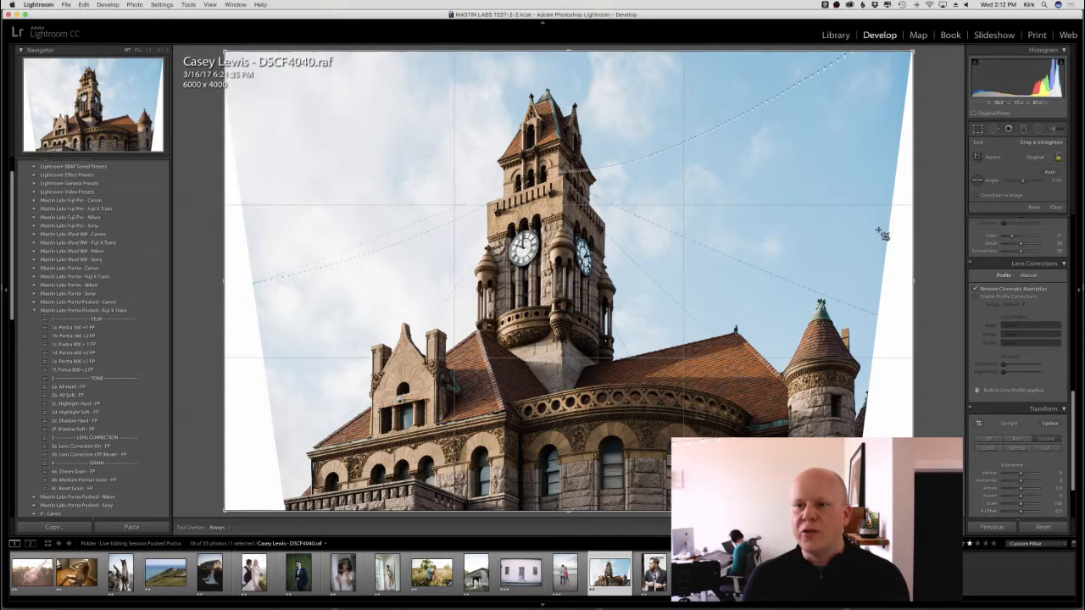
{"action": "left_click_drag", "start_coordinate": [910, 221], "coordinate": [884, 221]}
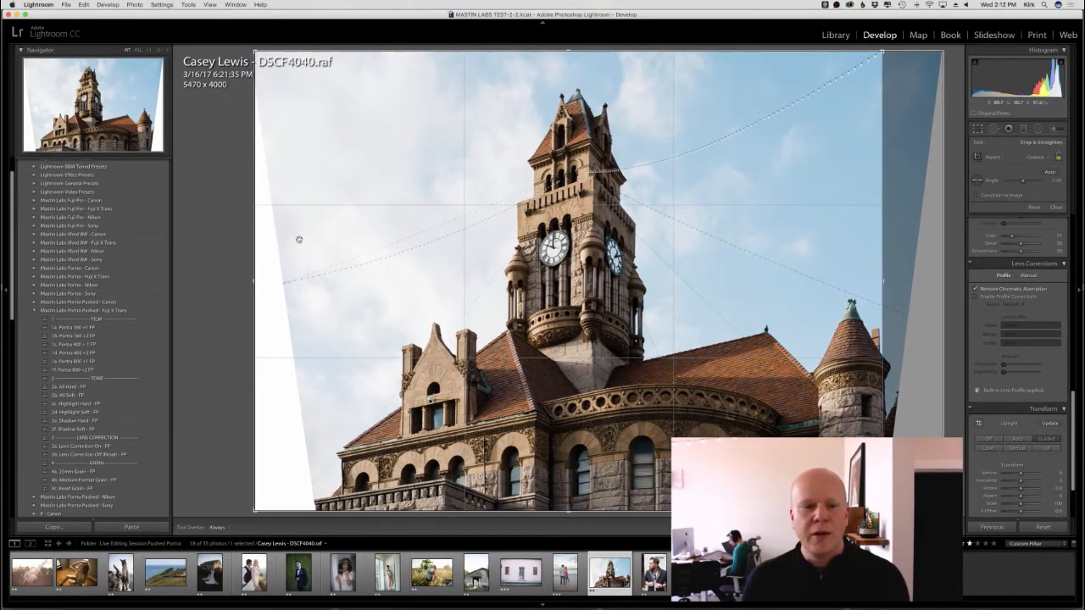
{"action": "left_click_drag", "start_coordinate": [255, 223], "coordinate": [288, 222]}
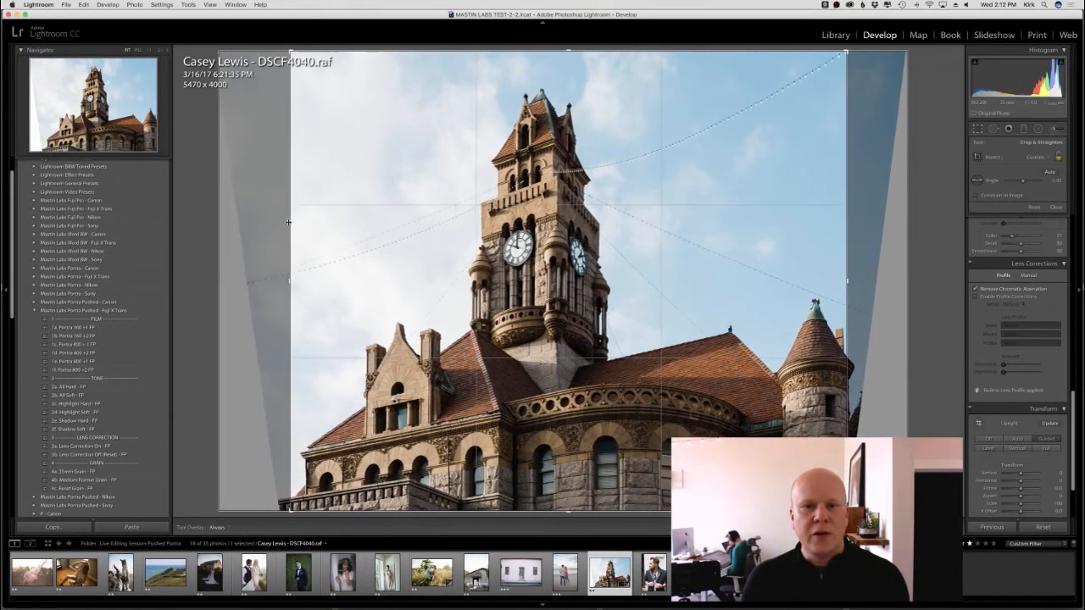
{"action": "key", "text": "Return"}
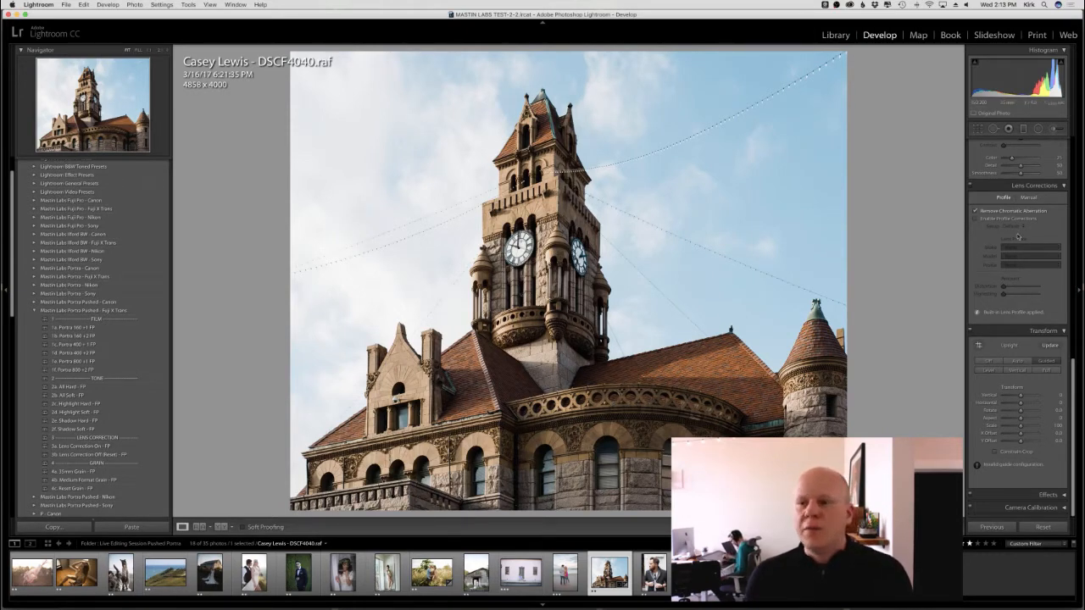
{"action": "scroll", "coordinate": [1012, 270], "scroll_direction": "down", "scroll_amount": 1}
{"action": "scroll", "coordinate": [1012, 270], "scroll_direction": "up", "scroll_amount": 3}
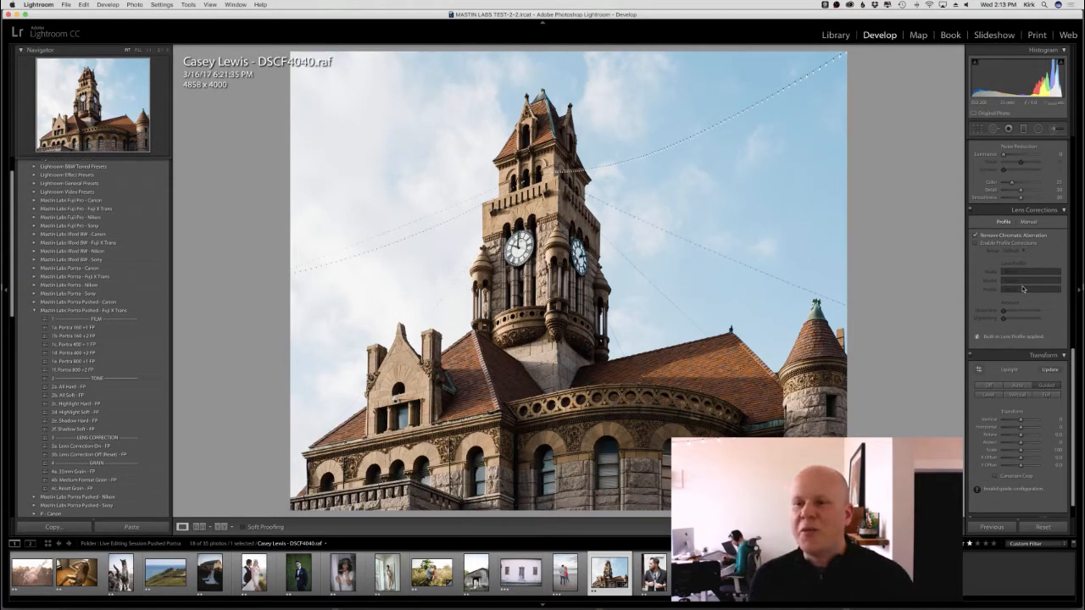
{"action": "scroll", "coordinate": [1024, 300], "scroll_direction": "up", "scroll_amount": 3}
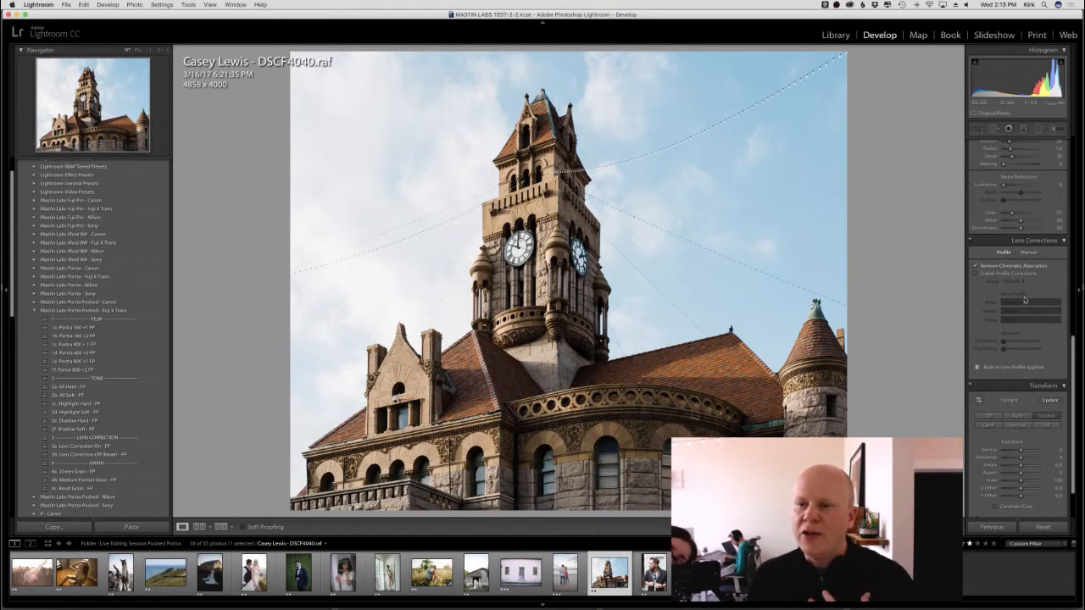
{"action": "scroll", "coordinate": [1024, 300], "scroll_direction": "down", "scroll_amount": 5}
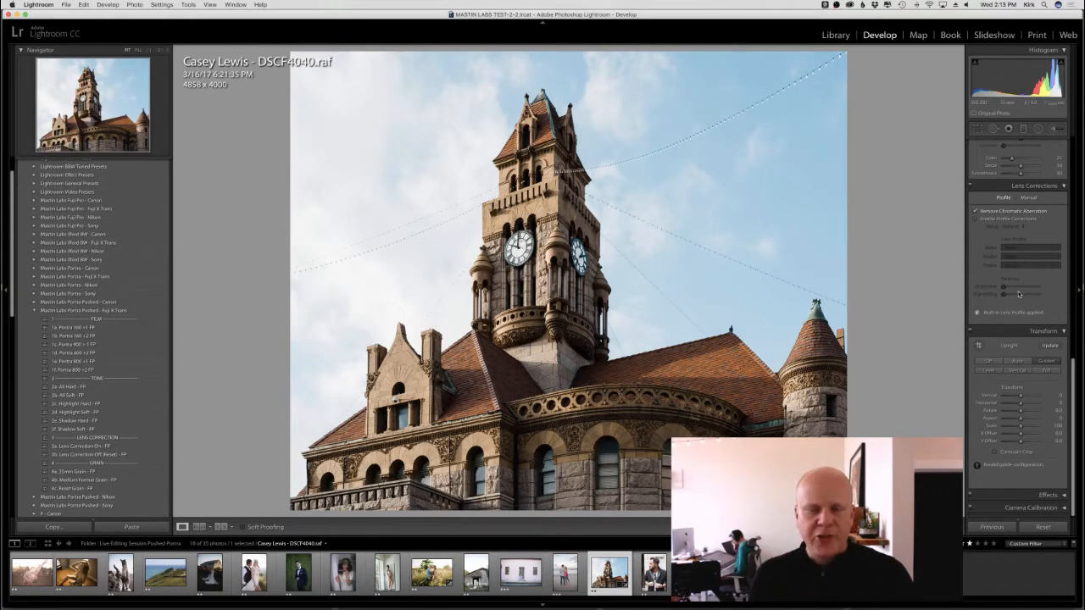
Step: Review the color space and image format choices in the export settings for the clock tower photo, and leave without exporting
{"action": "left_click", "coordinate": [64, 4]}
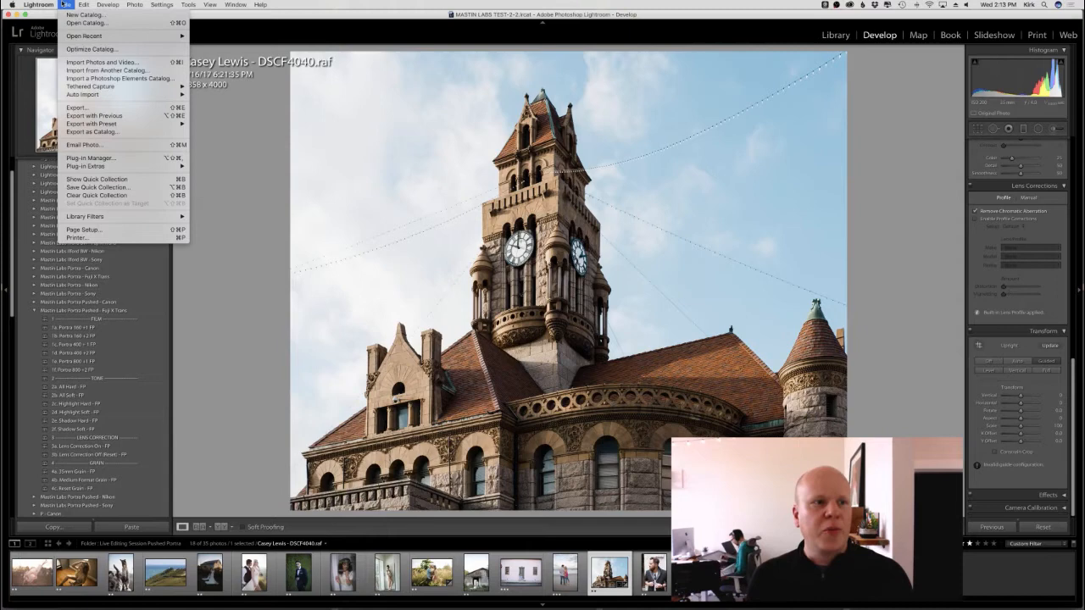
{"action": "left_click", "coordinate": [92, 109]}
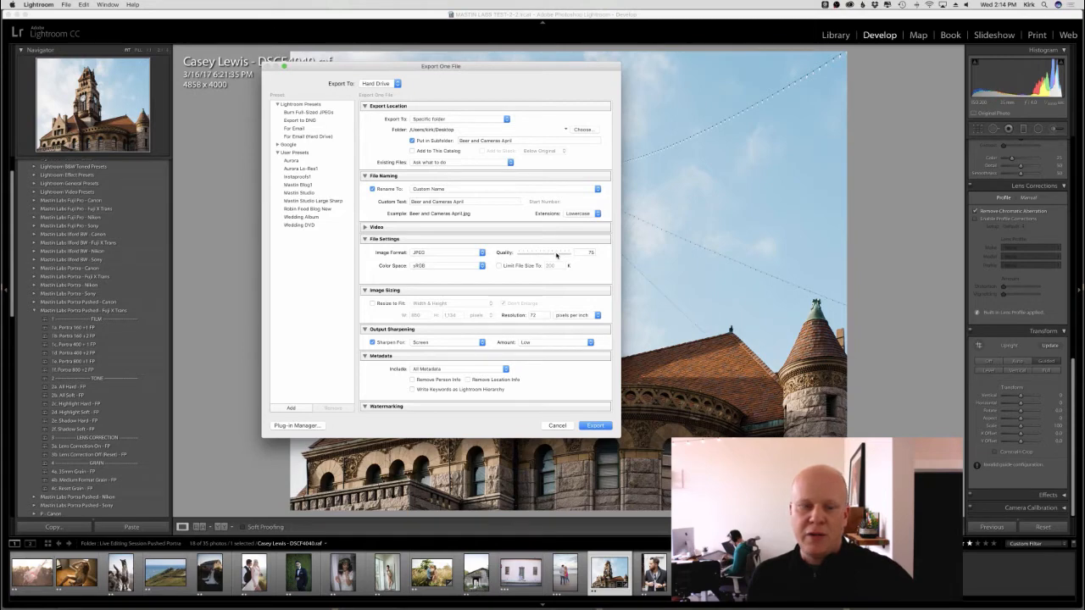
{"action": "left_click", "coordinate": [480, 267]}
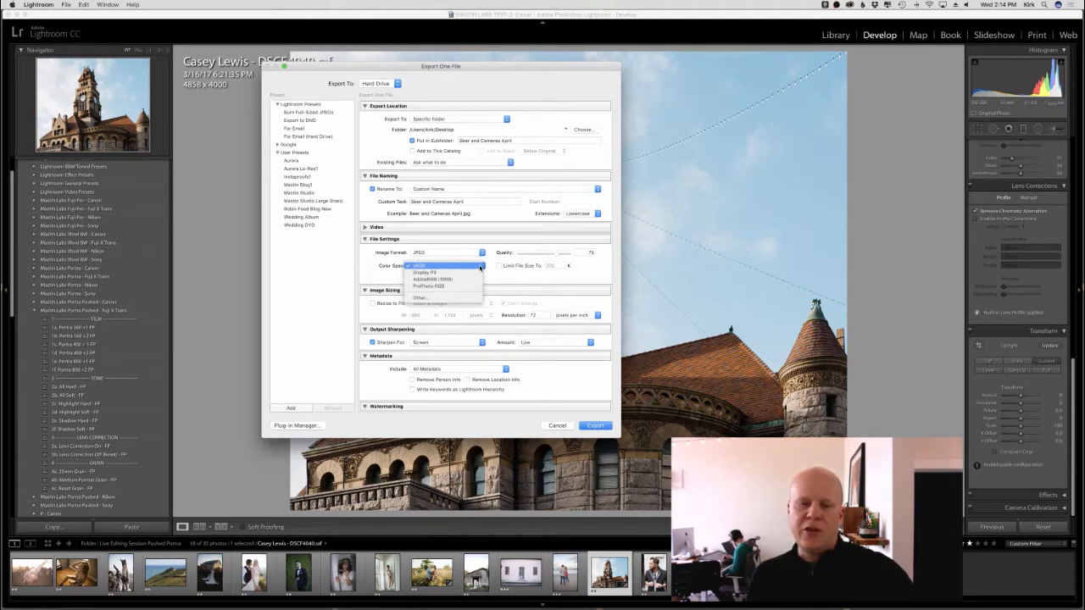
{"action": "left_click", "coordinate": [481, 267]}
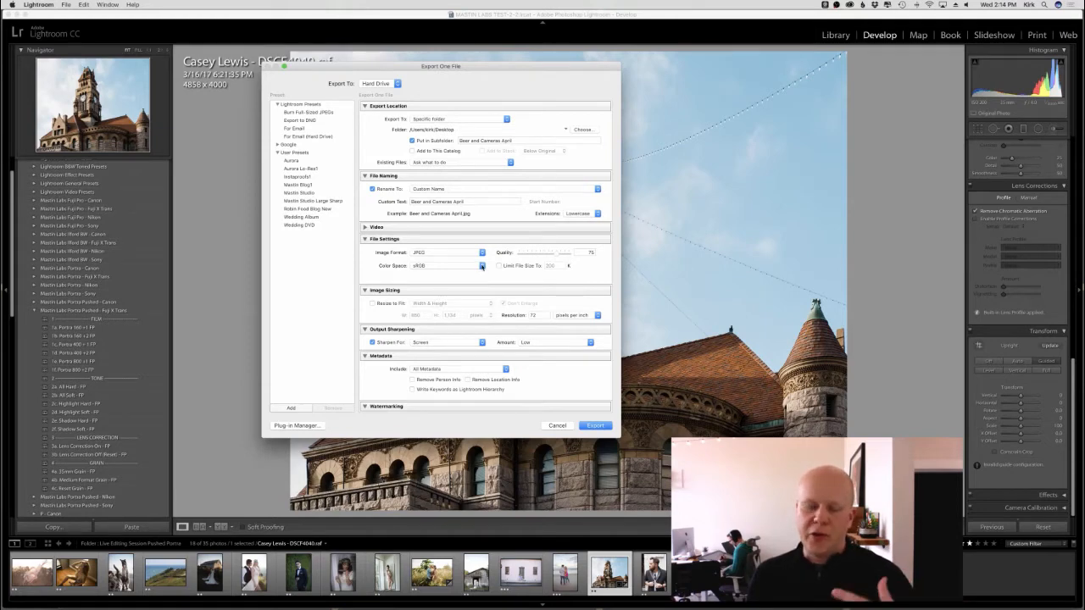
{"action": "left_click", "coordinate": [461, 251]}
{"action": "left_click", "coordinate": [489, 250]}
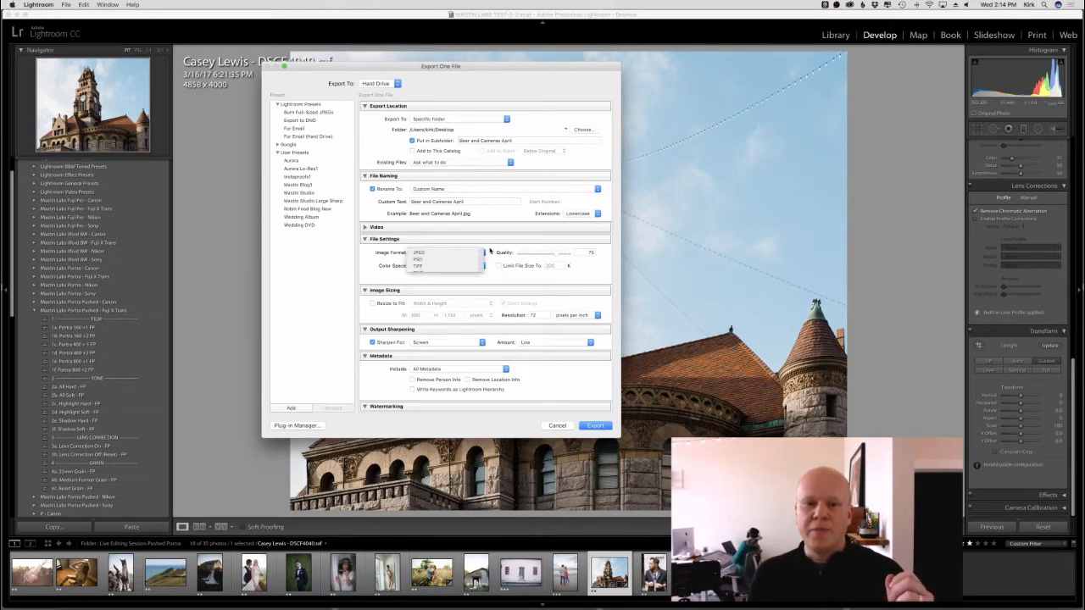
{"action": "left_click", "coordinate": [556, 426]}
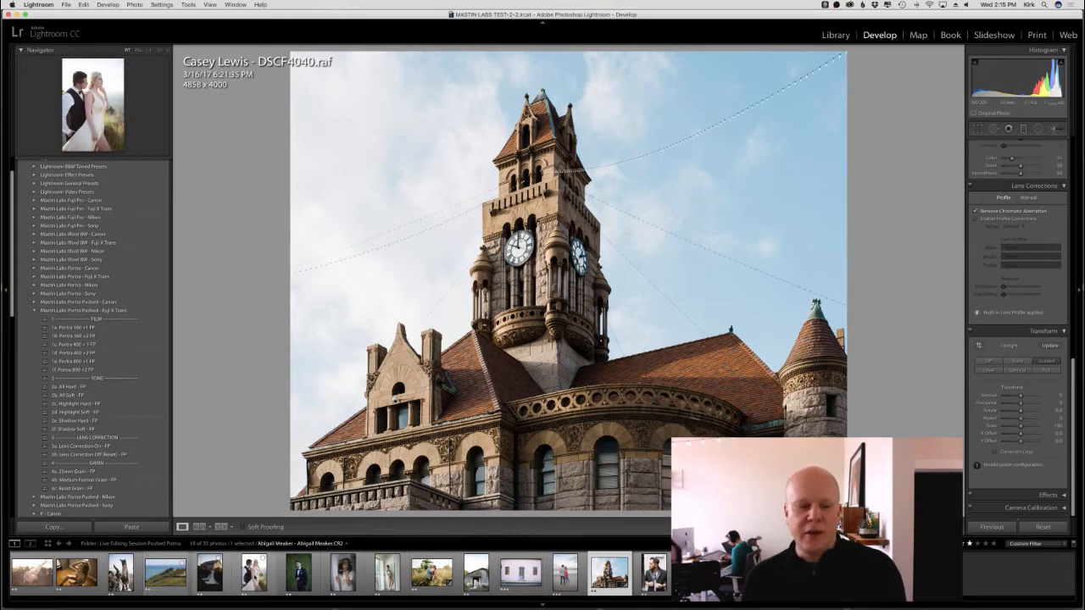
Step: Open the backlit couple portrait and inspect the exposure of the faces up close
{"action": "left_click", "coordinate": [253, 572]}
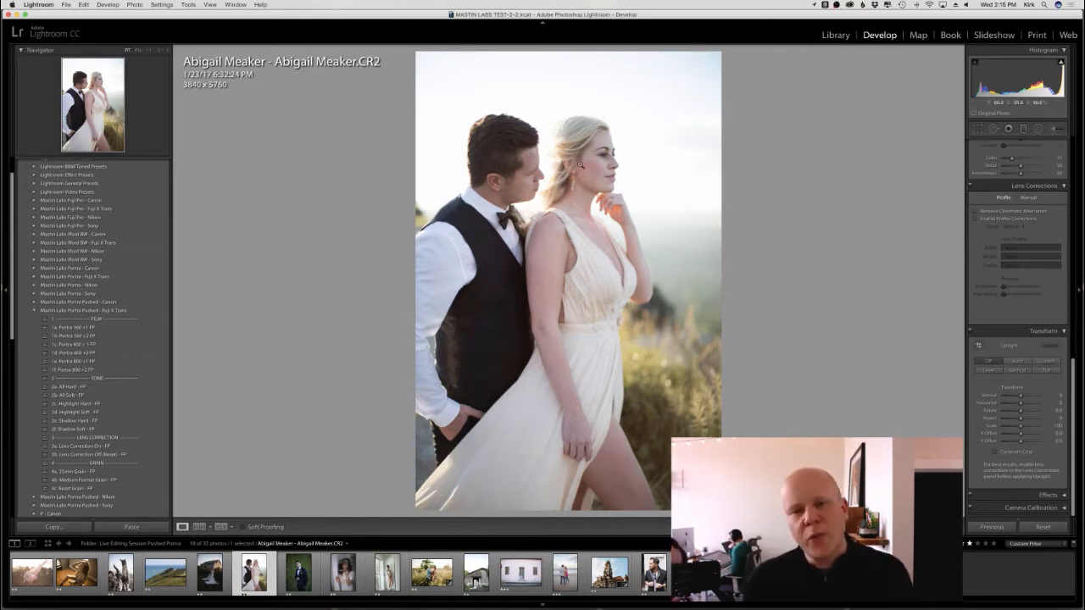
{"action": "left_click", "coordinate": [578, 165]}
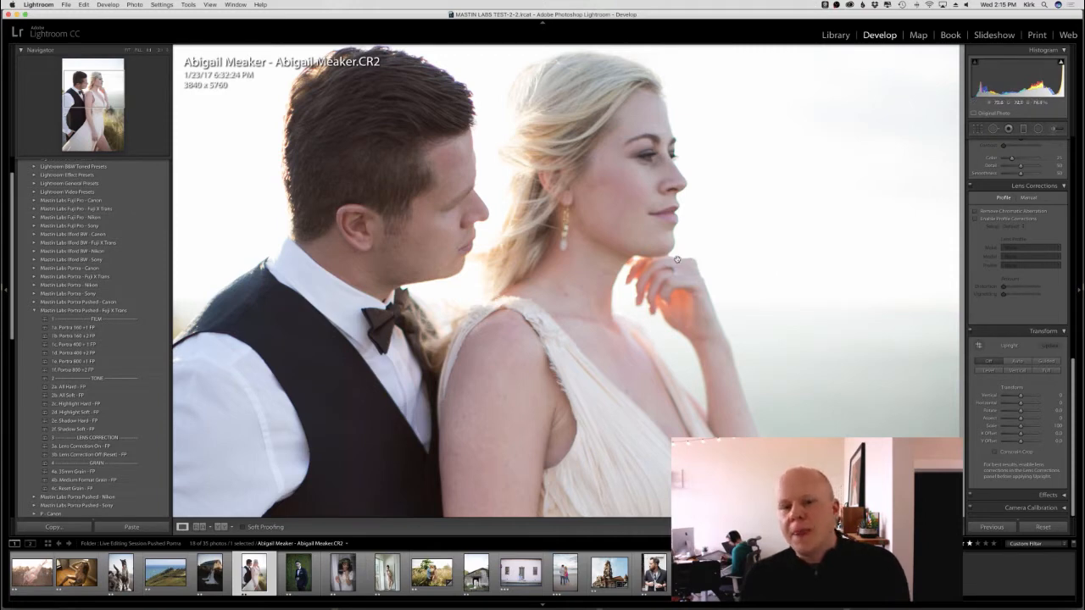
{"action": "left_click", "coordinate": [576, 282]}
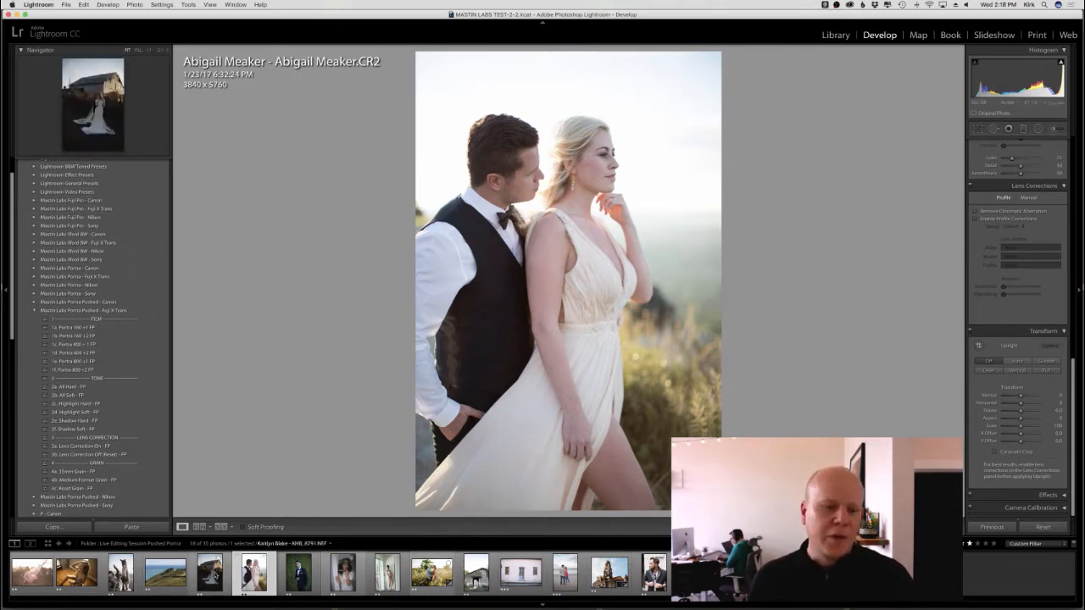
Step: Open the dark bridal photo in front of the barn and examine the bride's exposure against the sunlit barn up close
{"action": "left_click", "coordinate": [210, 573]}
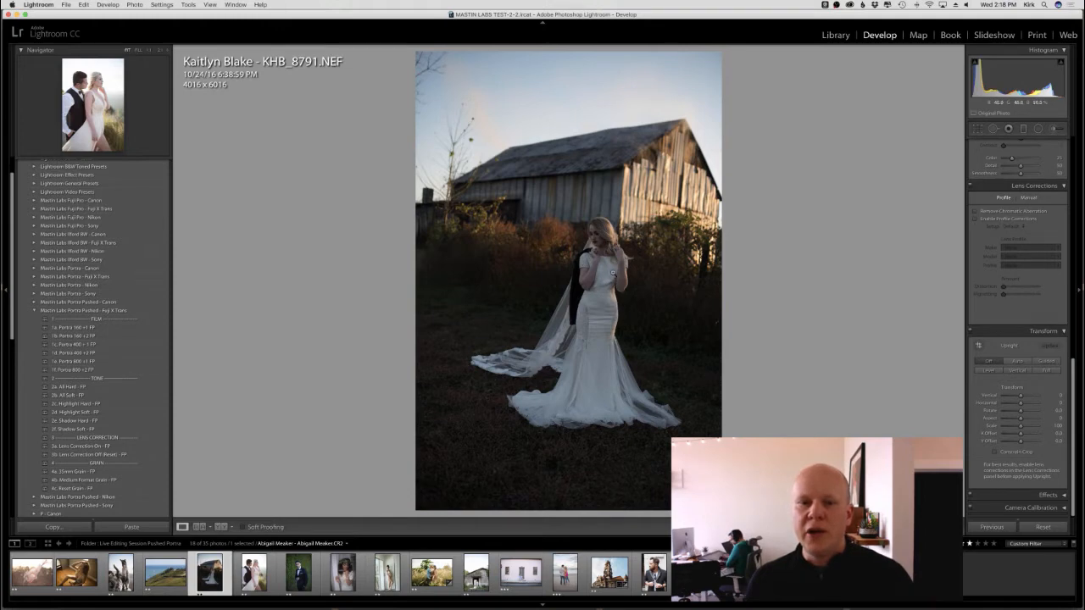
{"action": "left_click", "coordinate": [622, 267]}
{"action": "left_click_drag", "start_coordinate": [615, 222], "coordinate": [569, 283]}
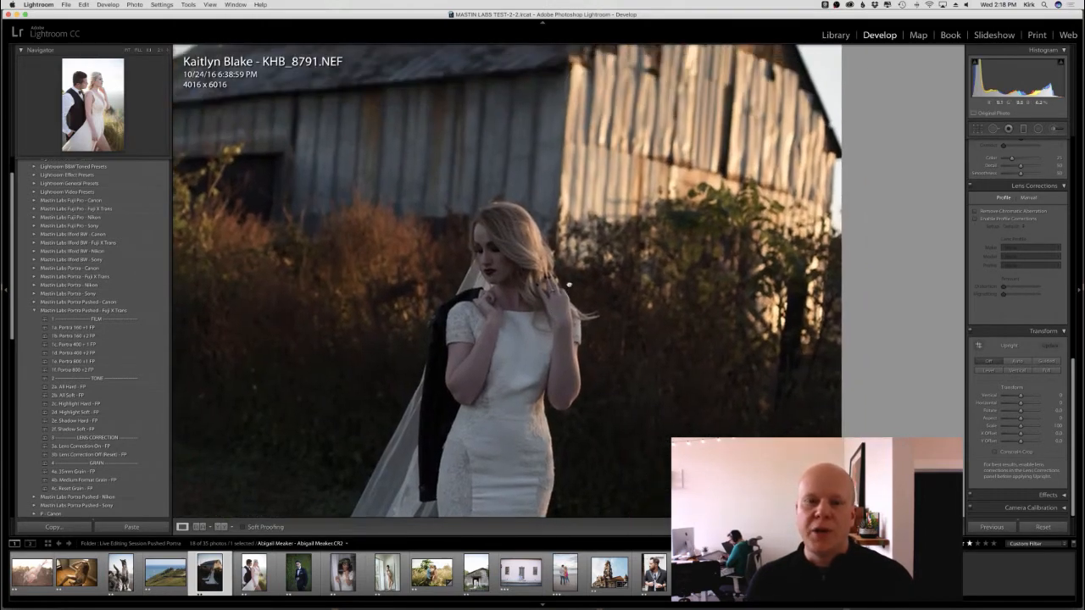
{"action": "left_click", "coordinate": [605, 248]}
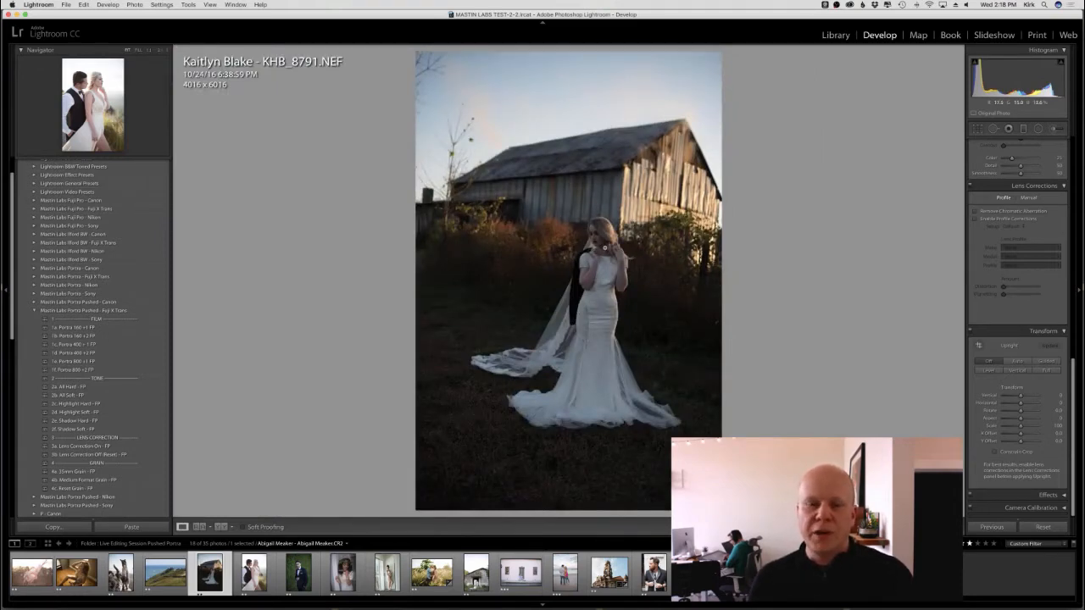
{"action": "left_click", "coordinate": [640, 214]}
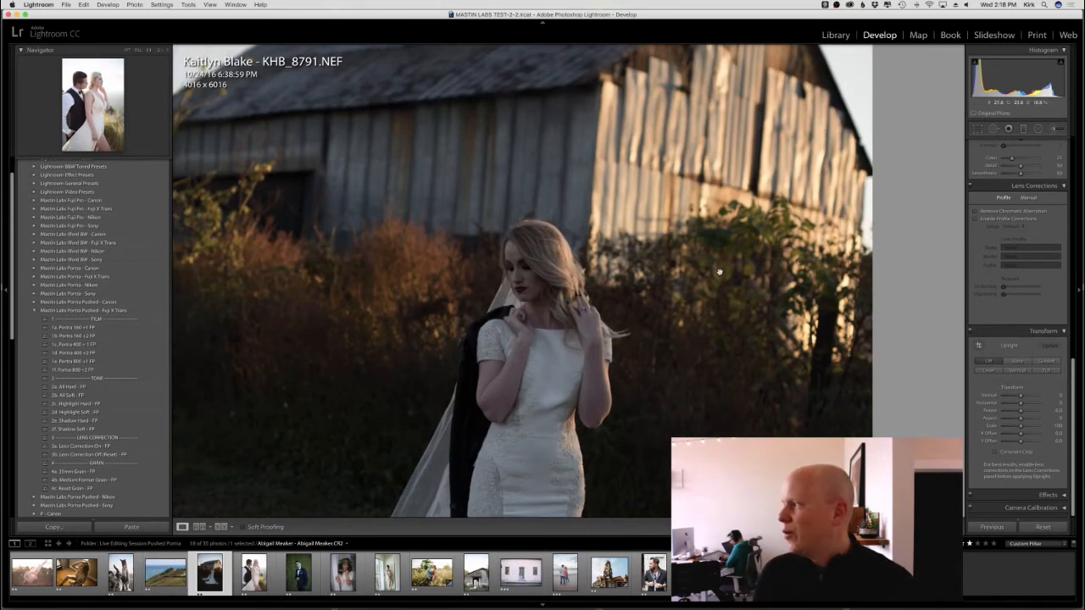
{"action": "left_click", "coordinate": [648, 259]}
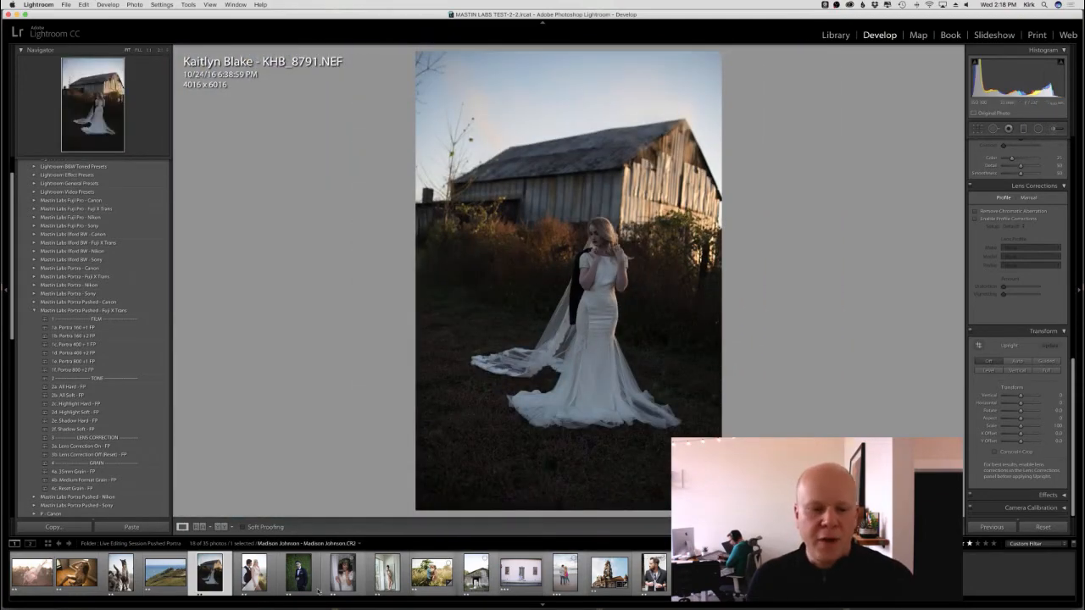
Step: Lower the couple portrait's Exposure to -2.35 to simulate an underexposed shot
{"action": "left_click", "coordinate": [254, 573]}
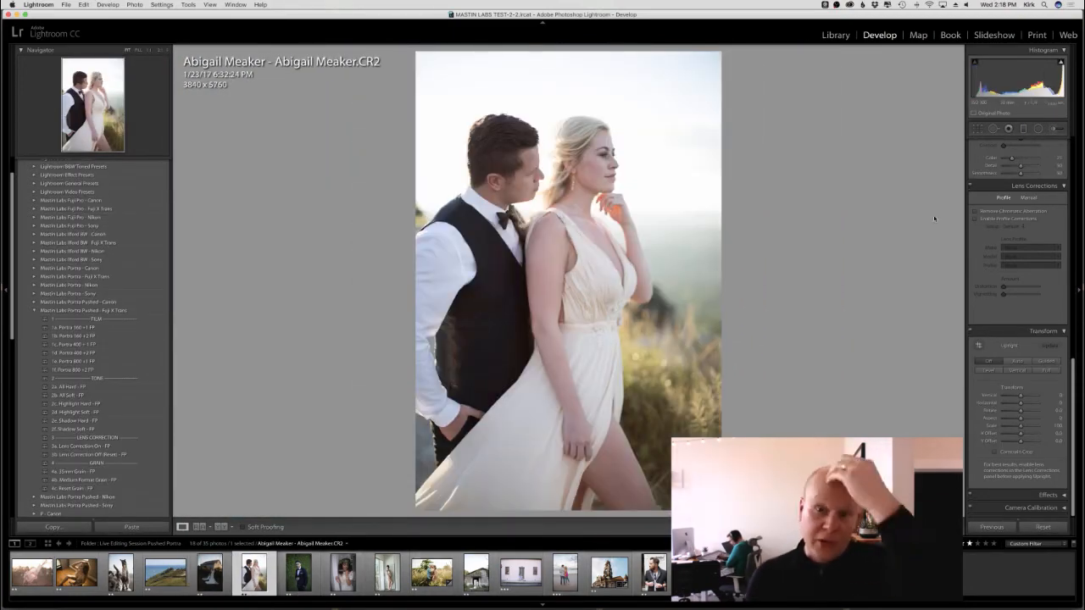
{"action": "scroll", "coordinate": [1011, 189], "scroll_direction": "up", "scroll_amount": 8}
{"action": "scroll", "coordinate": [1011, 188], "scroll_direction": "down", "scroll_amount": 1}
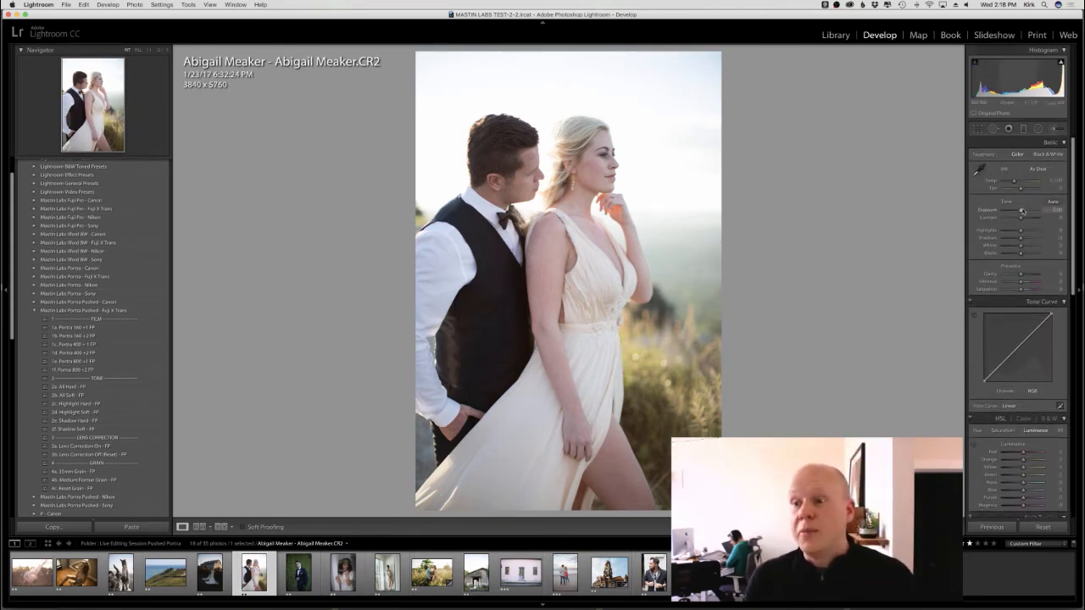
{"action": "left_click_drag", "start_coordinate": [1021, 210], "coordinate": [1011, 211]}
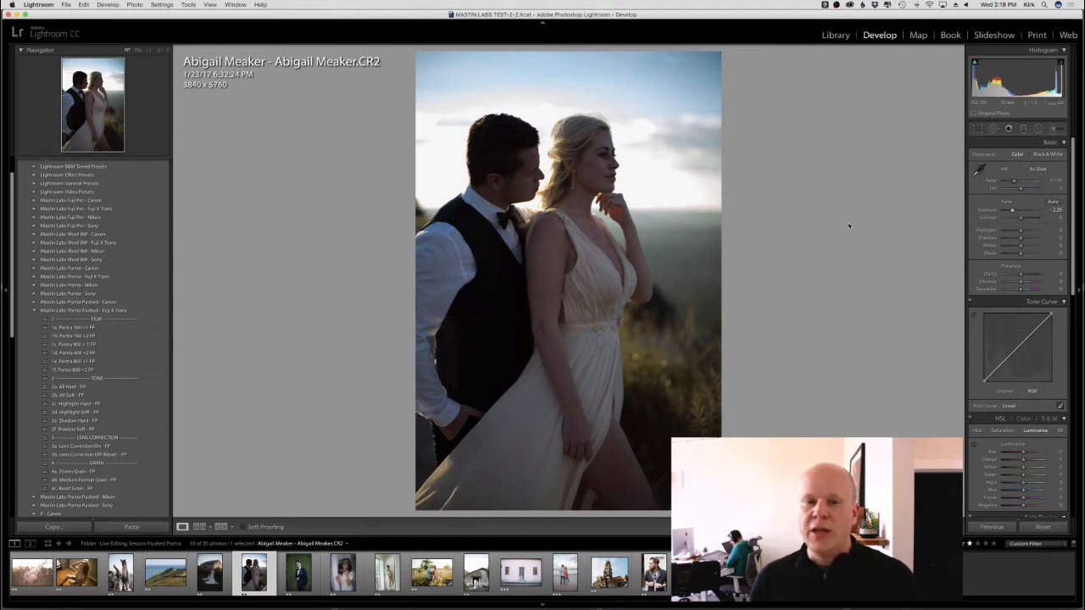
Step: Compare the darkened couple portrait with the barn bridal photo, examining the bride up close
{"action": "key", "text": "Left"}
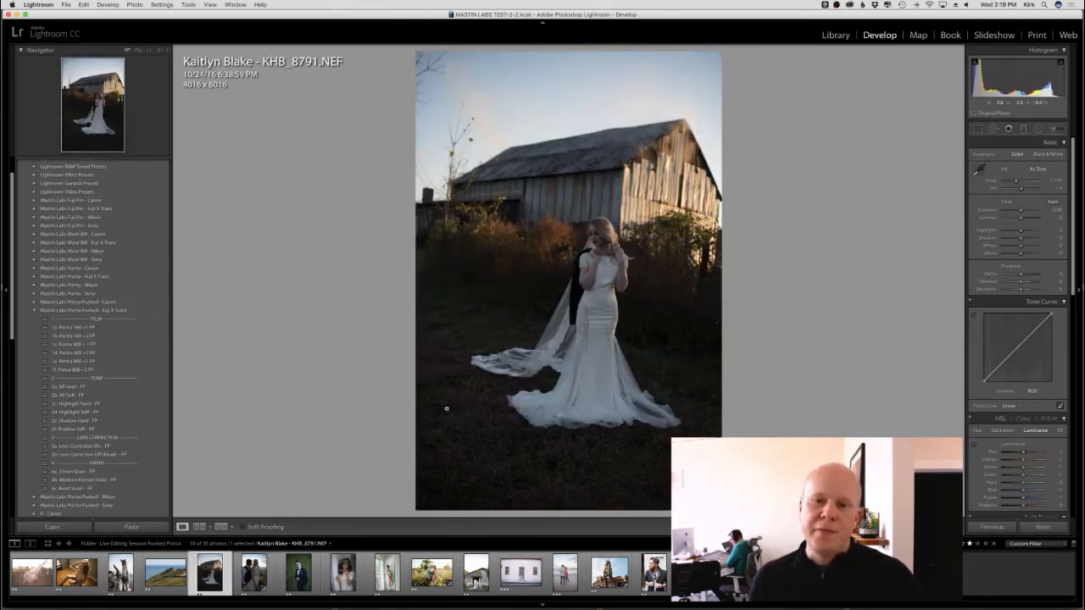
{"action": "left_click", "coordinate": [603, 230]}
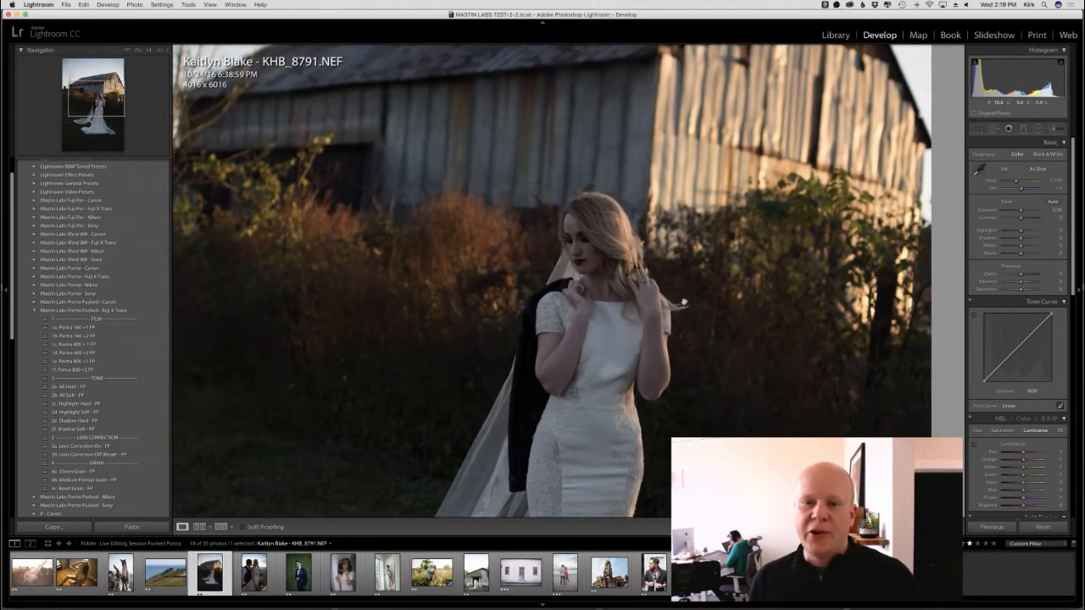
{"action": "left_click", "coordinate": [670, 343]}
Step: Return to the couple portrait and raise its Exposure to +0.10
{"action": "key", "text": "Right"}
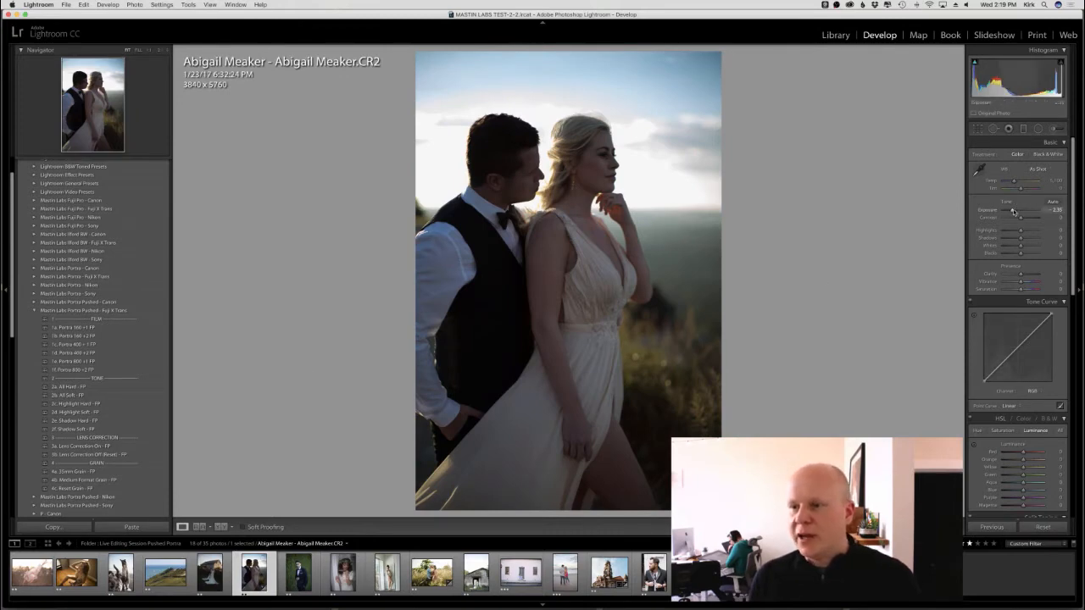
{"action": "left_click_drag", "start_coordinate": [1011, 210], "coordinate": [1021, 212]}
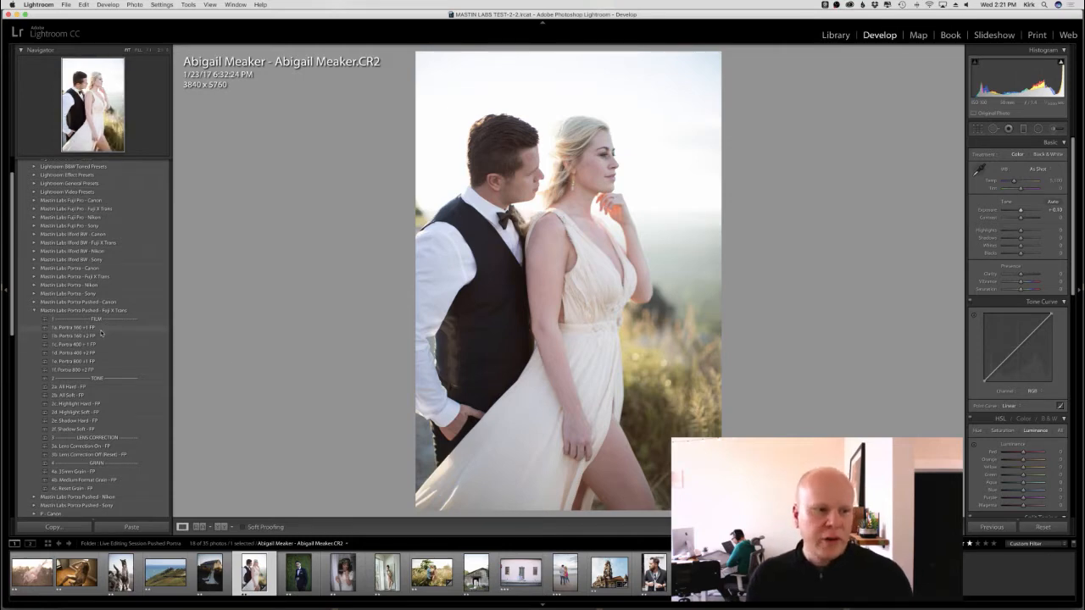
Step: Apply the 1a. Portra 160 +1 preset from the Mastin Labs Portra Pushed - Canon set to the couple portrait
{"action": "left_click", "coordinate": [34, 311]}
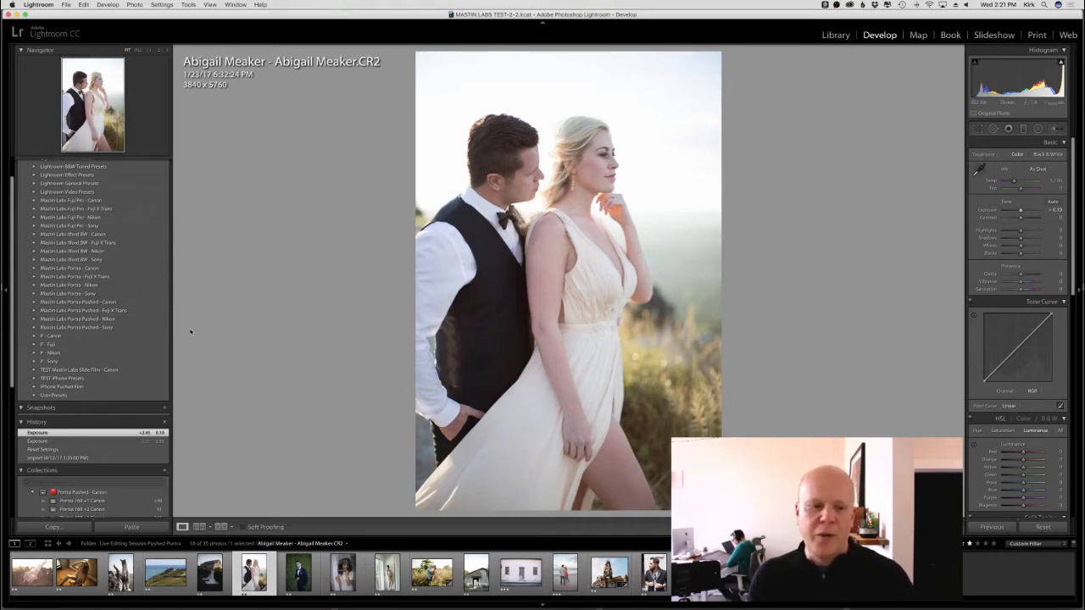
{"action": "left_click", "coordinate": [31, 573]}
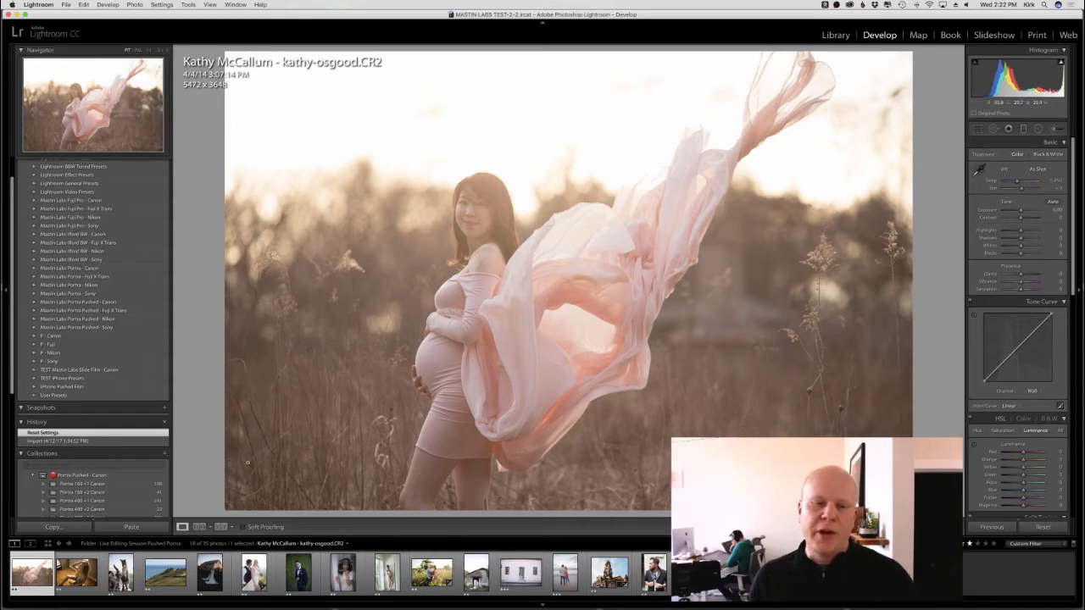
{"action": "left_click", "coordinate": [253, 572]}
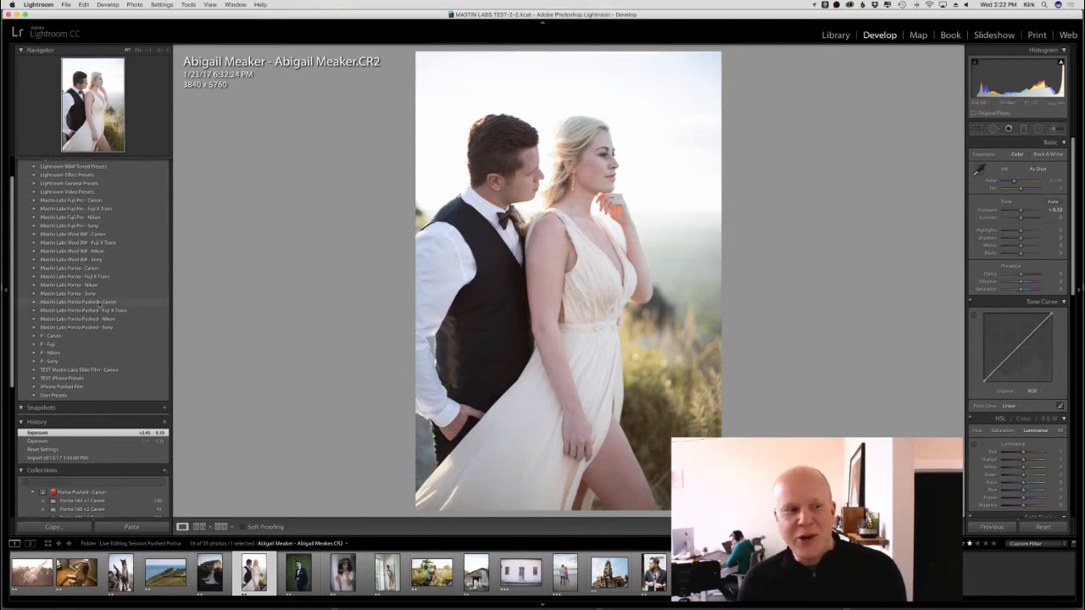
{"action": "left_click", "coordinate": [33, 303]}
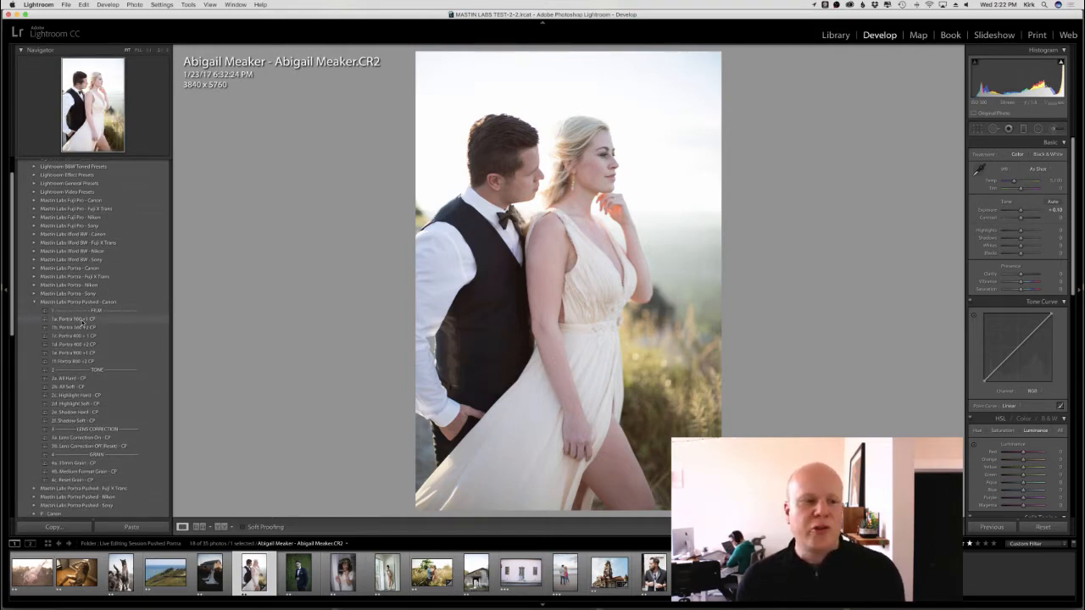
{"action": "left_click", "coordinate": [81, 320]}
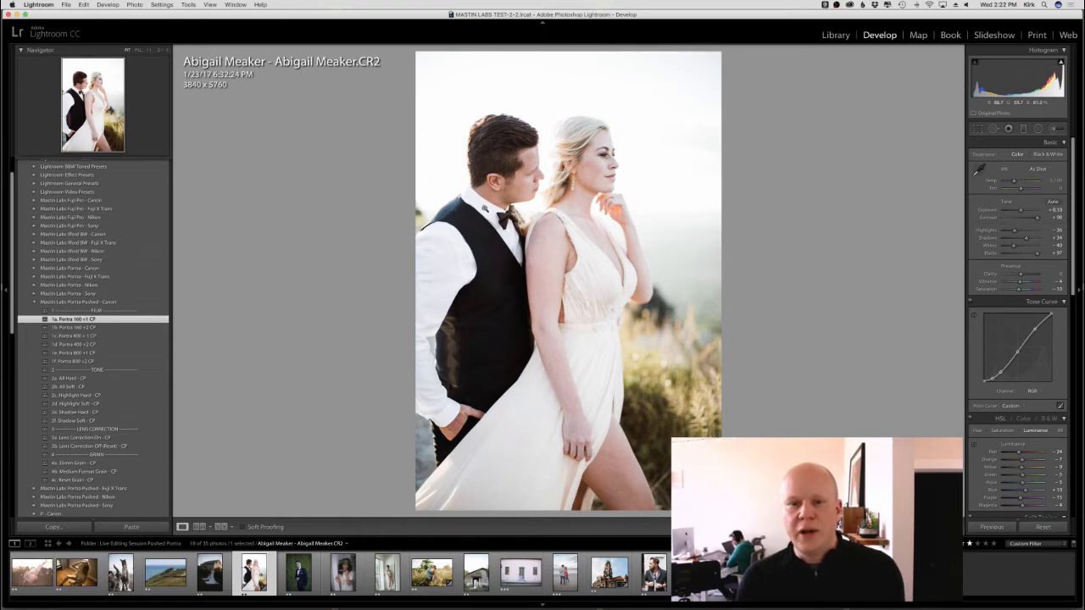
Step: Inspect the couple's skin tones up close from the bride's leg to the faces and shift the Tint toward green
{"action": "left_click", "coordinate": [598, 443]}
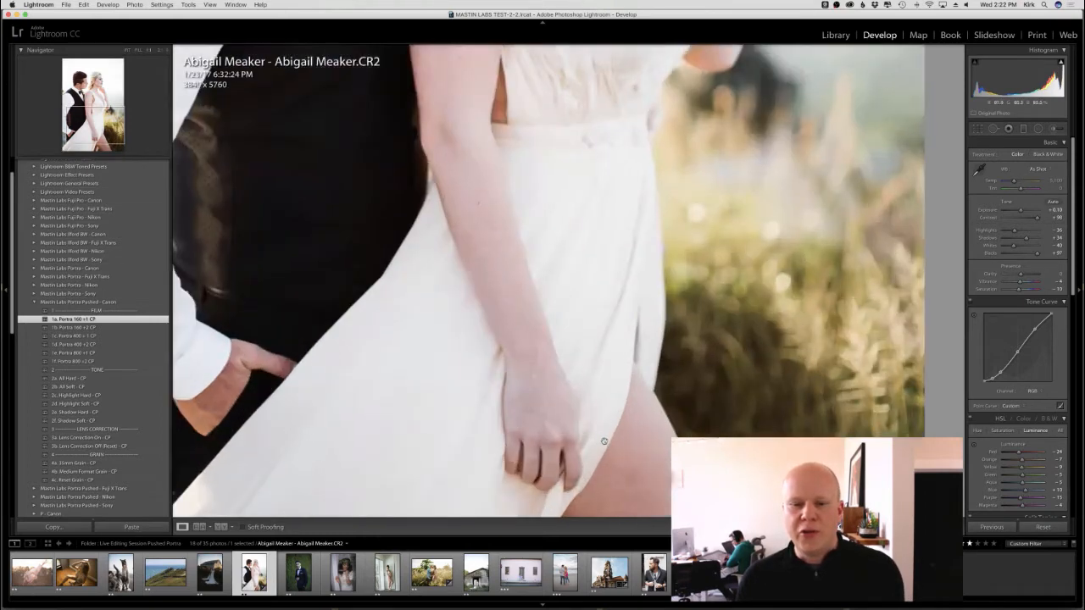
{"action": "left_click_drag", "start_coordinate": [605, 453], "coordinate": [535, 247]}
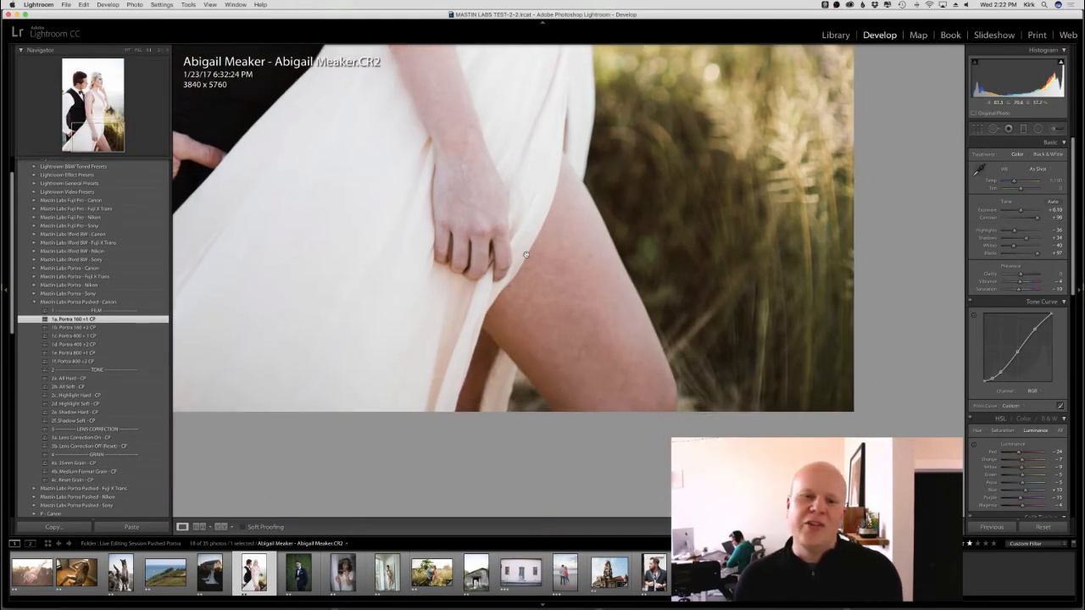
{"action": "left_click_drag", "start_coordinate": [516, 309], "coordinate": [604, 363]}
{"action": "left_click_drag", "start_coordinate": [474, 254], "coordinate": [529, 385]}
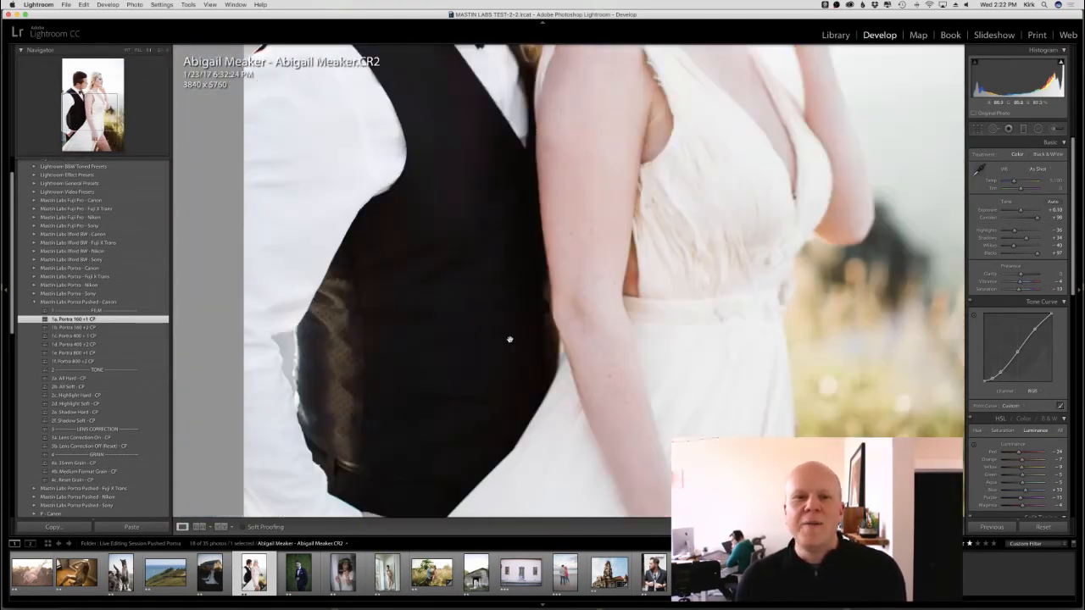
{"action": "left_click_drag", "start_coordinate": [485, 164], "coordinate": [477, 259]}
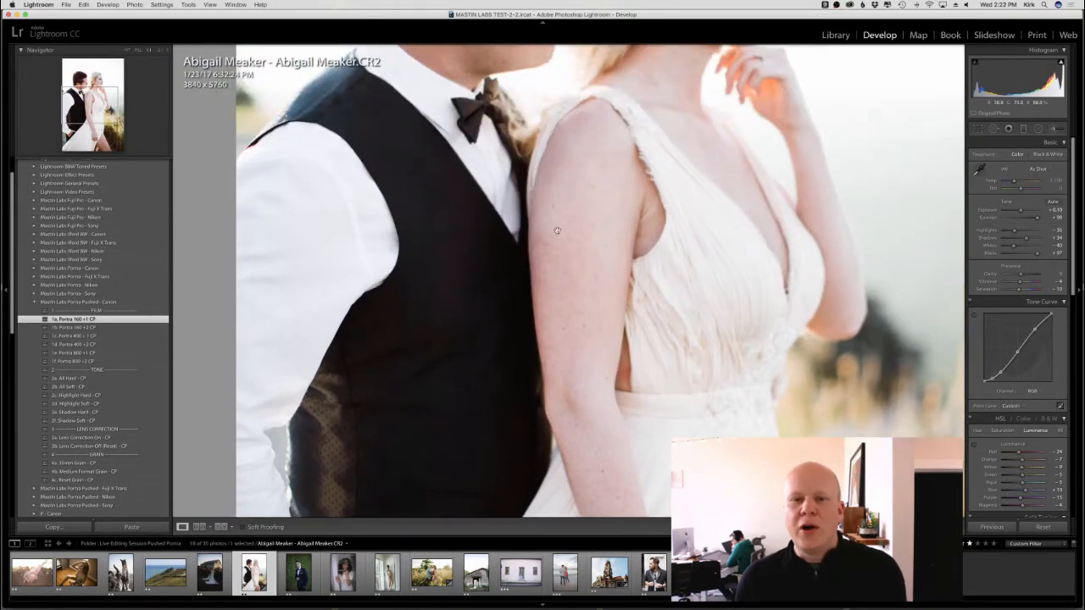
{"action": "left_click_drag", "start_coordinate": [561, 138], "coordinate": [534, 277]}
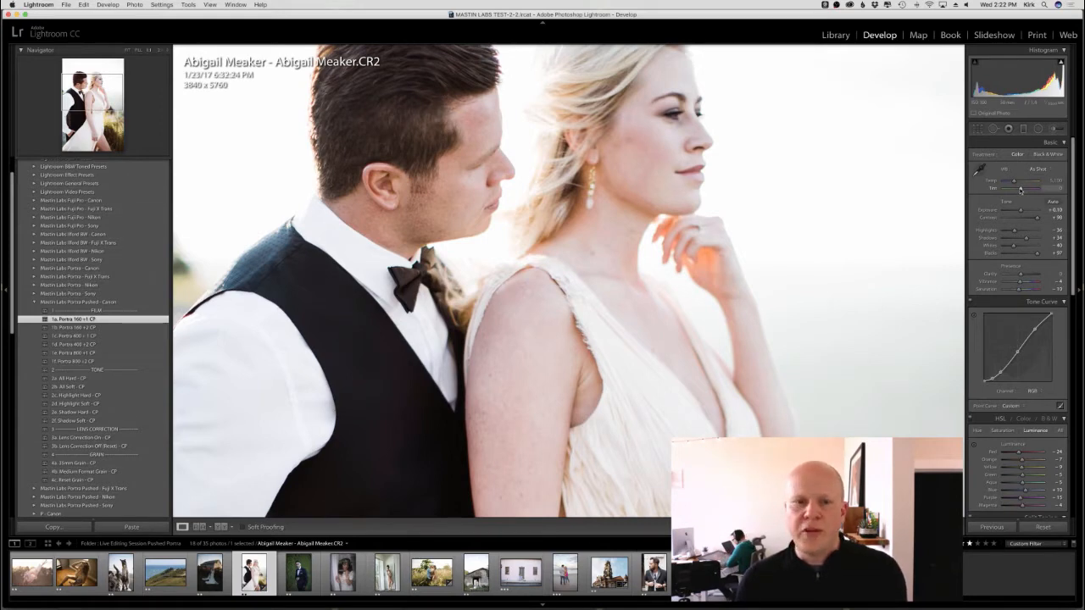
{"action": "left_click_drag", "start_coordinate": [1020, 190], "coordinate": [1018, 191]}
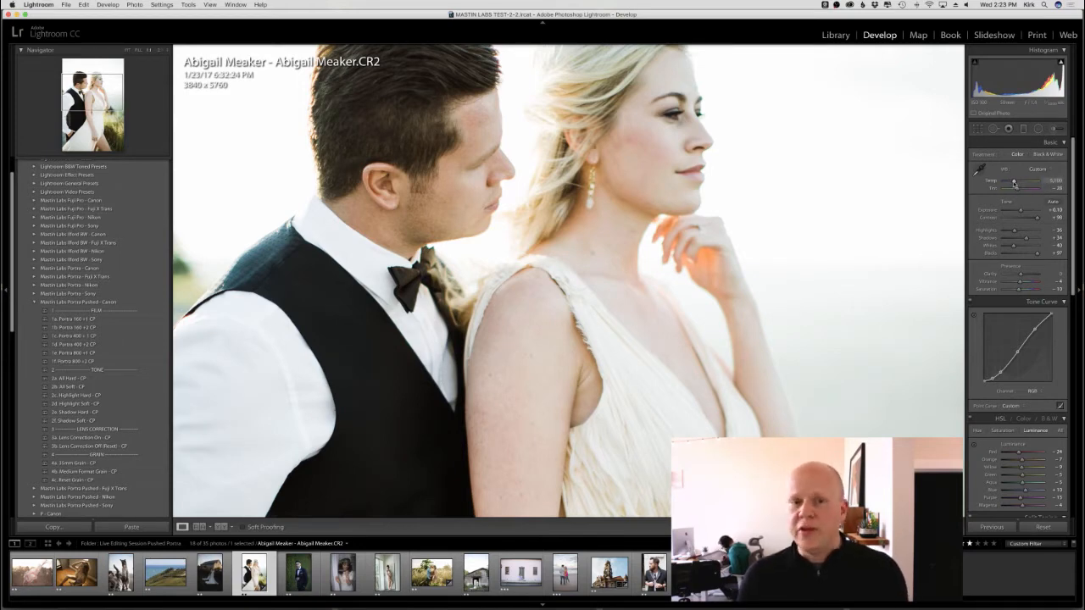
Step: Recheck the skin up close, warm the couple portrait's Temp and fine-tune its Tint to -26
{"action": "left_click", "coordinate": [532, 352]}
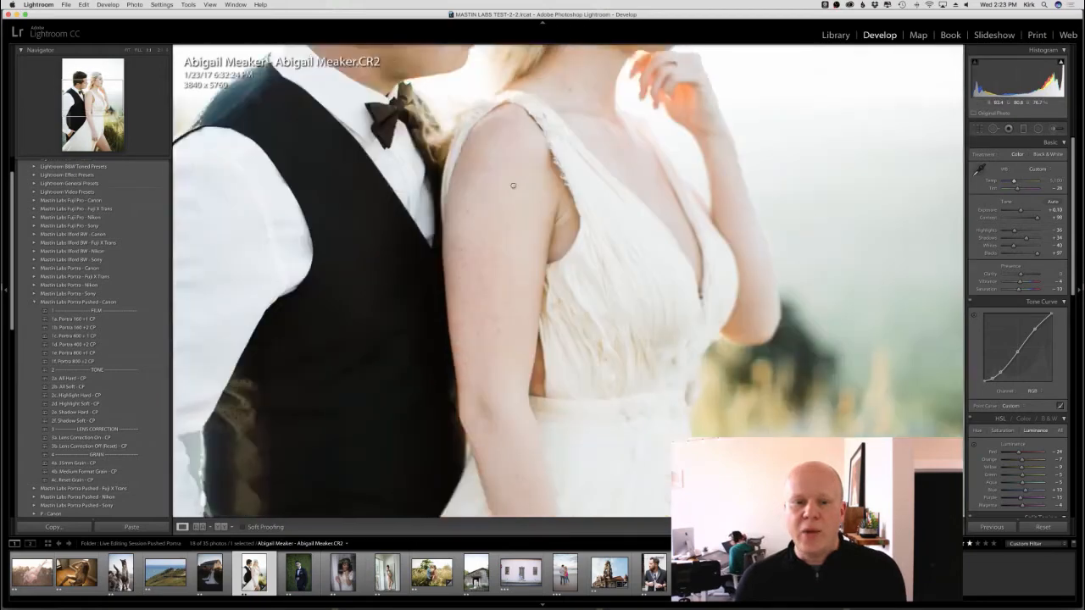
{"action": "left_click_drag", "start_coordinate": [561, 196], "coordinate": [544, 382]}
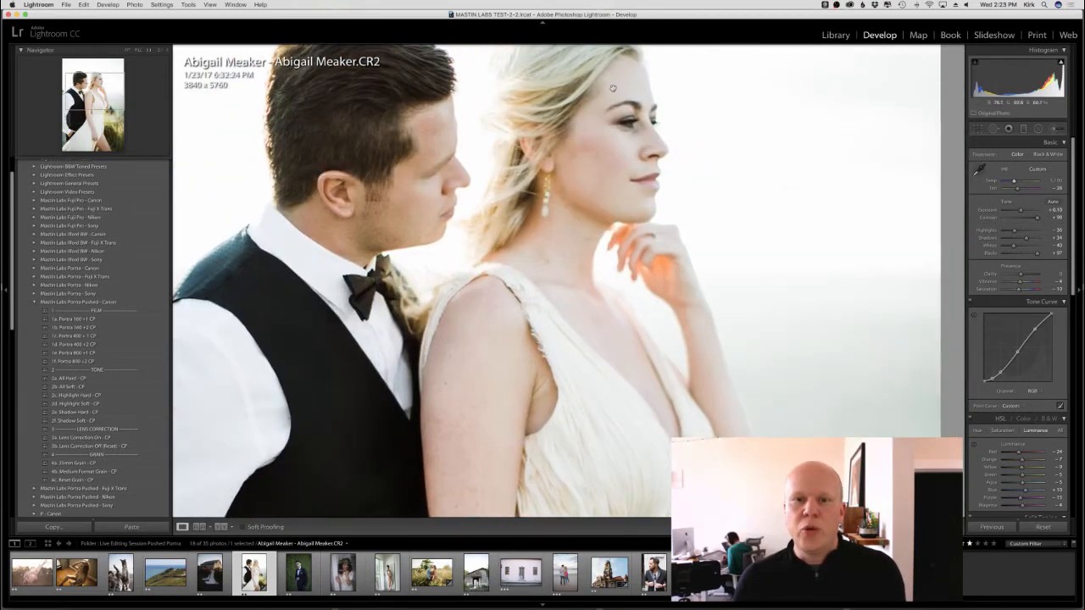
{"action": "left_click", "coordinate": [565, 279]}
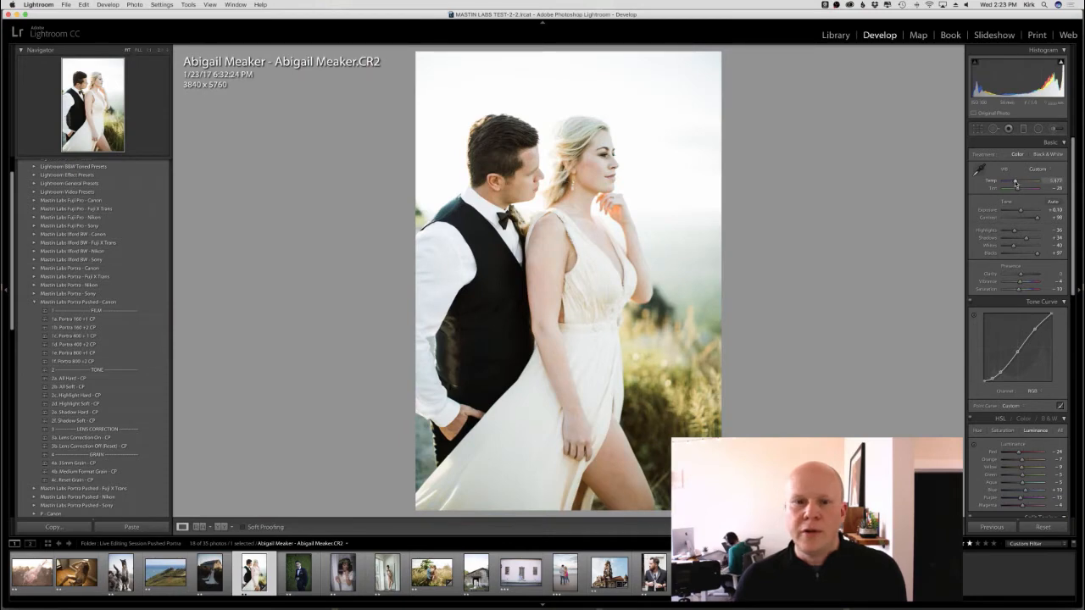
{"action": "left_click_drag", "start_coordinate": [1015, 182], "coordinate": [1017, 183]}
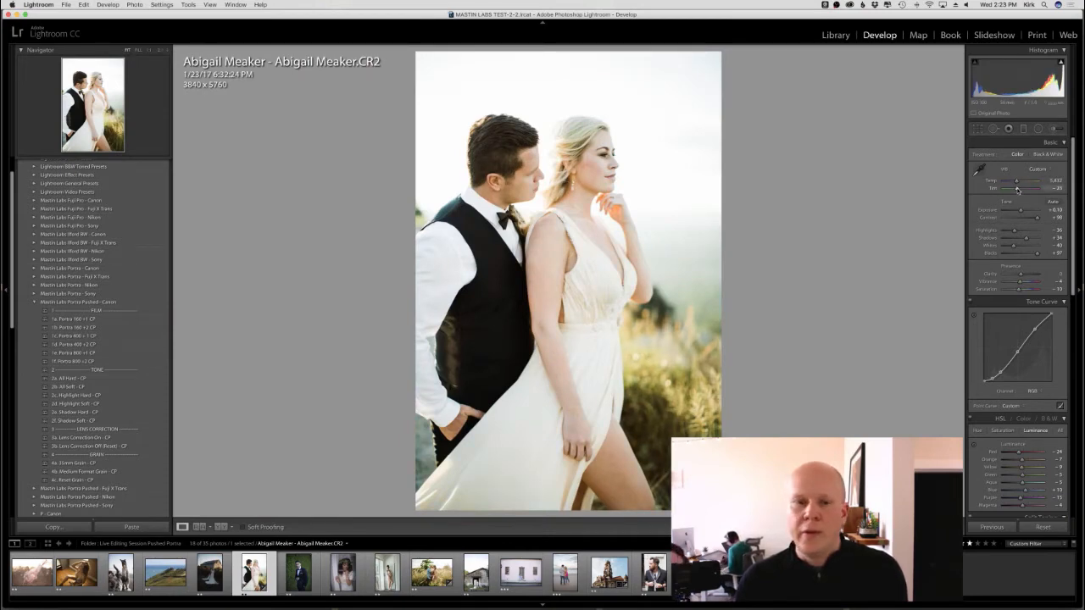
{"action": "left_click_drag", "start_coordinate": [1018, 191], "coordinate": [1017, 191]}
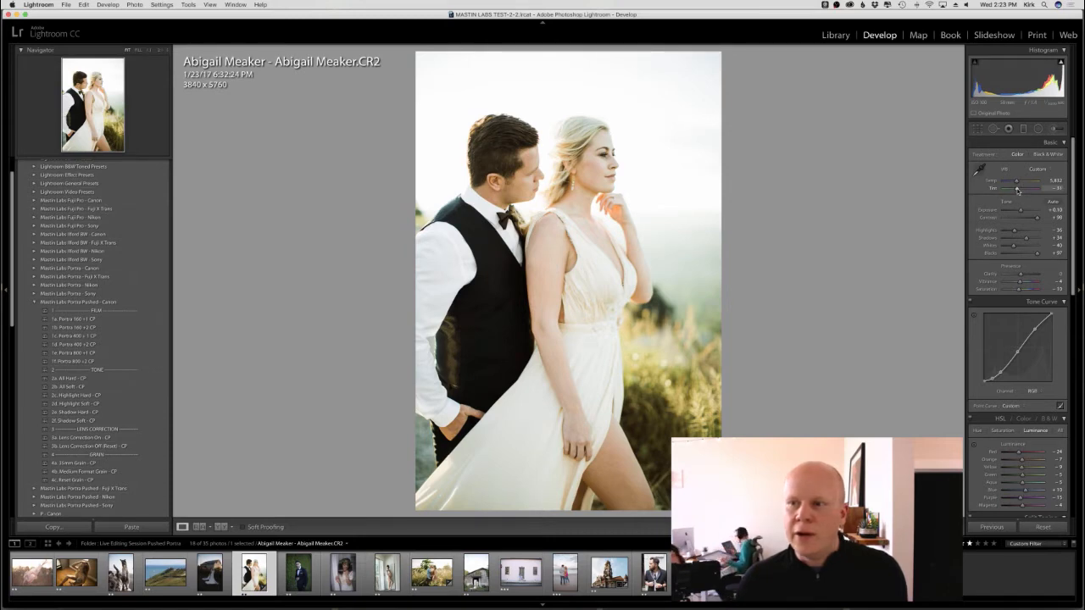
{"action": "left_click_drag", "start_coordinate": [1017, 190], "coordinate": [1019, 190]}
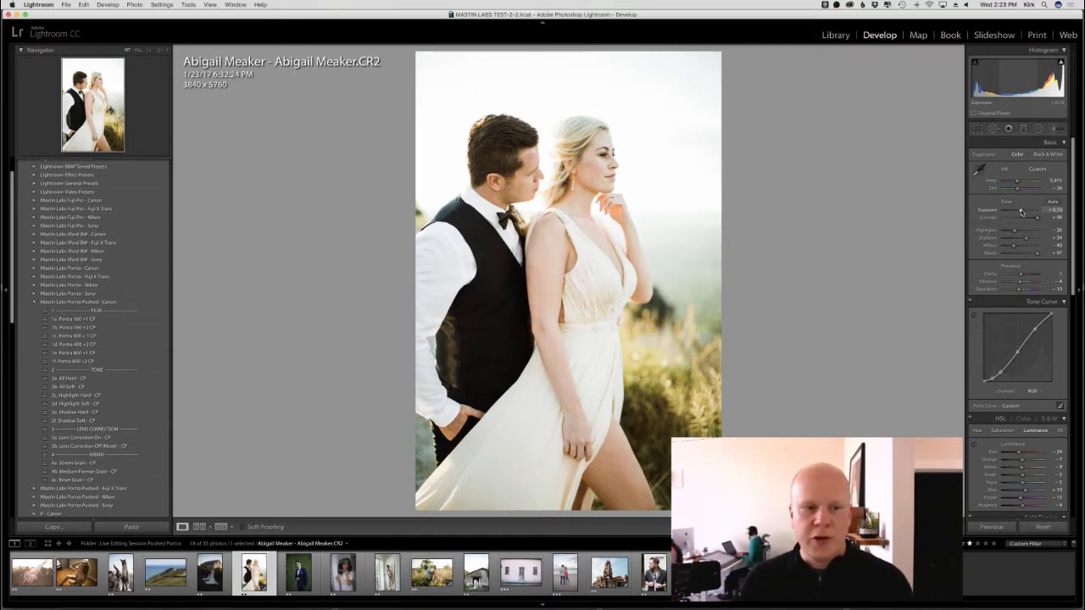
Step: Toggle the couple portrait's before view and examine the corrected skin tones of both faces up close
{"action": "key", "text": "backslash"}
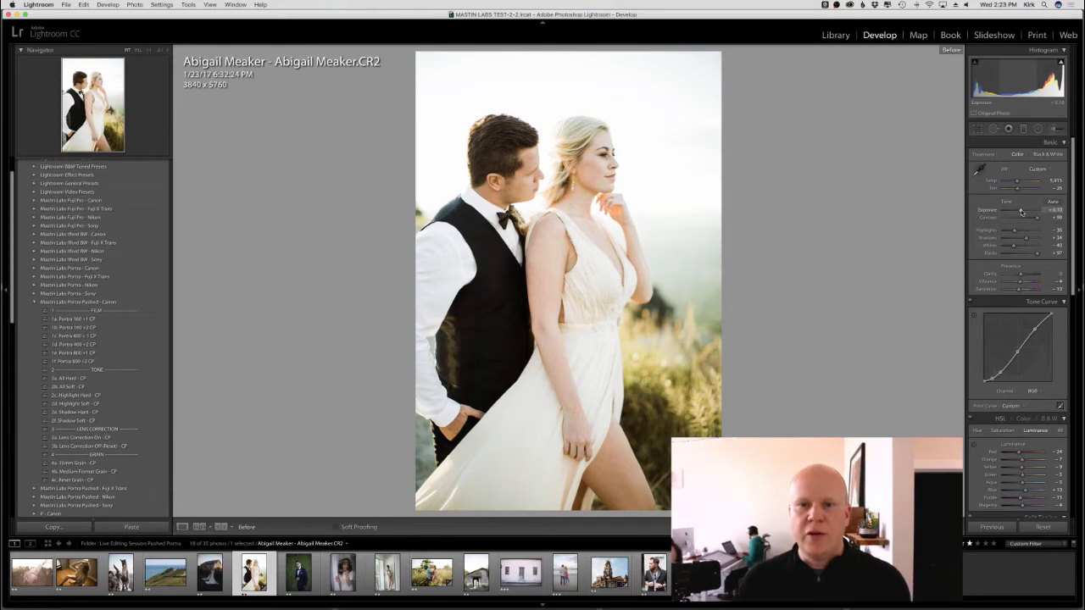
{"action": "key", "text": "backslash"}
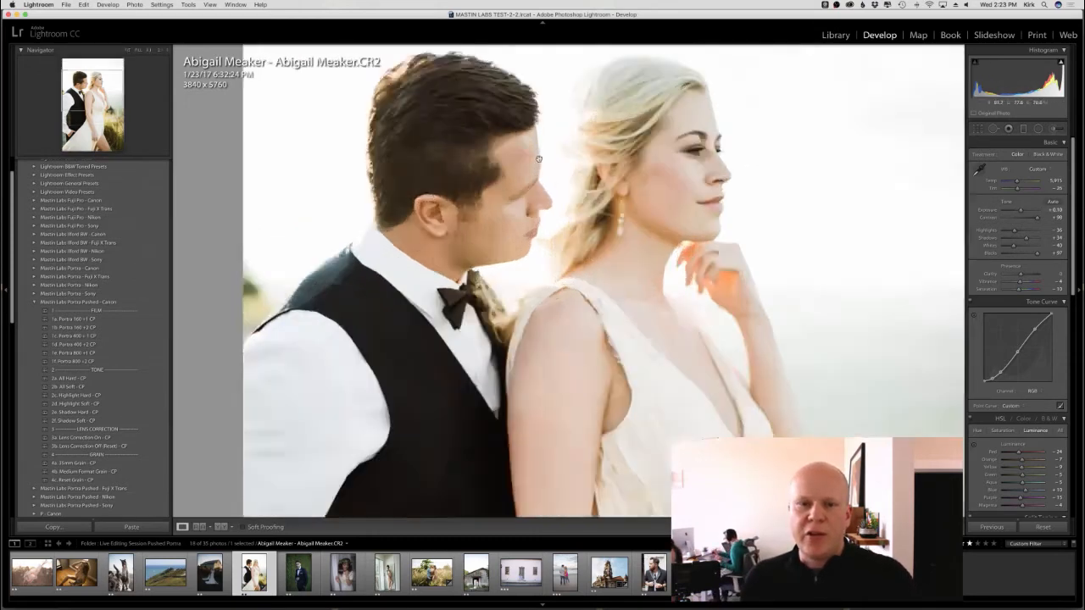
{"action": "left_click", "coordinate": [537, 165]}
{"action": "left_click", "coordinate": [535, 219]}
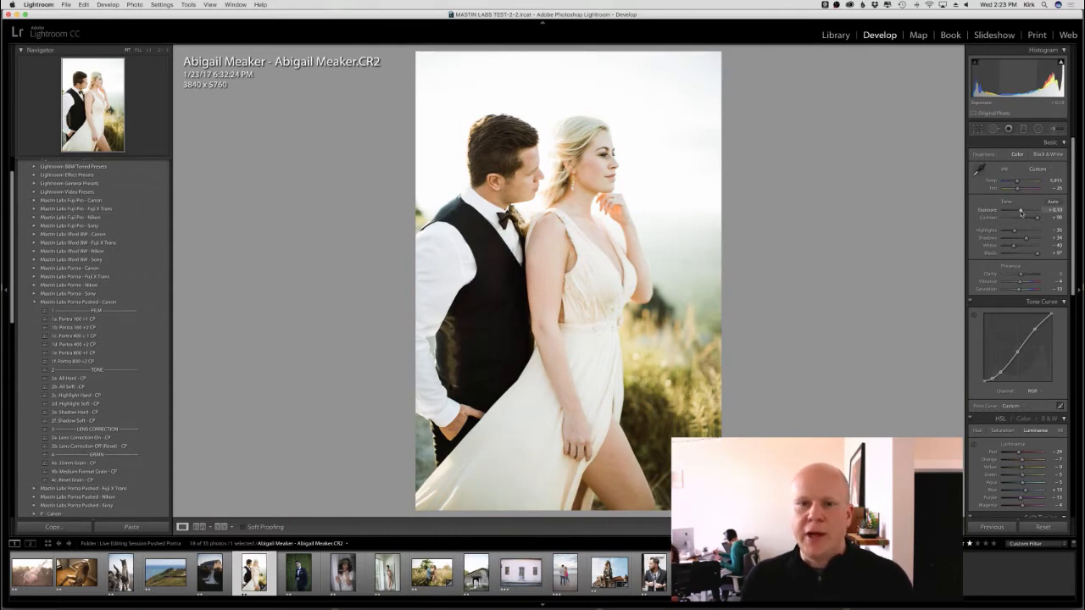
Step: Lower the couple portrait's Exposure to about -2.1, examine the sky and silhouettes up close, and undo the exposure change
{"action": "left_click_drag", "start_coordinate": [1021, 212], "coordinate": [1008, 211]}
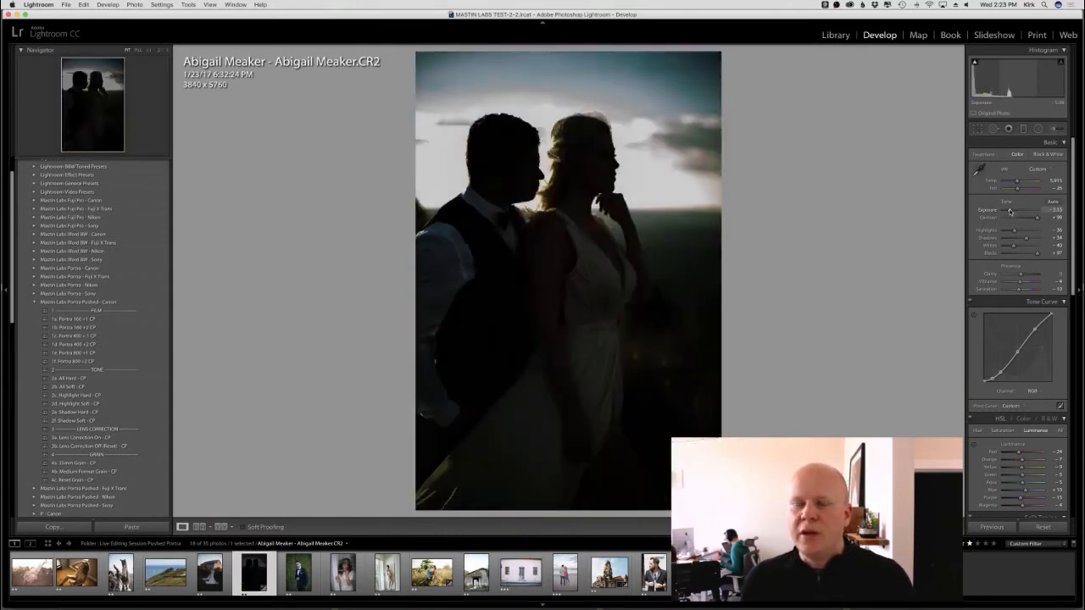
{"action": "left_click", "coordinate": [650, 177]}
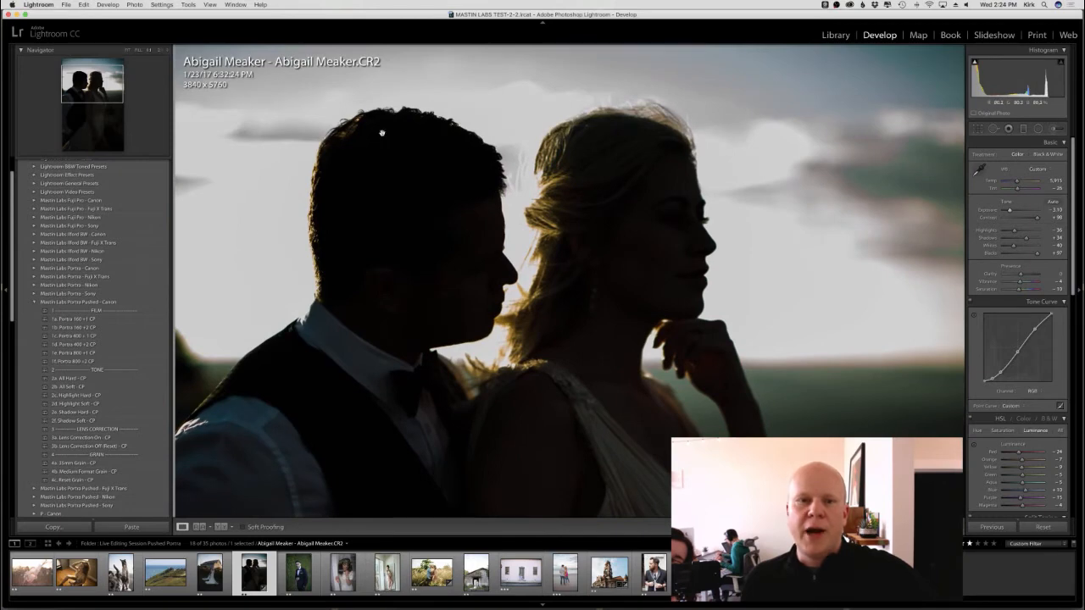
{"action": "left_click_drag", "start_coordinate": [608, 133], "coordinate": [463, 201]}
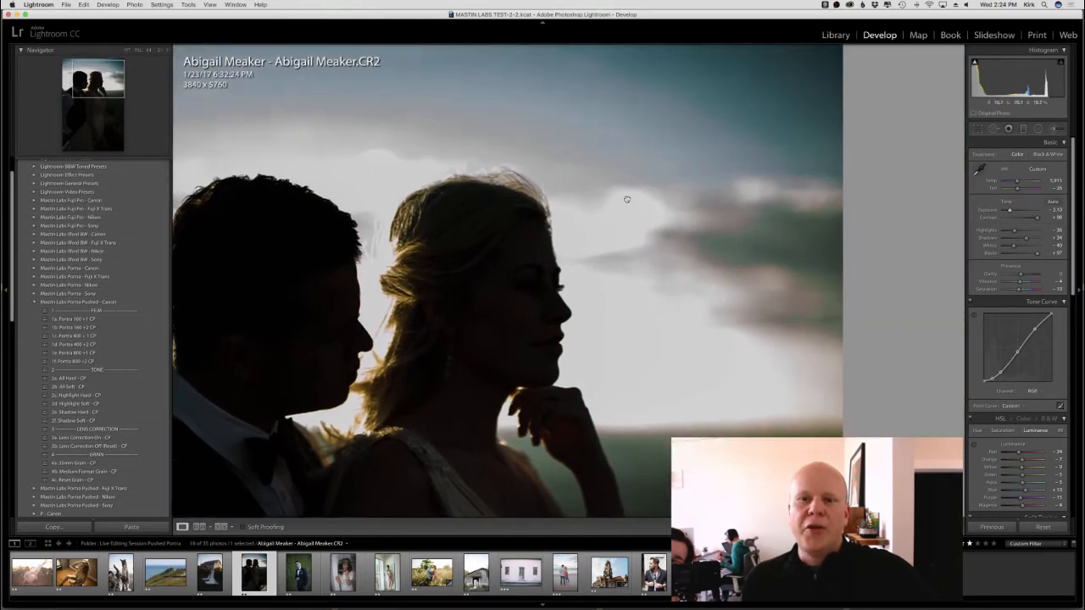
{"action": "left_click", "coordinate": [438, 274]}
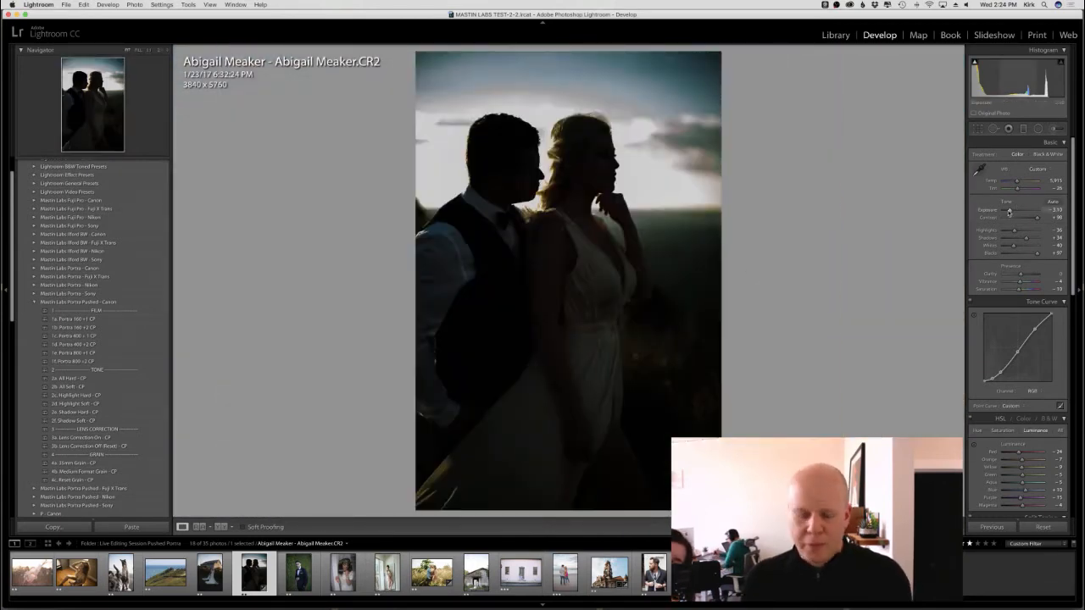
{"action": "key", "text": "super+z"}
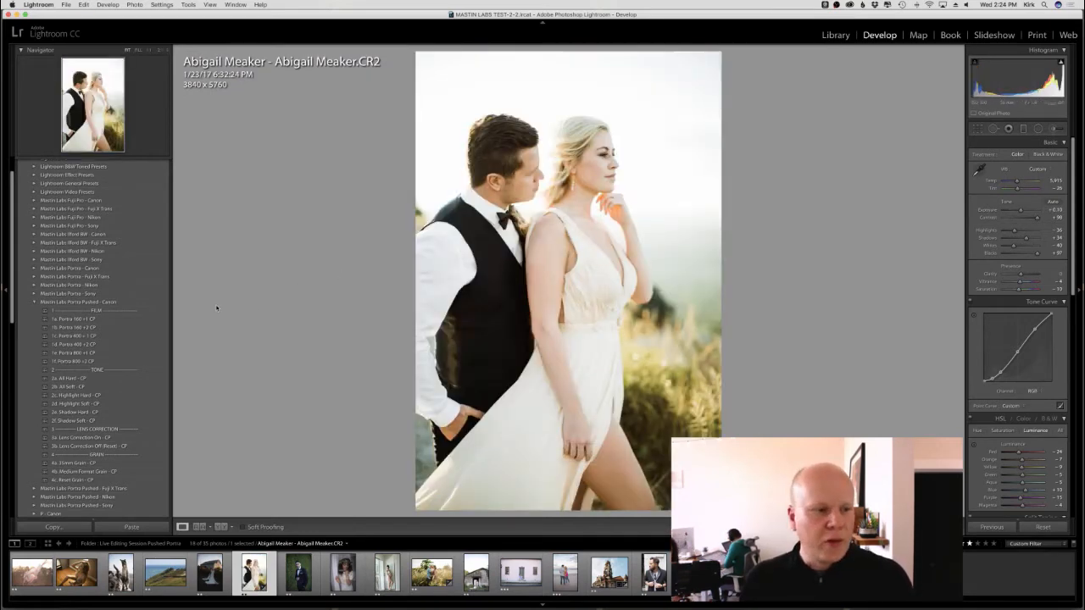
Step: Apply the 2d. Highlight Soft preset to the couple portrait, undoing and redoing it to compare the highlights
{"action": "left_click", "coordinate": [79, 404]}
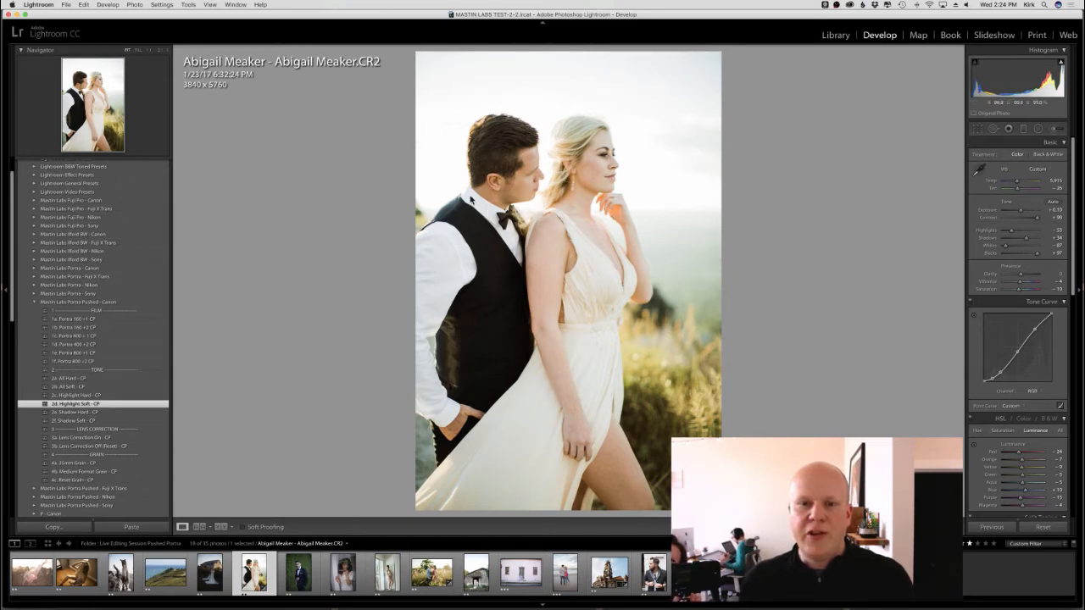
{"action": "key", "text": "super+z"}
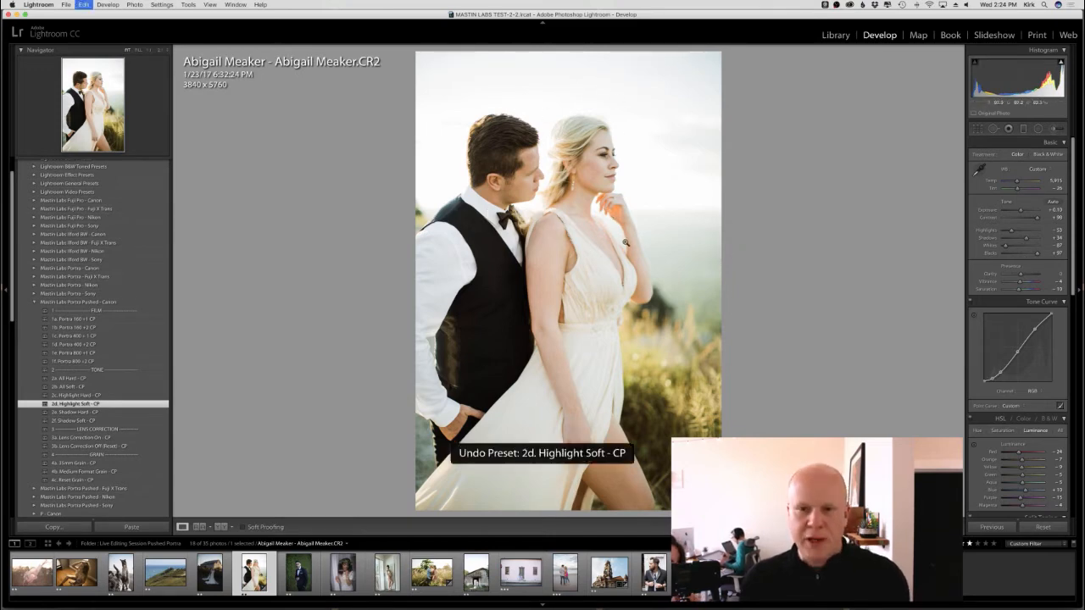
{"action": "key", "text": "super+shift+z"}
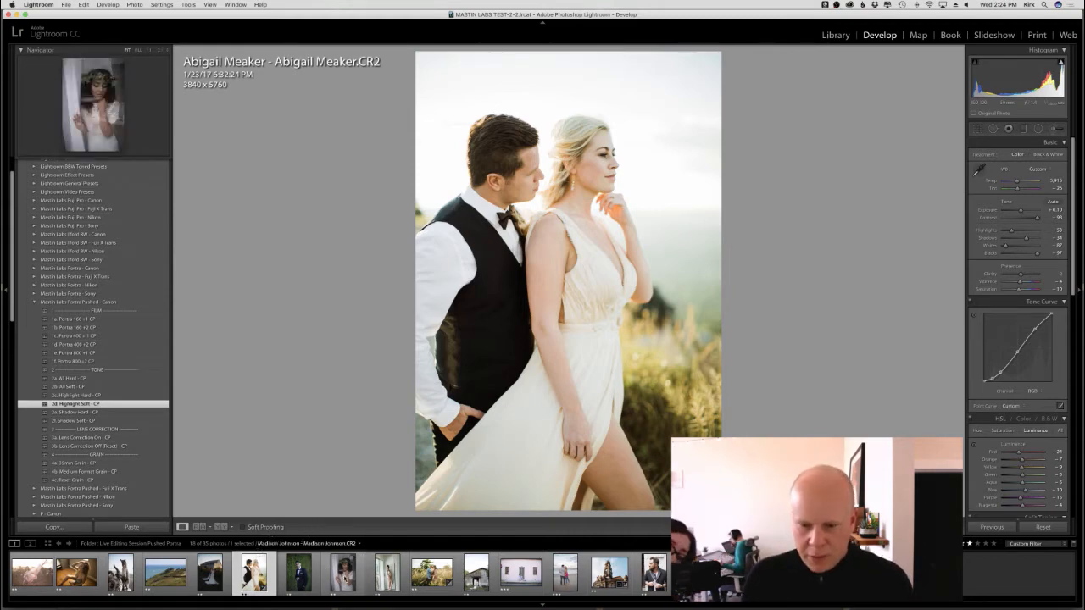
Step: Open the portrait of the woman with the ivy crown, apply 1a. Portra 160 +1, and raise Exposure to +0.90
{"action": "left_click", "coordinate": [344, 573]}
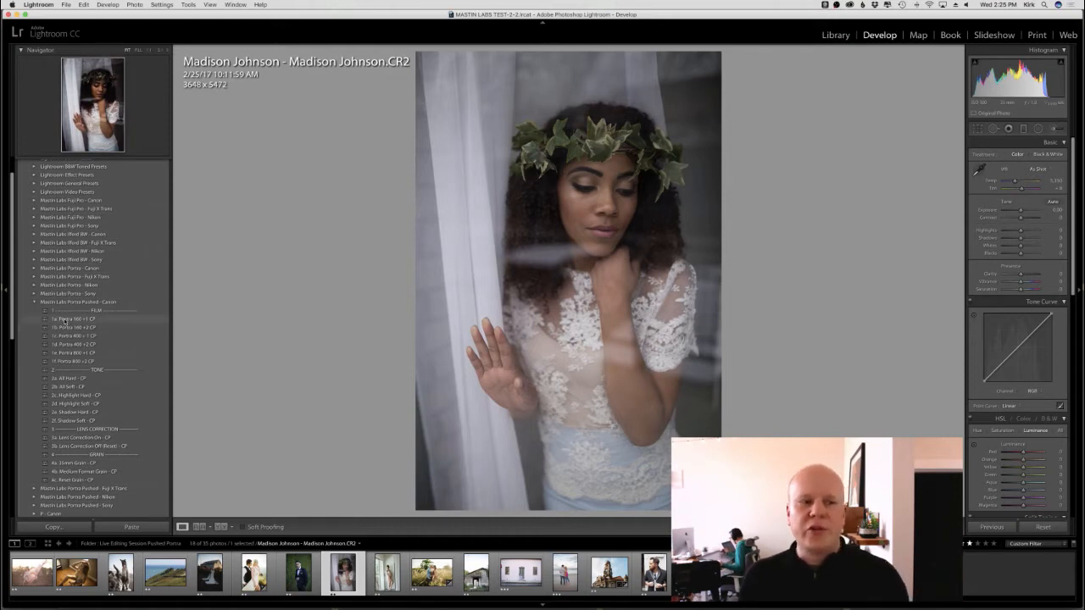
{"action": "left_click", "coordinate": [65, 320]}
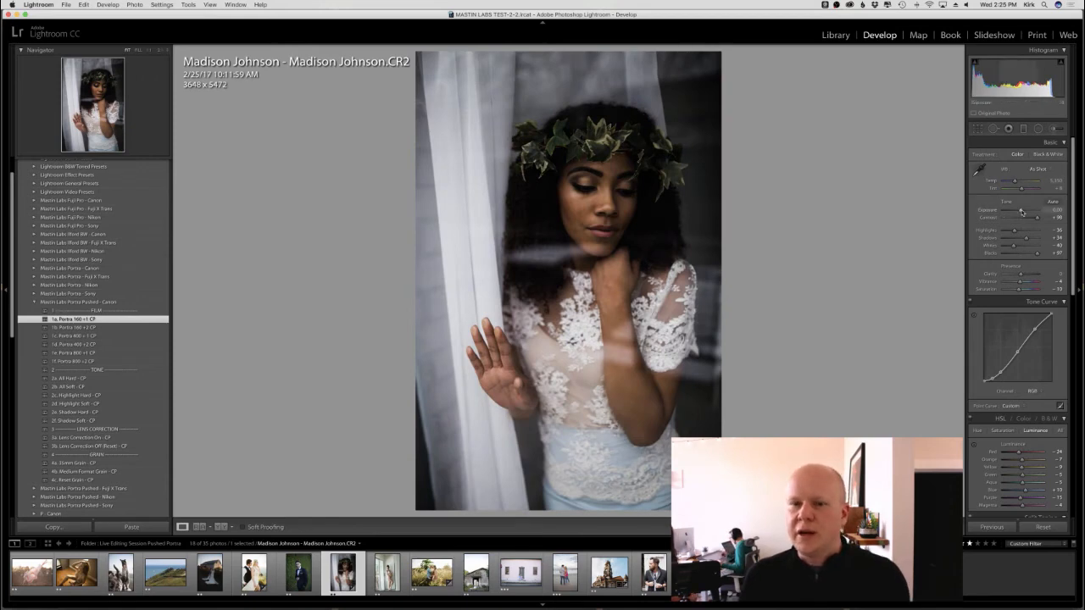
{"action": "left_click_drag", "start_coordinate": [1021, 212], "coordinate": [1025, 214]}
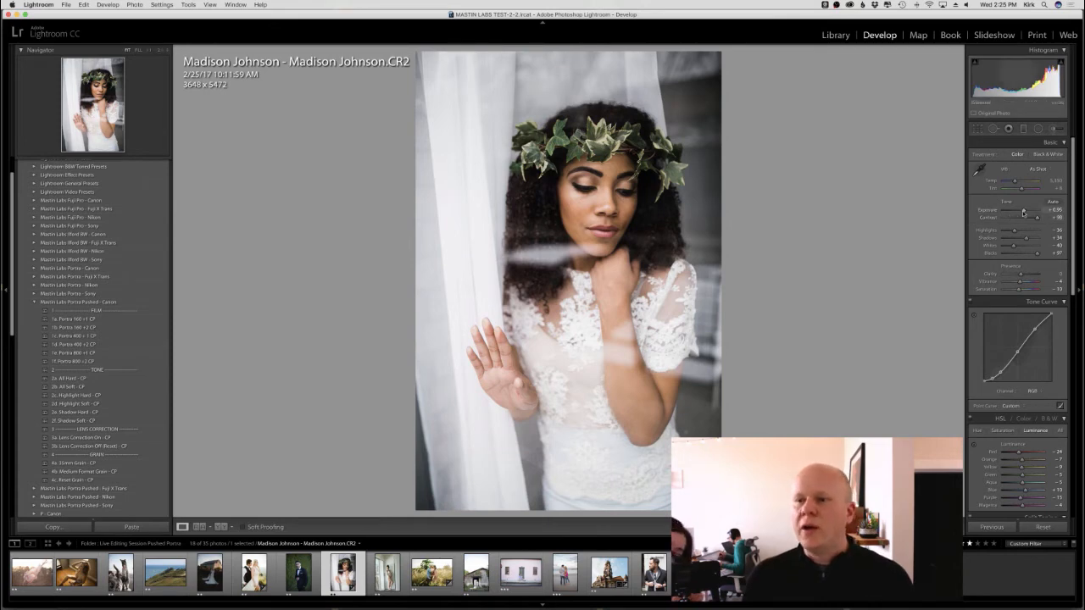
{"action": "left_click_drag", "start_coordinate": [1023, 211], "coordinate": [1023, 212]}
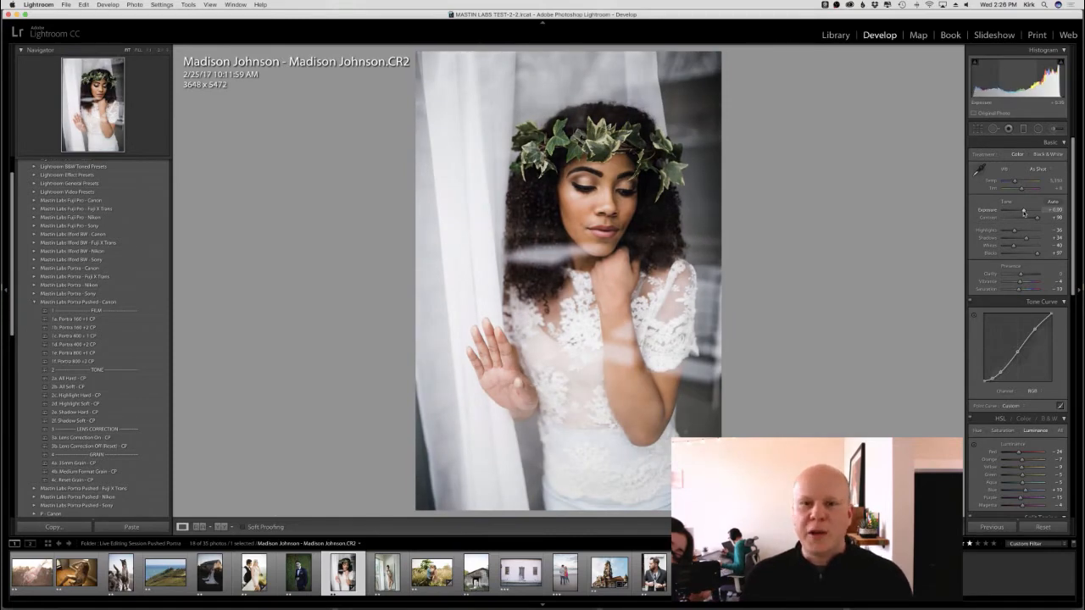
{"action": "left_click_drag", "start_coordinate": [1024, 212], "coordinate": [1024, 212]}
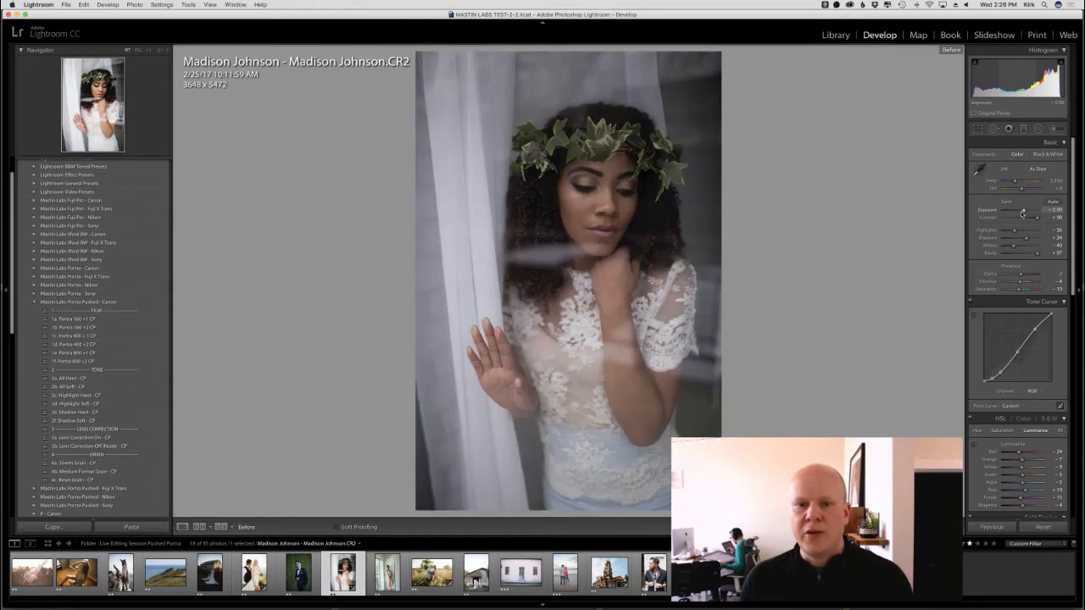
Step: Finish the before/after comparison of the ivy-crown portrait and apply the 3a. Lens Correction On preset
{"action": "key", "text": "backslash"}
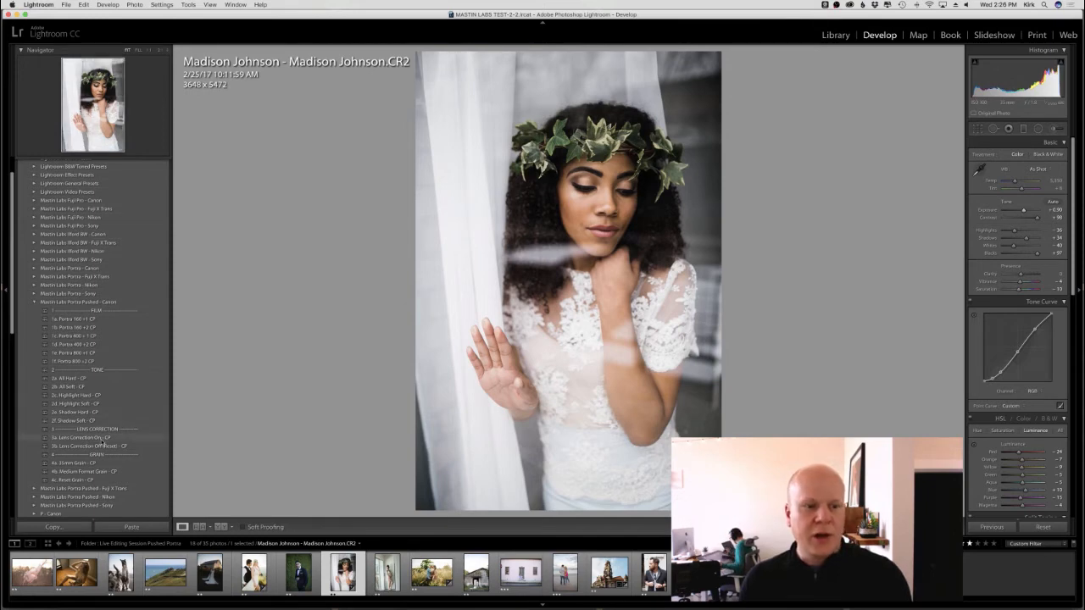
{"action": "left_click", "coordinate": [84, 438]}
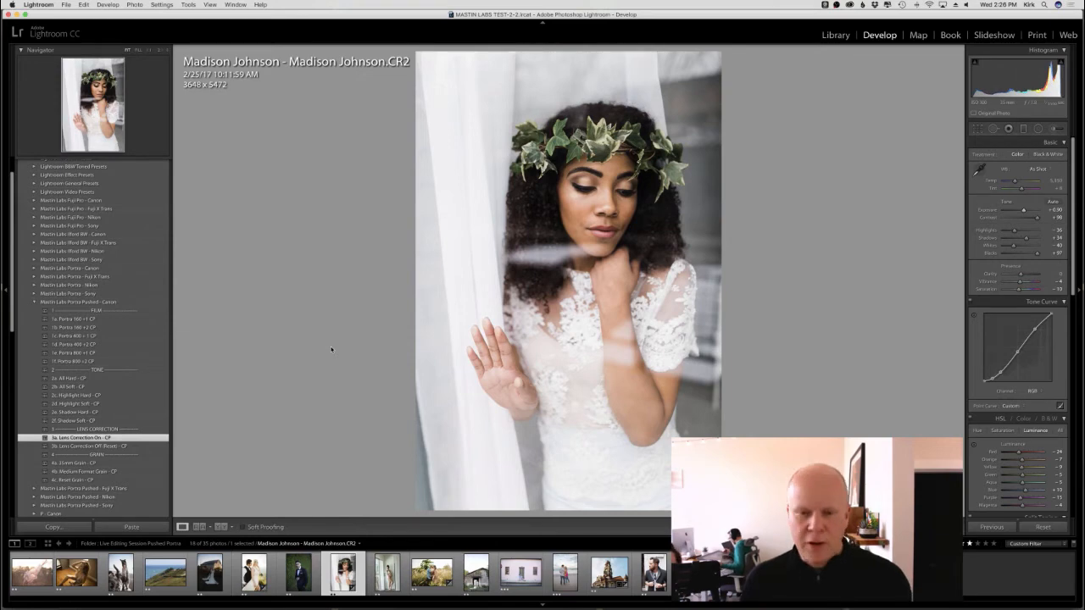
Step: Compare the ivy-crown portrait with and without its lens correction and last exposure adjustment by undoing and redoing them
{"action": "key", "text": "super+z"}
{"action": "key", "text": "super+shift+z"}
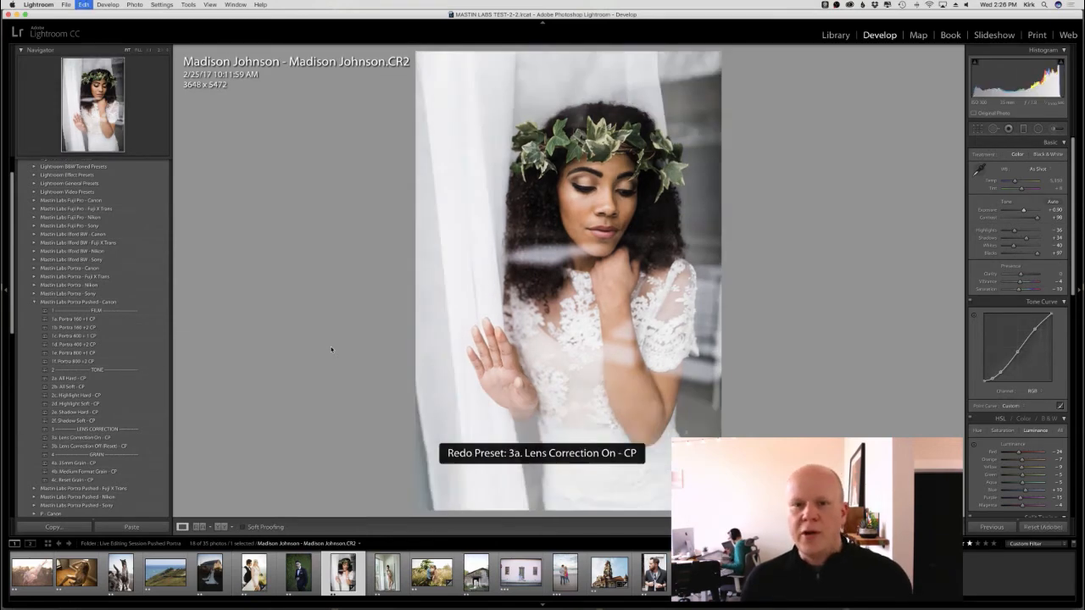
{"action": "key", "text": "super+z"}
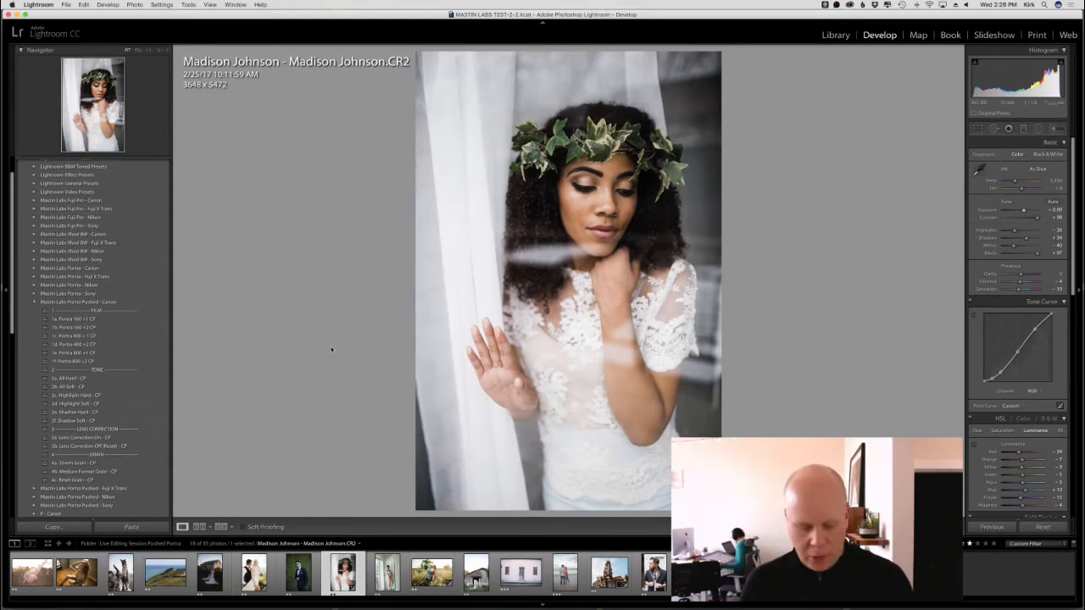
{"action": "key", "text": "super+z"}
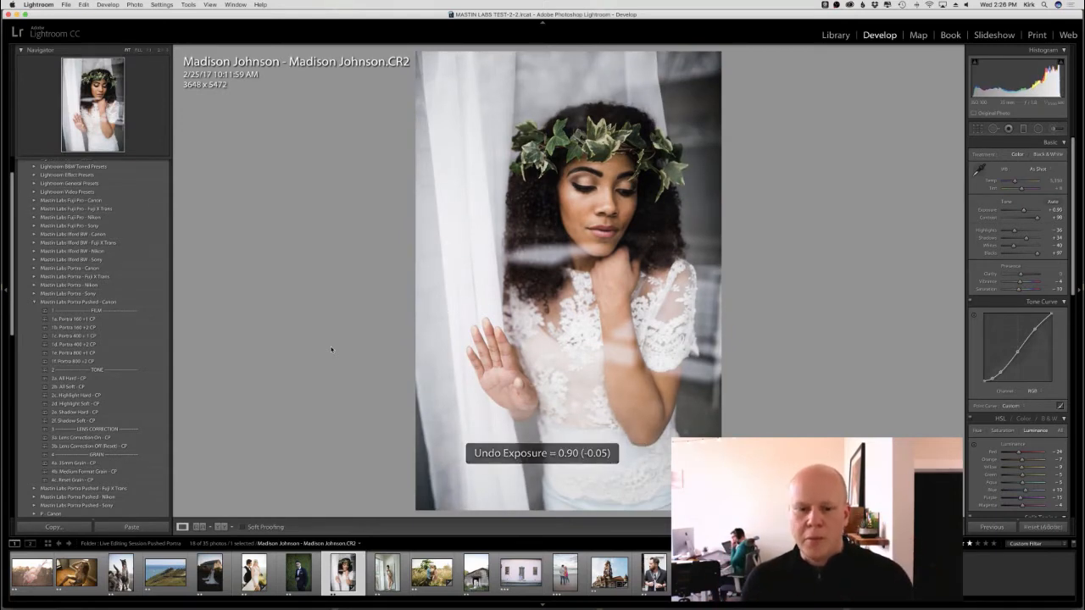
{"action": "key", "text": "super+shift+z"}
{"action": "key", "text": "super+shift+z"}
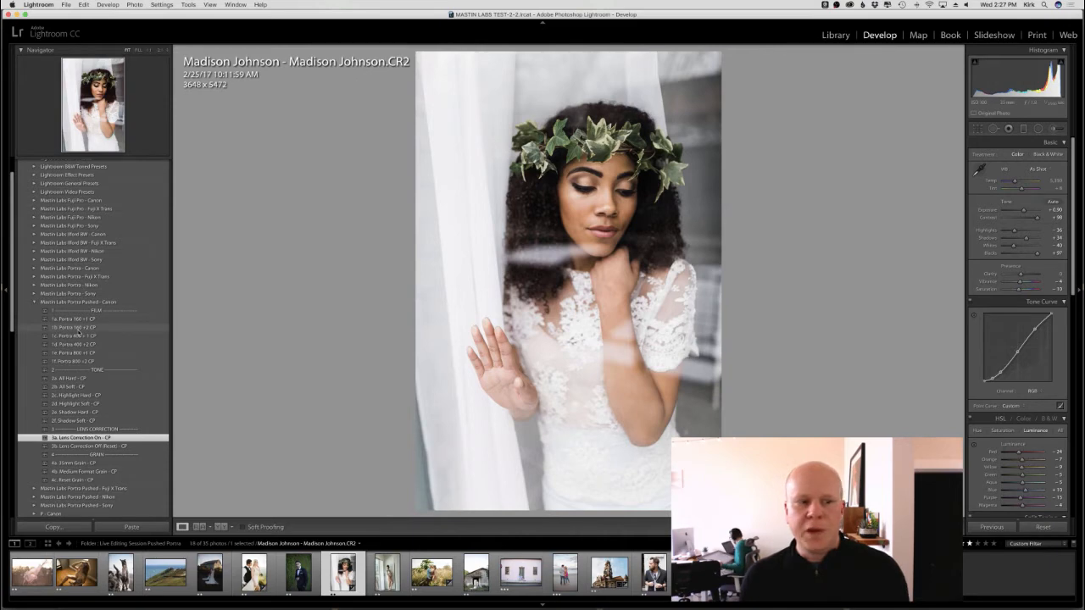
Step: Try the 1b. Portra 160 +2 preset on the ivy-crown portrait and compare it with 1a. Portra 160 +1 up close
{"action": "left_click", "coordinate": [78, 328]}
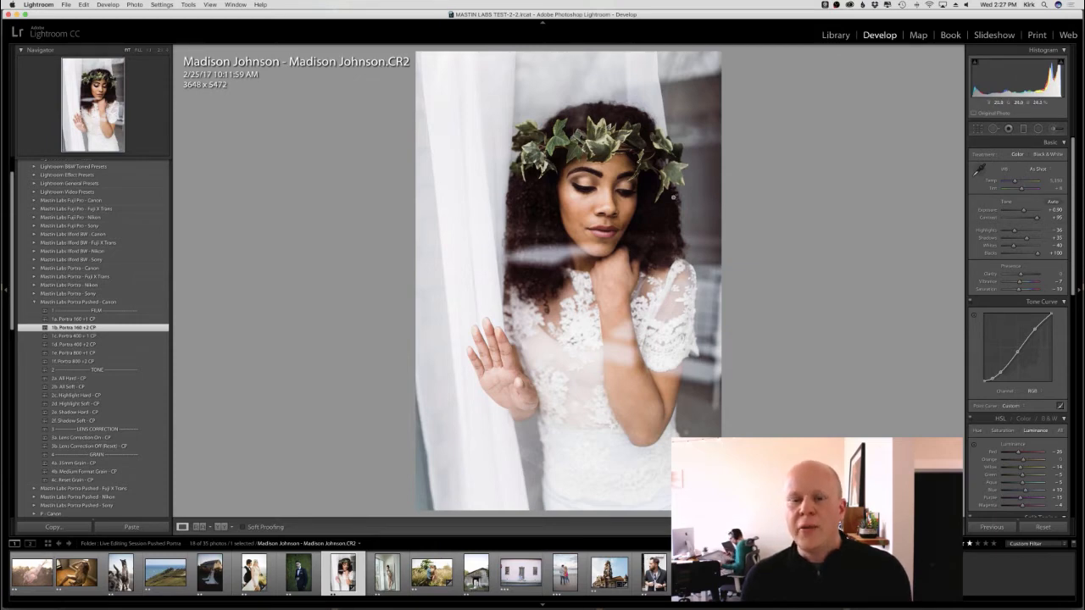
{"action": "left_click", "coordinate": [674, 197]}
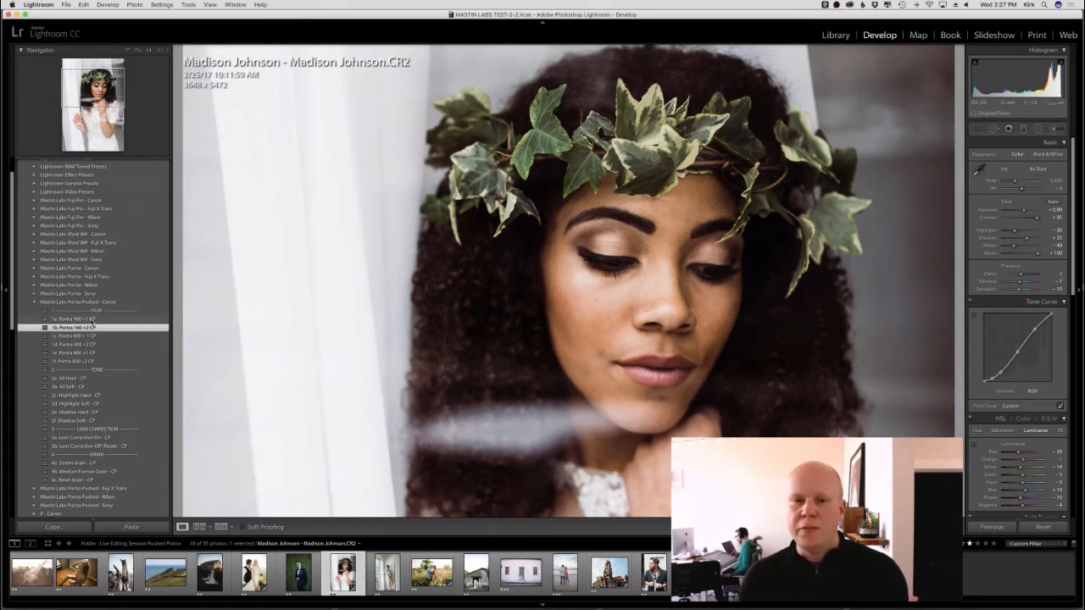
{"action": "left_click", "coordinate": [91, 320]}
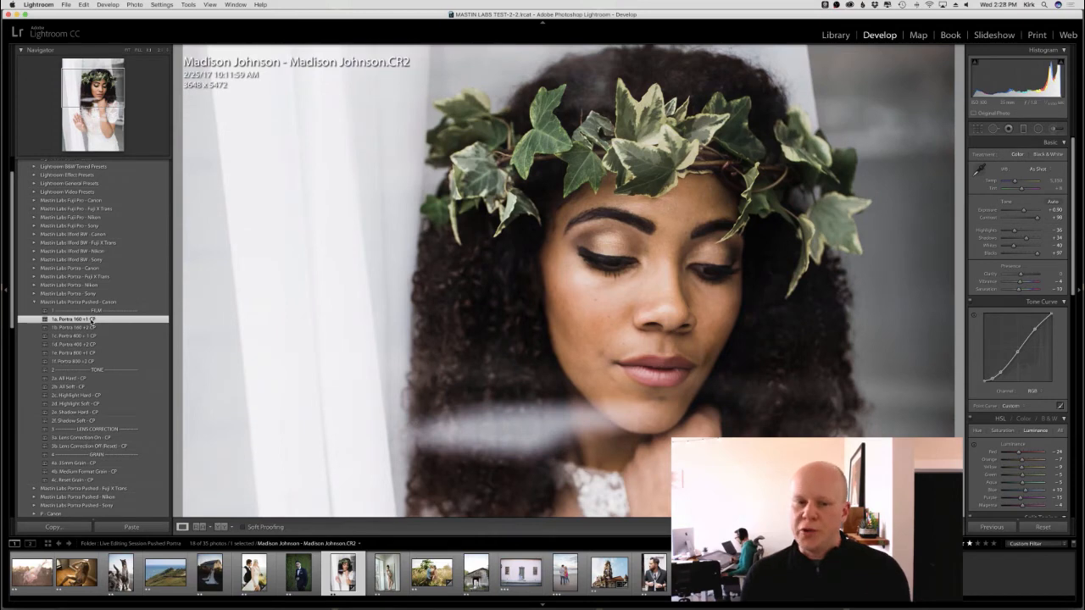
{"action": "left_click", "coordinate": [89, 328]}
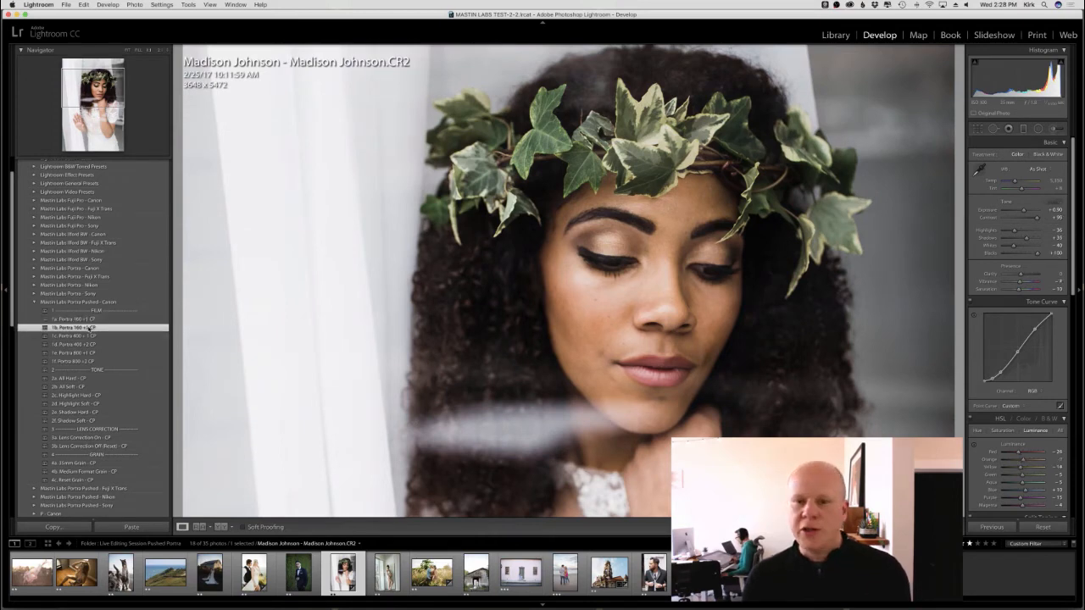
{"action": "key", "text": "z"}
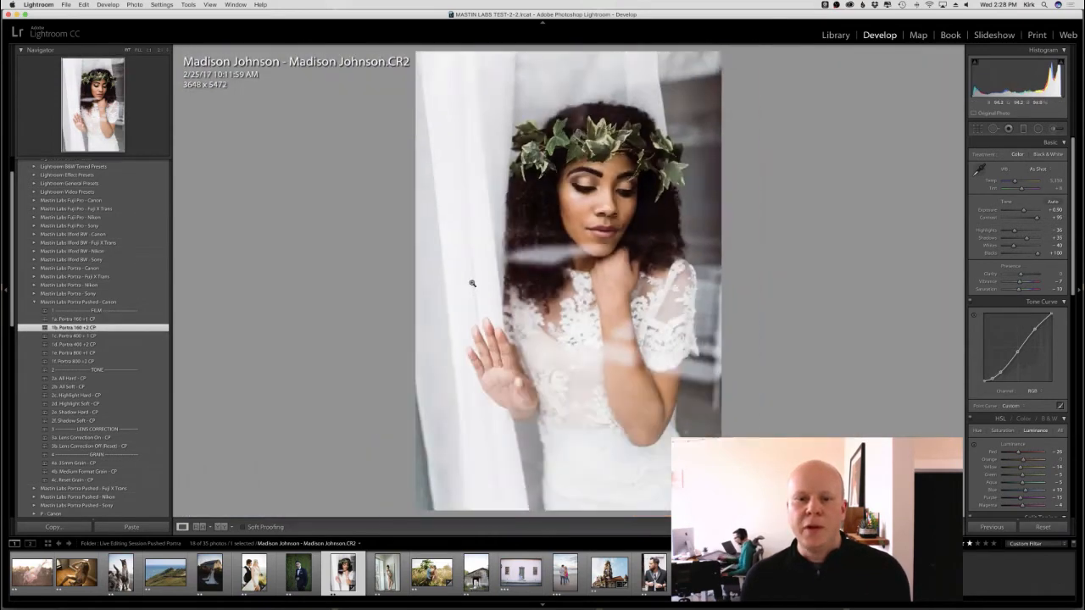
Step: Try 1c. Portra 400 +1 on the ivy-crown portrait and compare the skin and ivy up close against 1a. Portra 160 +1
{"action": "left_click", "coordinate": [81, 336]}
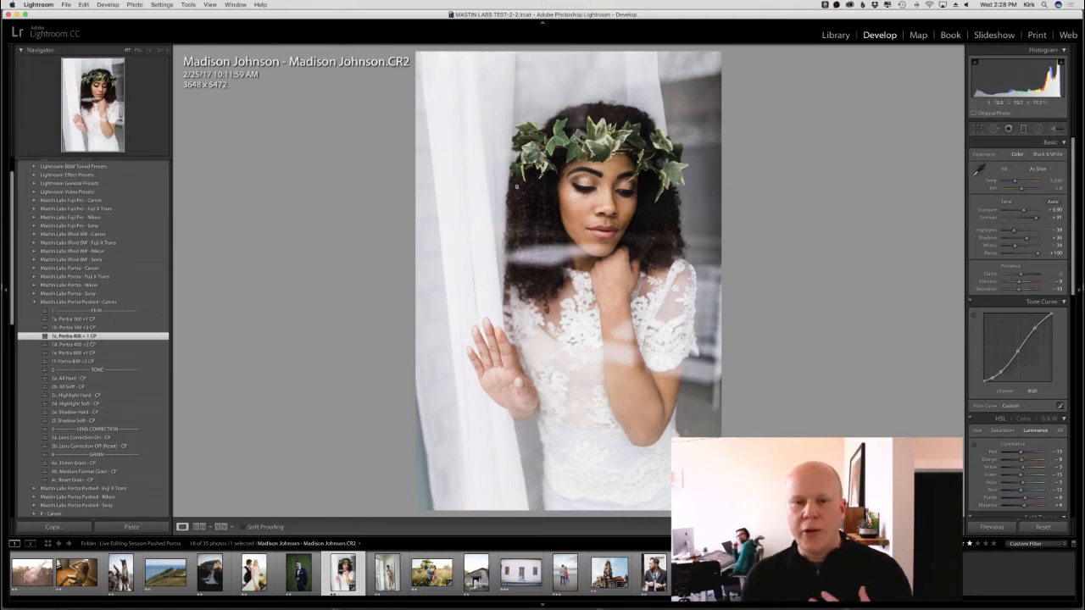
{"action": "left_click", "coordinate": [619, 173]}
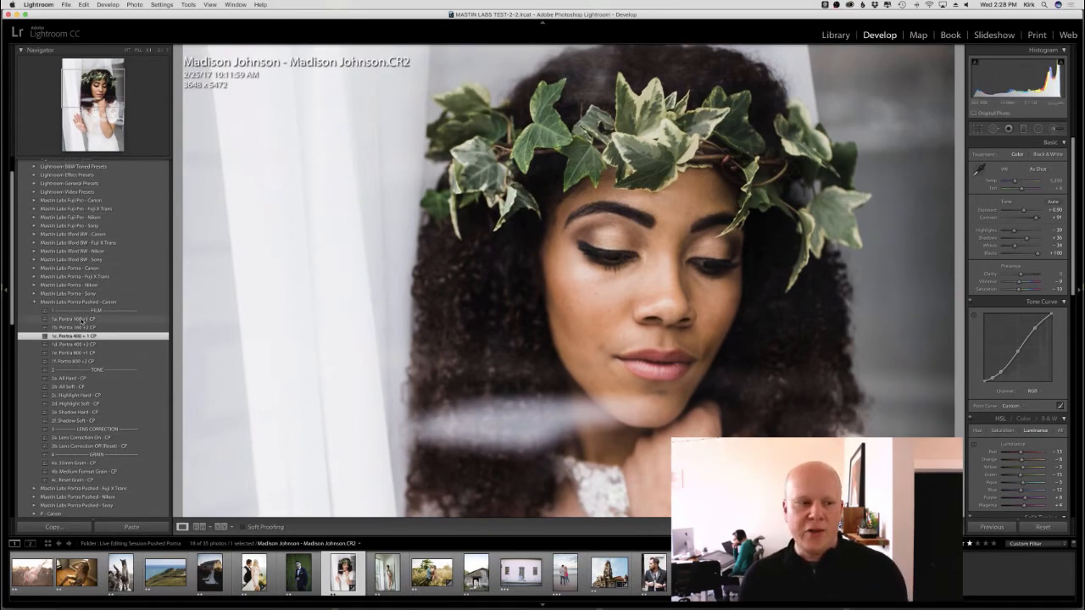
{"action": "left_click", "coordinate": [81, 318]}
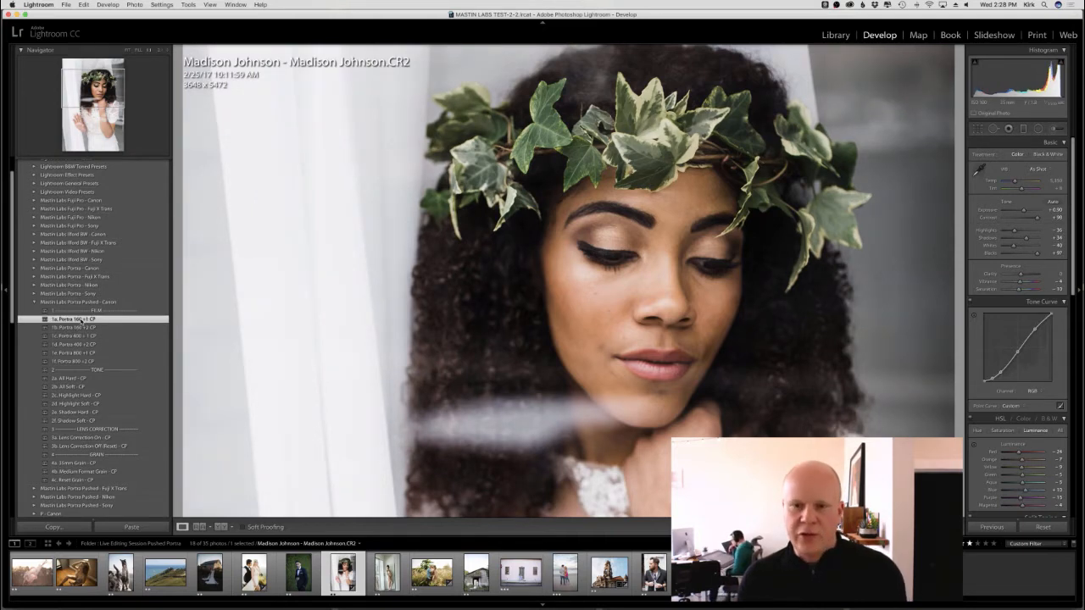
{"action": "key", "text": "super+z"}
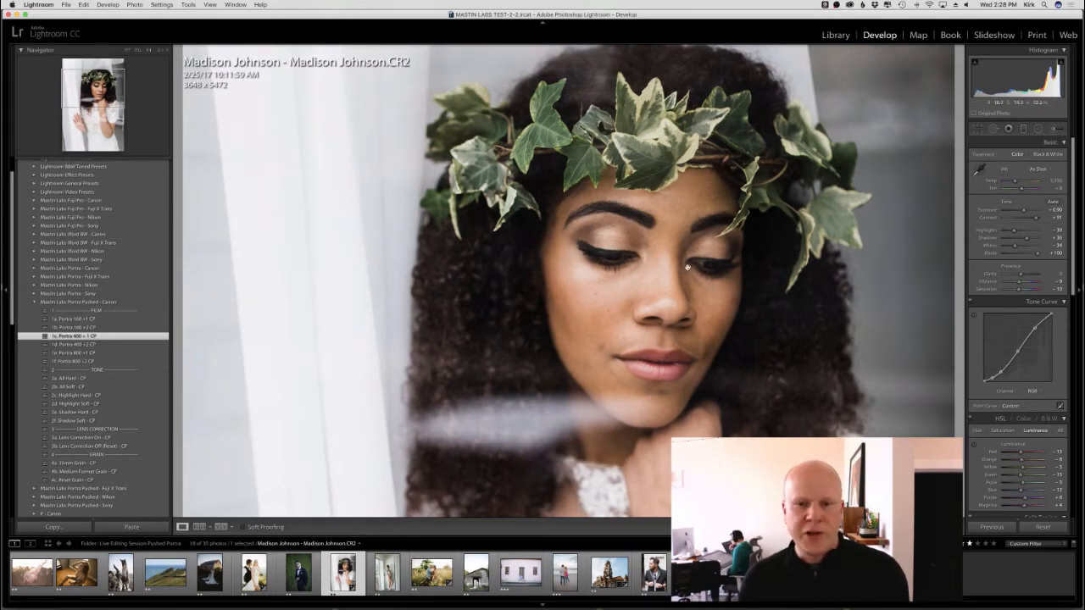
{"action": "left_click", "coordinate": [362, 304]}
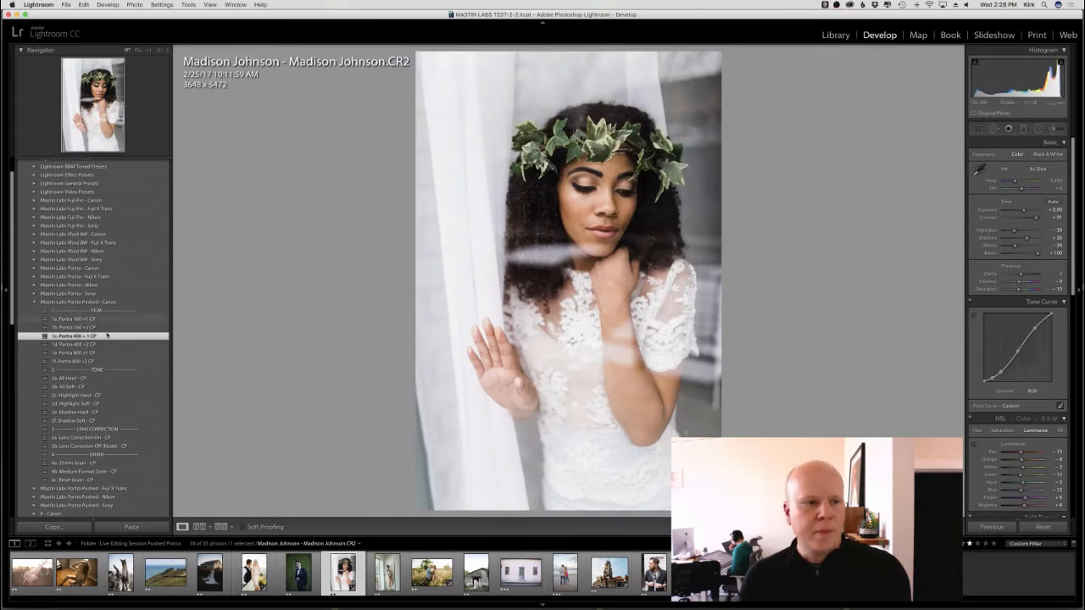
Step: Try 1d. Portra 400 +2, 1e. Portra 800 +1, 1f. Portra 800 +2 and 1a. Portra 160 +1 on the ivy-crown portrait
{"action": "left_click", "coordinate": [80, 345]}
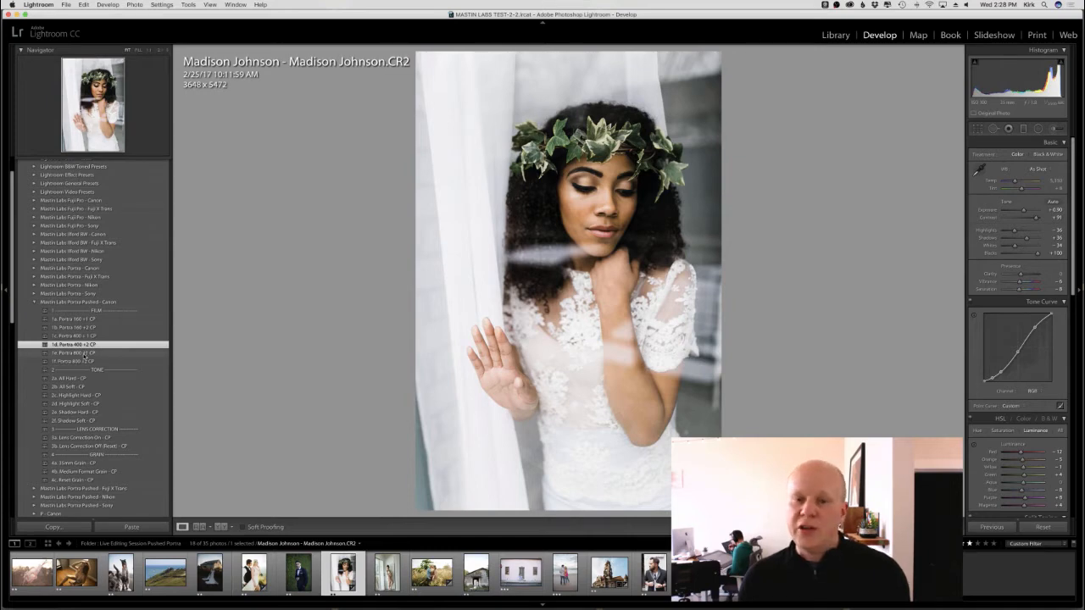
{"action": "left_click", "coordinate": [84, 353]}
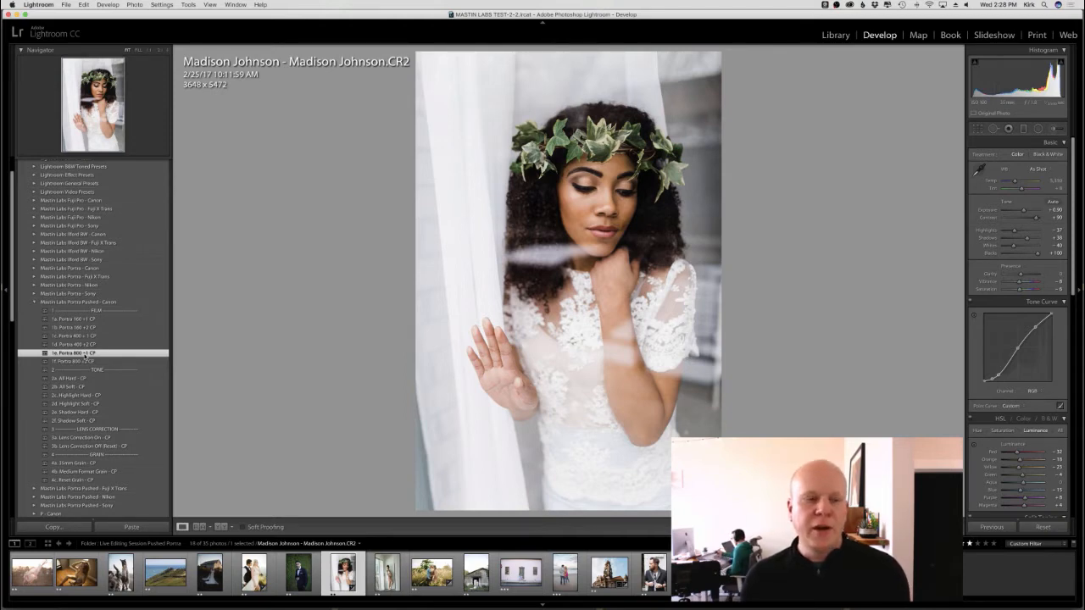
{"action": "left_click", "coordinate": [73, 362]}
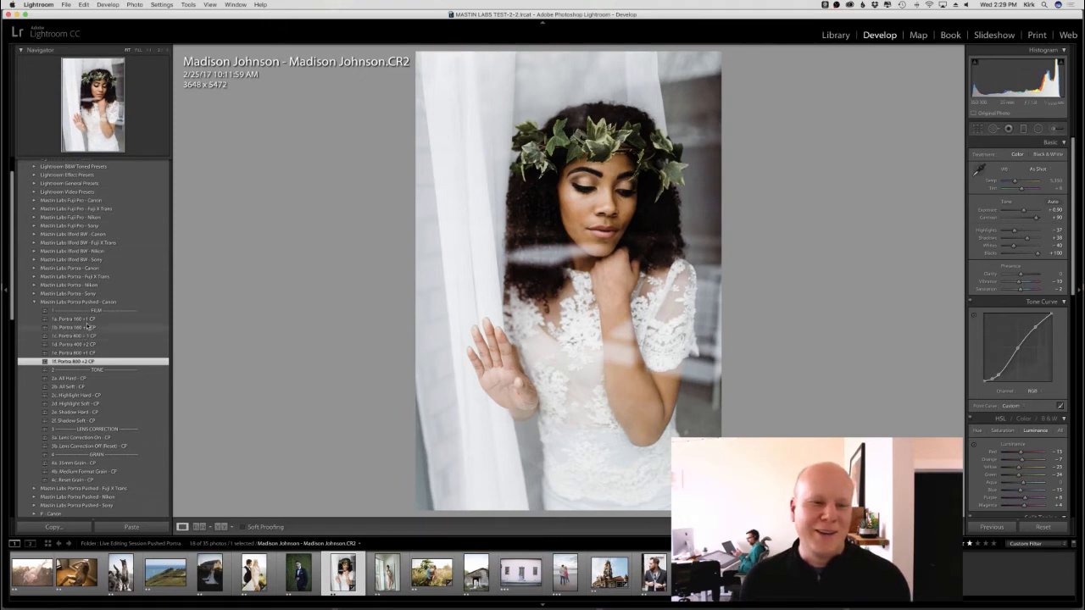
{"action": "left_click", "coordinate": [88, 319]}
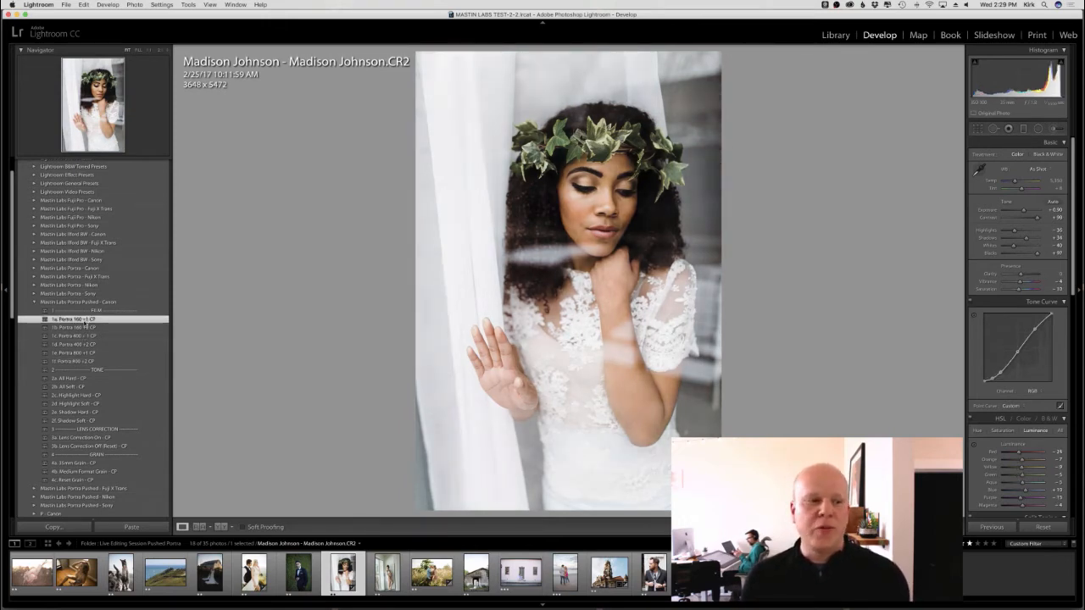
Step: Apply the 1d. Portra 400 +2 preset to the ivy-crown portrait and compare it with the unedited version
{"action": "left_click", "coordinate": [85, 345]}
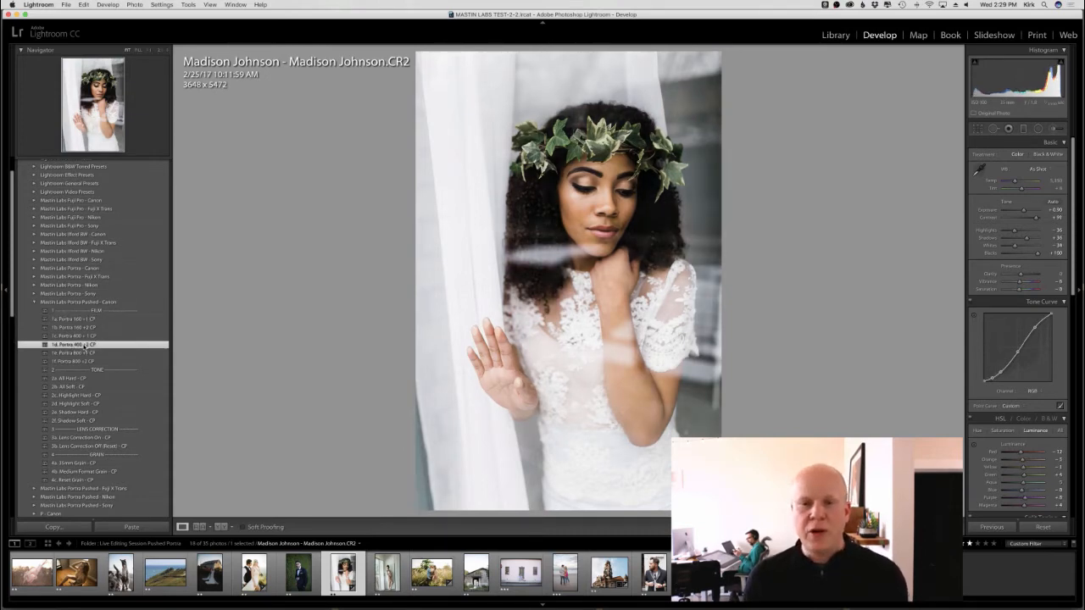
{"action": "key", "text": "backslash"}
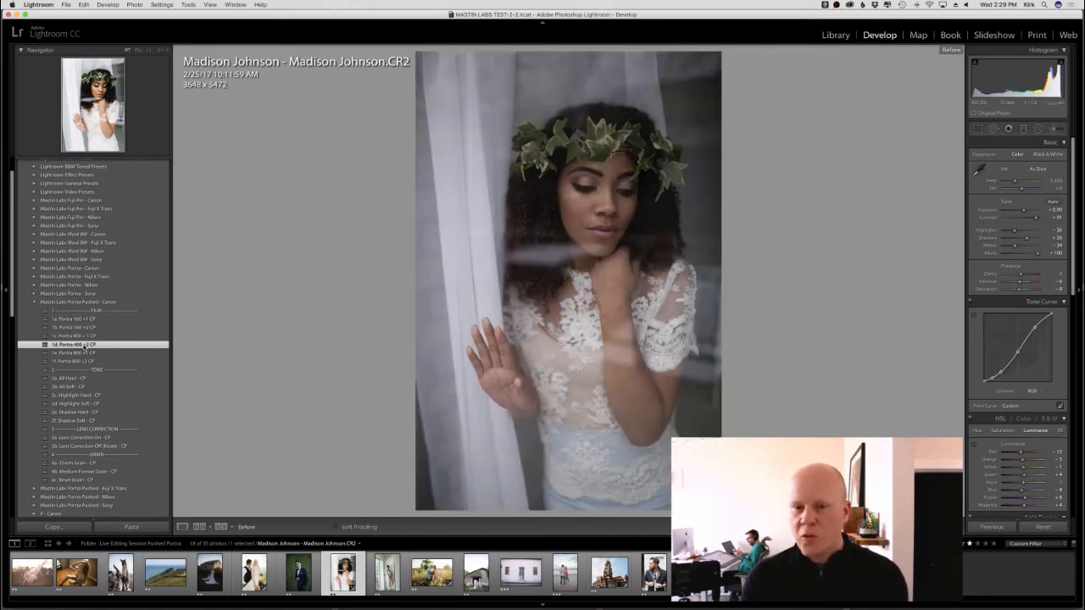
{"action": "key", "text": "backslash"}
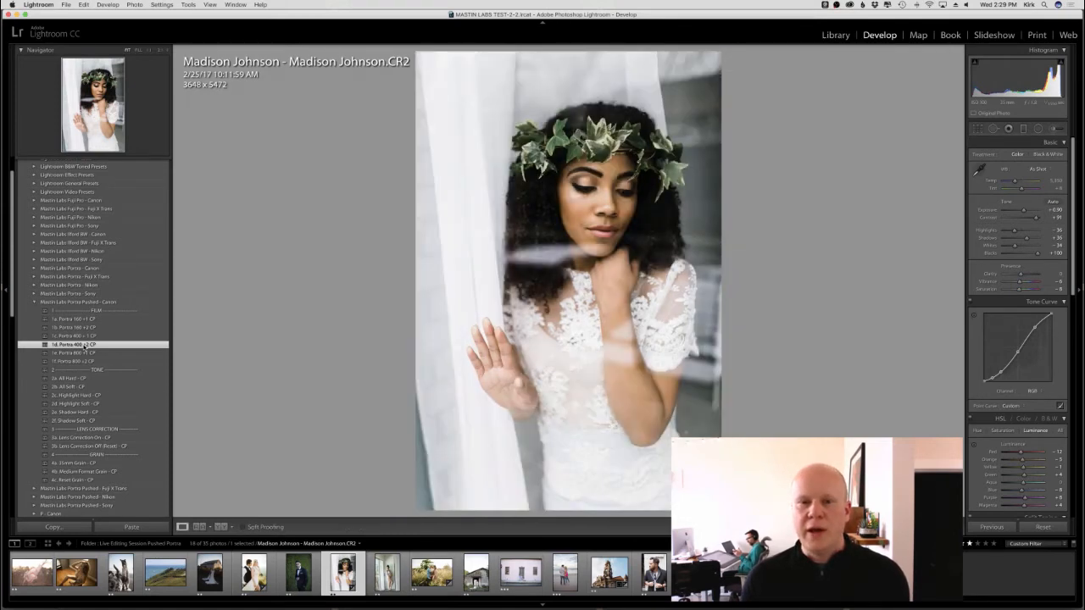
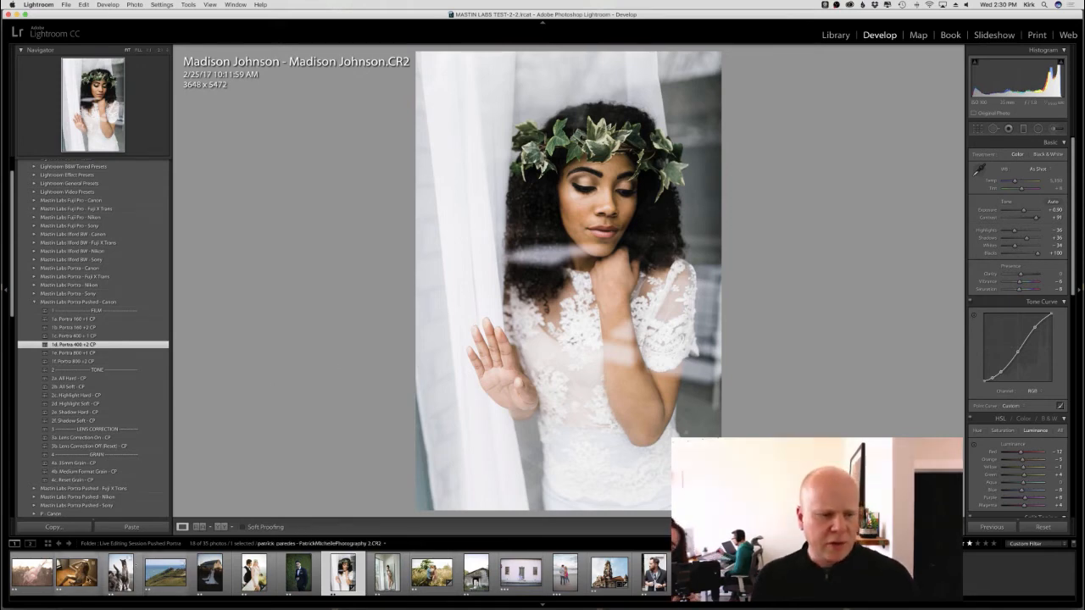
Step: Open the photo of the woman sitting on the wooden floor and apply 1a. Portra 160 +1, undoing and reapplying it to compare
{"action": "left_click", "coordinate": [76, 572]}
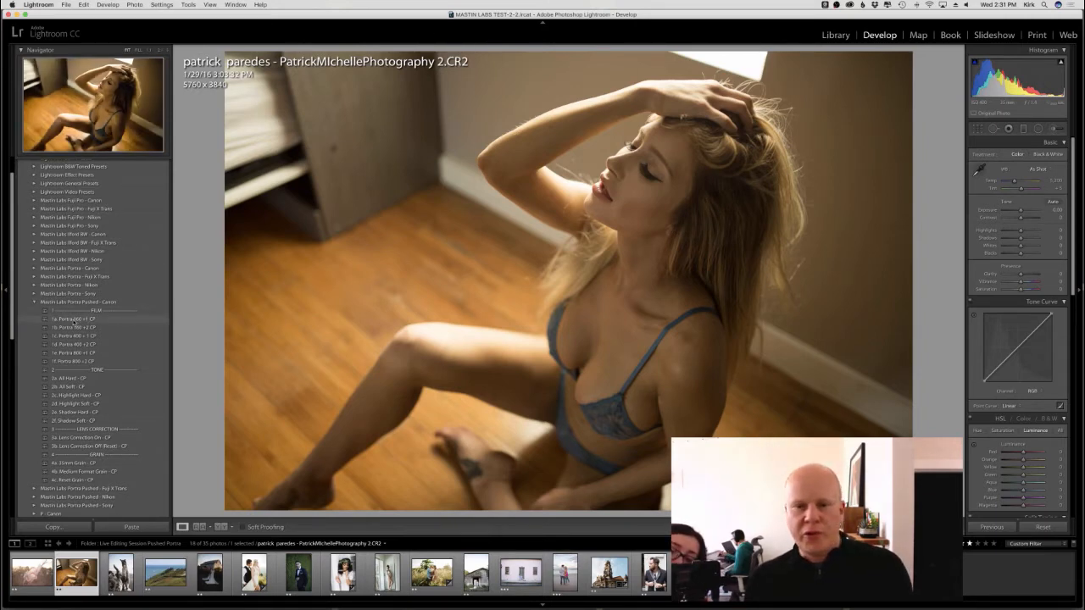
{"action": "left_click", "coordinate": [76, 320]}
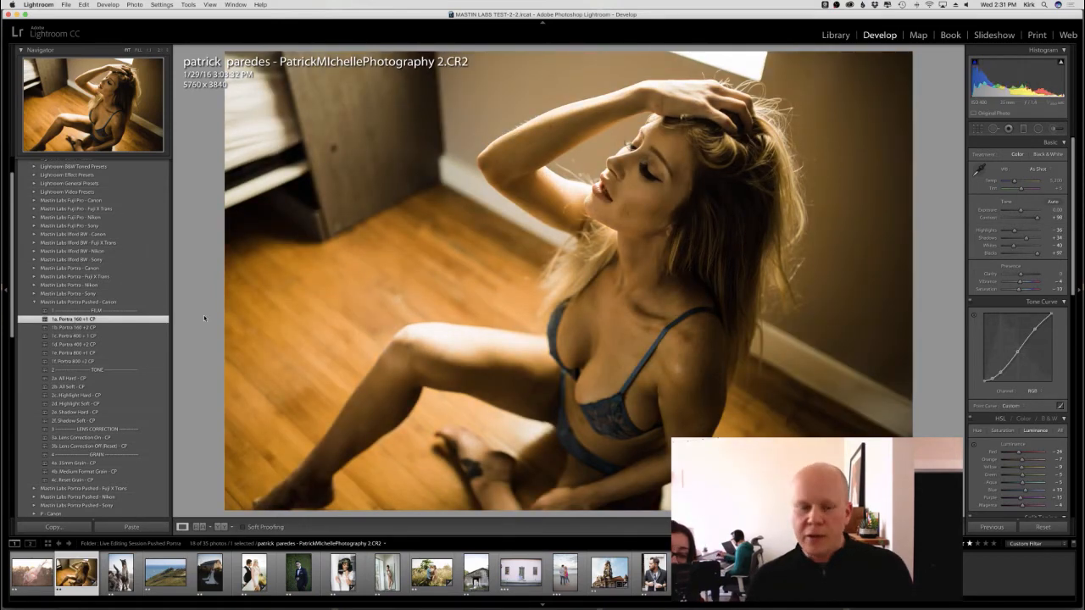
{"action": "key", "text": "super+z"}
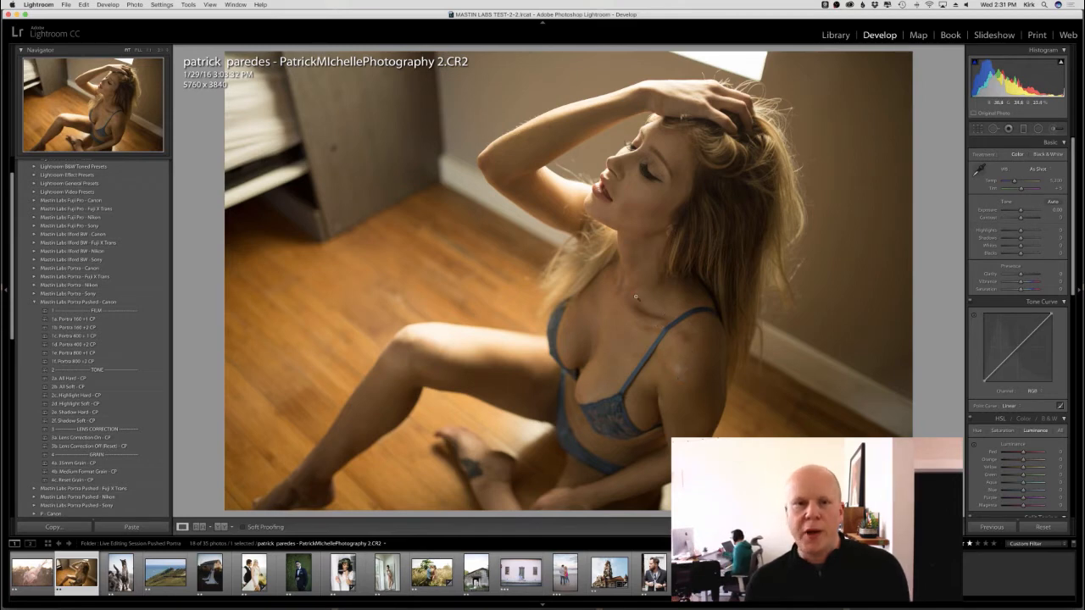
{"action": "left_click", "coordinate": [77, 320]}
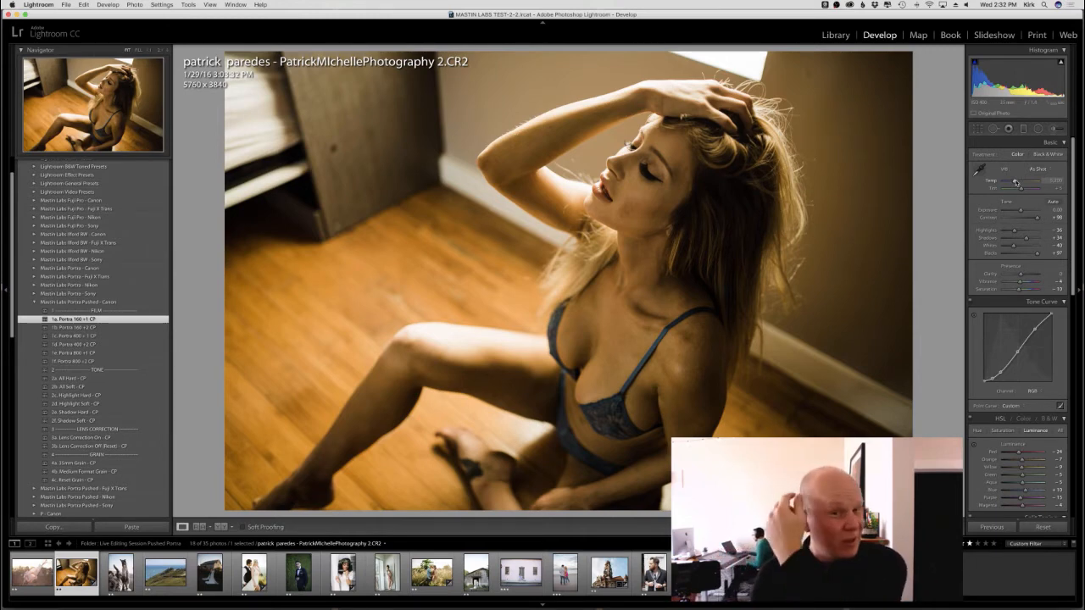
Step: Adjust the wooden-floor portrait's Temp to about 4,790, Tint to +13 and Exposure to +0.25
{"action": "left_click_drag", "start_coordinate": [1015, 182], "coordinate": [1011, 182]}
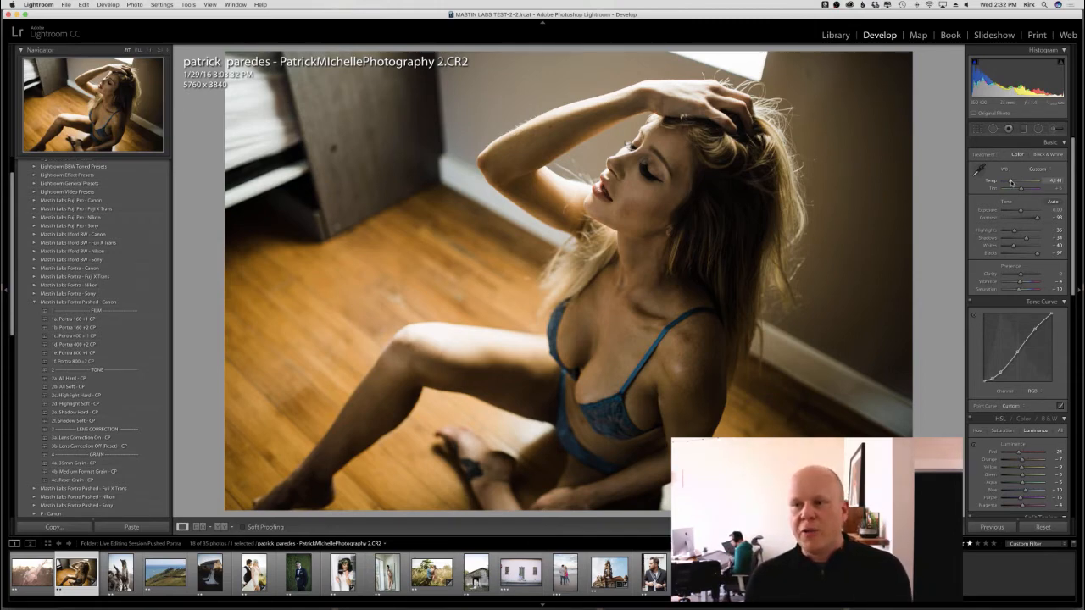
{"action": "left_click_drag", "start_coordinate": [1010, 181], "coordinate": [1012, 183]}
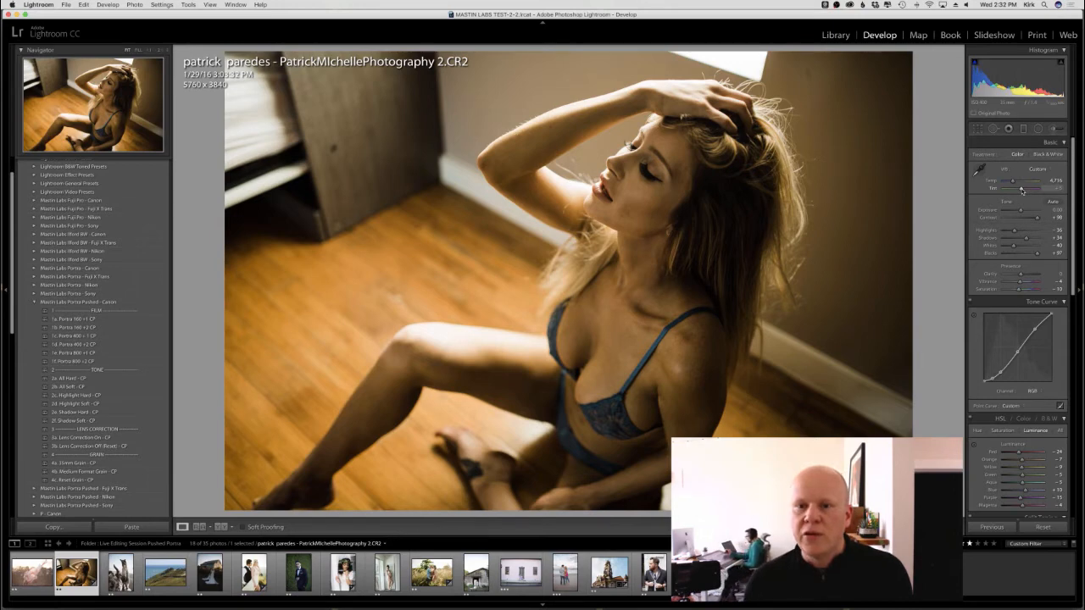
{"action": "left_click_drag", "start_coordinate": [1022, 190], "coordinate": [1022, 190]}
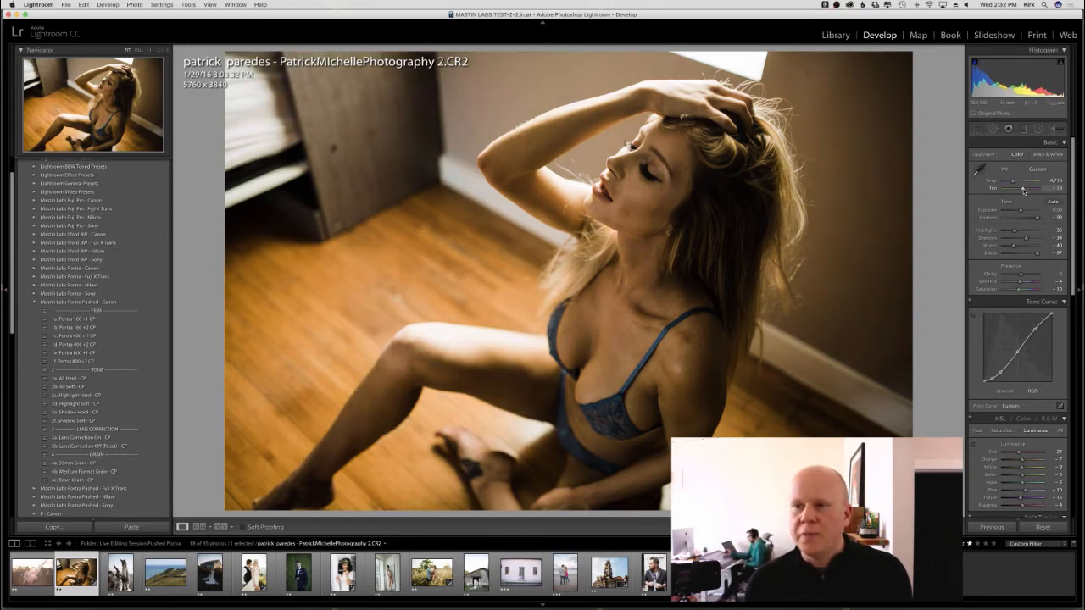
{"action": "left_click_drag", "start_coordinate": [1015, 181], "coordinate": [1014, 183]}
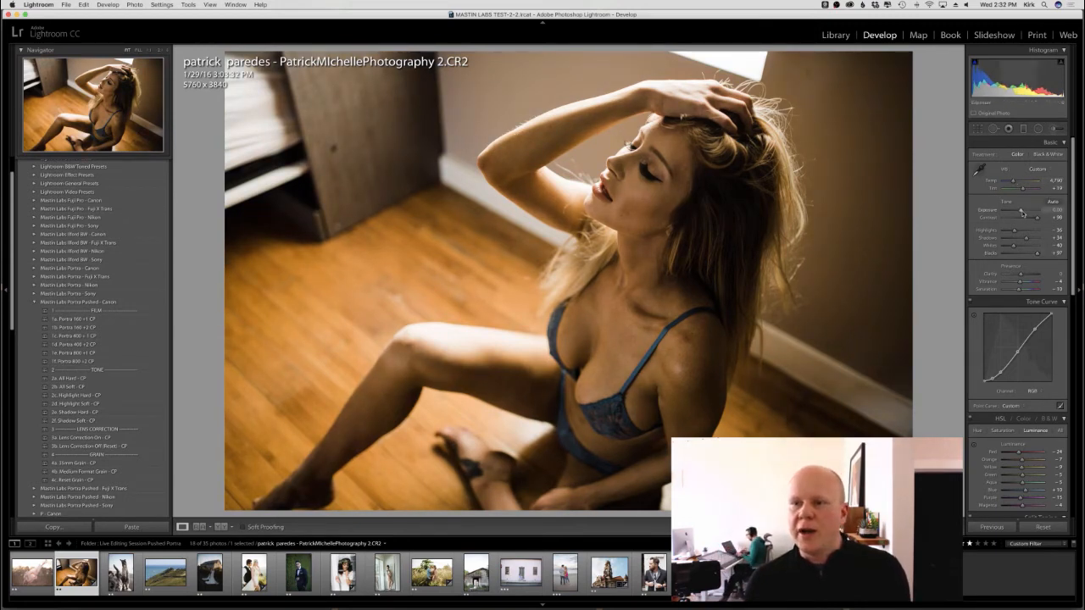
{"action": "left_click_drag", "start_coordinate": [1020, 212], "coordinate": [1021, 189]}
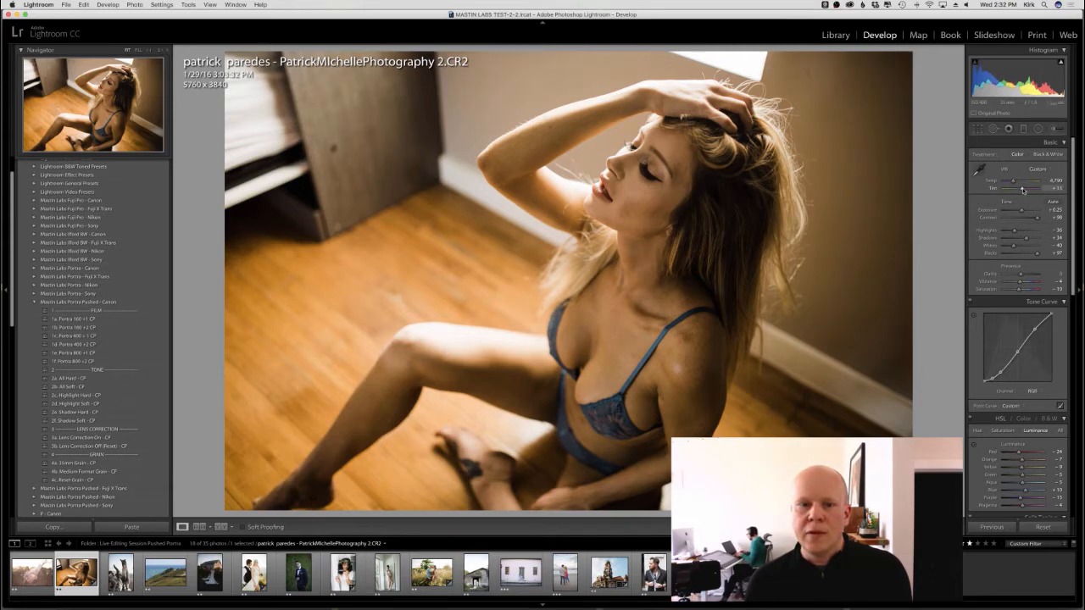
Step: Apply 1b. Portra 160 +2 to the wooden-floor portrait, set Temp to about 4,400, and inspect the unedited version's face up close
{"action": "left_click", "coordinate": [78, 327]}
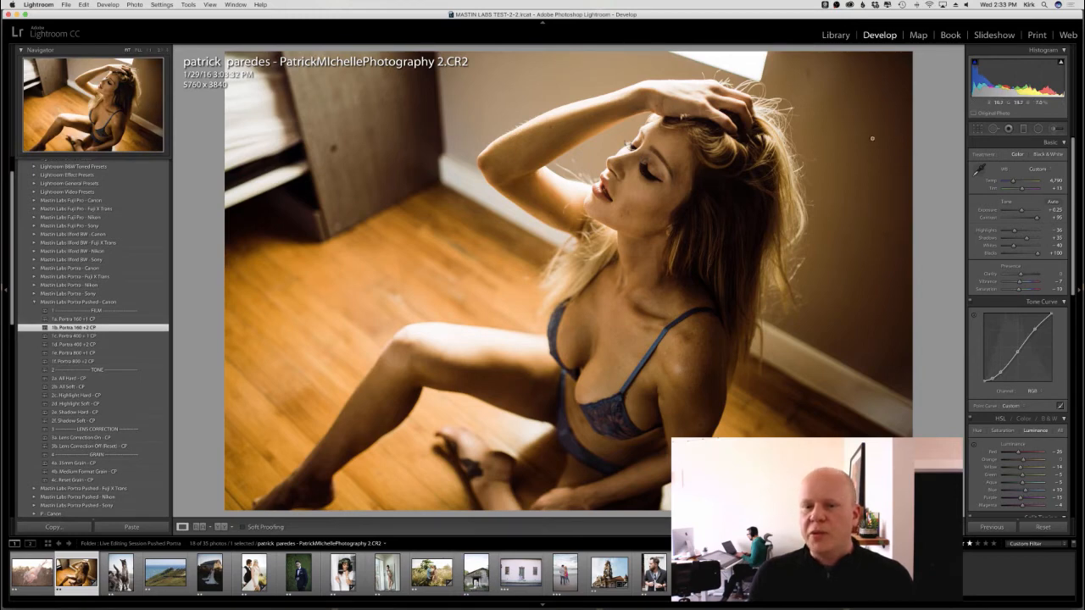
{"action": "left_click_drag", "start_coordinate": [1013, 182], "coordinate": [1011, 182]}
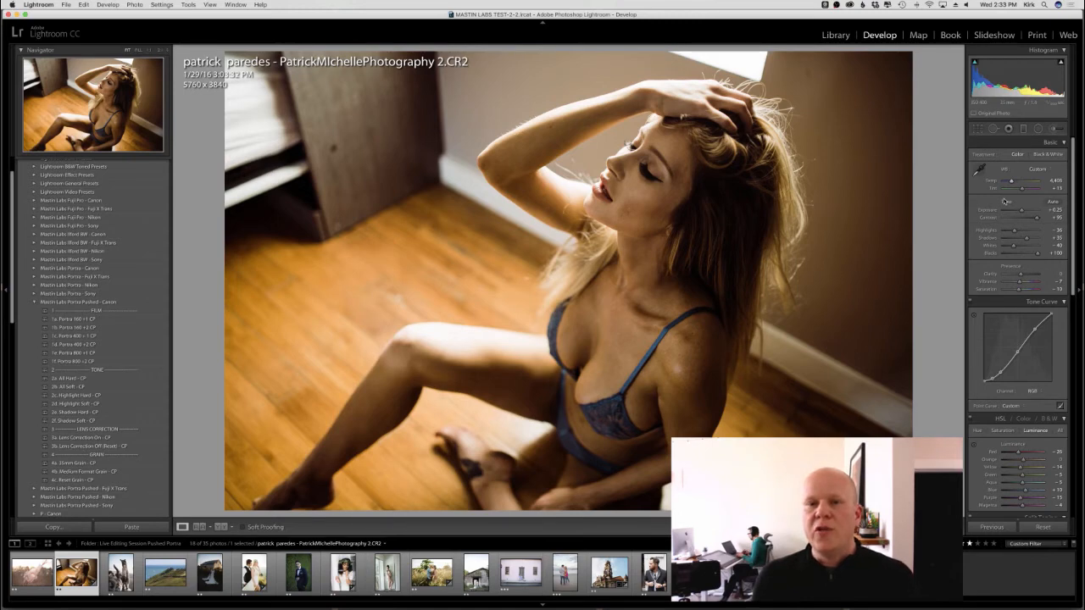
{"action": "key", "text": "backslash"}
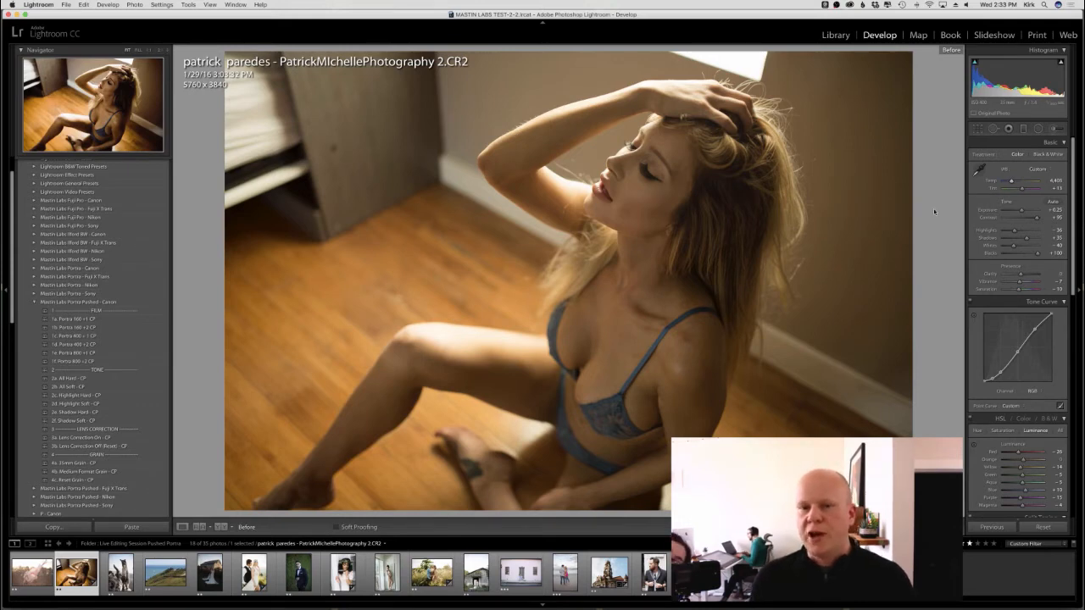
{"action": "left_click", "coordinate": [604, 193]}
{"action": "left_click_drag", "start_coordinate": [666, 192], "coordinate": [641, 228]}
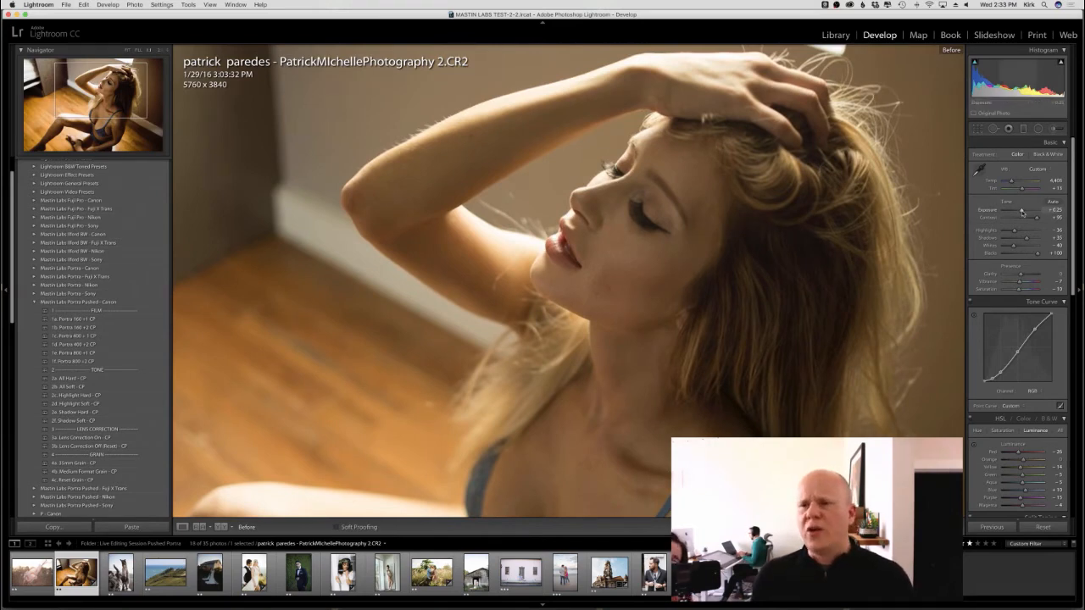
Step: Try a higher exposure on the wooden-floor portrait's preset edit, and after a full reset try Exposure +0.90 with Contrast +61
{"action": "left_click_drag", "start_coordinate": [1021, 212], "coordinate": [1023, 213]}
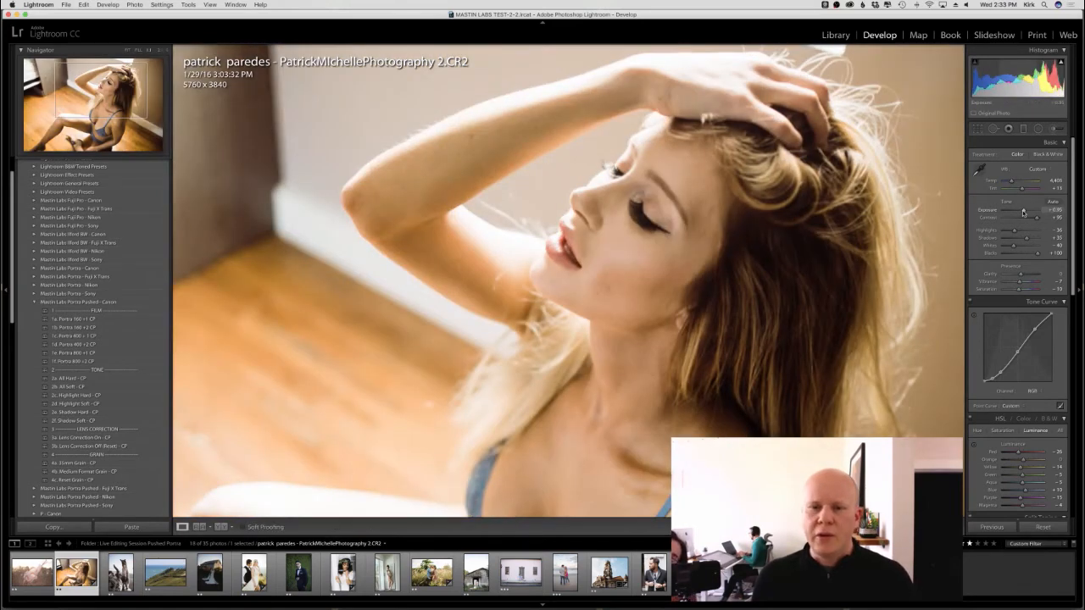
{"action": "key", "text": "super+z"}
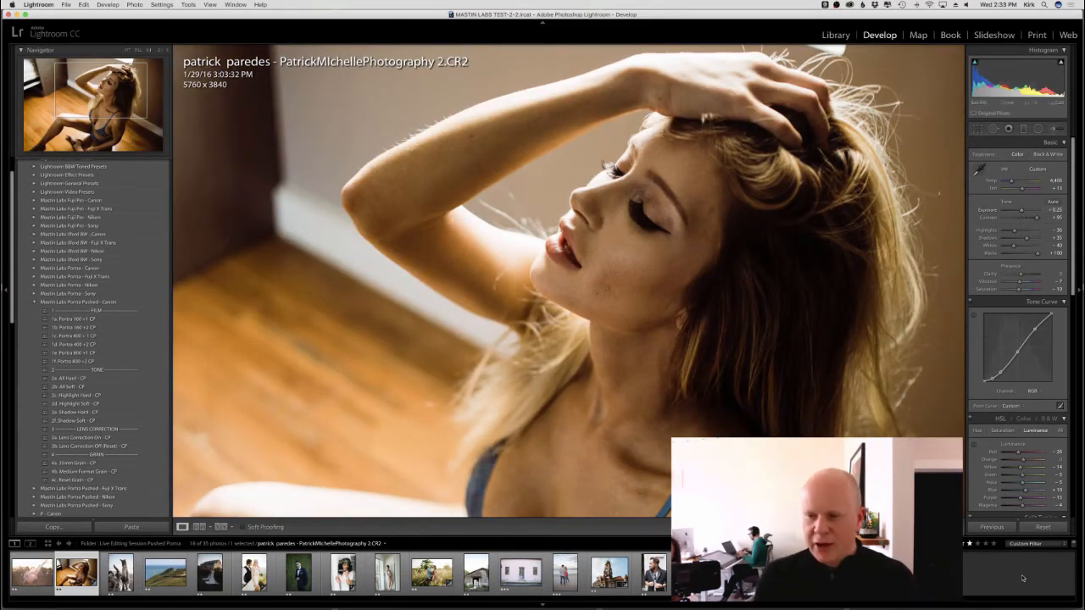
{"action": "left_click", "coordinate": [1042, 526]}
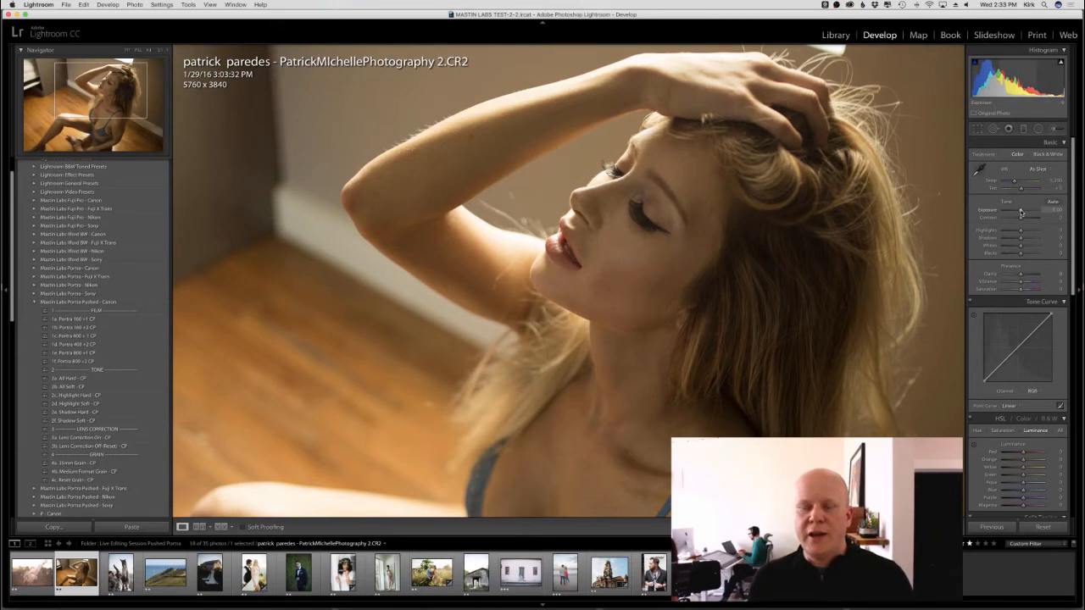
{"action": "left_click_drag", "start_coordinate": [1021, 213], "coordinate": [1031, 219]}
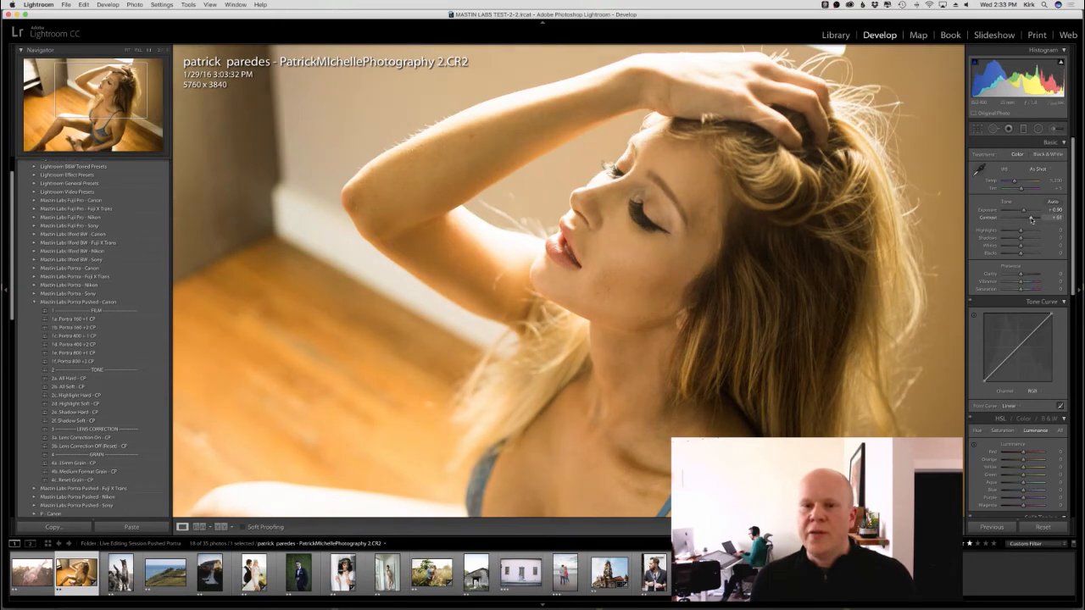
{"action": "left_click", "coordinate": [717, 237]}
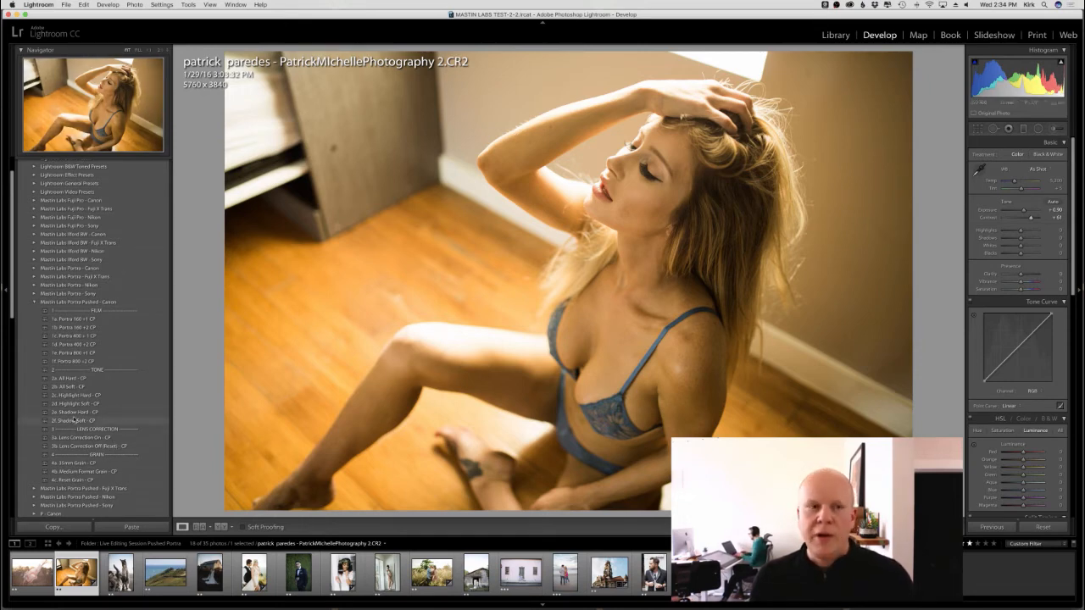
{"action": "left_click", "coordinate": [644, 195]}
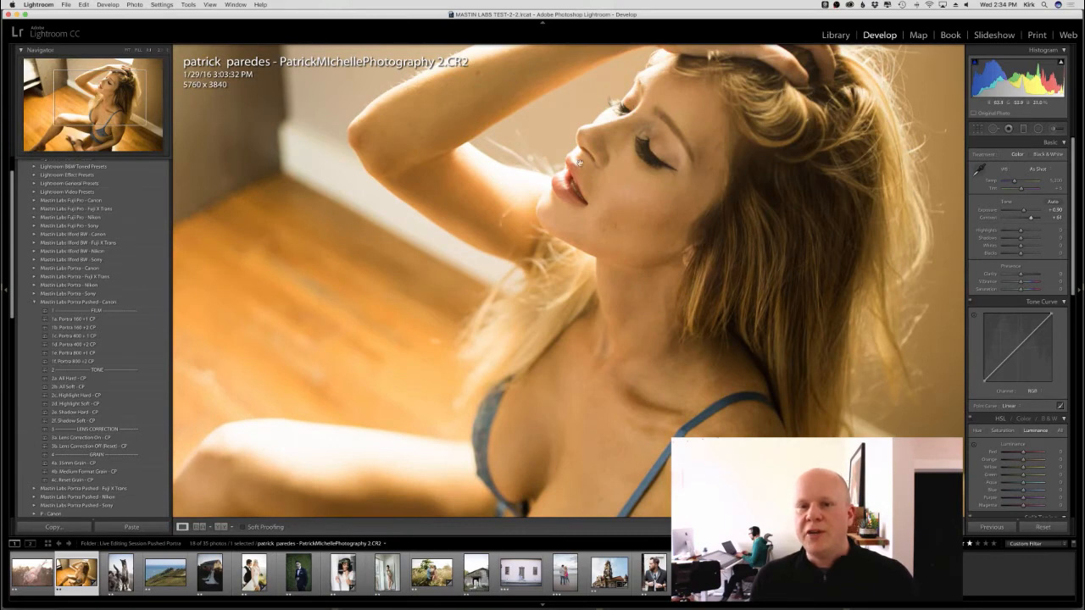
{"action": "left_click", "coordinate": [684, 258]}
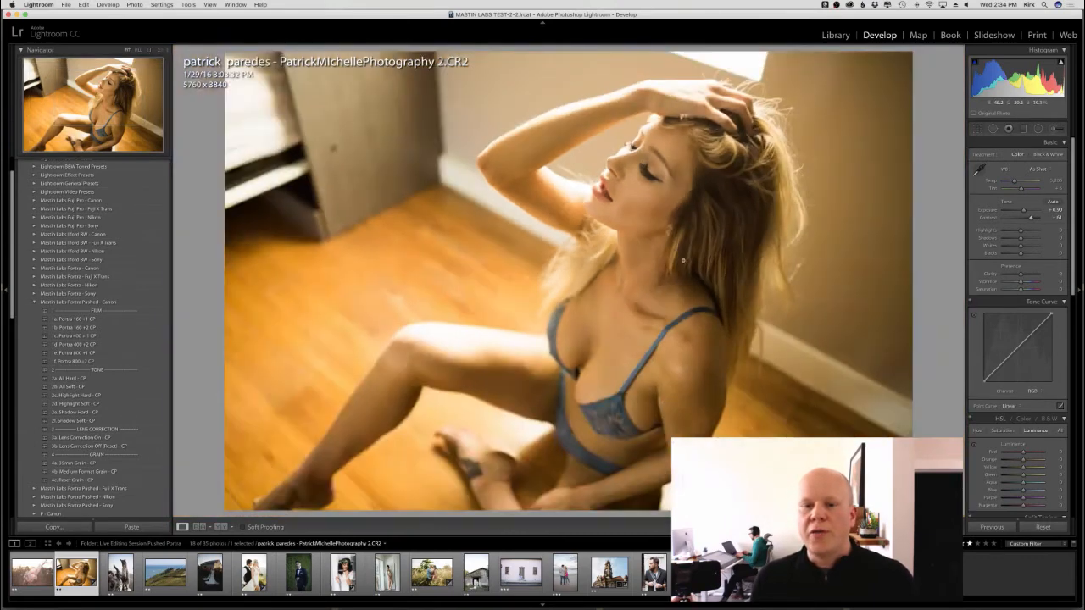
Step: Restore the wooden-floor portrait to the Temperature adjustment made just before the reset in its edit history
{"action": "scroll", "coordinate": [118, 356], "scroll_direction": "down", "scroll_amount": 5}
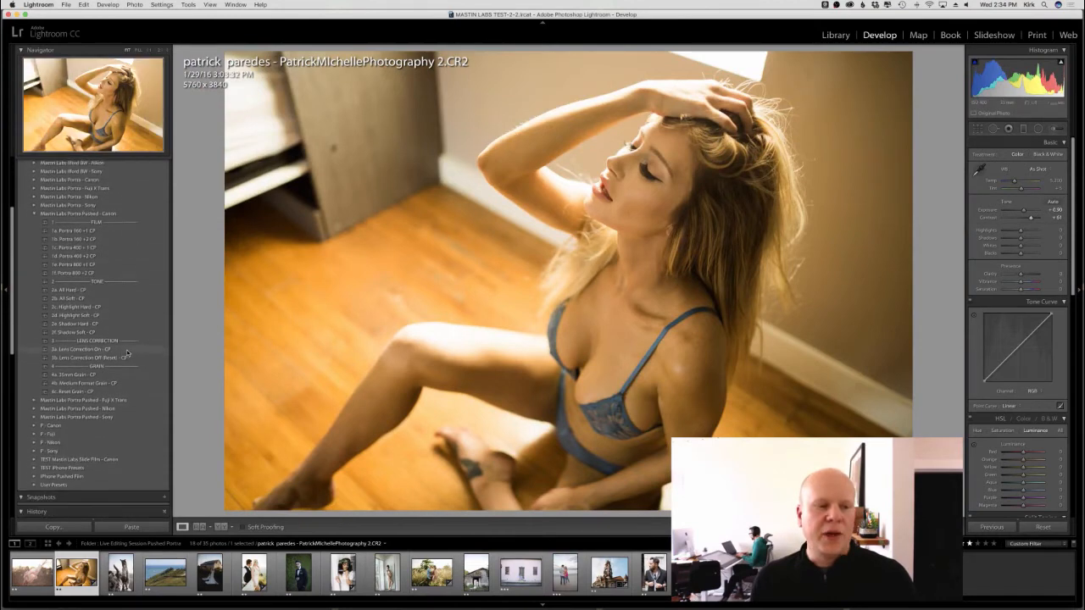
{"action": "left_click", "coordinate": [51, 511]}
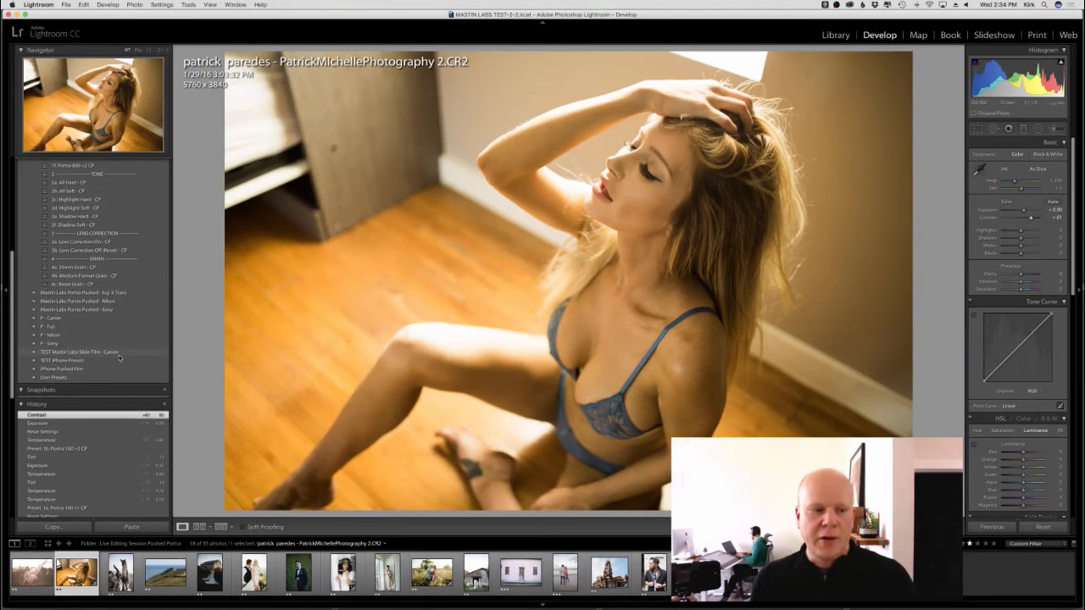
{"action": "left_click", "coordinate": [64, 439]}
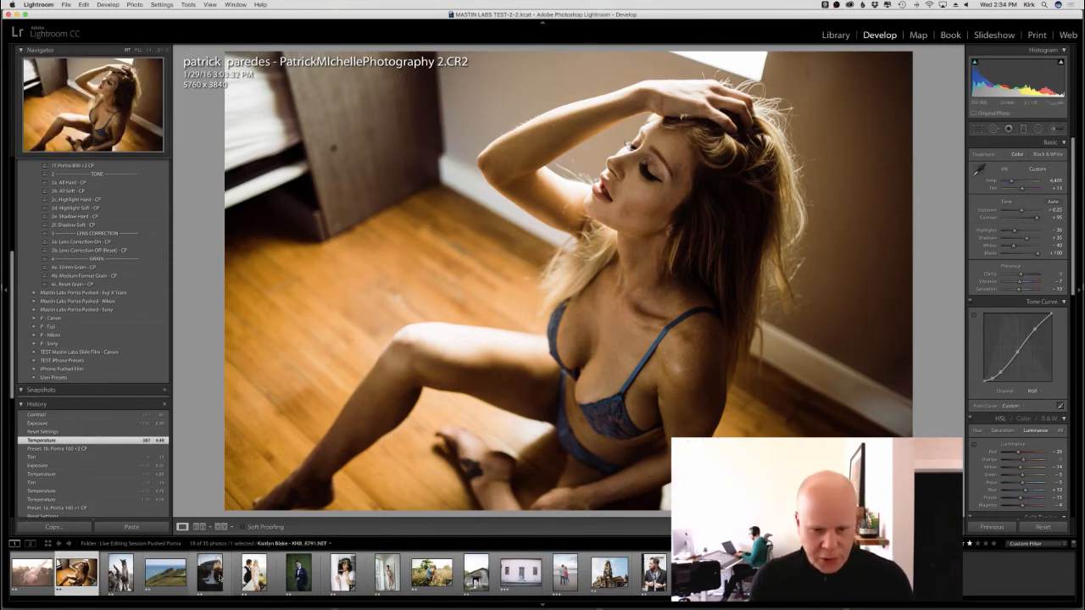
Step: Open the photo of the couple on the beach and apply the 1c. Portra 400 +1 preset
{"action": "left_click", "coordinate": [565, 572]}
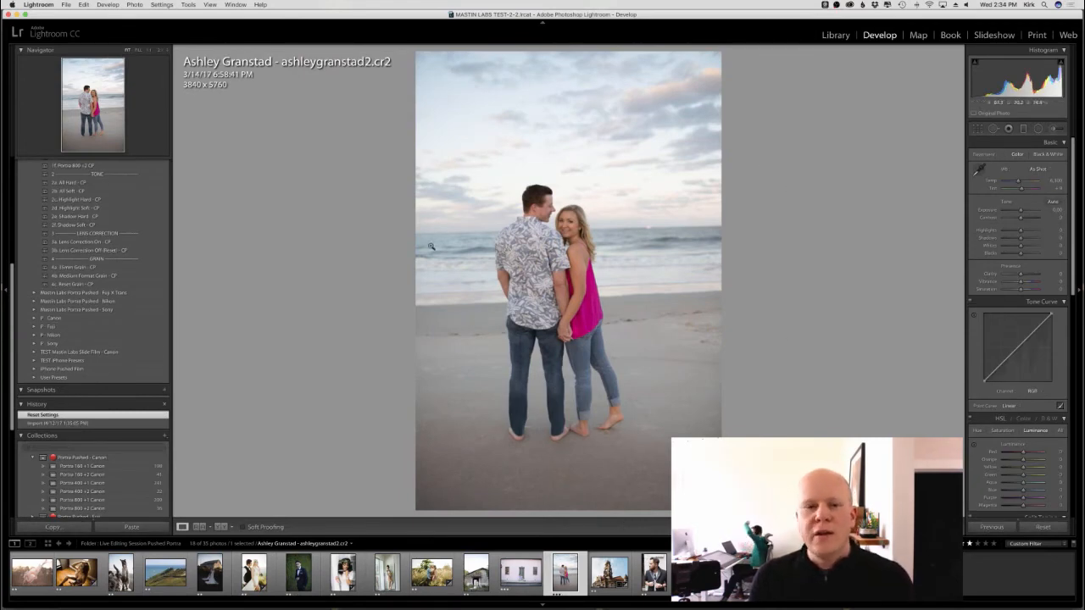
{"action": "scroll", "coordinate": [111, 268], "scroll_direction": "up", "scroll_amount": 5}
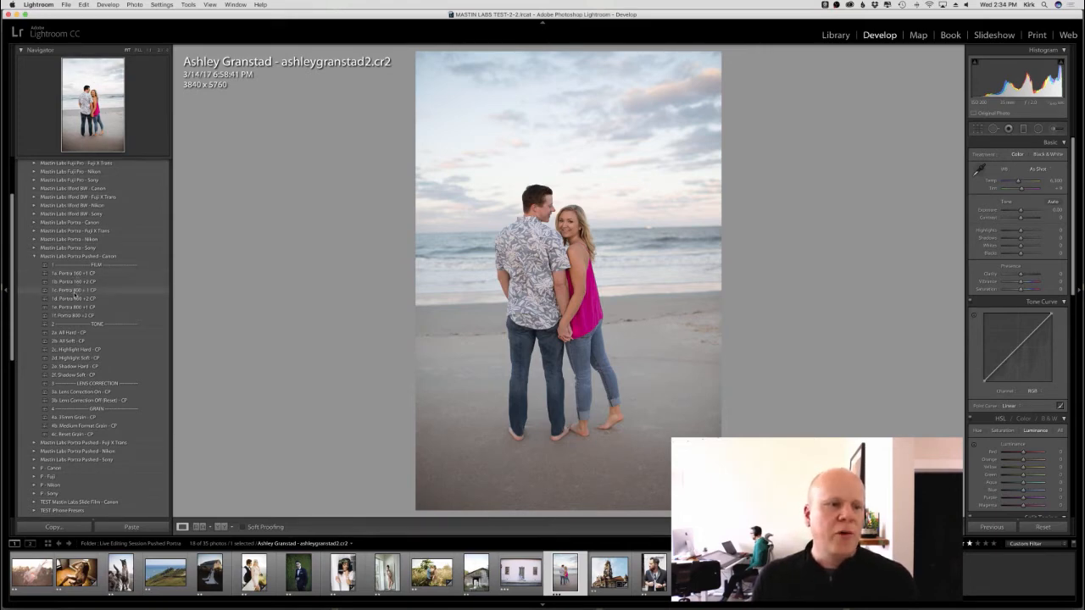
{"action": "left_click", "coordinate": [76, 291]}
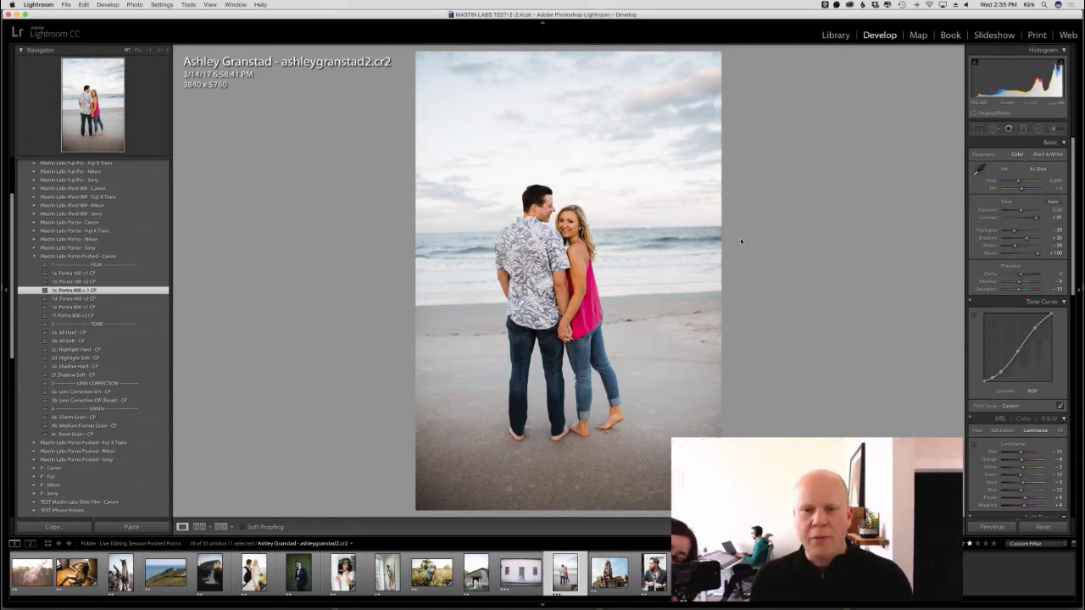
Step: Straighten the beach couple photo and crop it to about 3294 x 4941, placing the couple slightly off centre
{"action": "key", "text": "r"}
{"action": "left_click_drag", "start_coordinate": [576, 53], "coordinate": [576, 87]}
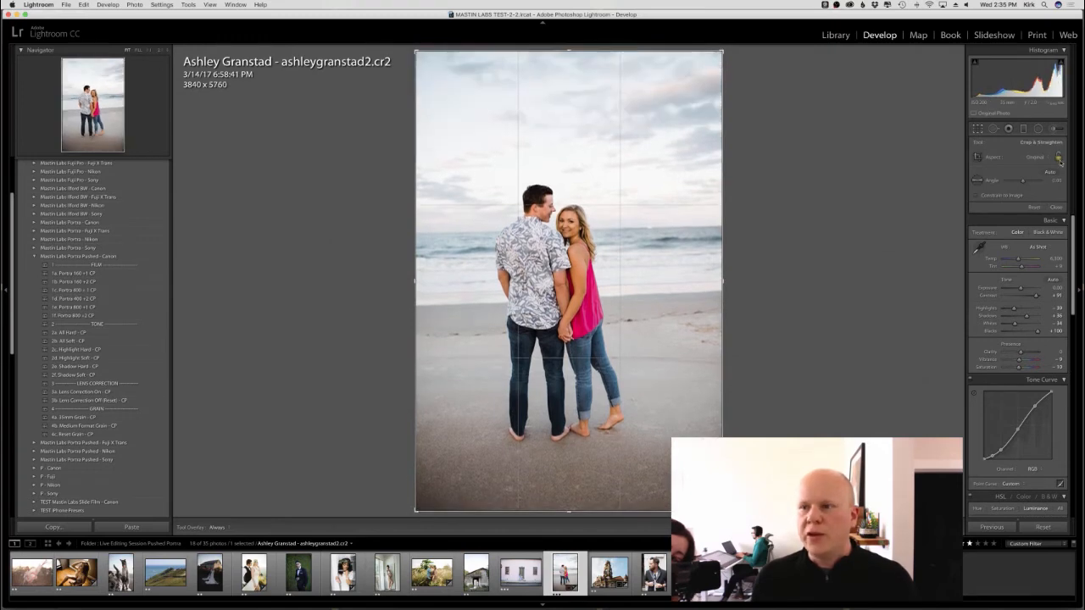
{"action": "left_click_drag", "start_coordinate": [555, 45], "coordinate": [600, 135]}
{"action": "left_click_drag", "start_coordinate": [741, 170], "coordinate": [746, 149]}
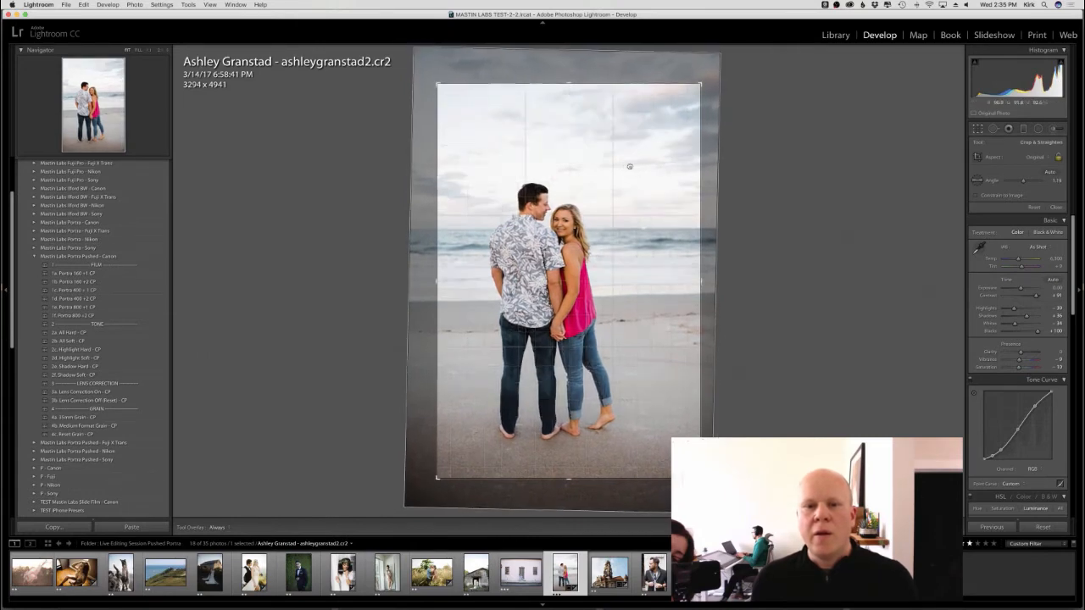
{"action": "left_click_drag", "start_coordinate": [623, 165], "coordinate": [643, 167]}
{"action": "key", "text": "Return"}
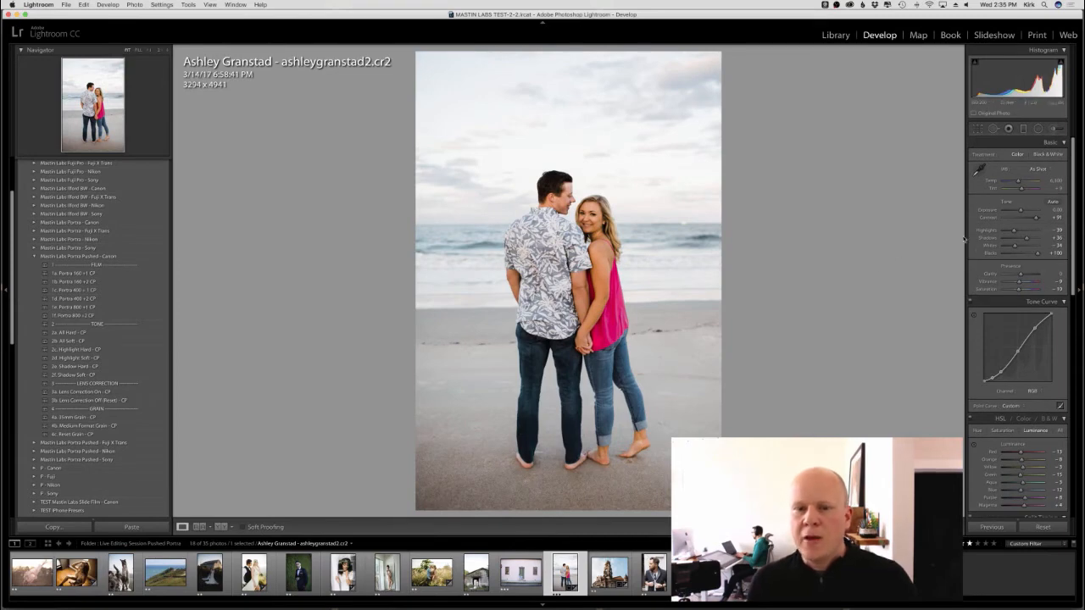
Step: Set the beach couple photo's Exposure to +0.25 and Temp to about 6,064, and inspect the couple up close
{"action": "left_click_drag", "start_coordinate": [1020, 211], "coordinate": [1022, 212]}
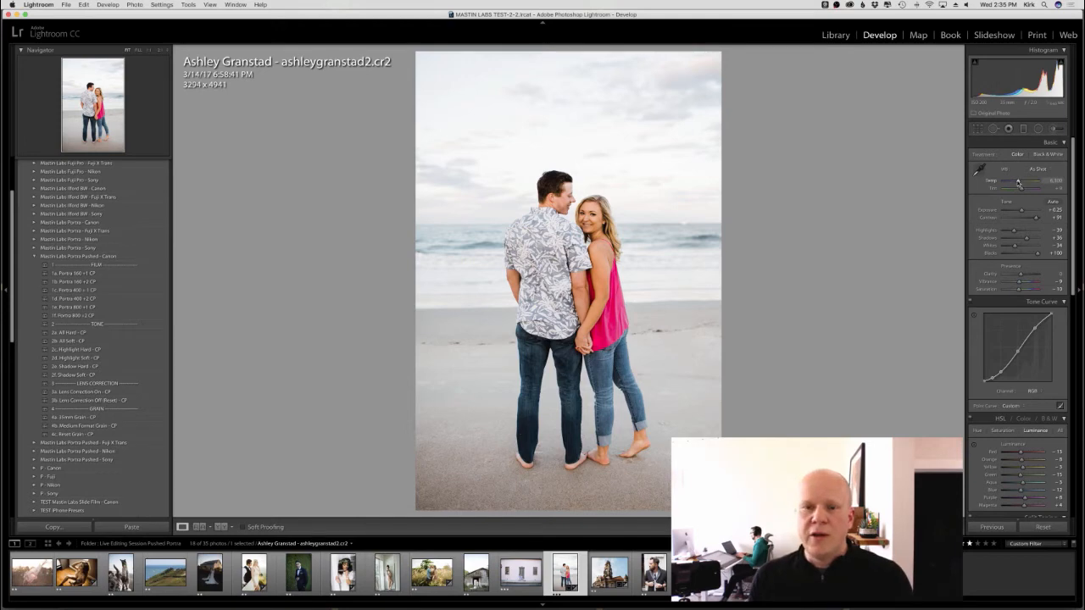
{"action": "left_click_drag", "start_coordinate": [1018, 182], "coordinate": [1018, 182]}
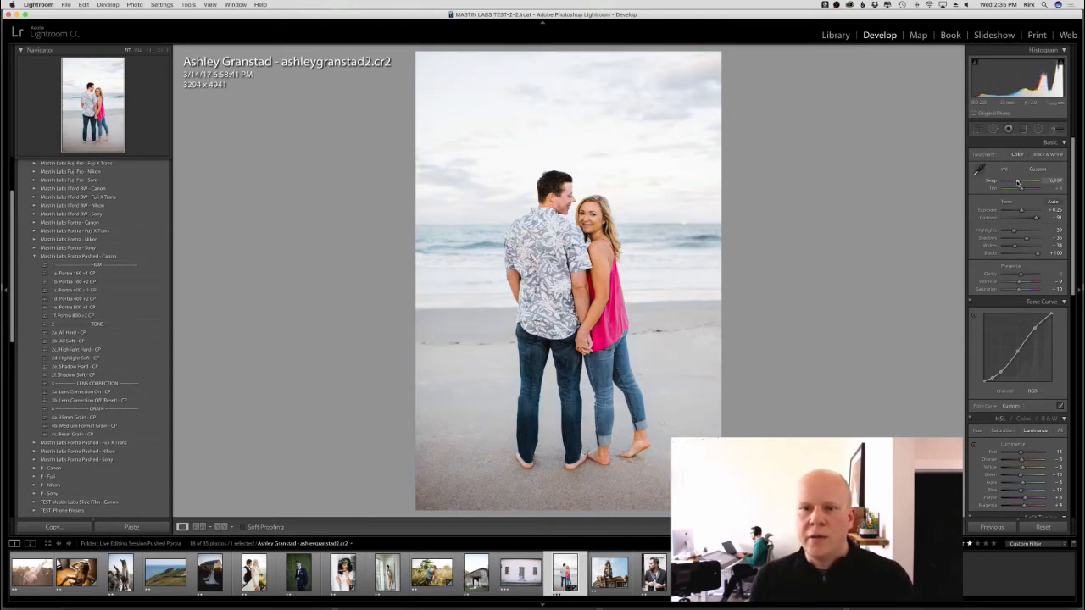
{"action": "left_click", "coordinate": [633, 255]}
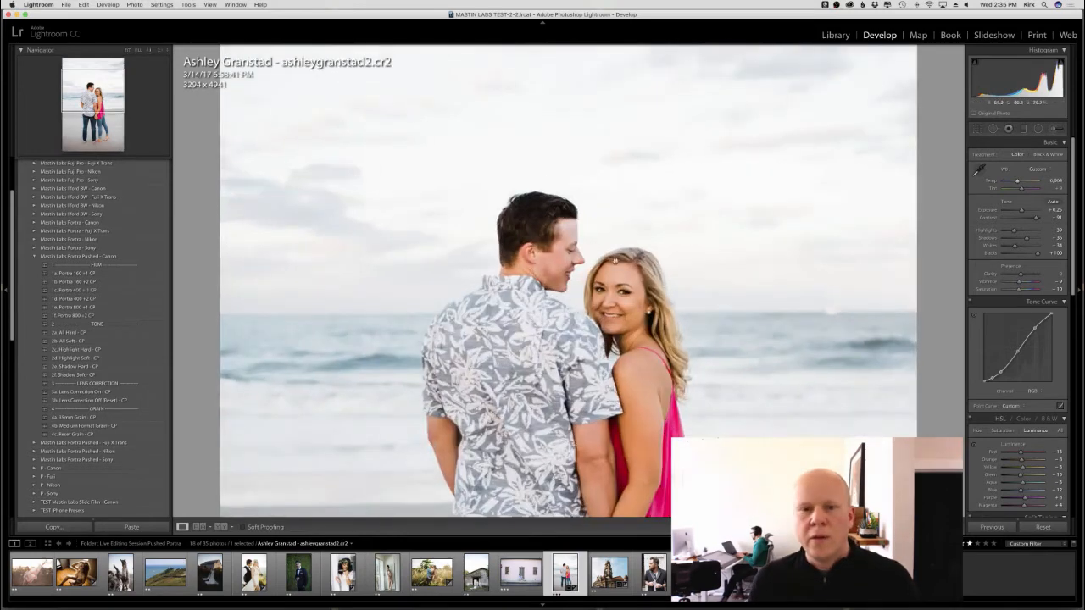
{"action": "left_click_drag", "start_coordinate": [629, 402], "coordinate": [533, 300]}
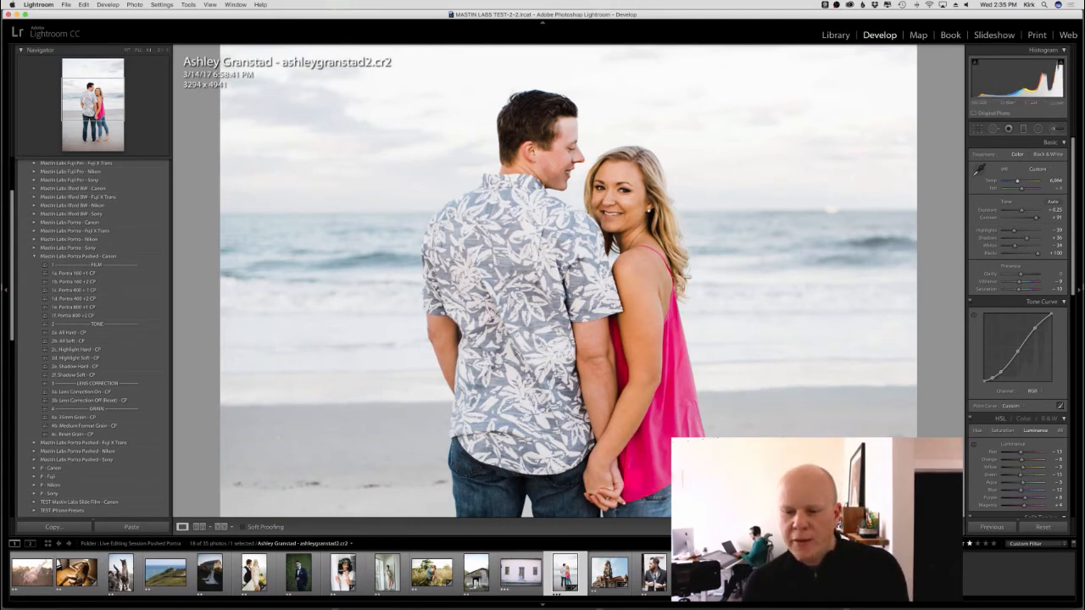
Step: Compare the beach couple photo with the red-haired bride photo and with its own unedited version
{"action": "left_click", "coordinate": [771, 572]}
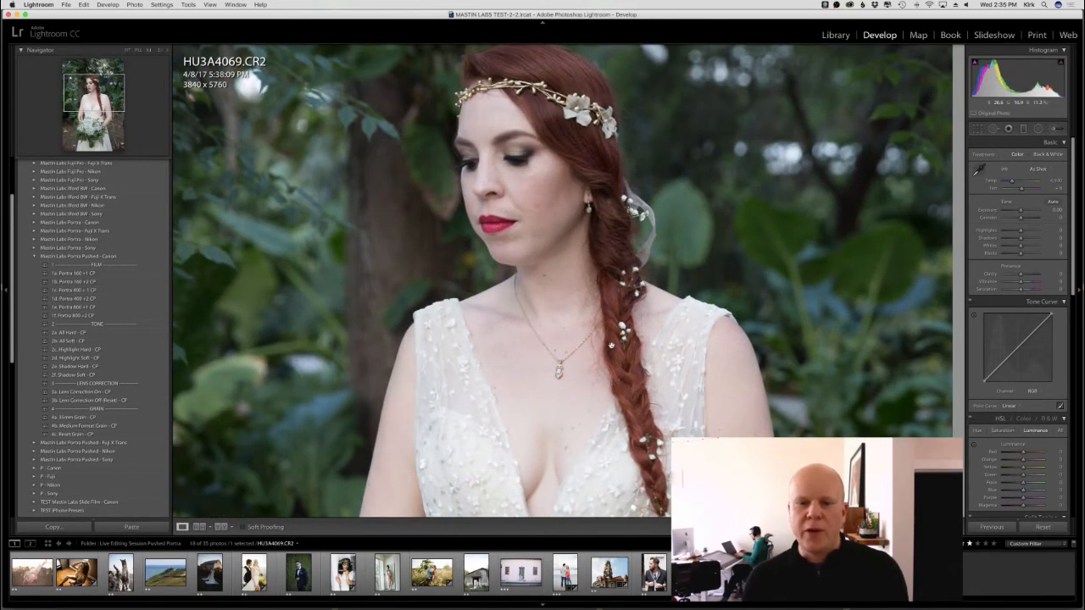
{"action": "left_click", "coordinate": [559, 573]}
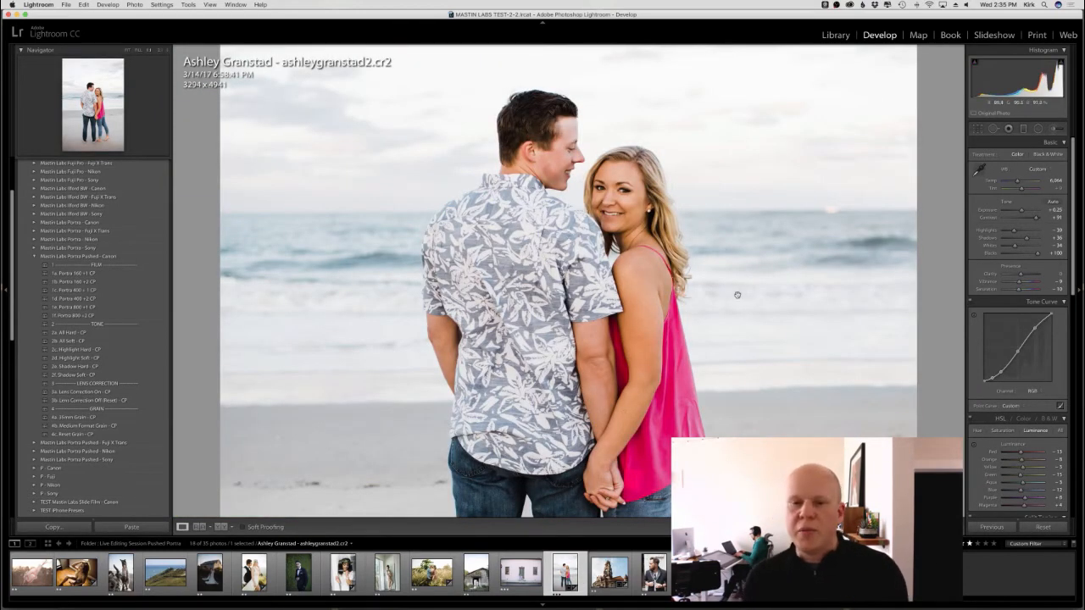
{"action": "key", "text": "backslash"}
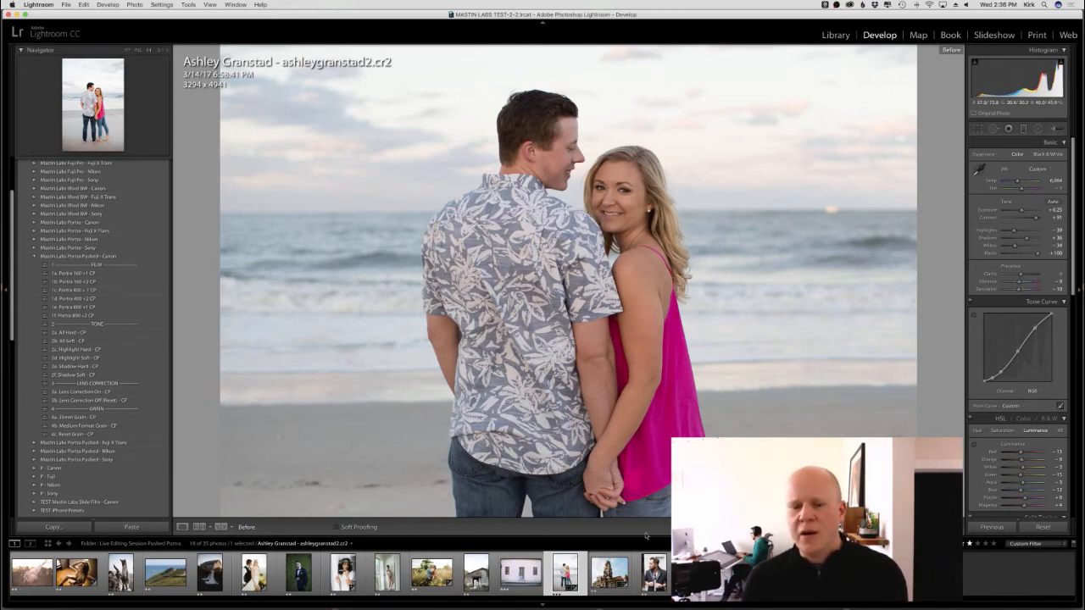
{"action": "key", "text": "super+z"}
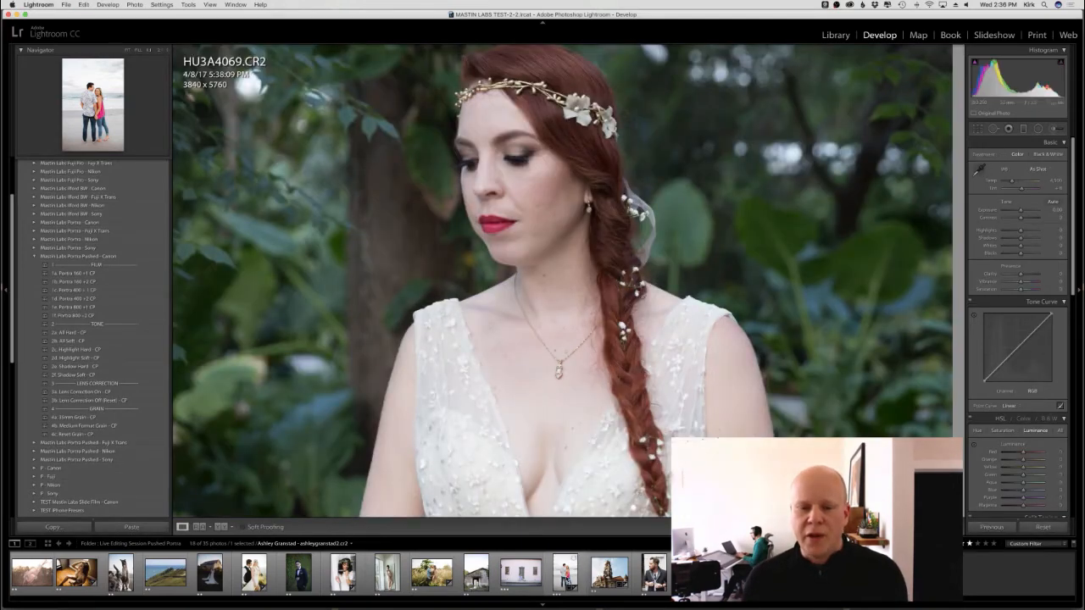
{"action": "left_click", "coordinate": [579, 564]}
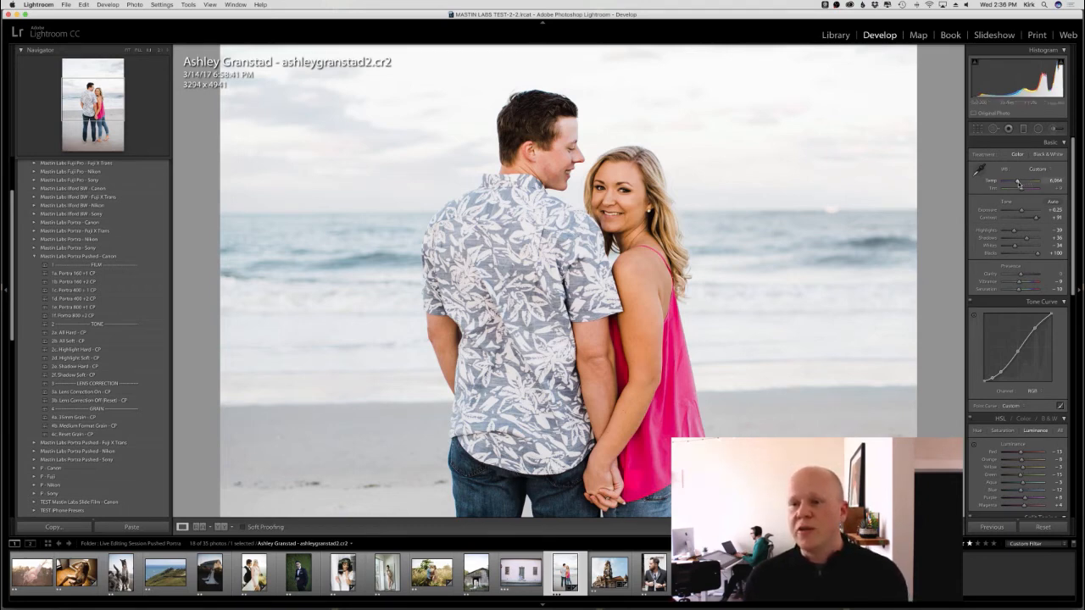
Step: Cool the beach couple photo's Temp to about 5,764 and apply the 2d. Highlight Soft tone preset
{"action": "left_click_drag", "start_coordinate": [1018, 183], "coordinate": [1015, 183]}
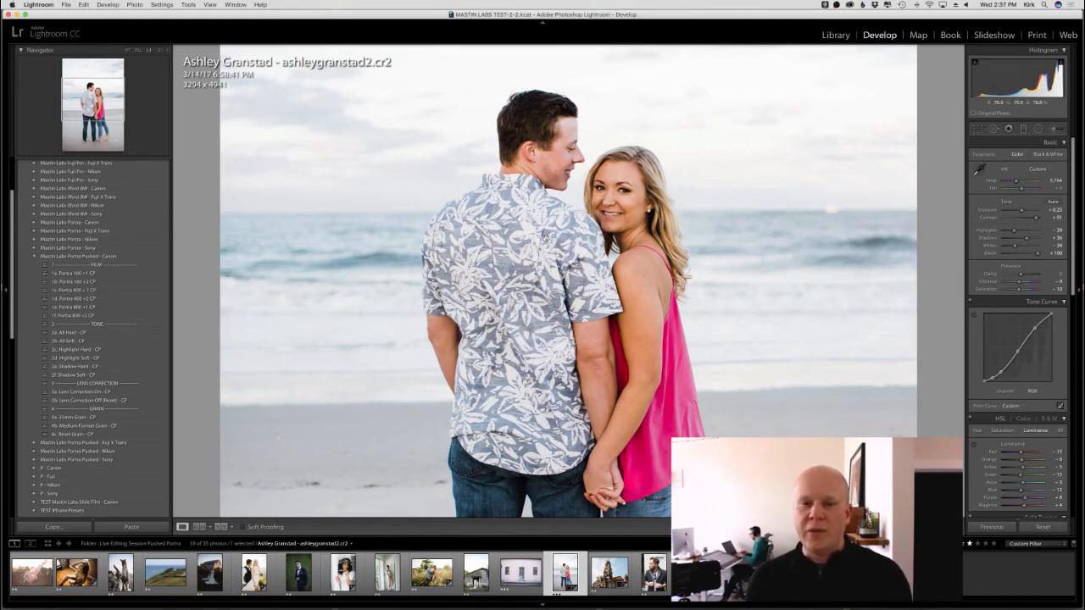
{"action": "left_click", "coordinate": [567, 229]}
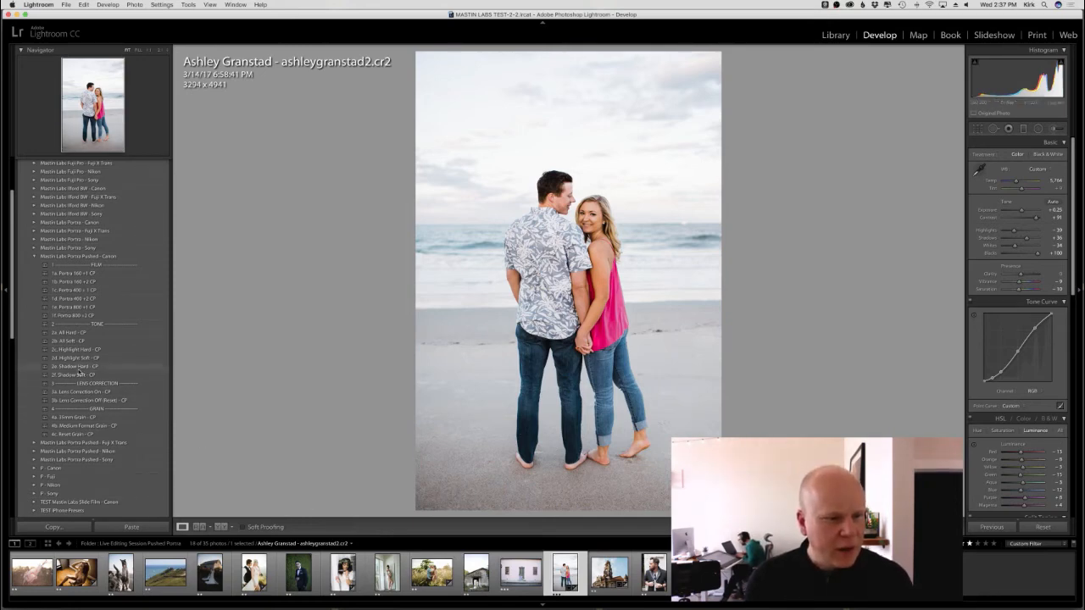
{"action": "left_click", "coordinate": [78, 359]}
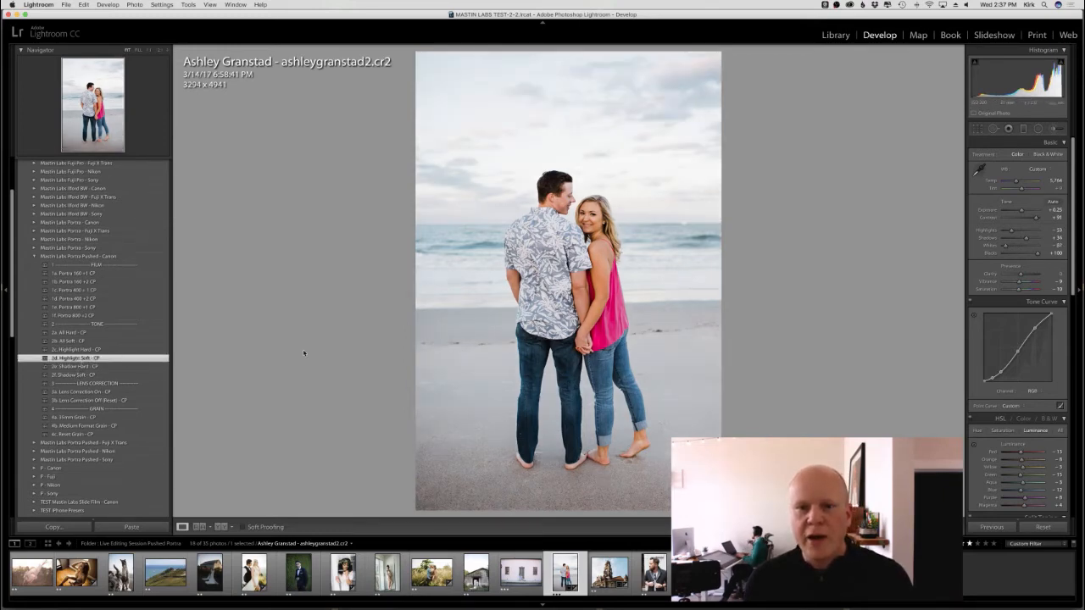
Step: Raise the beach couple photo's Exposure to about +0.43 and compare it with the unedited version
{"action": "left_click_drag", "start_coordinate": [1019, 210], "coordinate": [1023, 212]}
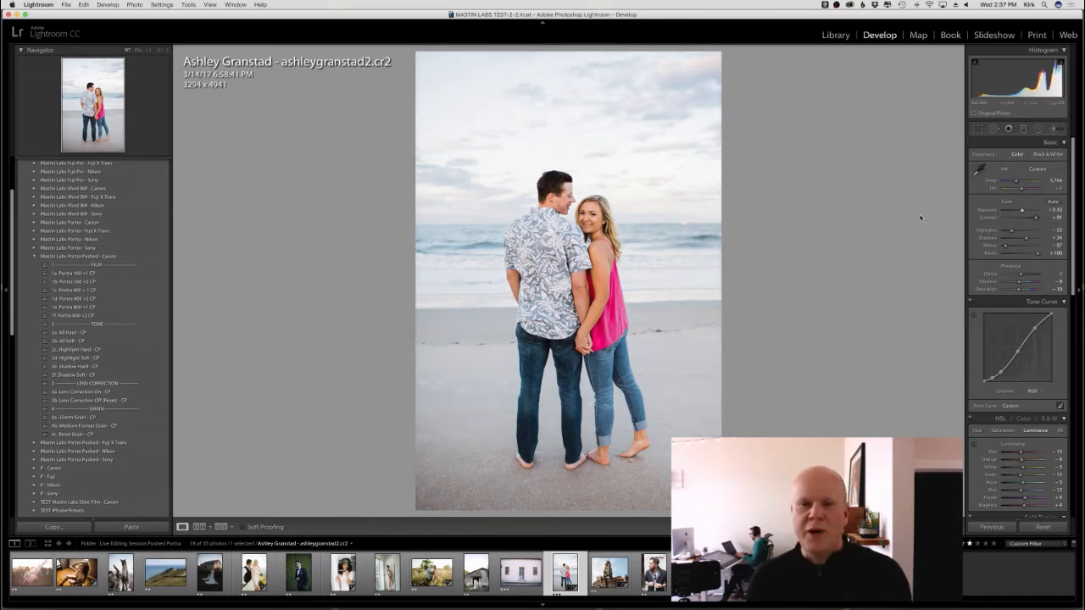
{"action": "key", "text": "backslash"}
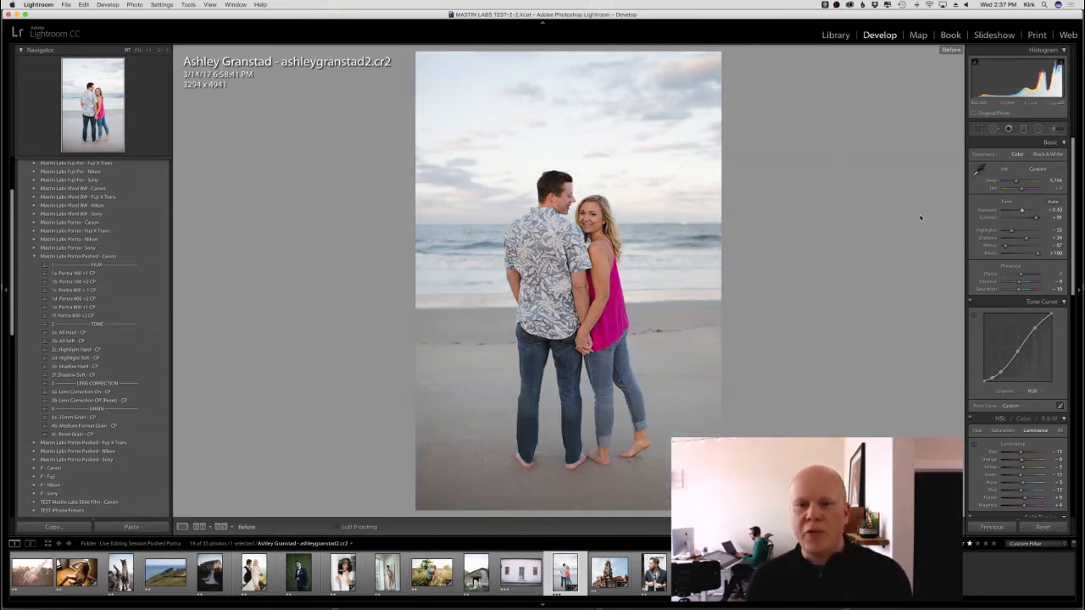
{"action": "key", "text": "backslash"}
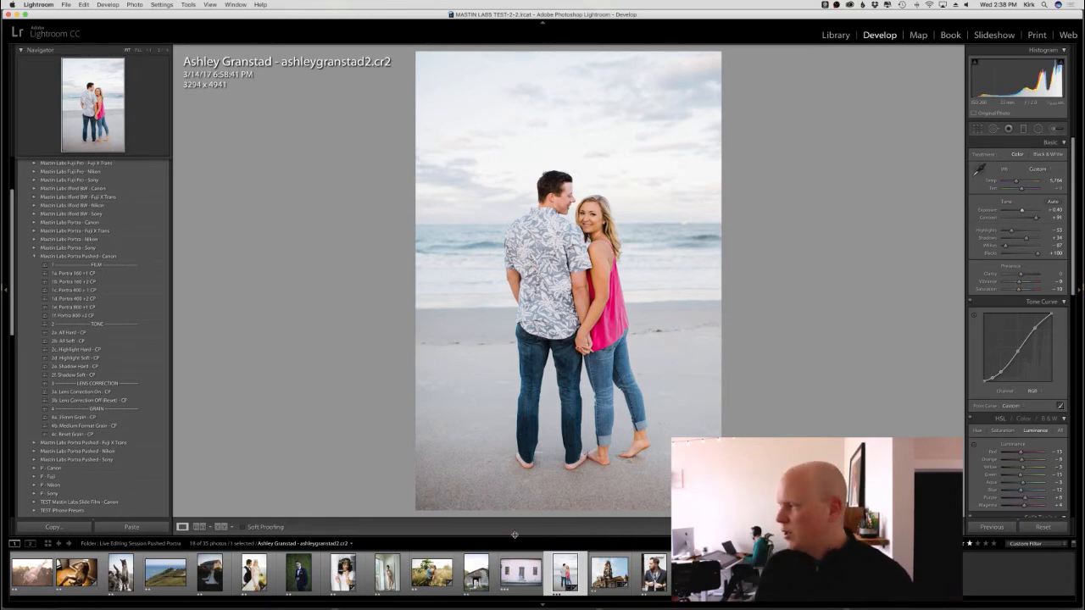
Step: Open the photo of the bride by the barn and apply the Portra Pushed Nikon preset 1e. Portra 800 +1 NP
{"action": "left_click", "coordinate": [211, 583]}
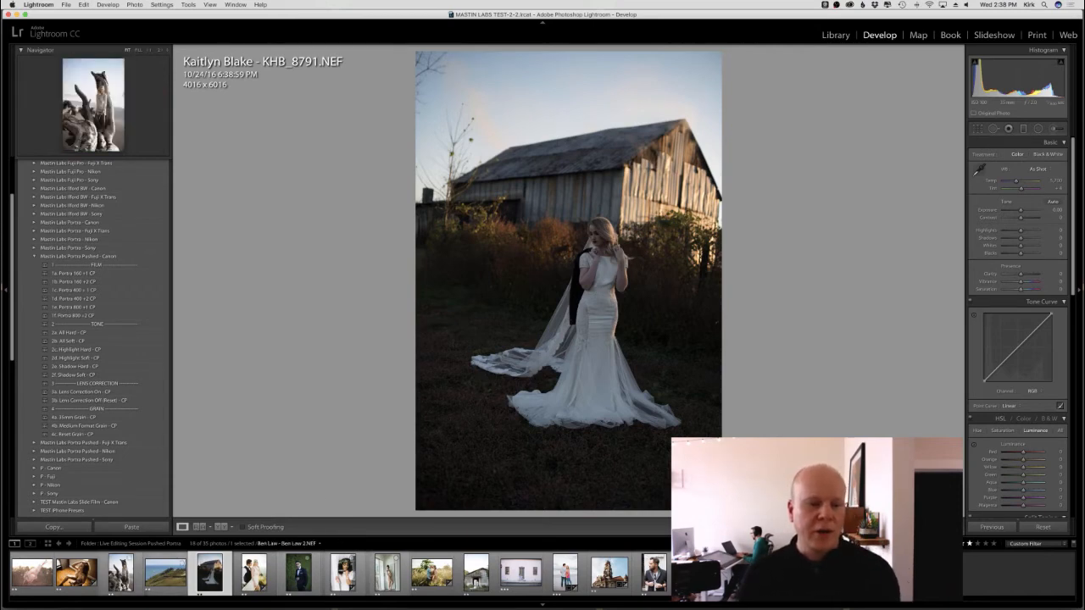
{"action": "left_click", "coordinate": [123, 583]}
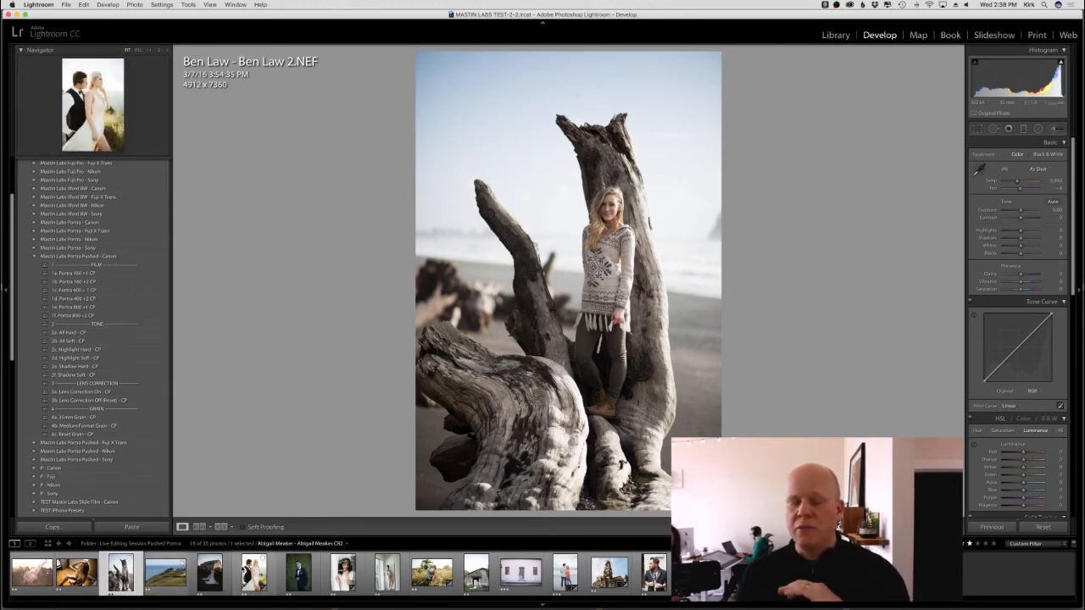
{"action": "left_click", "coordinate": [210, 577]}
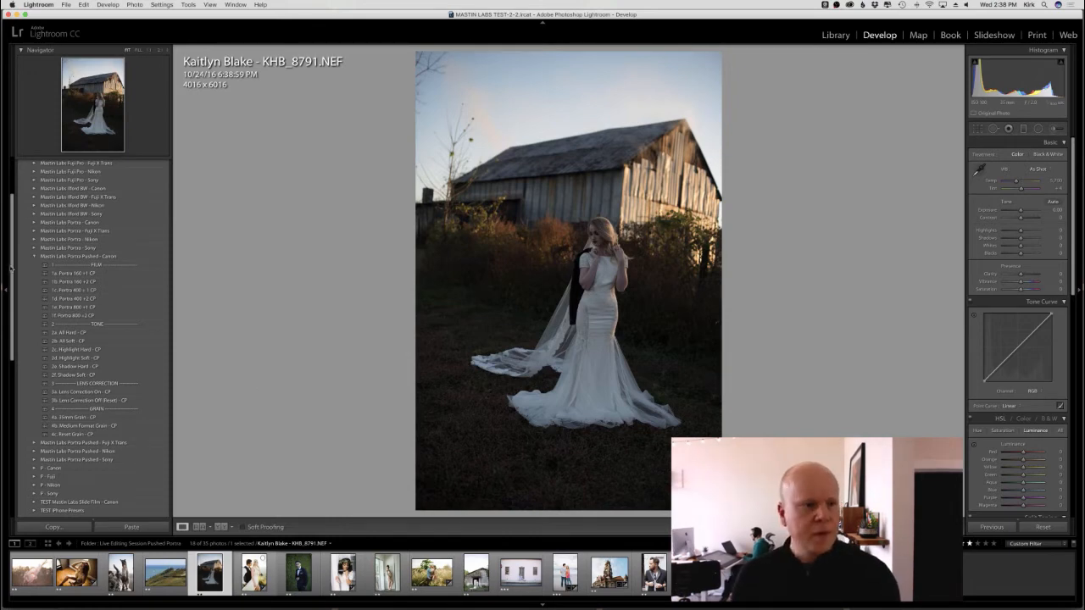
{"action": "left_click", "coordinate": [33, 256]}
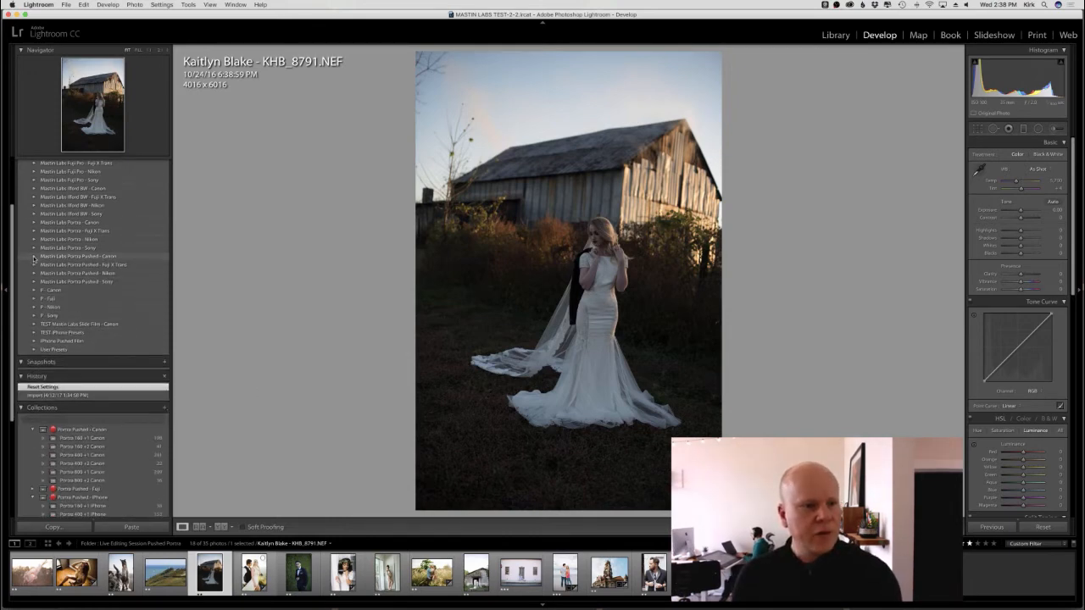
{"action": "left_click", "coordinate": [34, 273]}
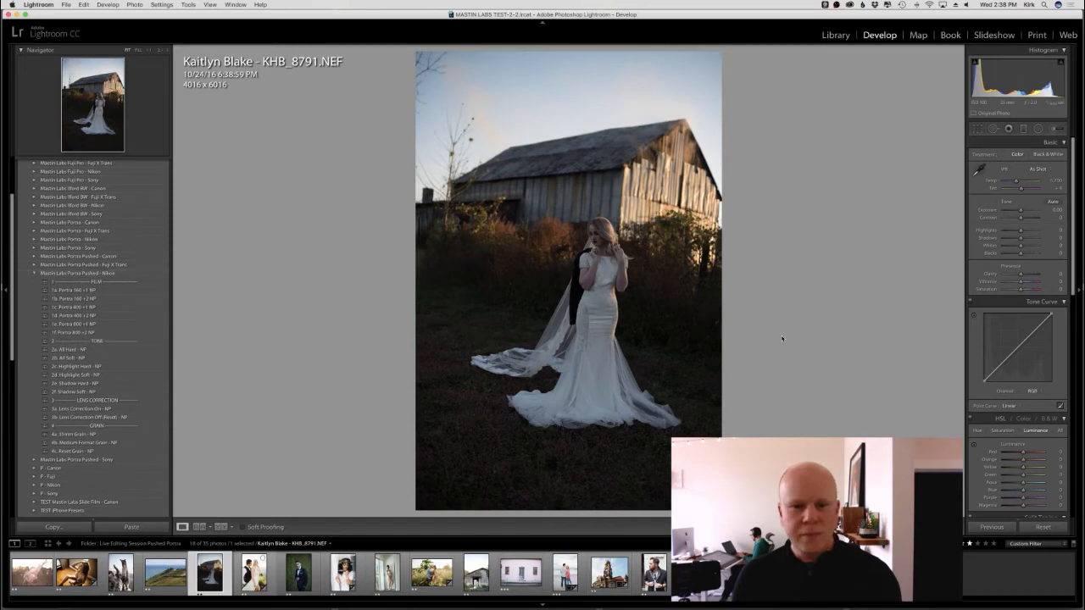
{"action": "left_click", "coordinate": [85, 326]}
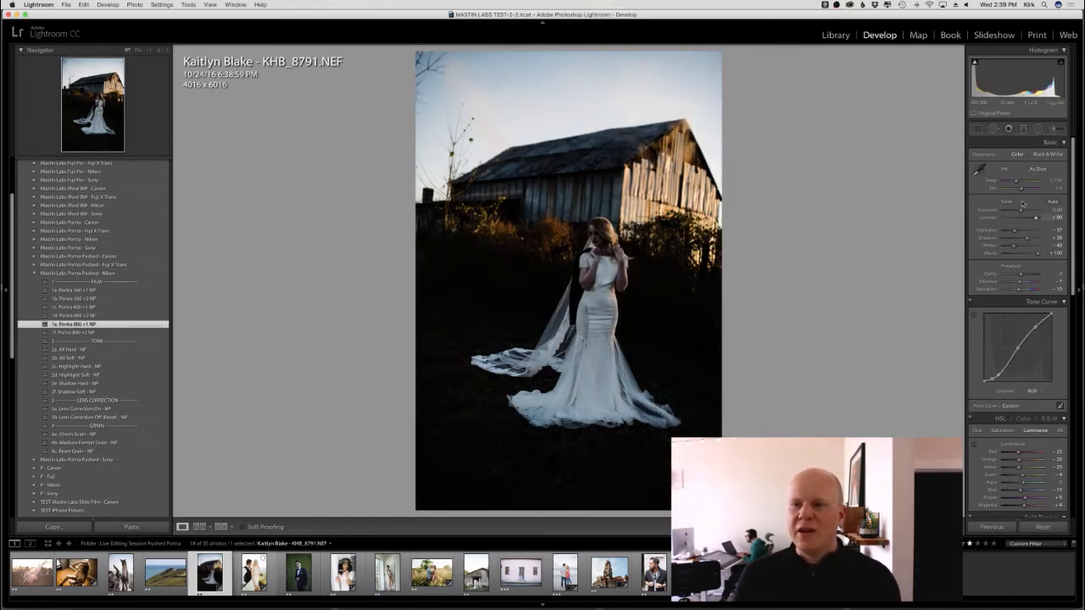
Step: Look up the barn bride photo's shooting metadata in the Library and return to Develop
{"action": "left_click_drag", "start_coordinate": [1019, 209], "coordinate": [1021, 211]}
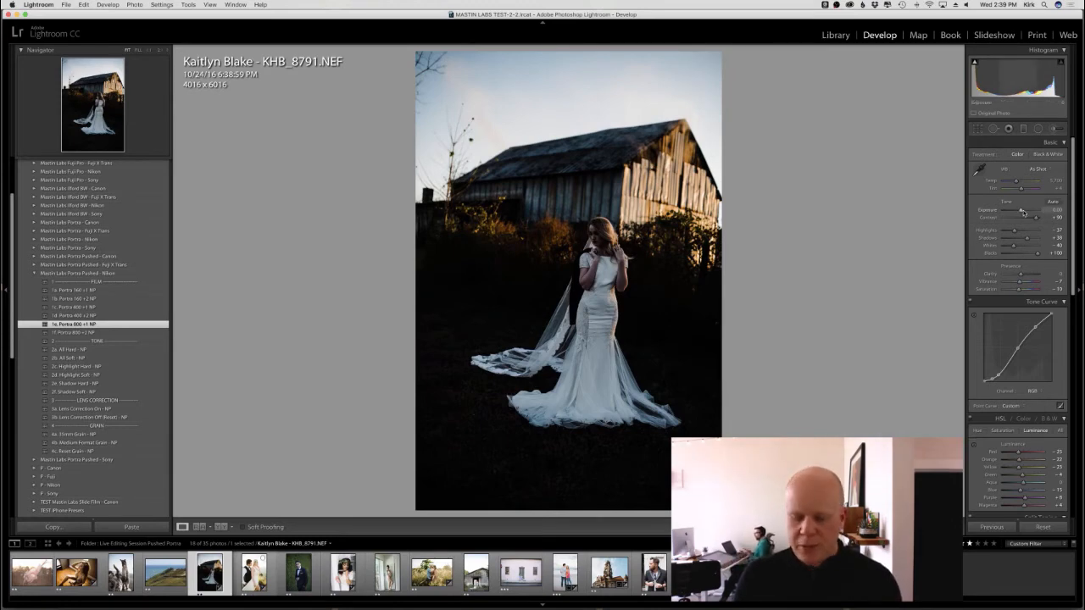
{"action": "left_click_drag", "start_coordinate": [1023, 212], "coordinate": [1021, 213]}
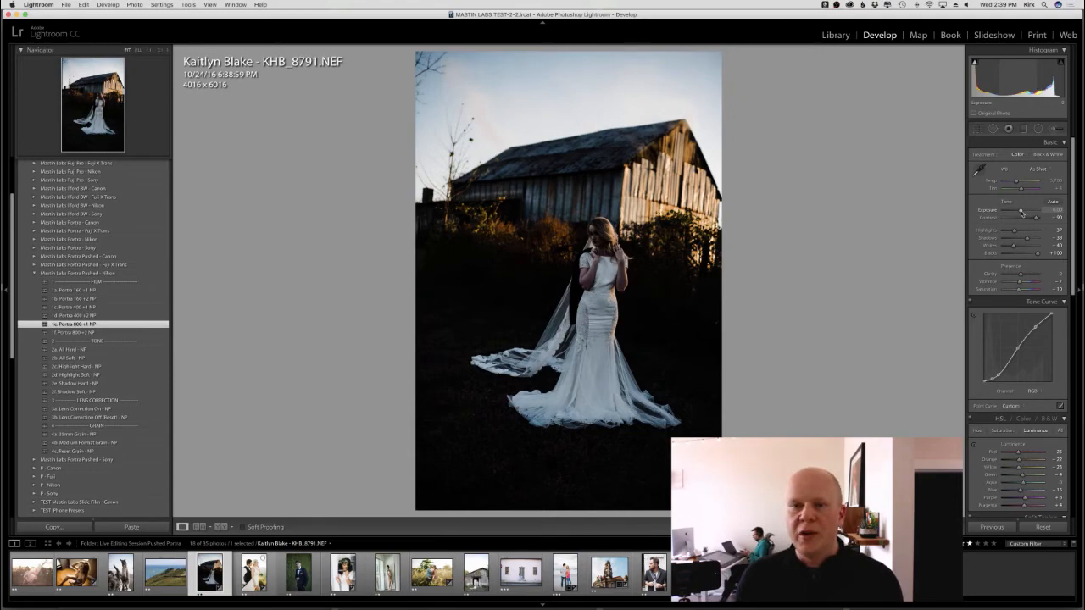
{"action": "left_click", "coordinate": [835, 36]}
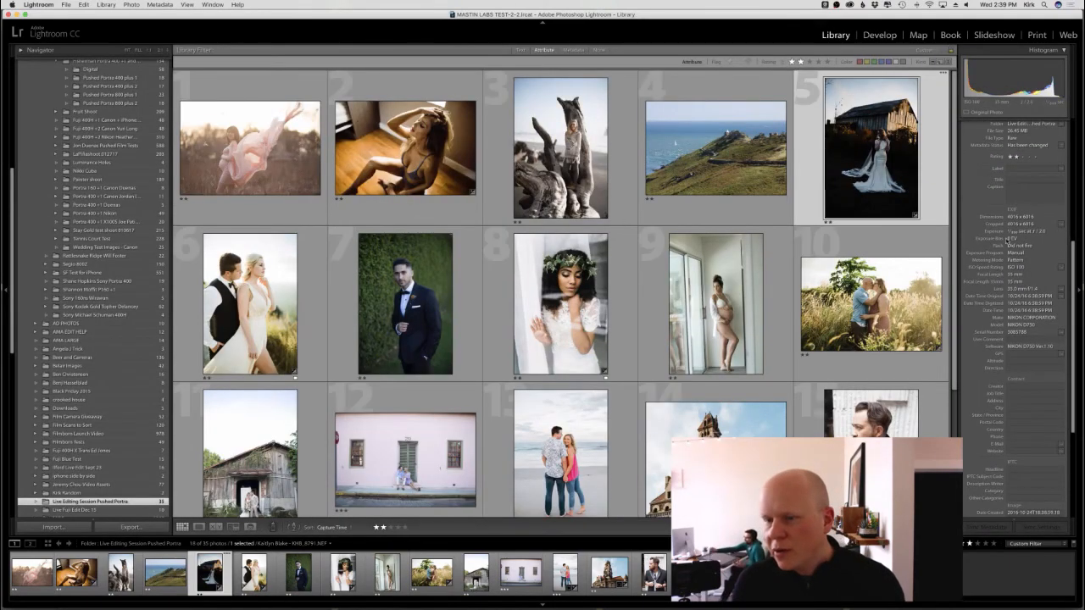
{"action": "left_click", "coordinate": [870, 35]}
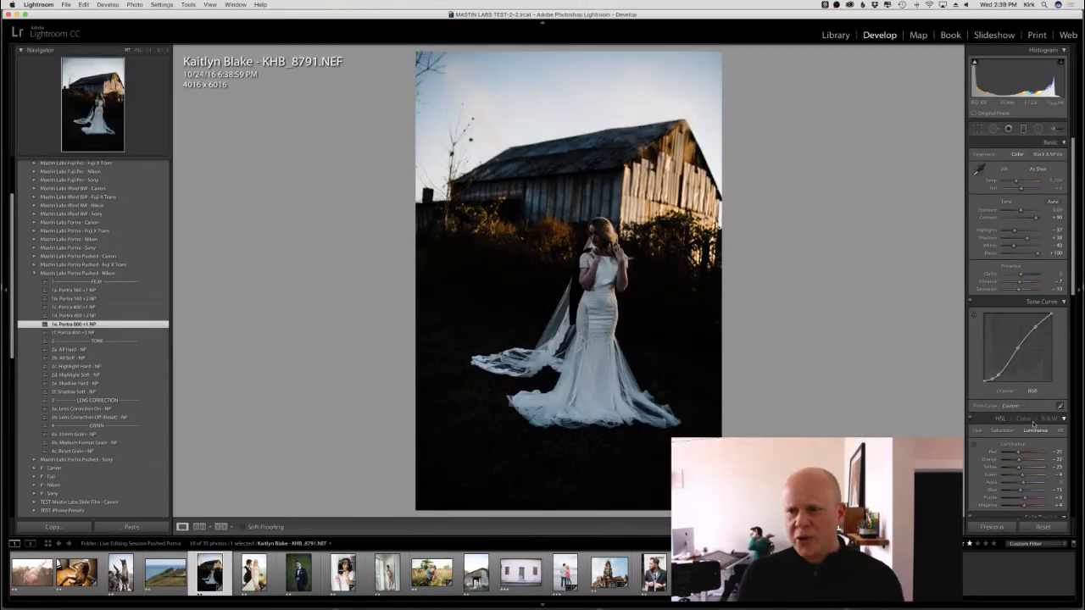
Step: Collapse the HSL, Split Toning and Detail sections of the develop settings
{"action": "left_click", "coordinate": [1062, 419]}
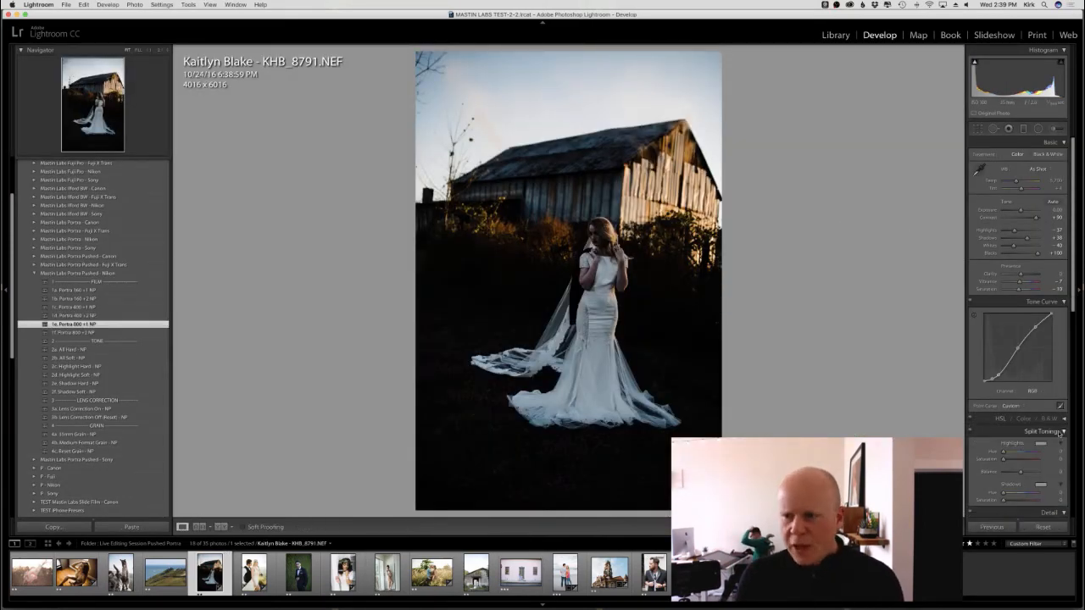
{"action": "left_click", "coordinate": [1060, 432]}
{"action": "left_click", "coordinate": [1063, 444]}
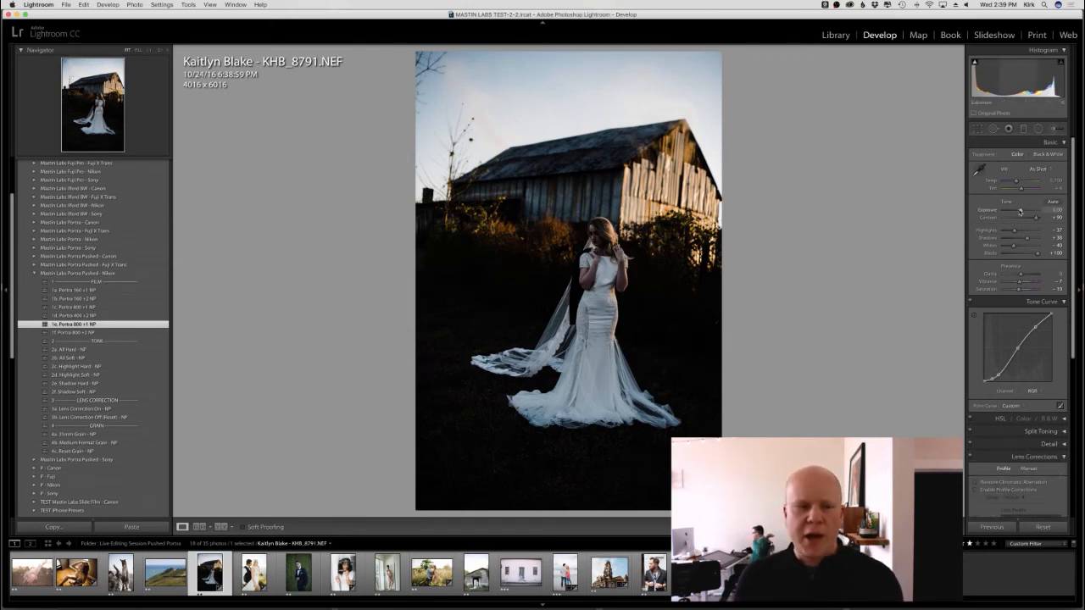
Step: Set the barn bride photo's Exposure to +1.75, Temp to about 7,855 and Tint to about -9, checking her skin and dress up close
{"action": "left_click_drag", "start_coordinate": [1020, 211], "coordinate": [1024, 212]}
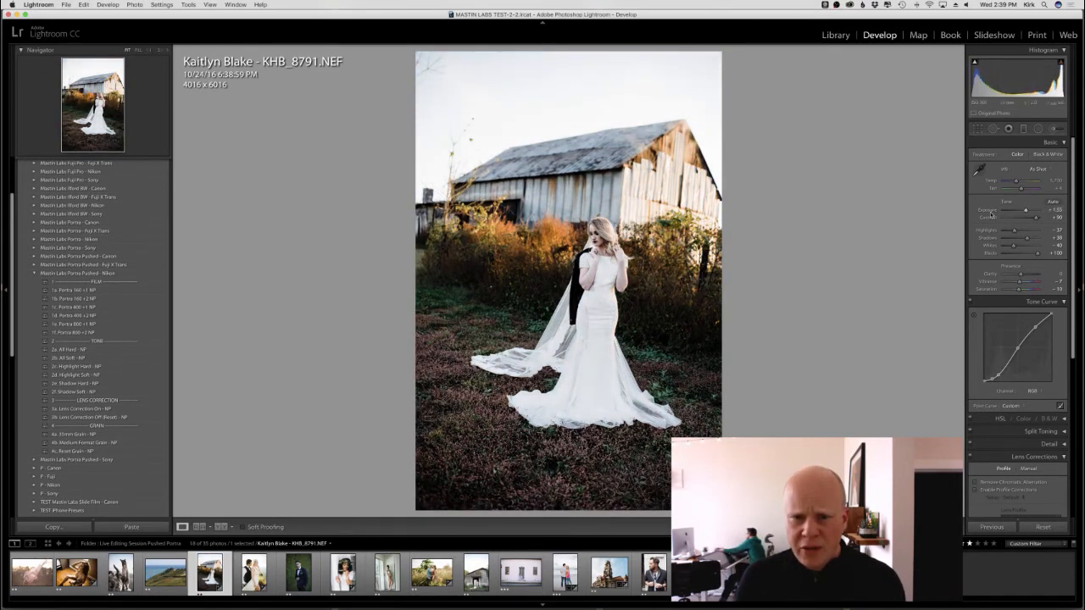
{"action": "left_click", "coordinate": [602, 261]}
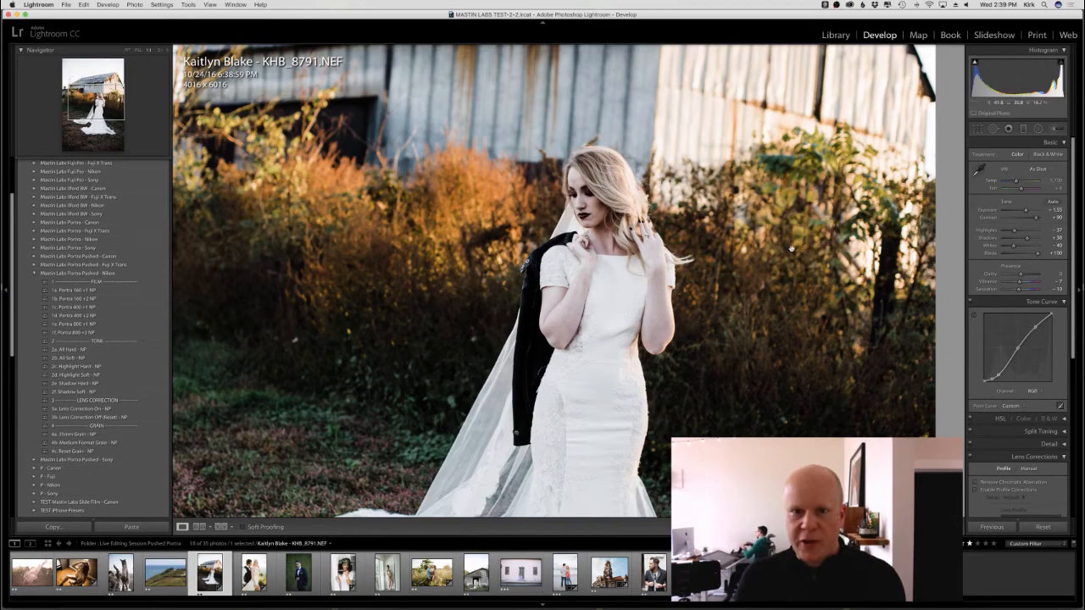
{"action": "left_click_drag", "start_coordinate": [1017, 183], "coordinate": [1021, 184]}
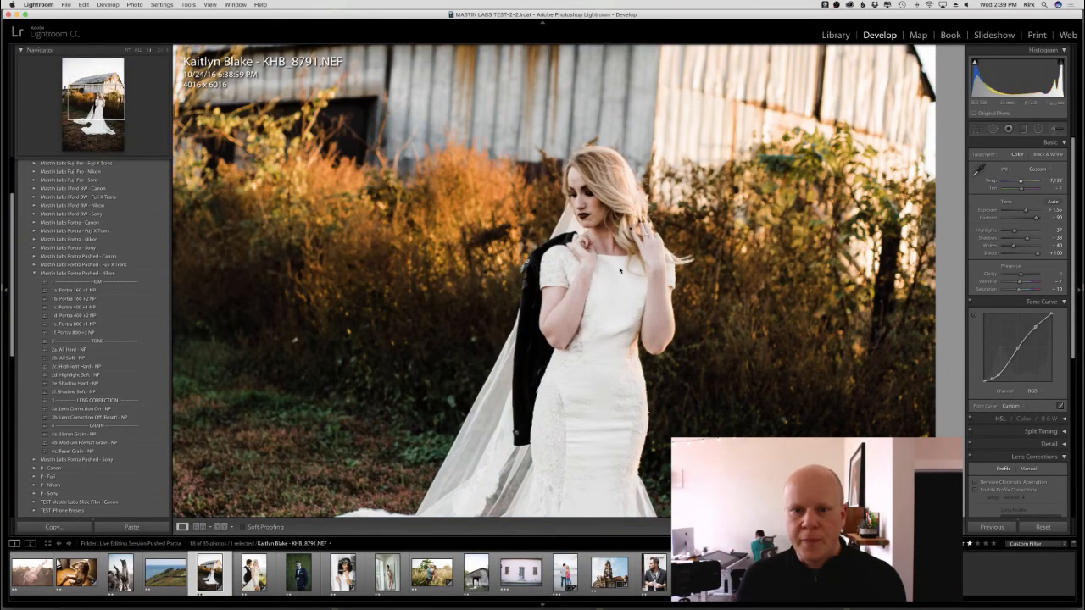
{"action": "left_click", "coordinate": [902, 211]}
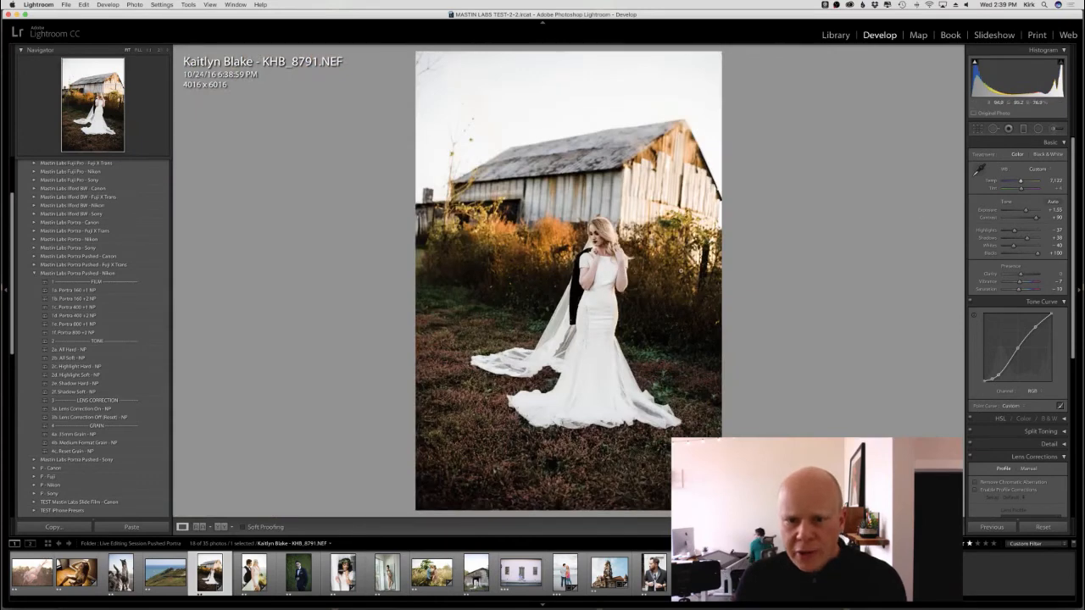
{"action": "left_click", "coordinate": [611, 275]}
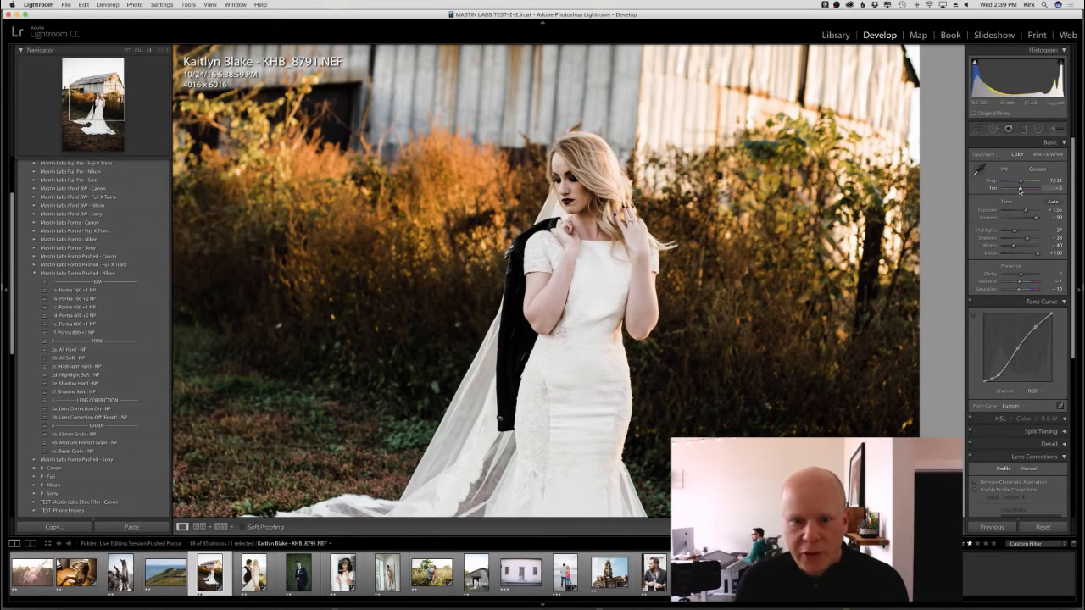
{"action": "left_click_drag", "start_coordinate": [1019, 191], "coordinate": [1026, 212]}
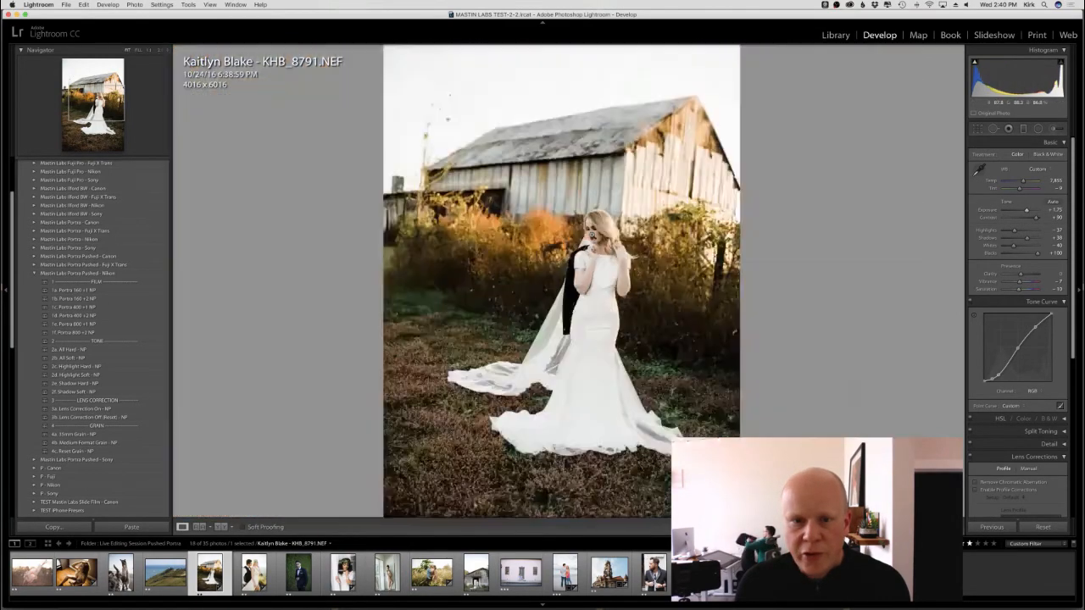
{"action": "left_click", "coordinate": [849, 236]}
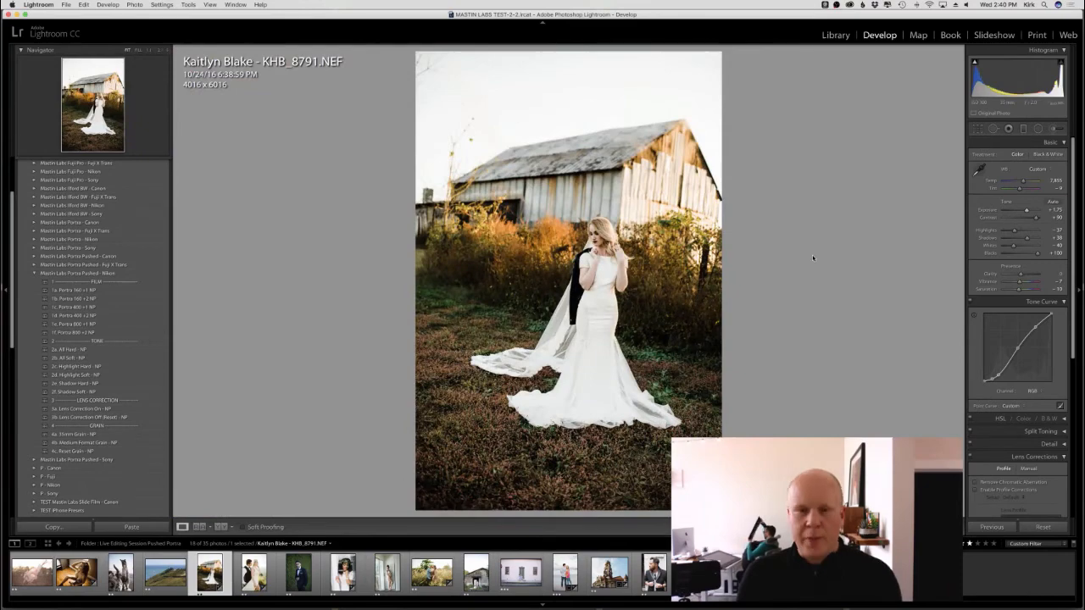
Step: Straighten the barn bride photo and crop it tighter around the bride and barn to 3316 x 5183
{"action": "key", "text": "r"}
{"action": "left_click_drag", "start_coordinate": [812, 258], "coordinate": [781, 265]}
{"action": "key", "text": "r"}
{"action": "key", "text": "r"}
{"action": "key", "text": "r"}
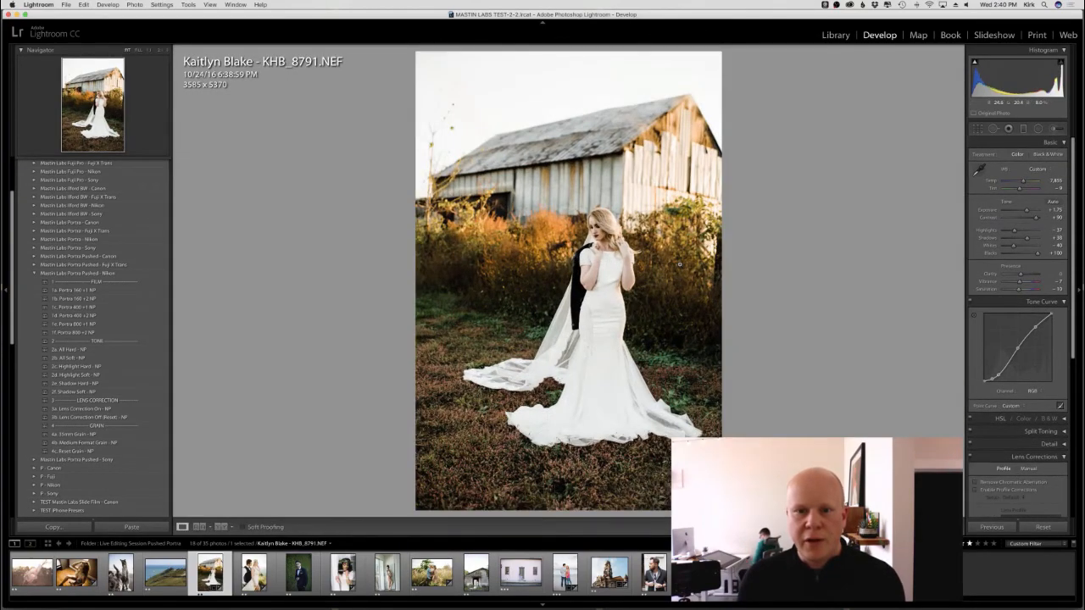
{"action": "key", "text": "r"}
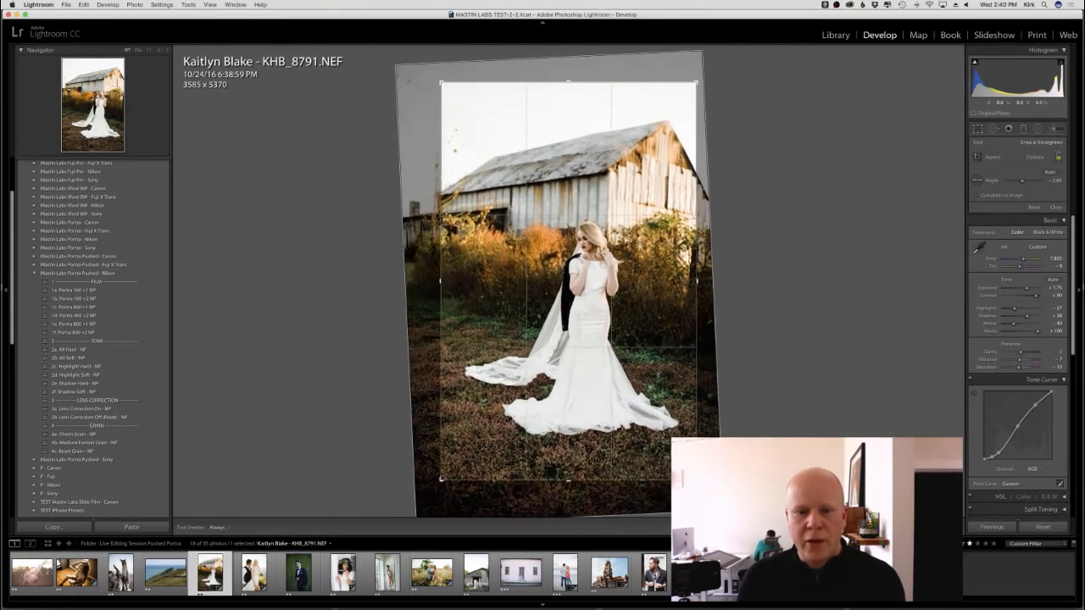
{"action": "key", "text": "r"}
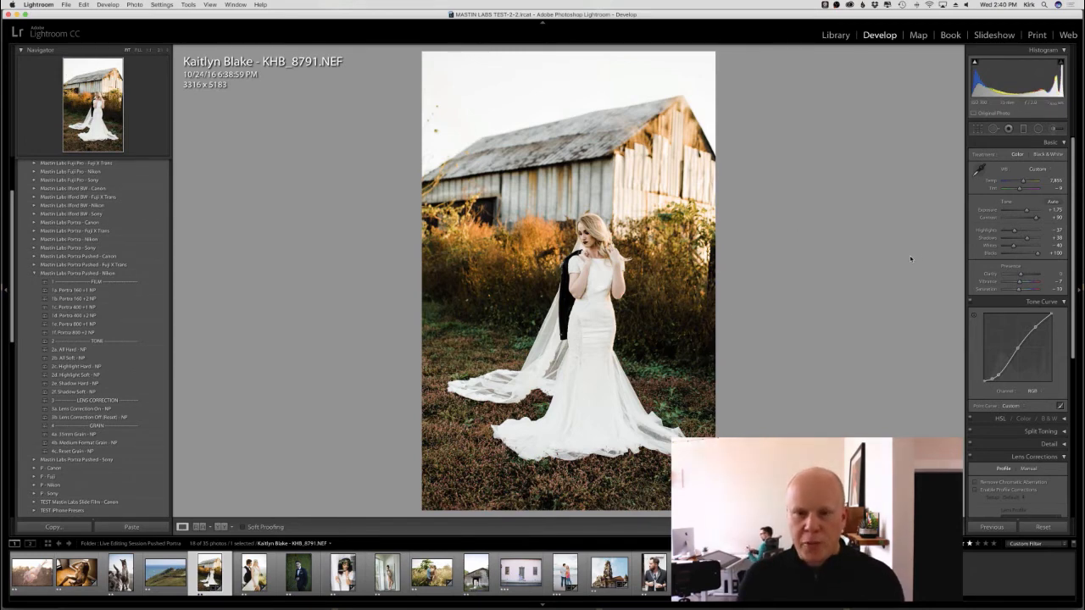
Step: Compare the cropped barn bride photo with its unedited version and view the finished edit again
{"action": "key", "text": "backslash"}
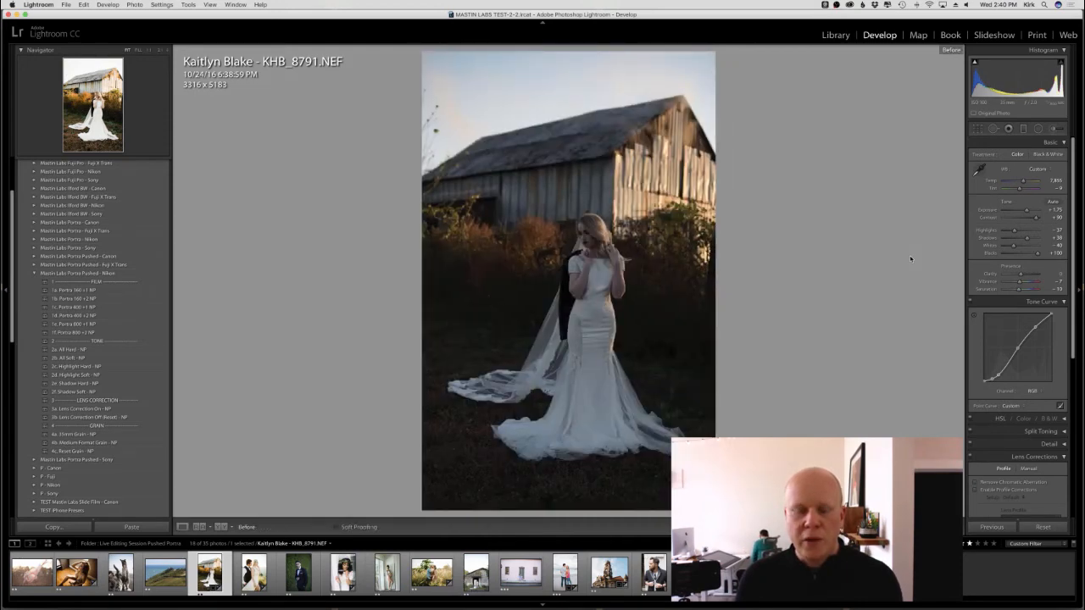
{"action": "key", "text": "backslash"}
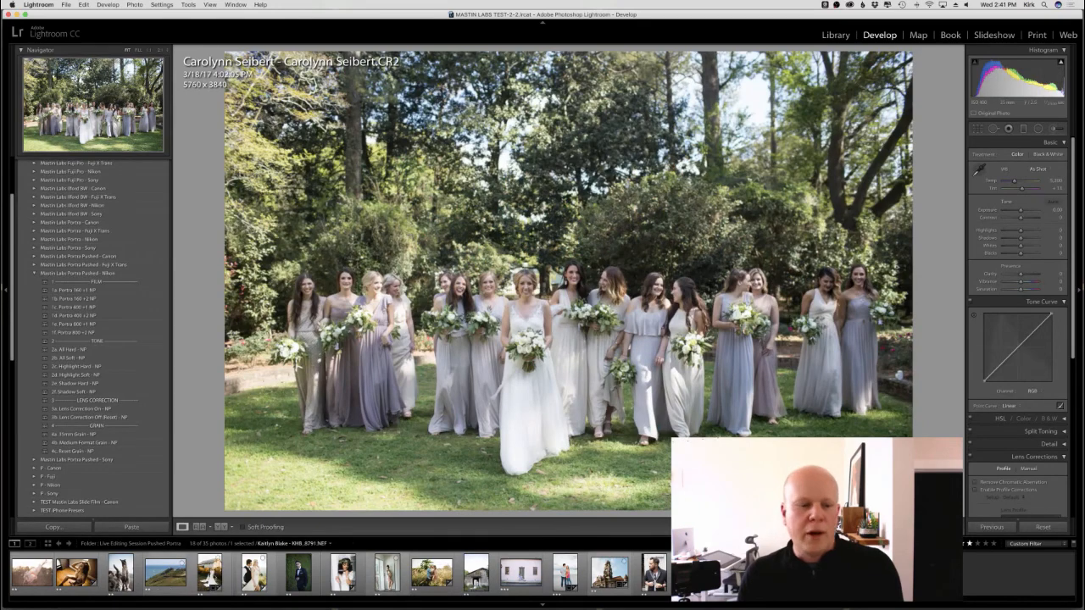
{"action": "left_click", "coordinate": [214, 577]}
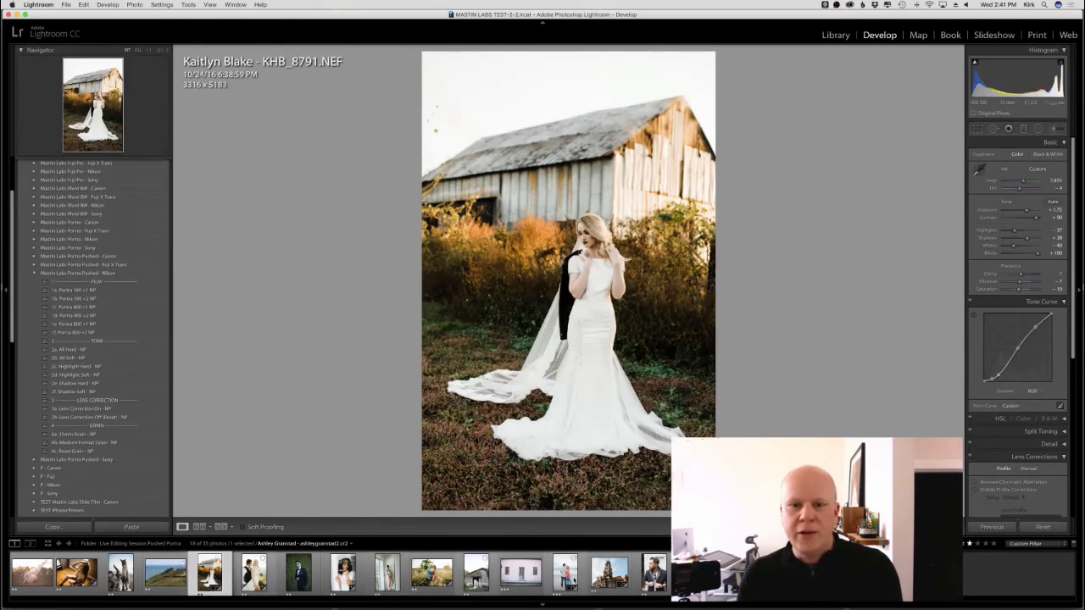
Step: Open the outdoor bridesmaids group photo and inspect the dresses, faces and grass up close across the whole group
{"action": "left_click", "coordinate": [742, 576]}
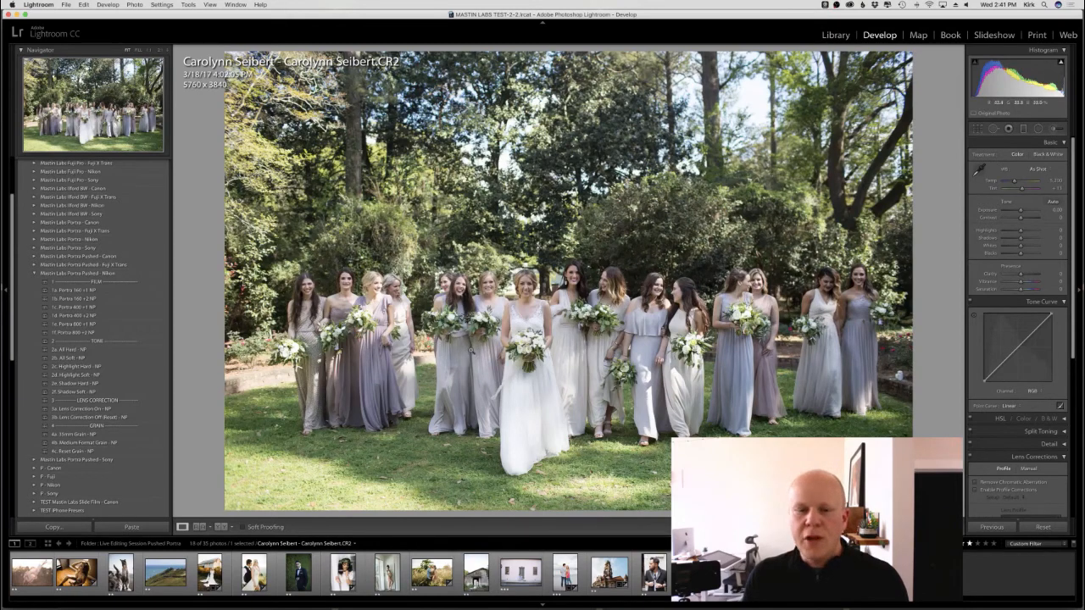
{"action": "left_click_drag", "start_coordinate": [397, 315], "coordinate": [421, 316]}
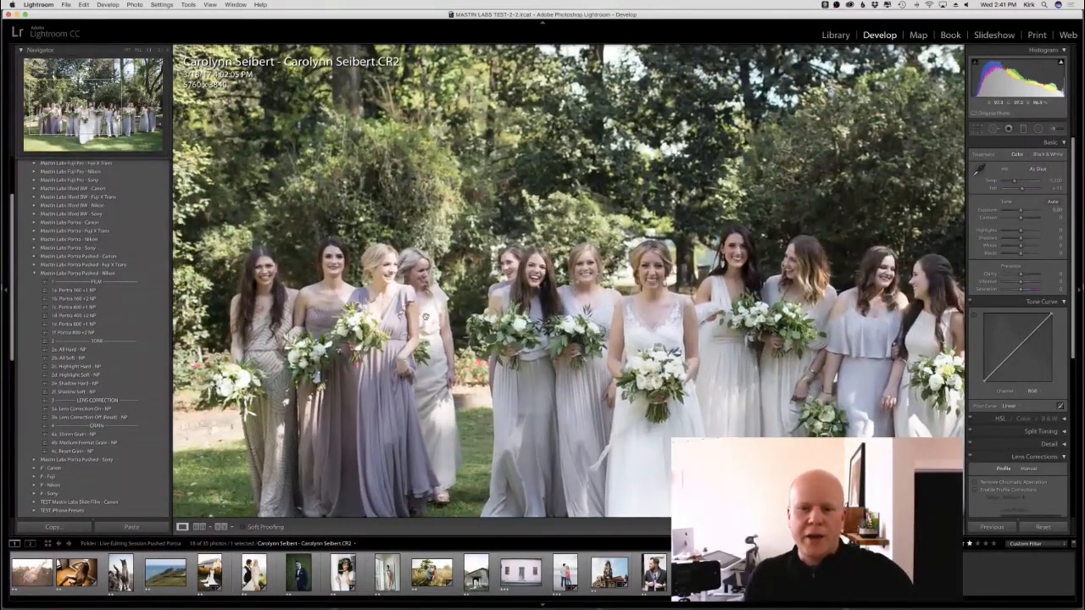
{"action": "left_click_drag", "start_coordinate": [548, 355], "coordinate": [261, 233]}
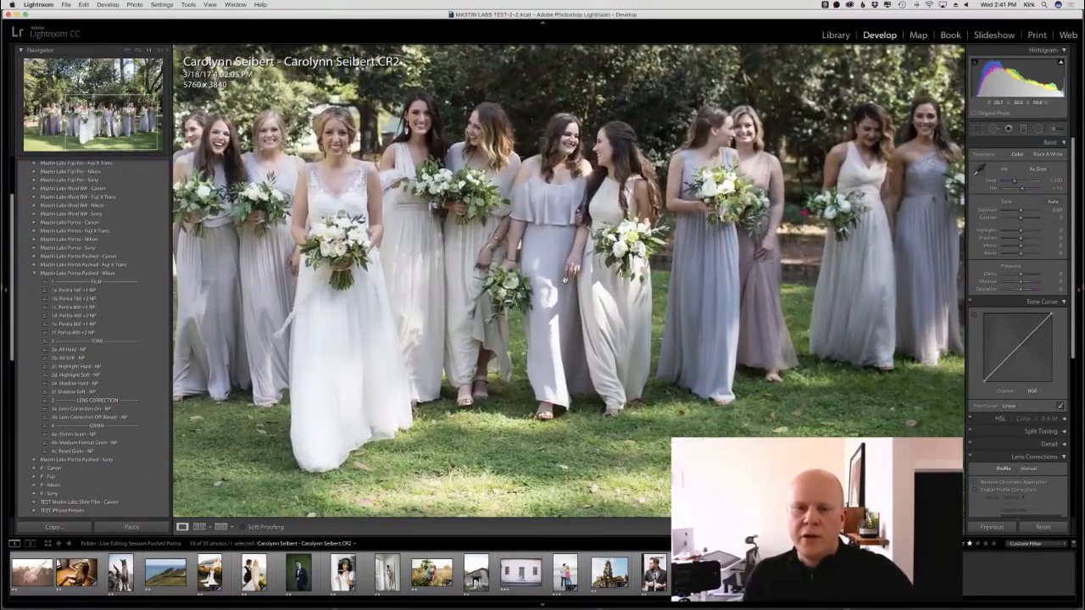
{"action": "left_click_drag", "start_coordinate": [586, 334], "coordinate": [773, 386]}
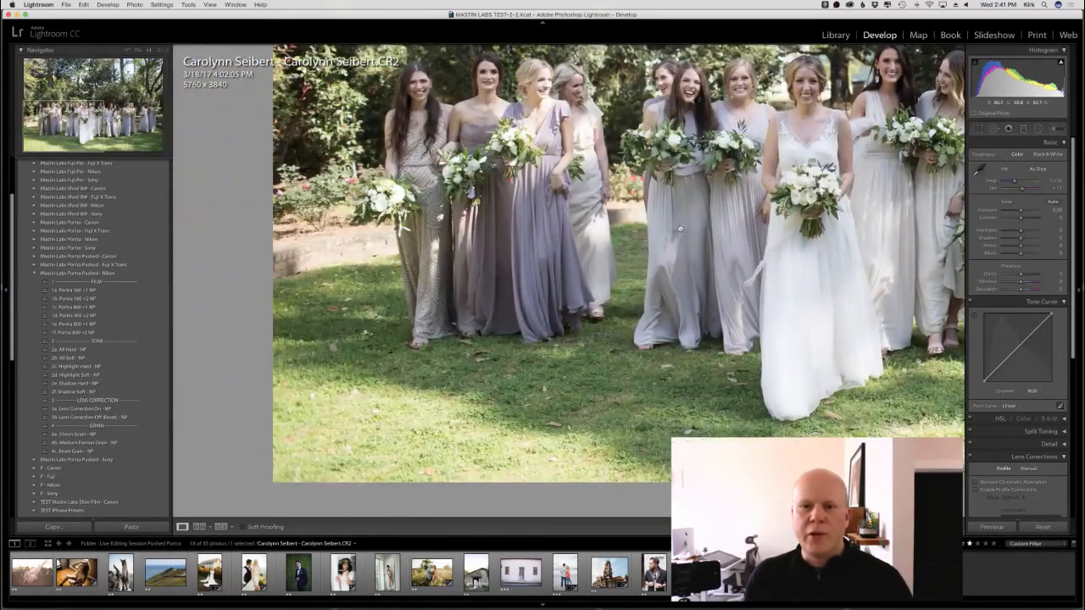
{"action": "left_click", "coordinate": [679, 228]}
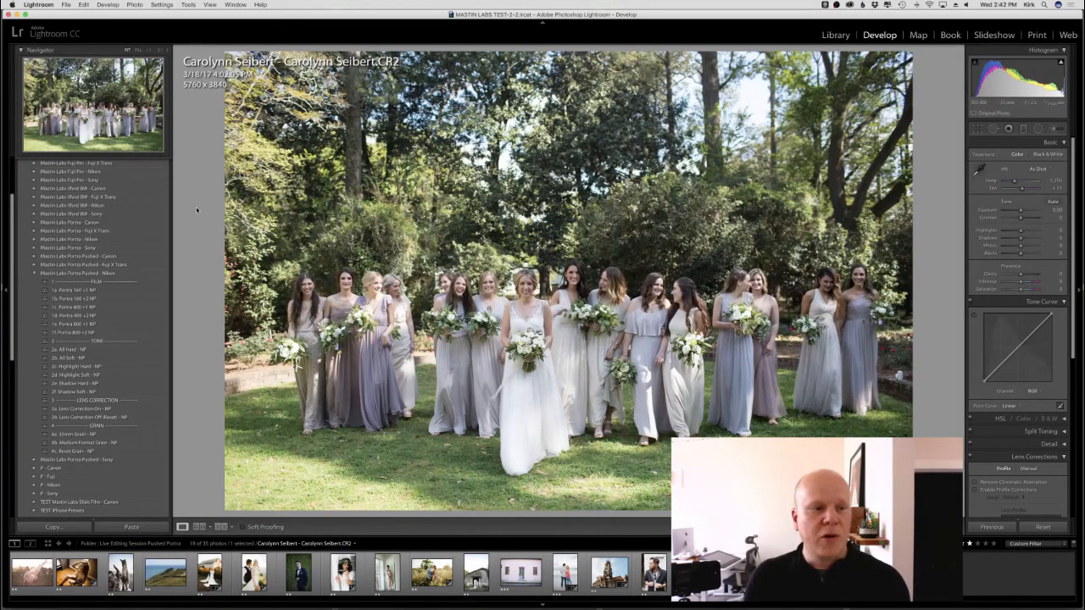
Step: Apply the Portra Pushed Canon preset 1c. Portra 400 +1 CP to the bridesmaids photo
{"action": "left_click", "coordinate": [35, 273]}
{"action": "left_click", "coordinate": [33, 257]}
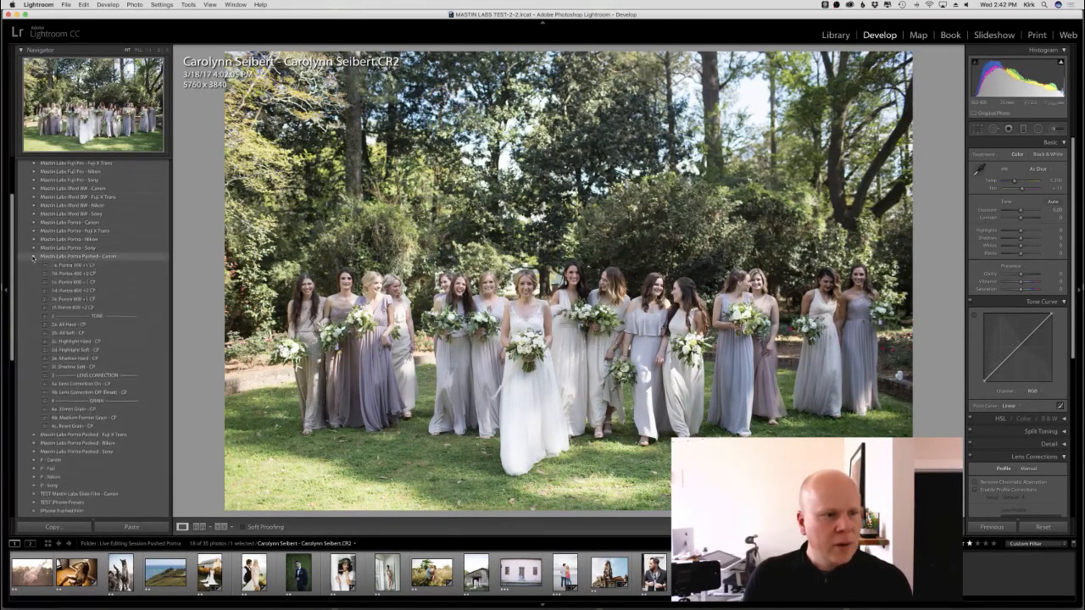
{"action": "left_click", "coordinate": [76, 291]}
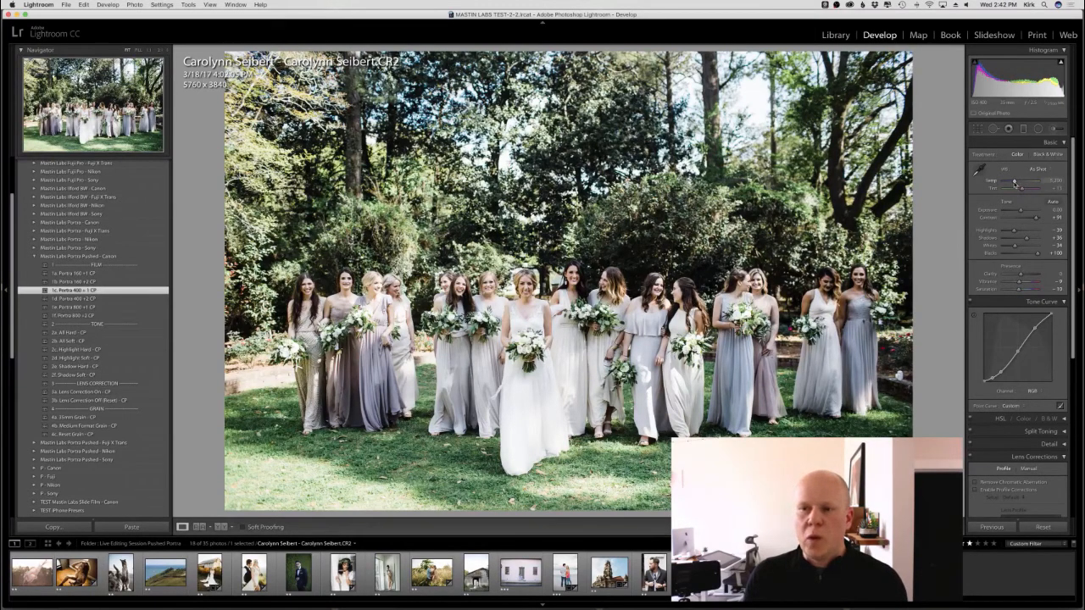
Step: Set the bridesmaids photo's Temp to about 6,160 and Exposure to about +0.30, and compare it with the unedited version
{"action": "left_click_drag", "start_coordinate": [1014, 181], "coordinate": [1018, 184]}
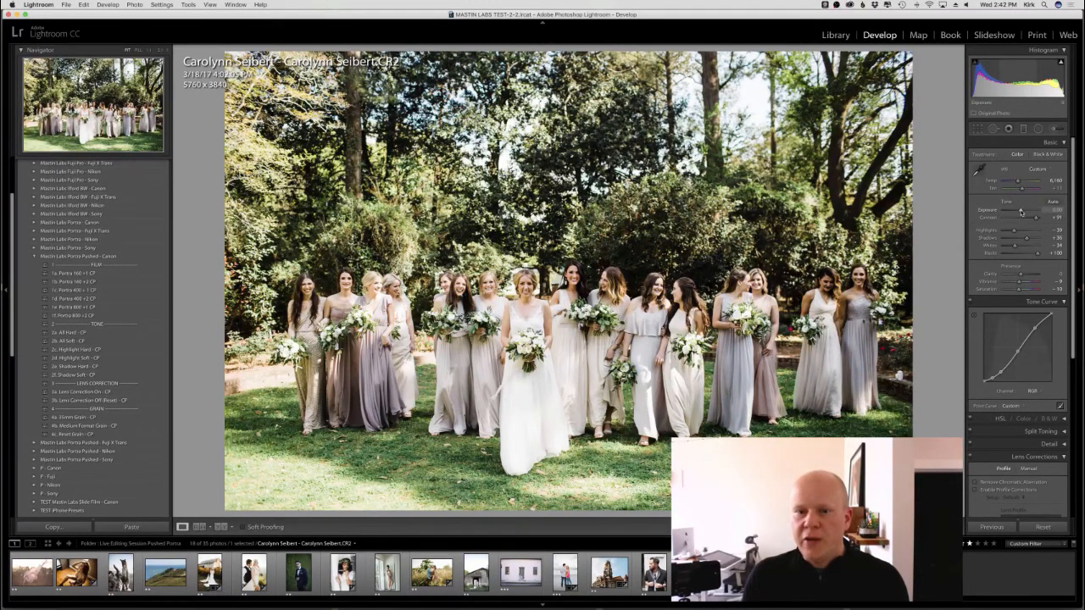
{"action": "left_click_drag", "start_coordinate": [1021, 211], "coordinate": [1023, 212]}
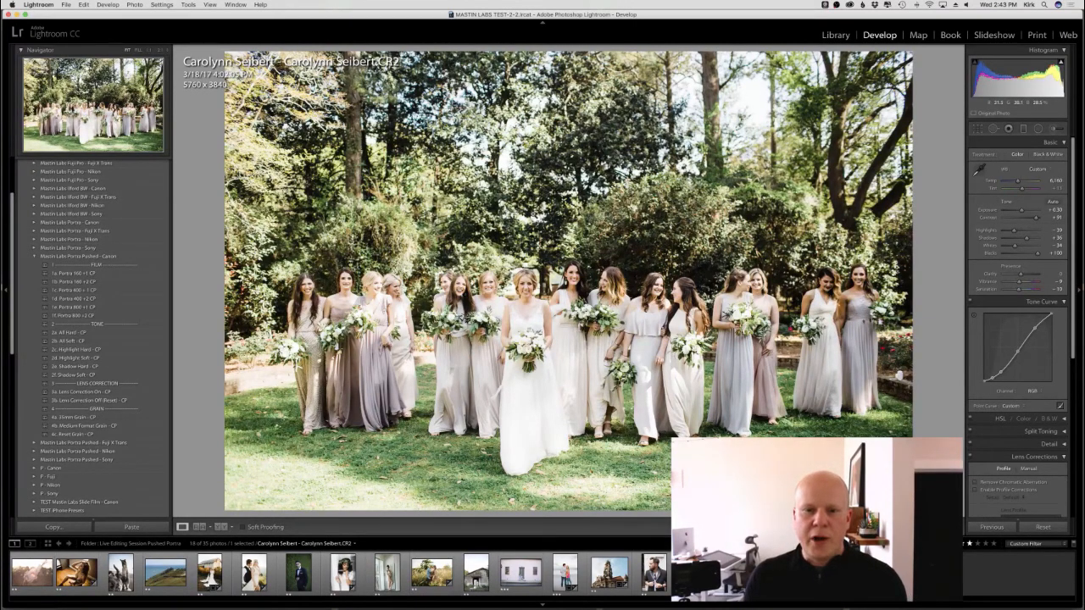
{"action": "key", "text": "backslash"}
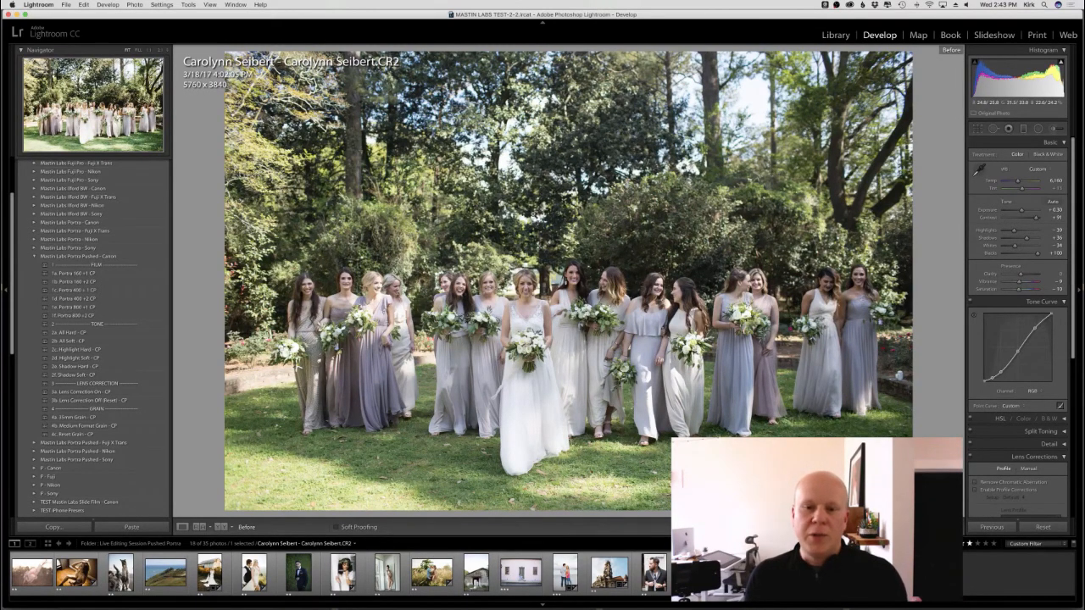
Step: View the edited version of the bridesmaids photo and inspect the bride and bridesmaids up close
{"action": "key", "text": "backslash"}
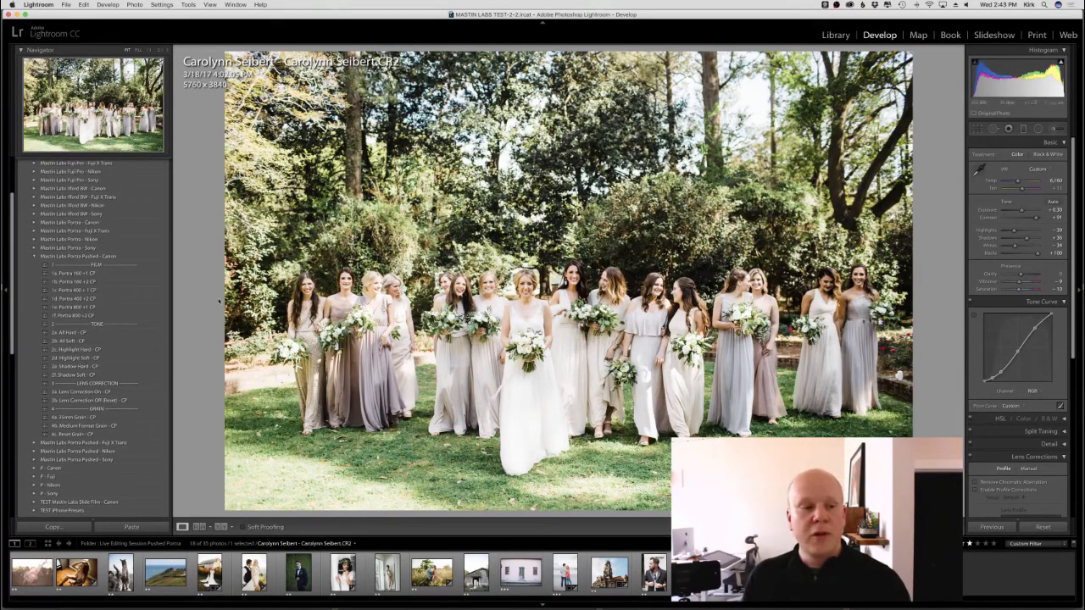
{"action": "left_click", "coordinate": [542, 391]}
{"action": "left_click_drag", "start_coordinate": [560, 397], "coordinate": [596, 389]}
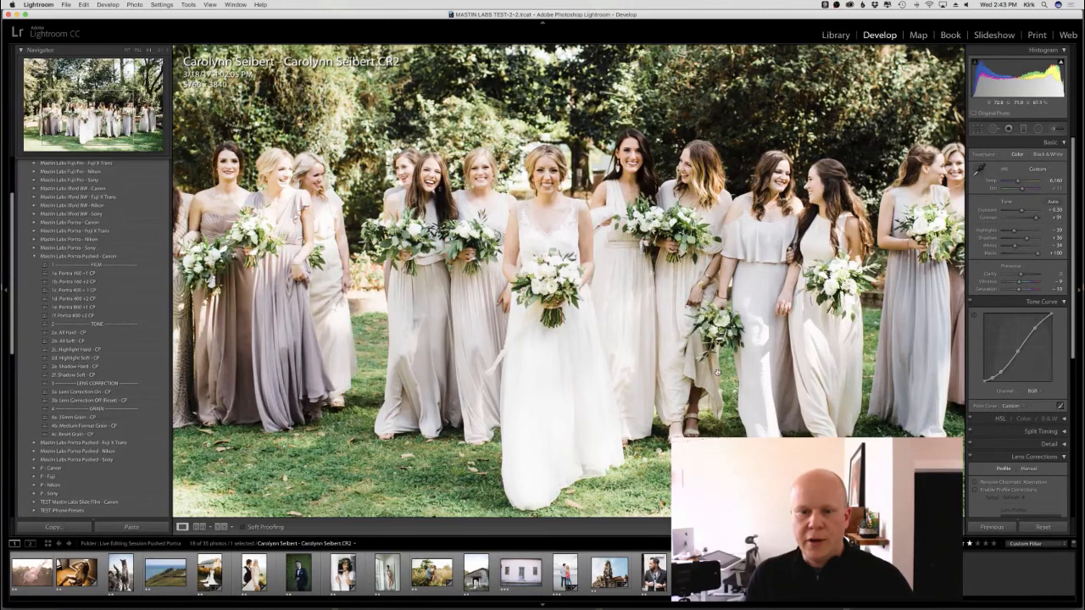
{"action": "left_click", "coordinate": [719, 374]}
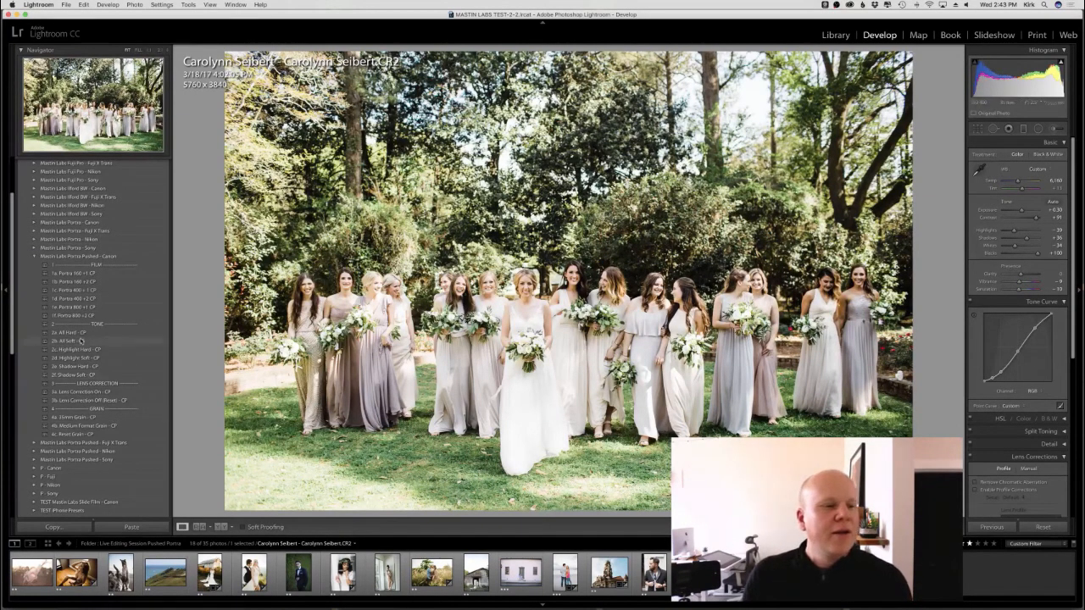
Step: Try the 2d. Highlight Soft - CP tone preset on the bridesmaids photo and compare the result with and without it
{"action": "left_click", "coordinate": [89, 362]}
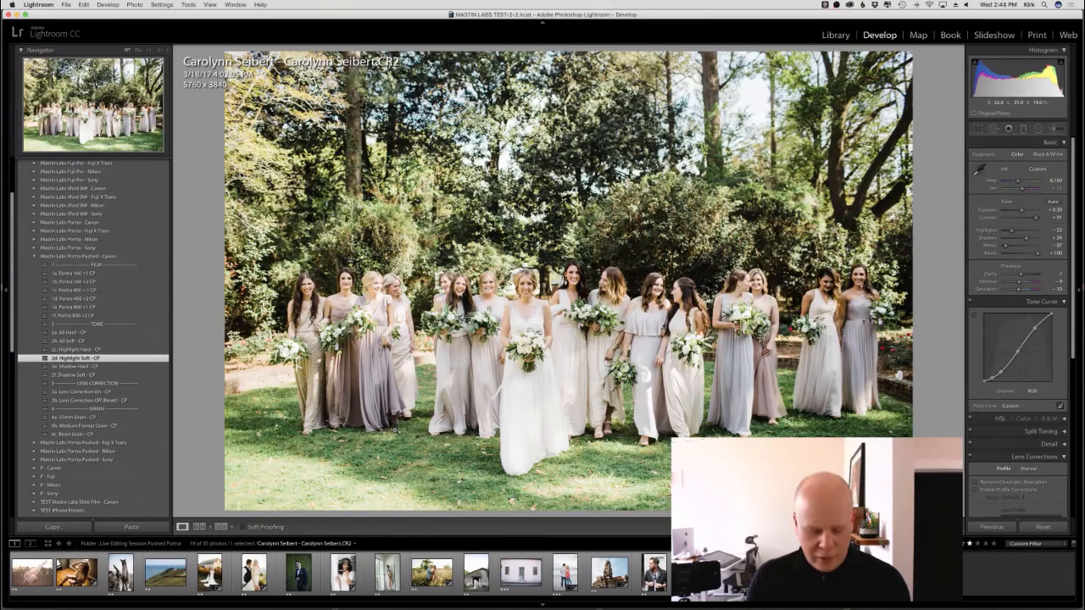
{"action": "key", "text": "ctrl+z"}
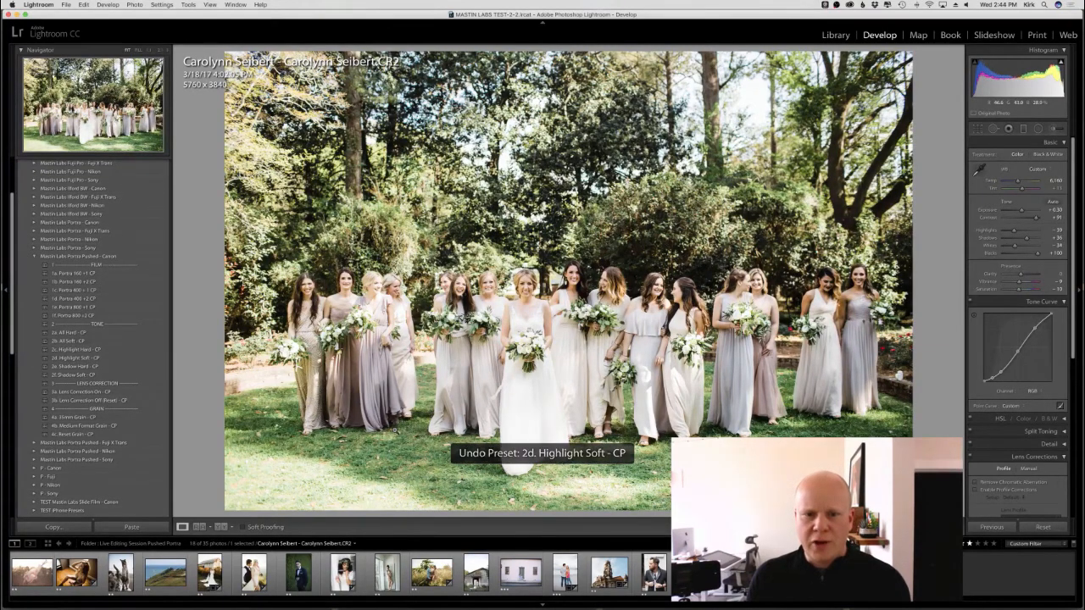
{"action": "key", "text": "super+shift+z"}
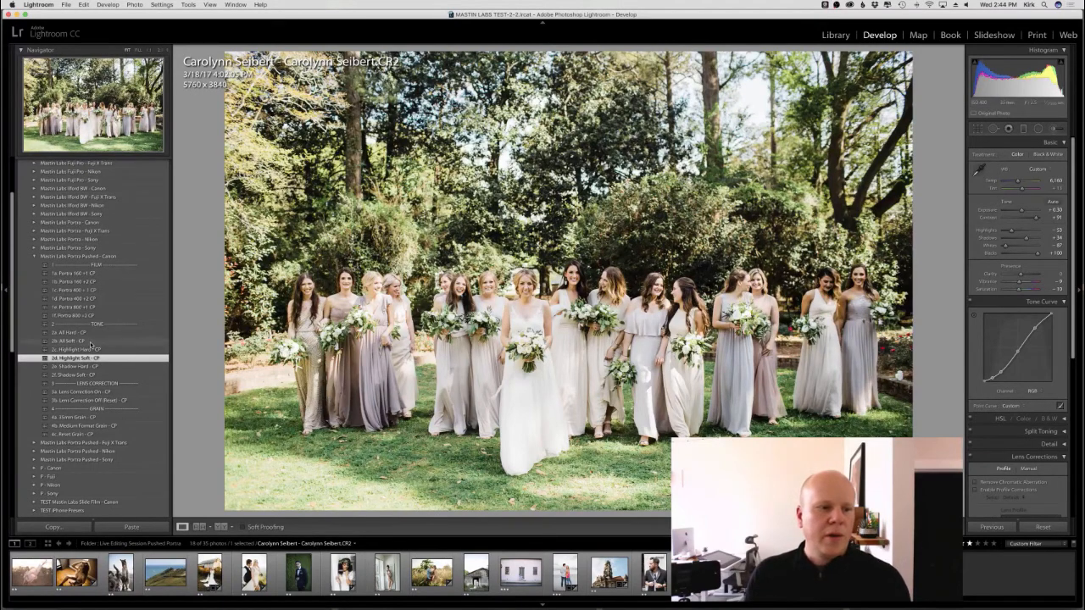
Step: Apply the 2b. All Soft - CP tone preset to the bridesmaids photo, comparing it against 1c. Portra 400 +1 CP alone
{"action": "left_click", "coordinate": [91, 341]}
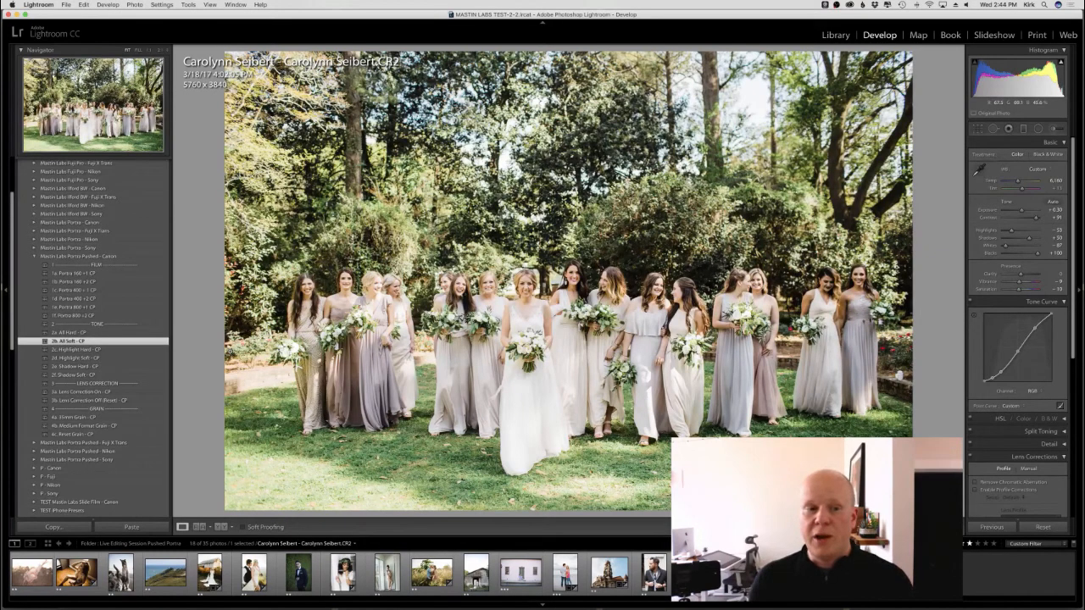
{"action": "left_click", "coordinate": [98, 290]}
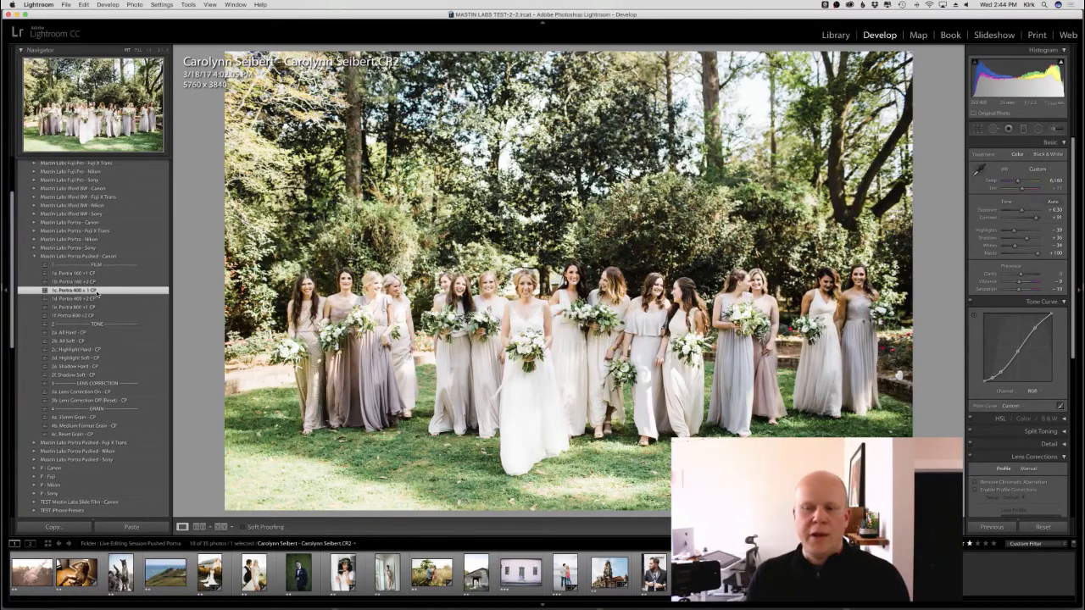
{"action": "left_click", "coordinate": [1063, 302]}
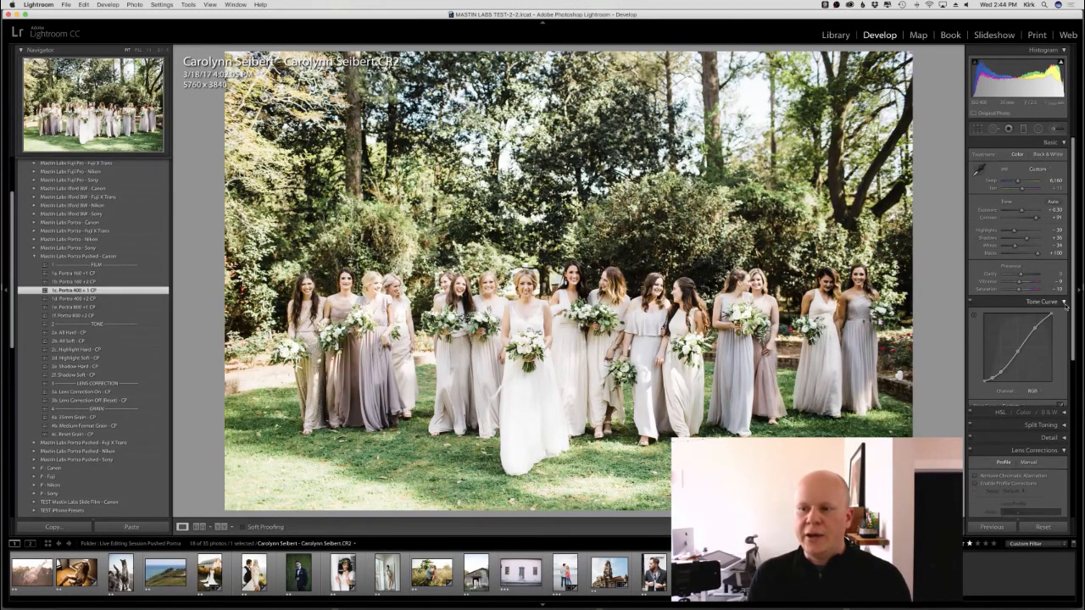
{"action": "left_click", "coordinate": [82, 341]}
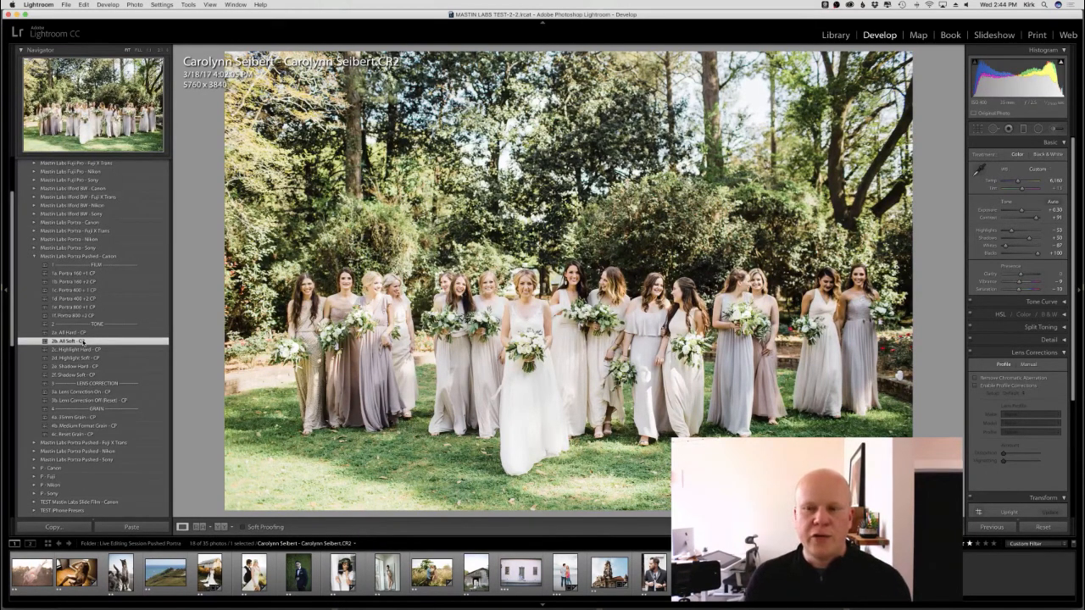
Step: Darken the bright grass in the photo's lower-left foreground with a small Adjustment Brush at Exposure about -1.03
{"action": "left_click", "coordinate": [1054, 129]}
{"action": "left_click_drag", "start_coordinate": [1023, 185], "coordinate": [1018, 179]}
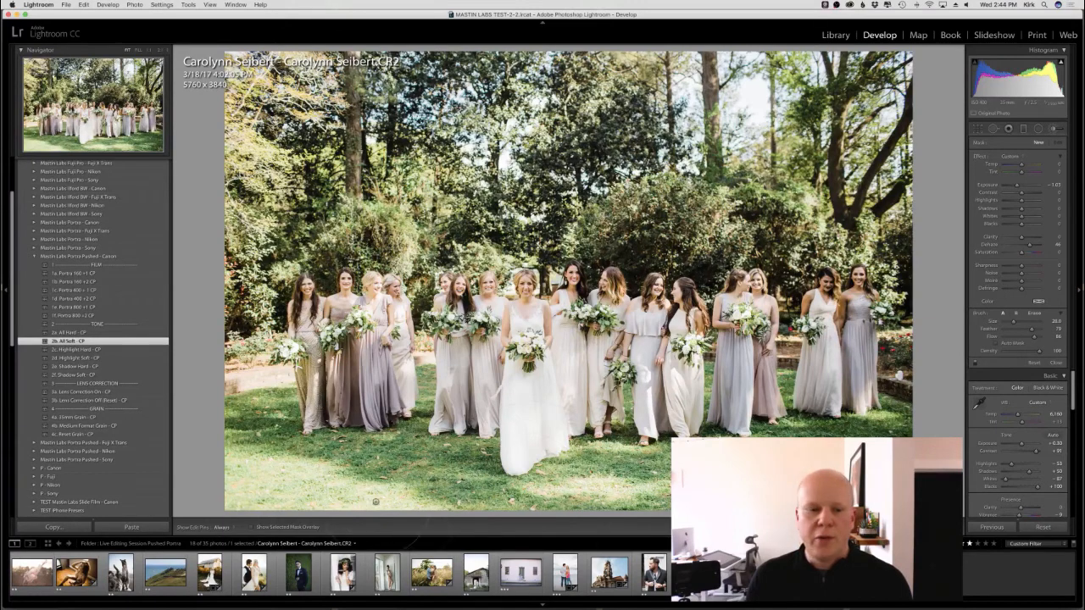
{"action": "key", "text": "bracketleft"}
{"action": "mouse_move", "coordinate": [370, 489]}
{"action": "left_mouse_down"}
{"action": "mouse_move", "coordinate": [331, 482]}
{"action": "mouse_move", "coordinate": [346, 480]}
{"action": "left_mouse_up"}
{"action": "left_click_drag", "start_coordinate": [279, 474], "coordinate": [378, 495]}
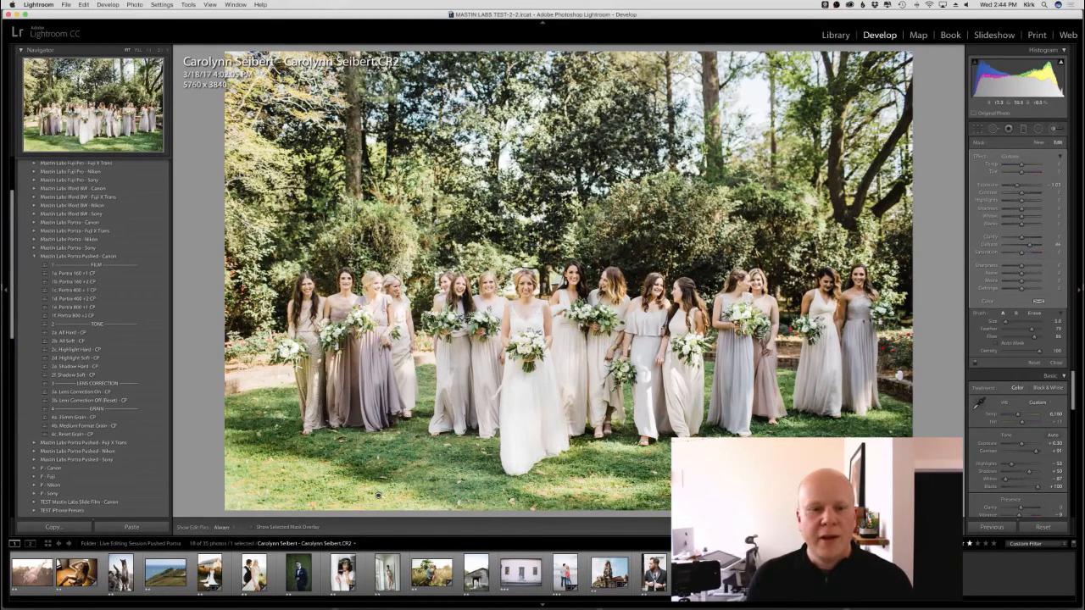
Step: Extend the darkening brush over the bright trees at the photo's upper left and down the bride's dress, resizing the brush as needed
{"action": "key", "text": "h"}
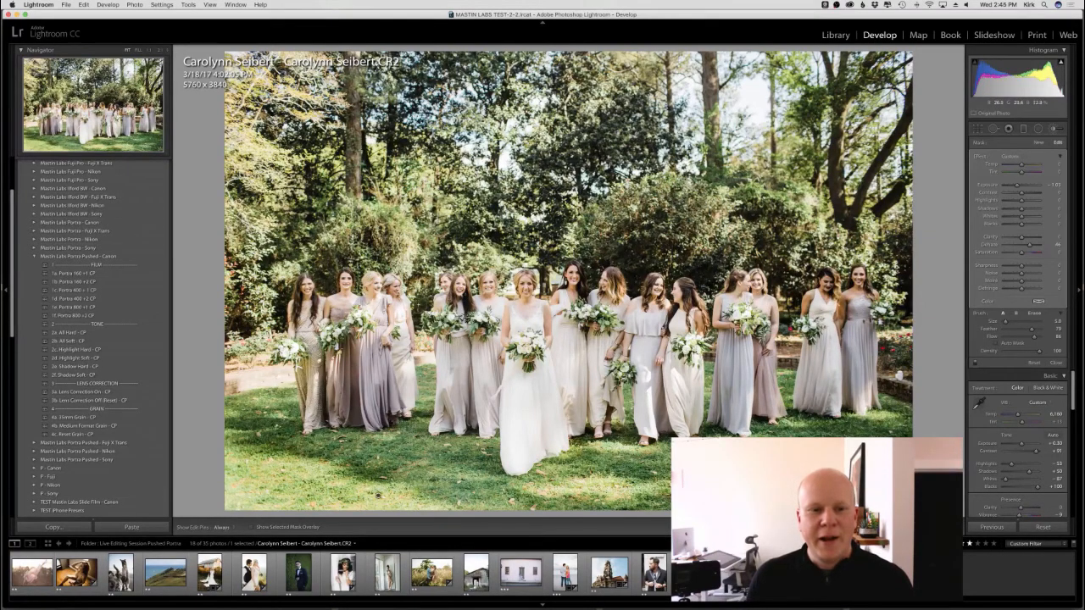
{"action": "key", "text": "h"}
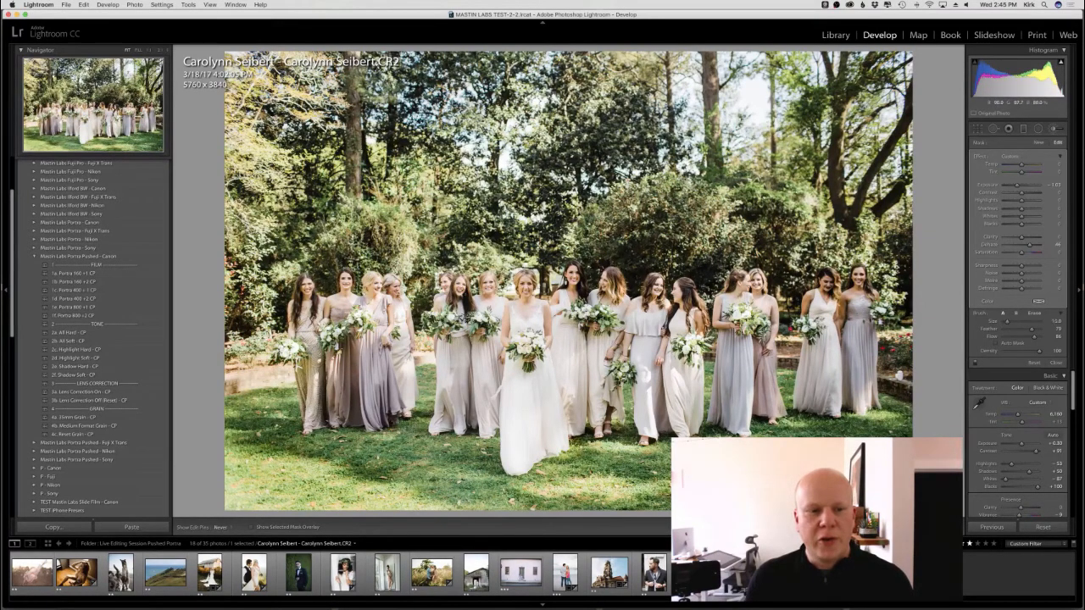
{"action": "mouse_move", "coordinate": [287, 67]}
{"action": "left_mouse_down"}
{"action": "mouse_move", "coordinate": [259, 132]}
{"action": "mouse_move", "coordinate": [297, 89]}
{"action": "mouse_move", "coordinate": [320, 119]}
{"action": "mouse_move", "coordinate": [273, 204]}
{"action": "left_mouse_up"}
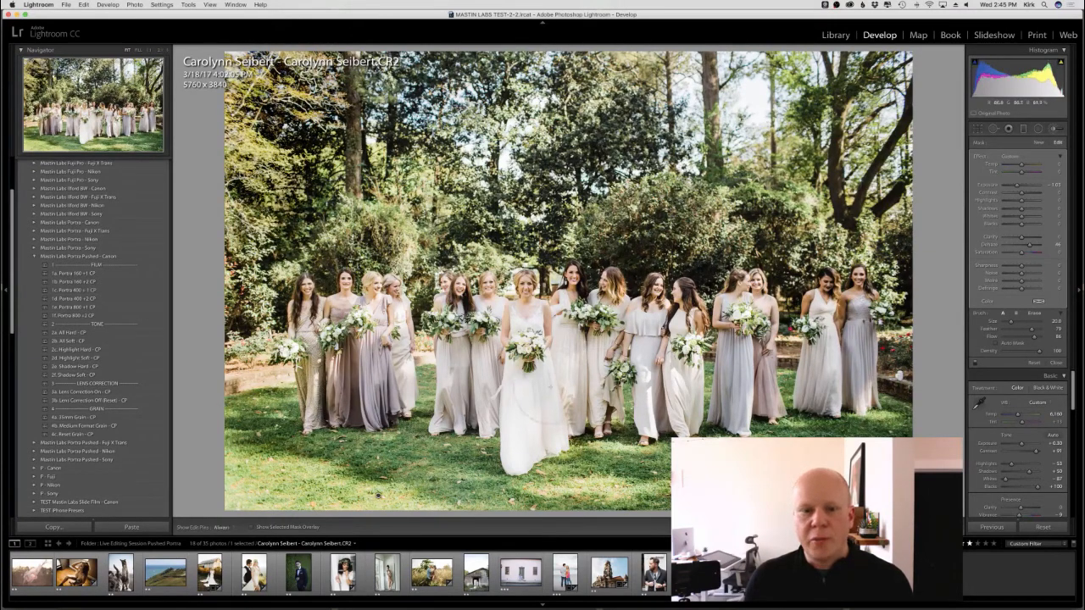
{"action": "key", "text": "["}
{"action": "key", "text": "["}
{"action": "key", "text": "["}
{"action": "key", "text": "["}
{"action": "left_click_drag", "start_coordinate": [534, 466], "coordinate": [529, 373]}
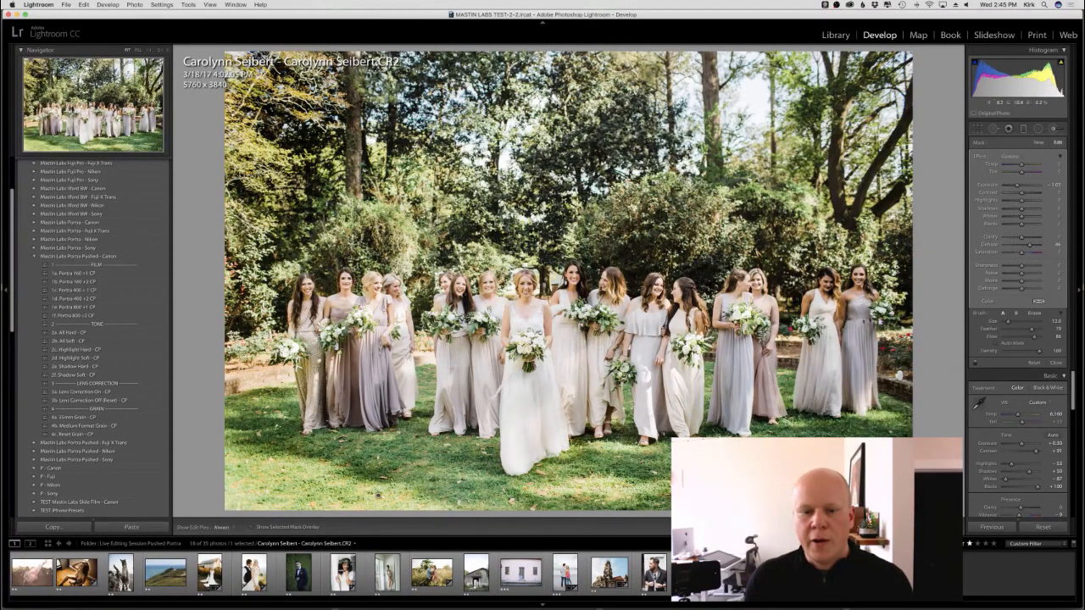
{"action": "key", "text": "]"}
{"action": "key", "text": "]"}
{"action": "key", "text": "]"}
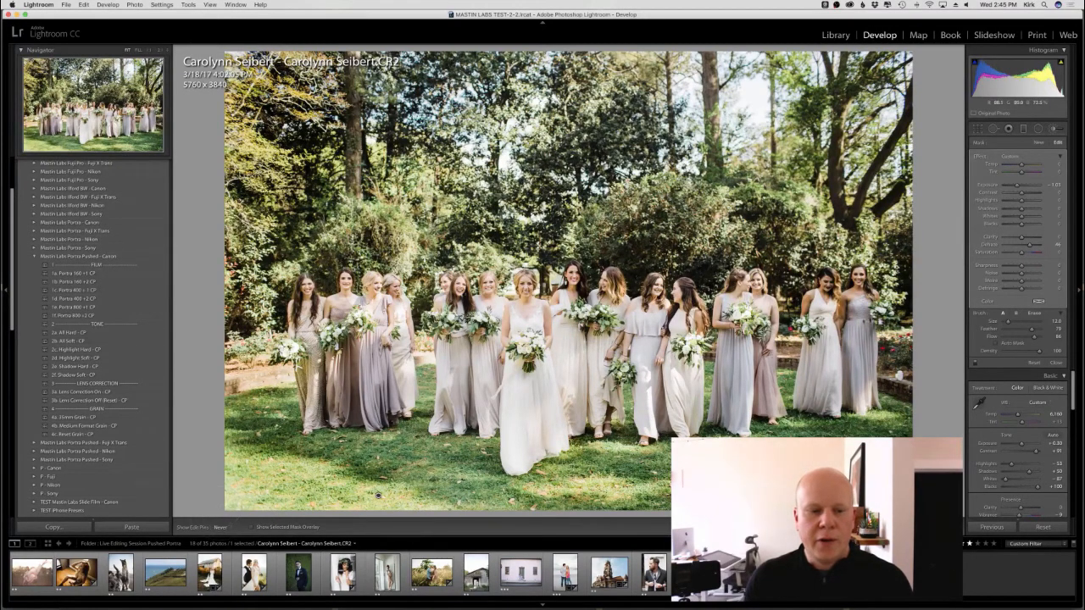
Step: Fine-tune the brushed areas' Exposure to about -0.9 and compare the bridesmaids photo with its earlier version
{"action": "key", "text": "h"}
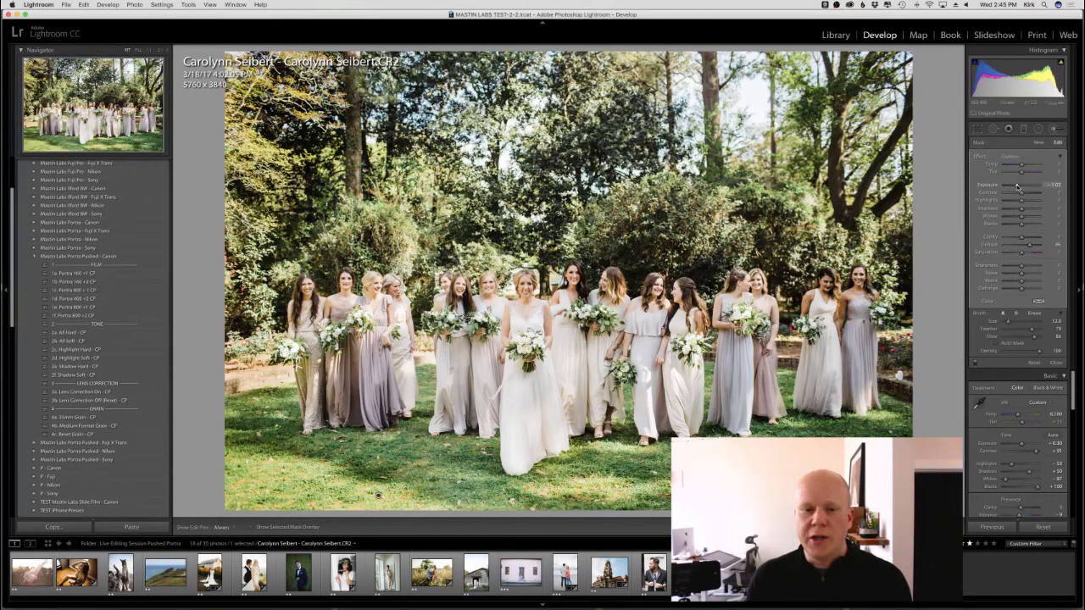
{"action": "left_click_drag", "start_coordinate": [1016, 186], "coordinate": [1015, 187]}
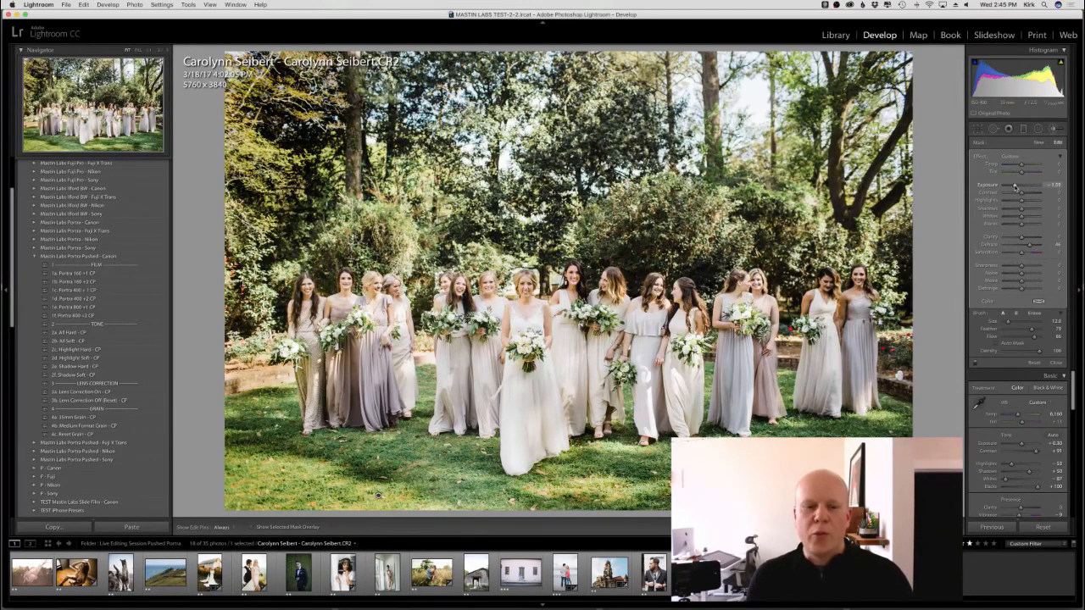
{"action": "left_click_drag", "start_coordinate": [1014, 186], "coordinate": [1020, 186]}
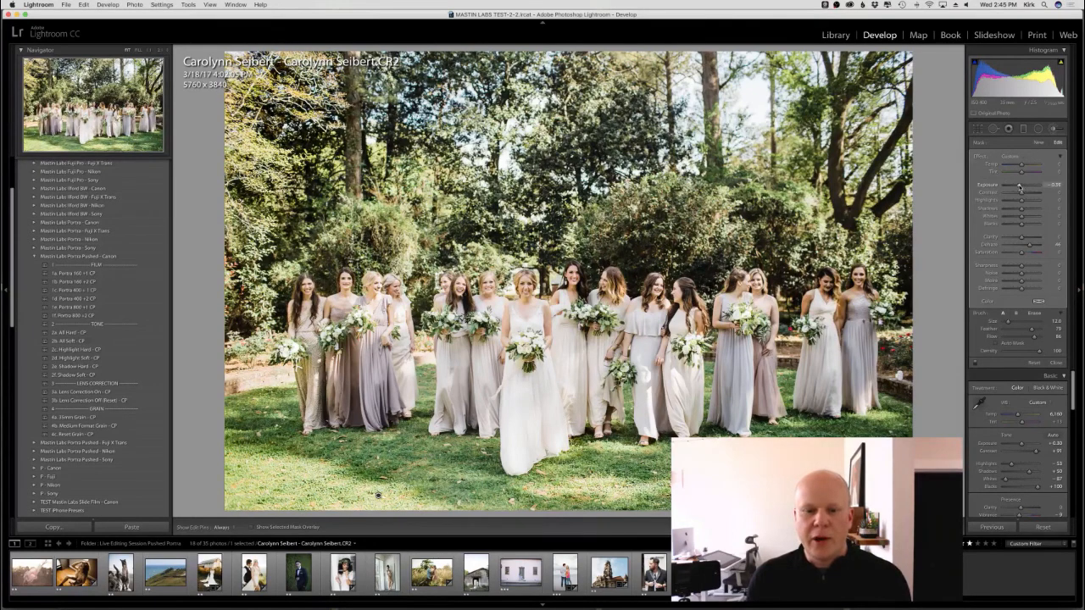
{"action": "left_click_drag", "start_coordinate": [1020, 186], "coordinate": [1017, 187]}
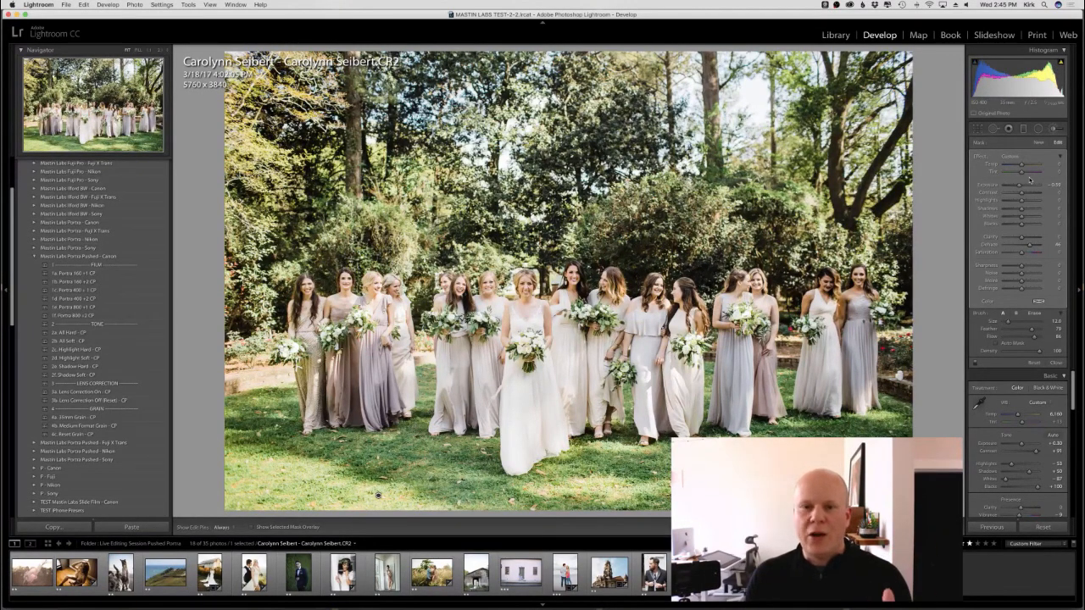
{"action": "key", "text": "backslash"}
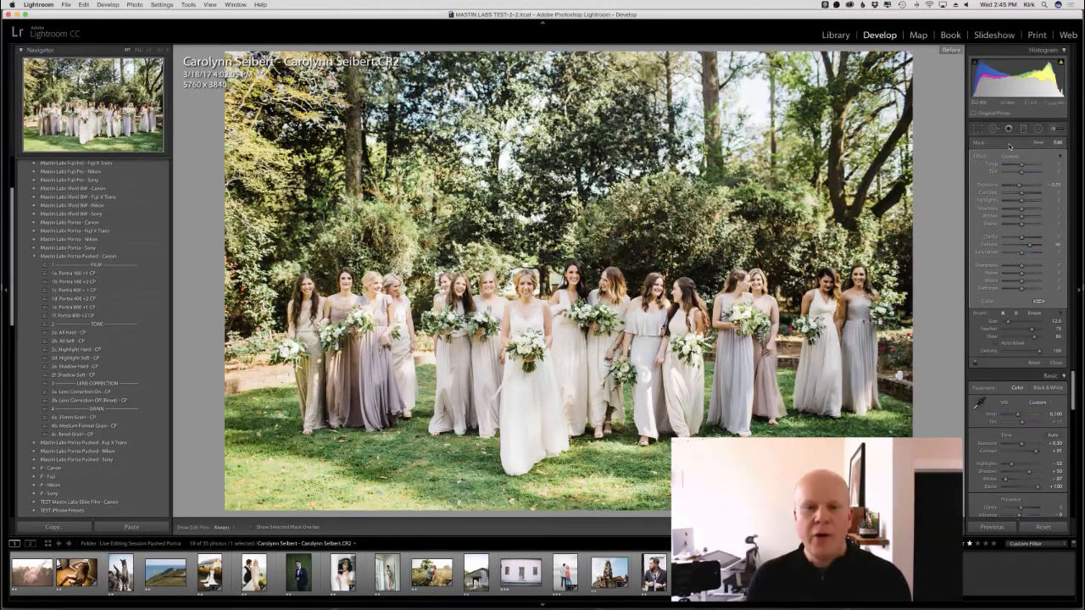
{"action": "key", "text": "backslash"}
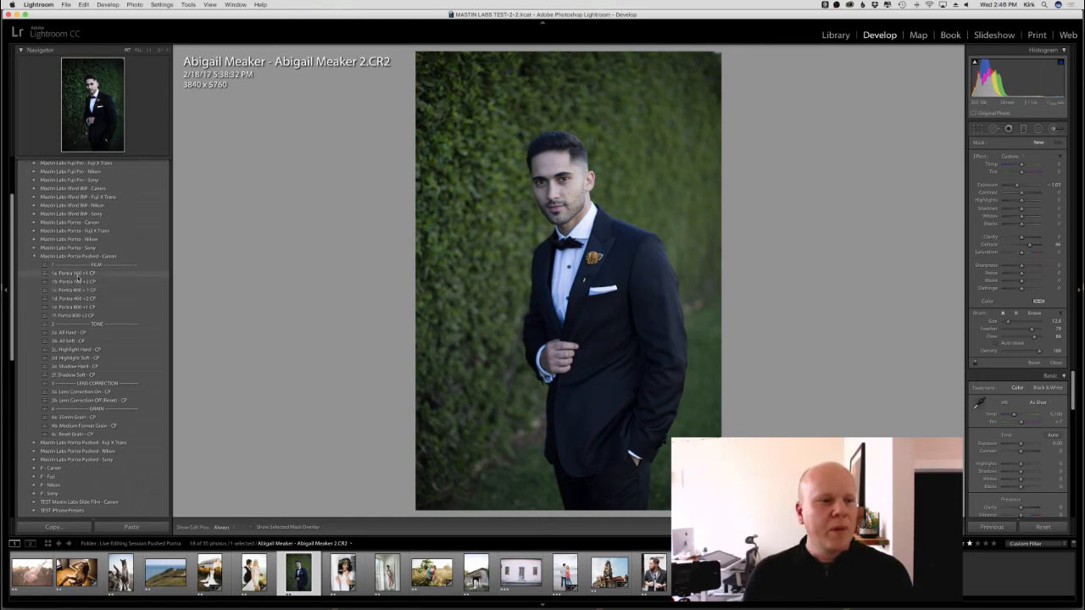
Step: Apply the 1a. Portra 160 +1 CP and 3a. Lens Correction On - CP presets to the groom portrait by the hedge
{"action": "left_click", "coordinate": [77, 277]}
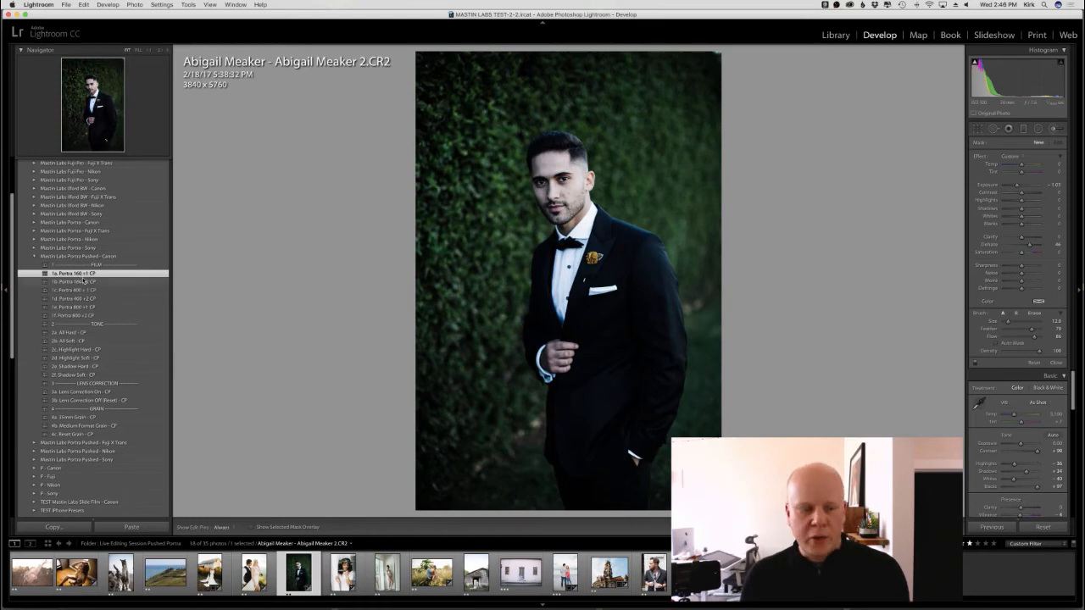
{"action": "scroll", "coordinate": [85, 277], "scroll_direction": "down", "scroll_amount": 1}
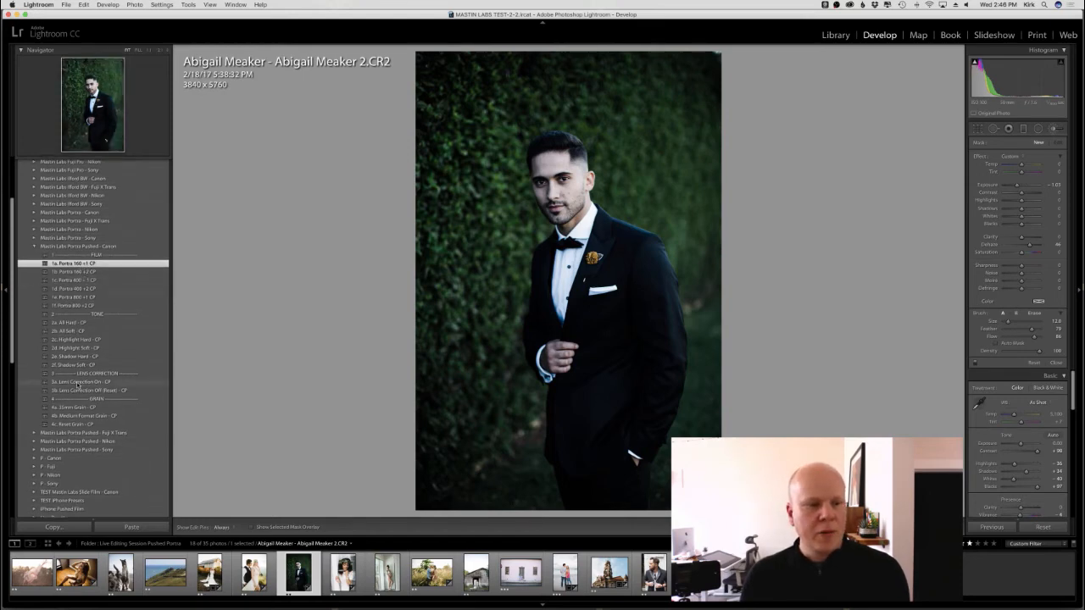
{"action": "left_click", "coordinate": [78, 383]}
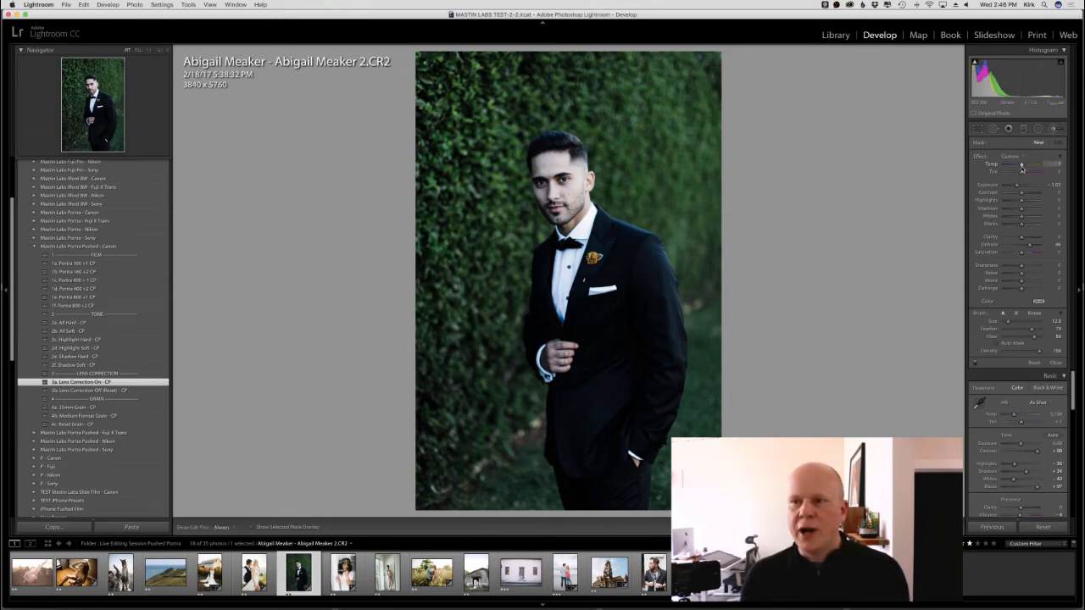
Step: Close the Adjustment Brush and set the groom portrait's Temp to about 7,390, Tint to +21 and Exposure to about +0.20
{"action": "double_click", "coordinate": [1023, 167]}
{"action": "left_click", "coordinate": [1052, 129]}
{"action": "left_click_drag", "start_coordinate": [1014, 180], "coordinate": [1021, 212]}
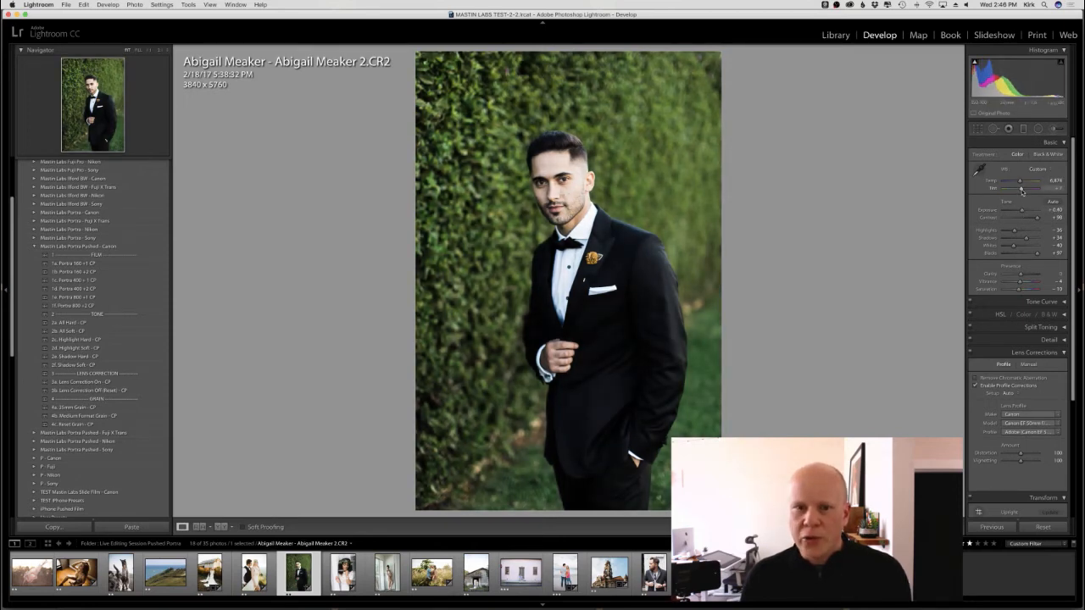
{"action": "left_click_drag", "start_coordinate": [1022, 191], "coordinate": [1023, 192]}
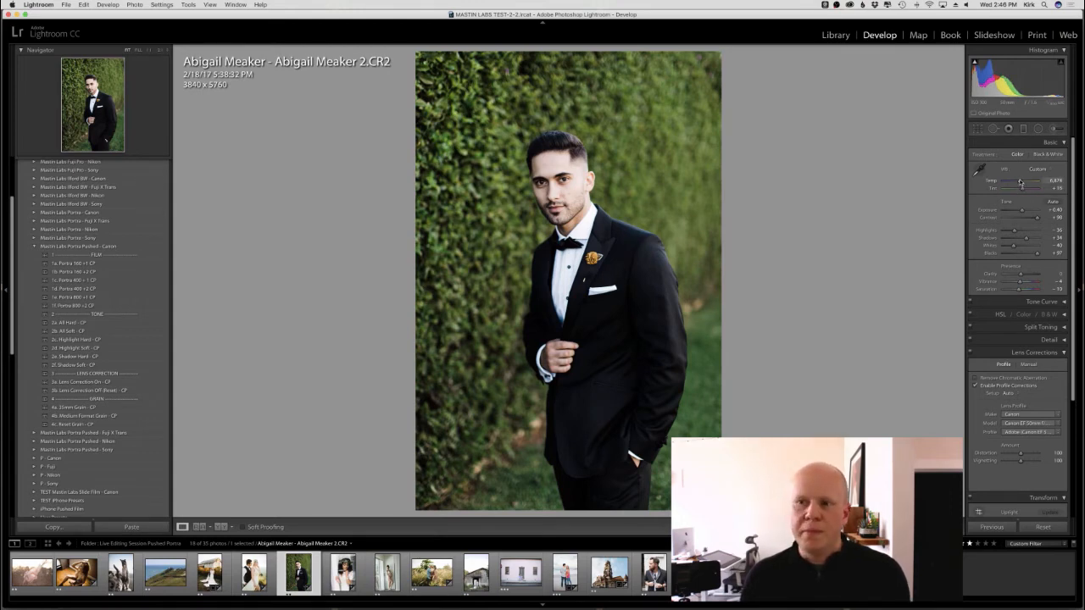
{"action": "left_click_drag", "start_coordinate": [1019, 182], "coordinate": [1021, 213]}
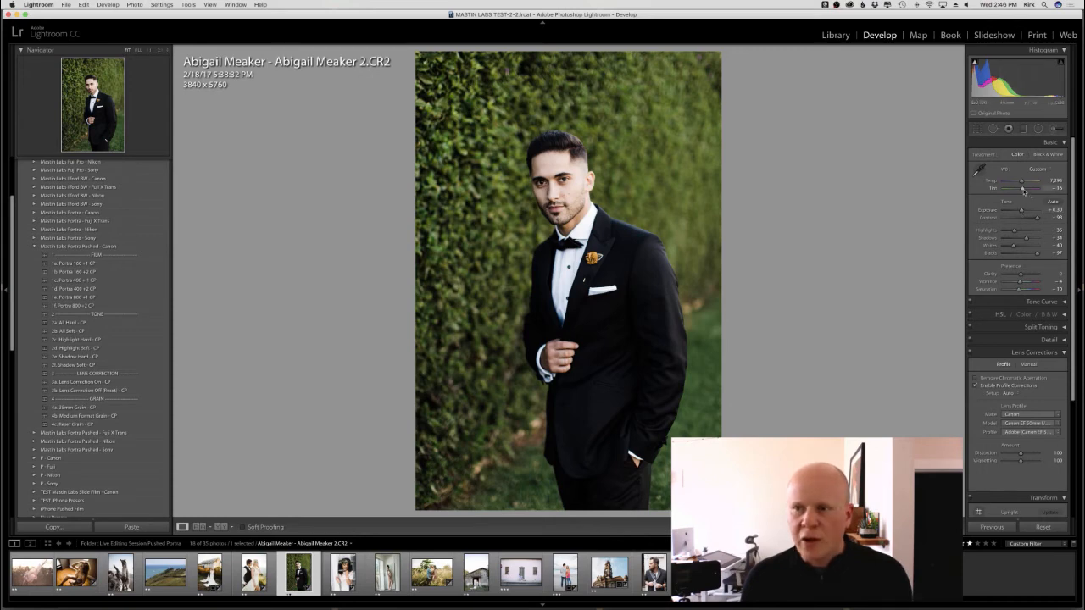
{"action": "left_click_drag", "start_coordinate": [1022, 189], "coordinate": [1023, 190]}
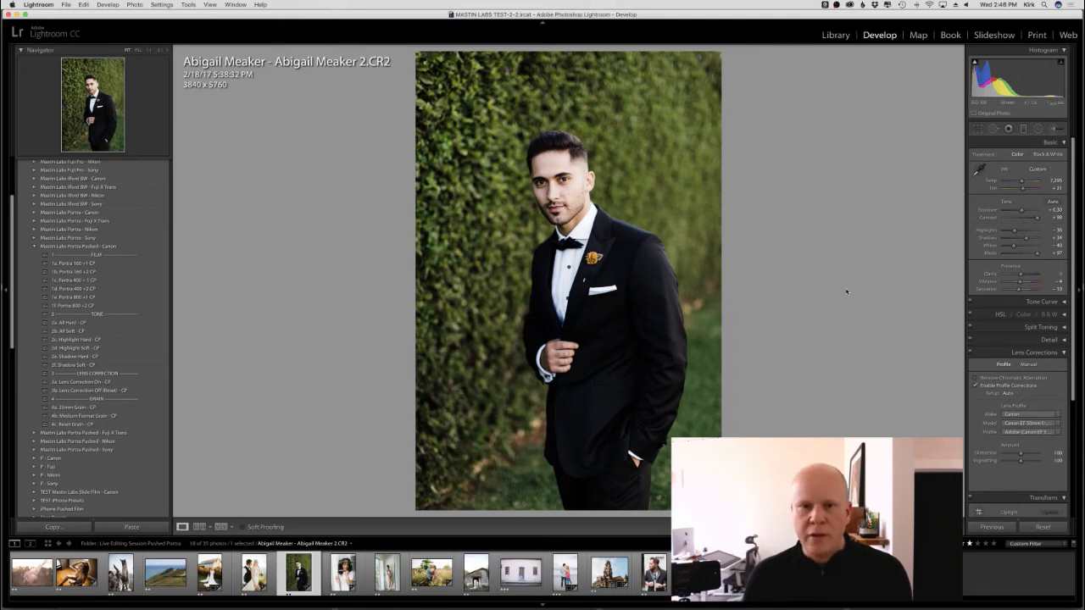
Step: Compare the edited groom portrait with its unedited version several times
{"action": "key", "text": "backslash"}
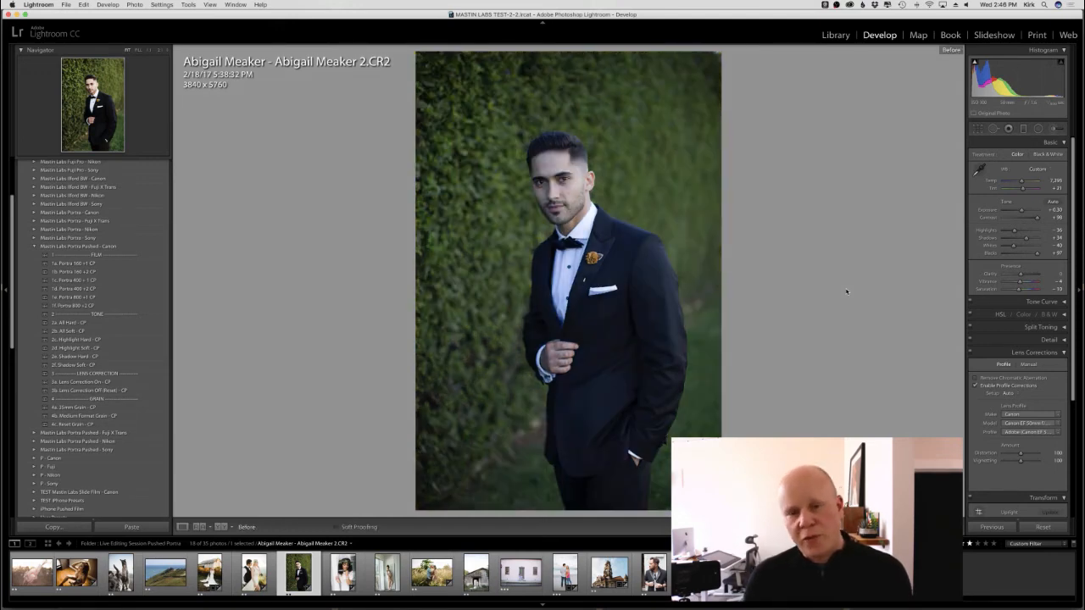
{"action": "key", "text": "backslash"}
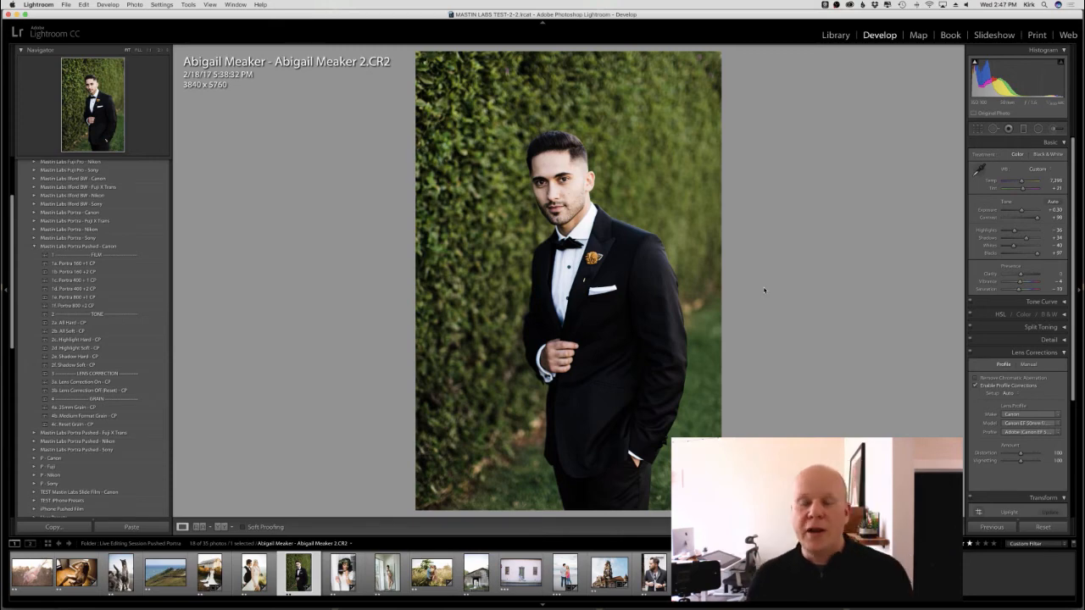
{"action": "key", "text": "backslash"}
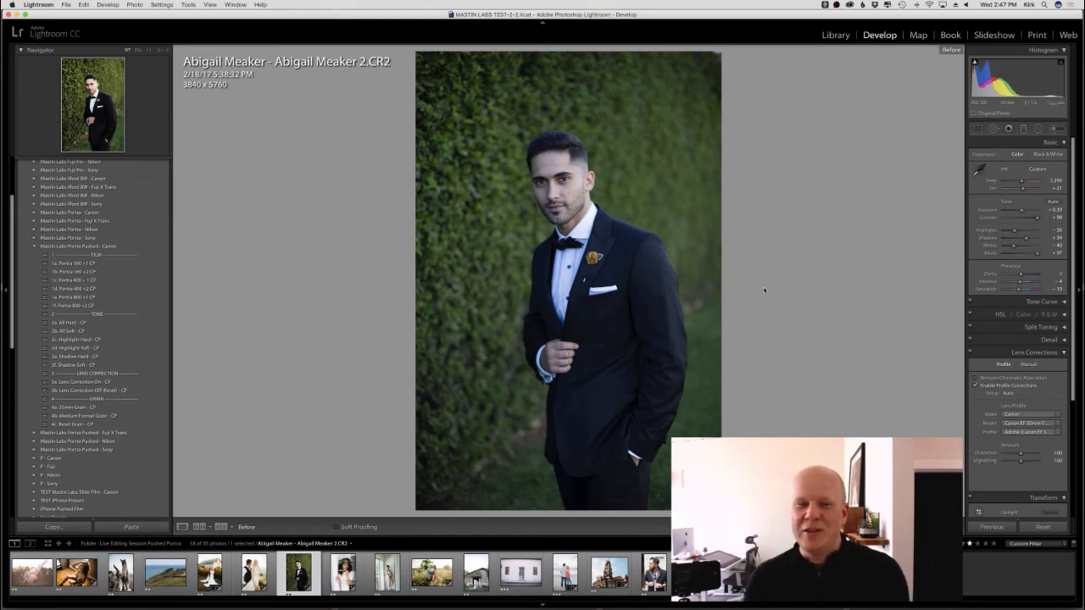
{"action": "key", "text": "backslash"}
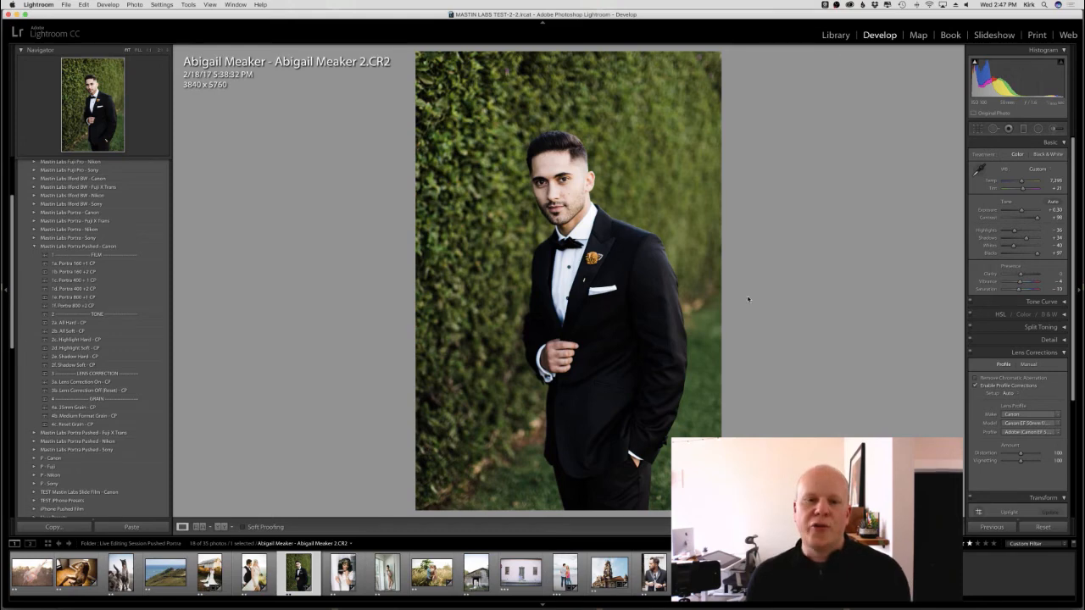
{"action": "key", "text": "backslash"}
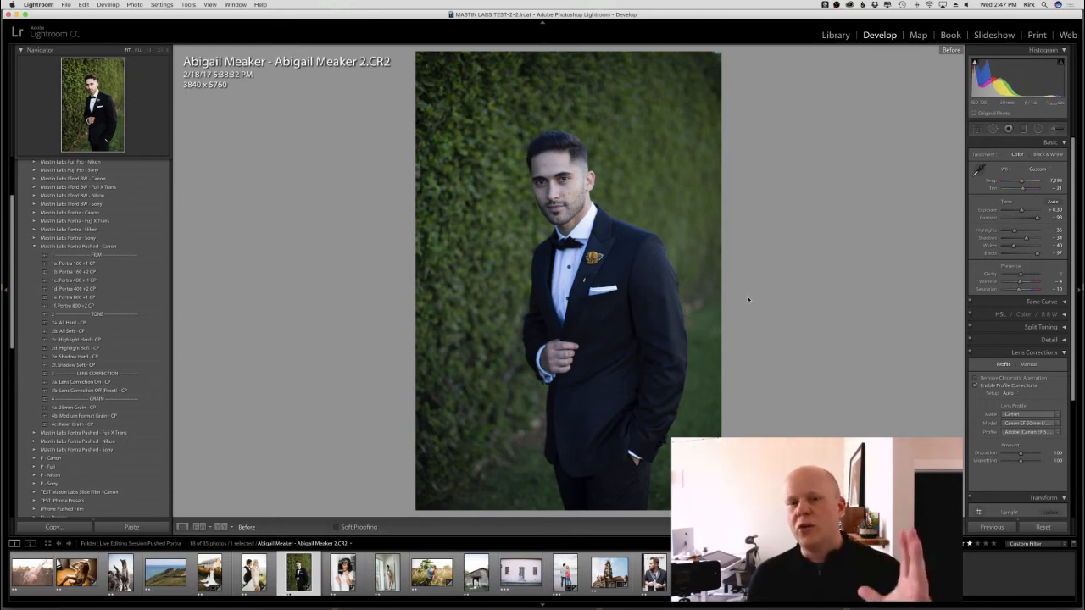
Step: Return the groom portrait to its edited view and open the Portra 160 +1 Canon collection in the Library
{"action": "key", "text": "backslash"}
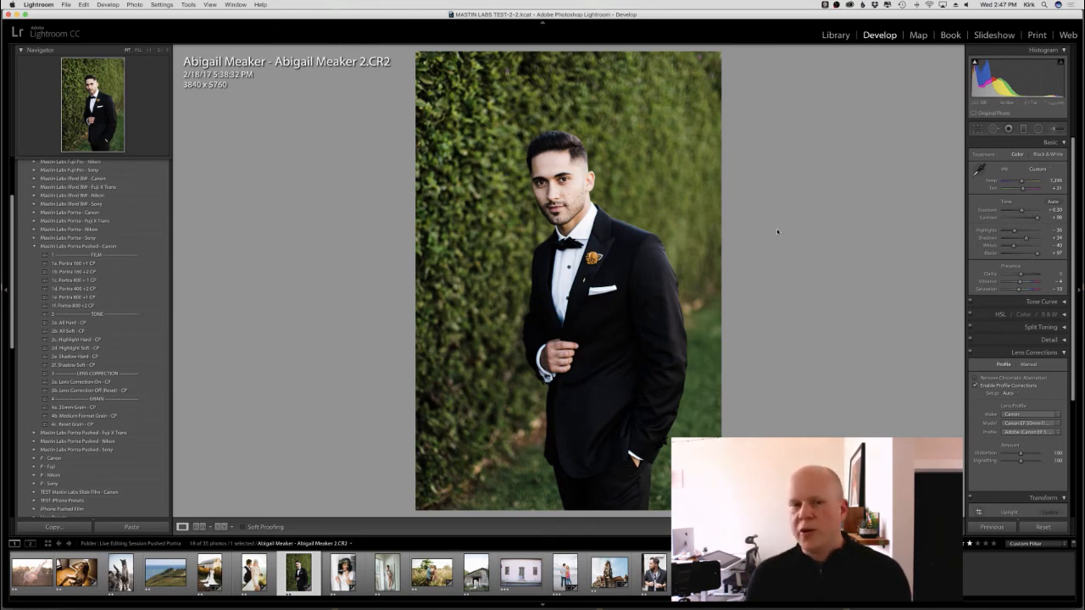
{"action": "left_click", "coordinate": [838, 36]}
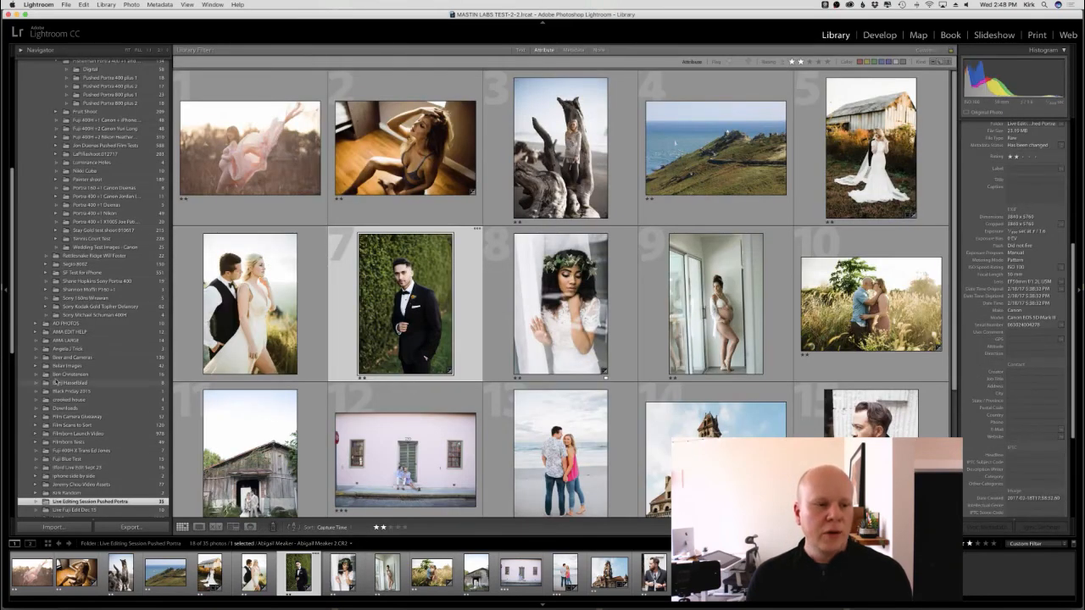
{"action": "scroll", "coordinate": [83, 384], "scroll_direction": "down", "scroll_amount": 10}
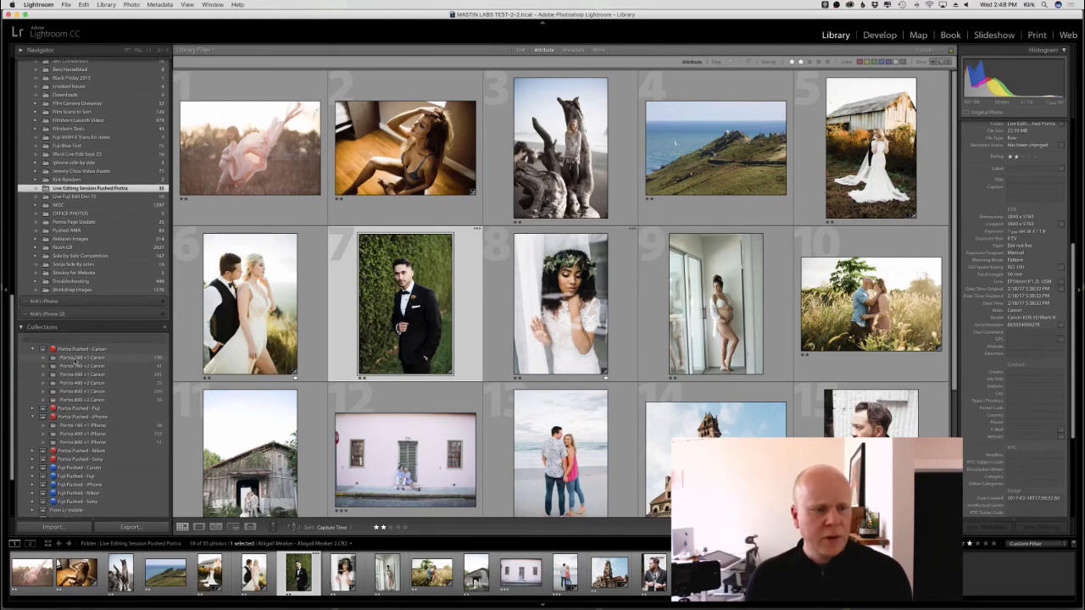
{"action": "left_click", "coordinate": [85, 358]}
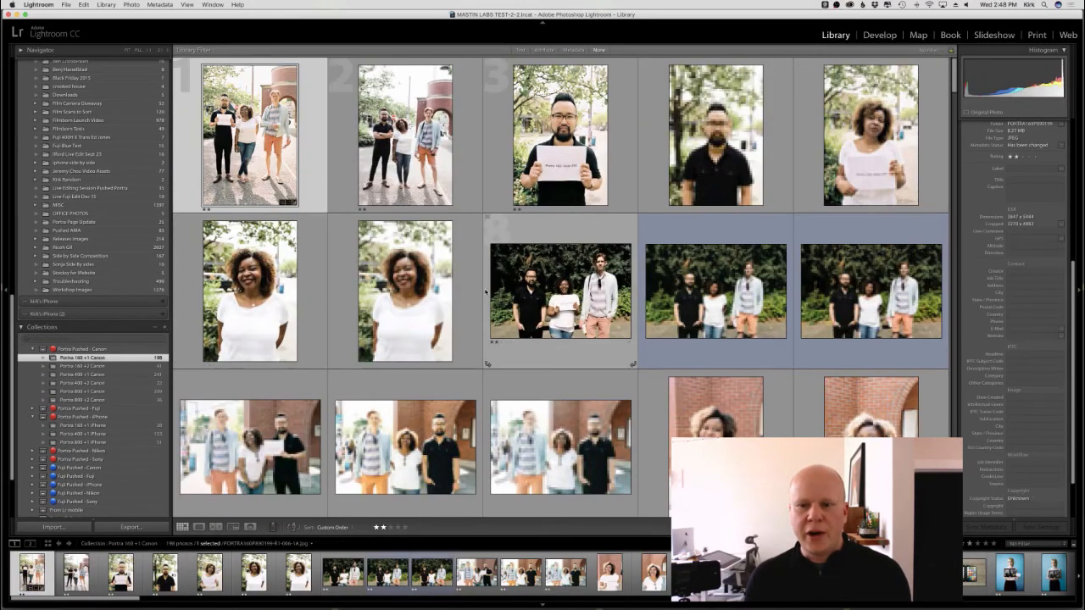
Step: Browse the Portra 160 +1 Canon collection for a matching pair of film scan and digital photo
{"action": "scroll", "coordinate": [489, 289], "scroll_direction": "down", "scroll_amount": 3}
{"action": "scroll", "coordinate": [489, 289], "scroll_direction": "down", "scroll_amount": 10}
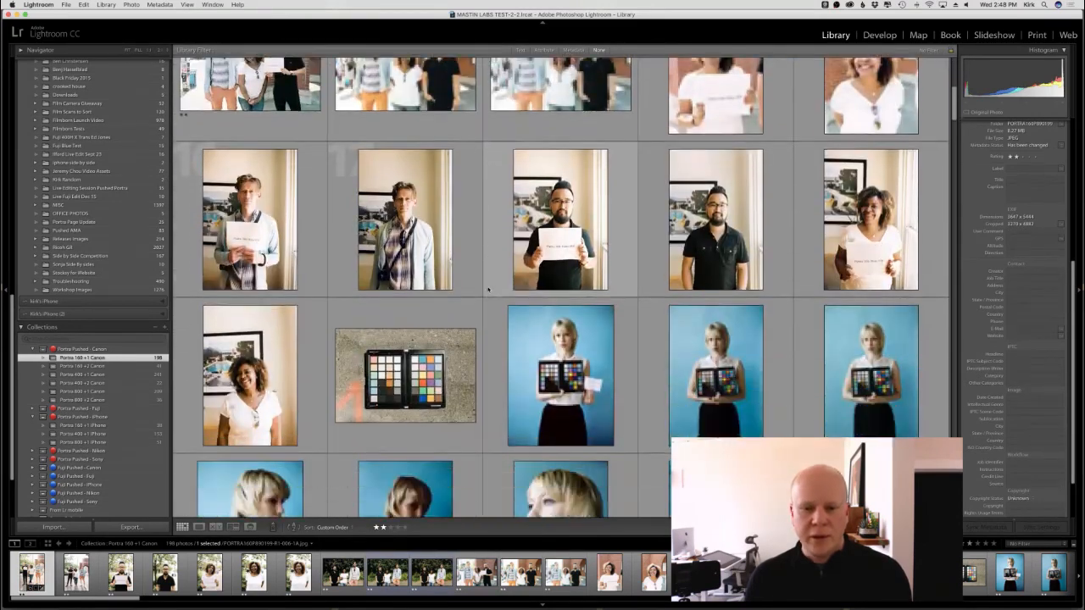
{"action": "scroll", "coordinate": [487, 290], "scroll_direction": "down", "scroll_amount": 15}
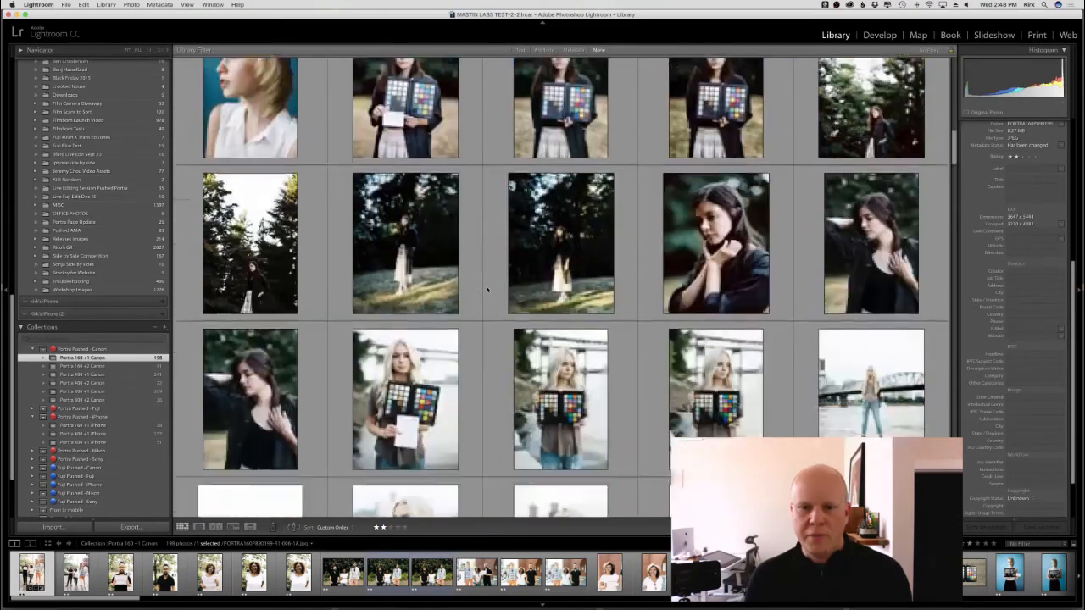
{"action": "scroll", "coordinate": [487, 290], "scroll_direction": "down", "scroll_amount": 1}
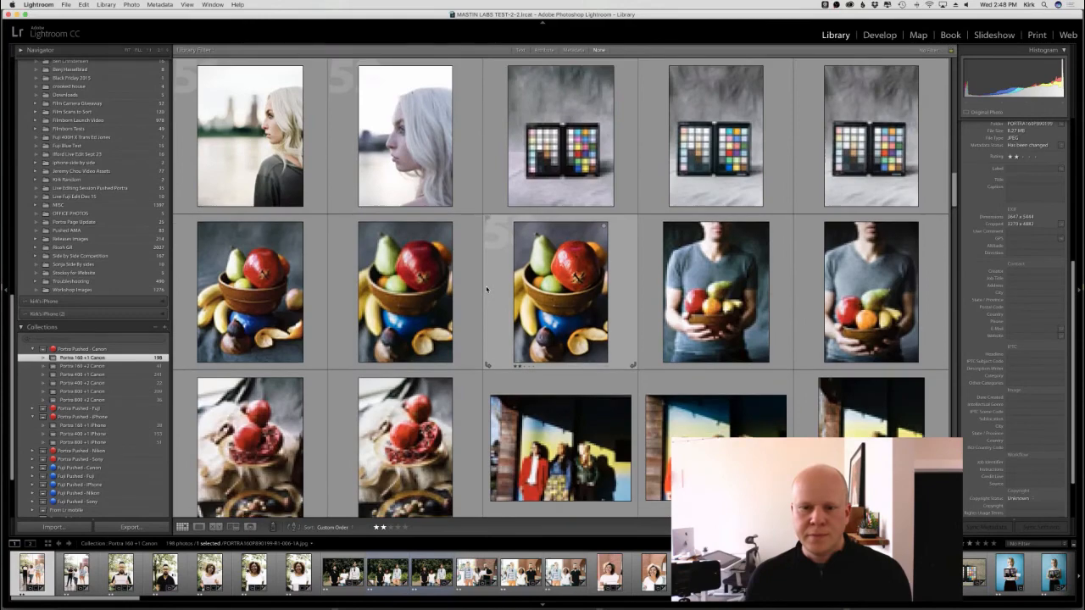
{"action": "scroll", "coordinate": [487, 290], "scroll_direction": "down", "scroll_amount": 20}
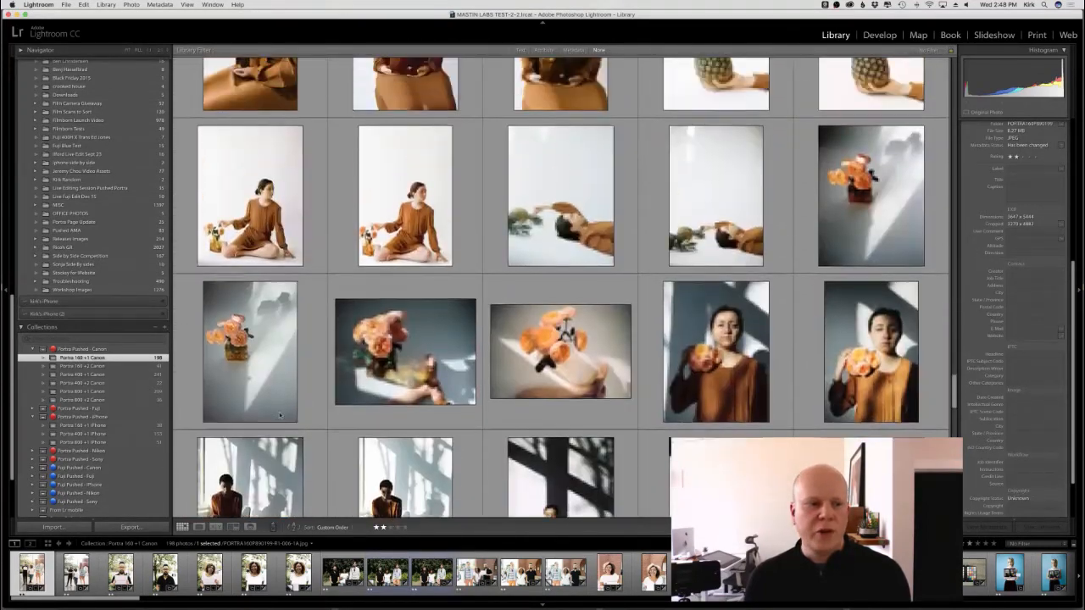
{"action": "scroll", "coordinate": [500, 256], "scroll_direction": "up", "scroll_amount": 15}
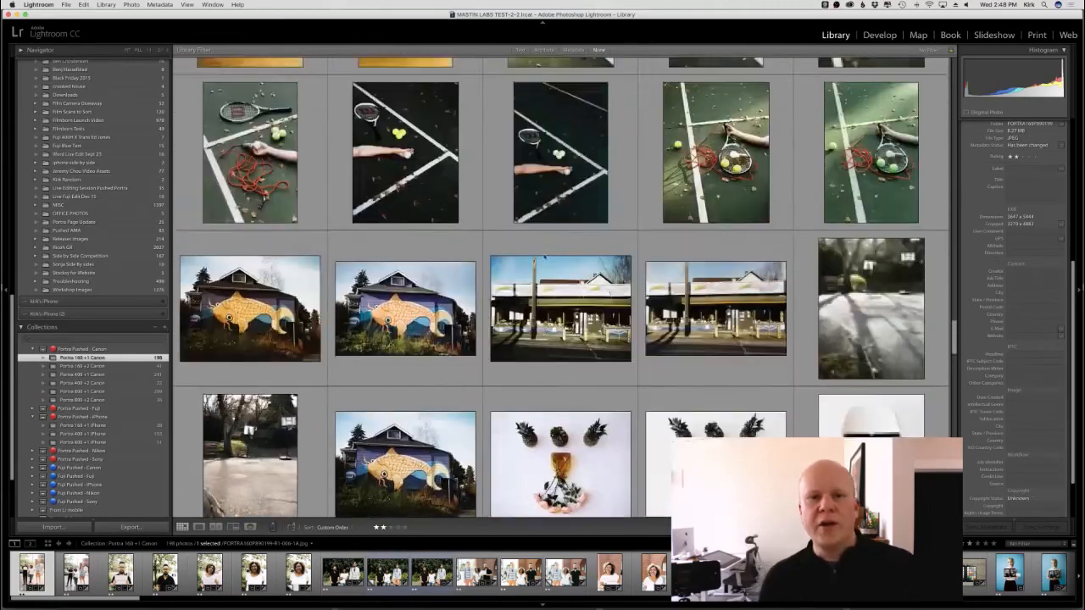
{"action": "scroll", "coordinate": [543, 256], "scroll_direction": "up", "scroll_amount": 5}
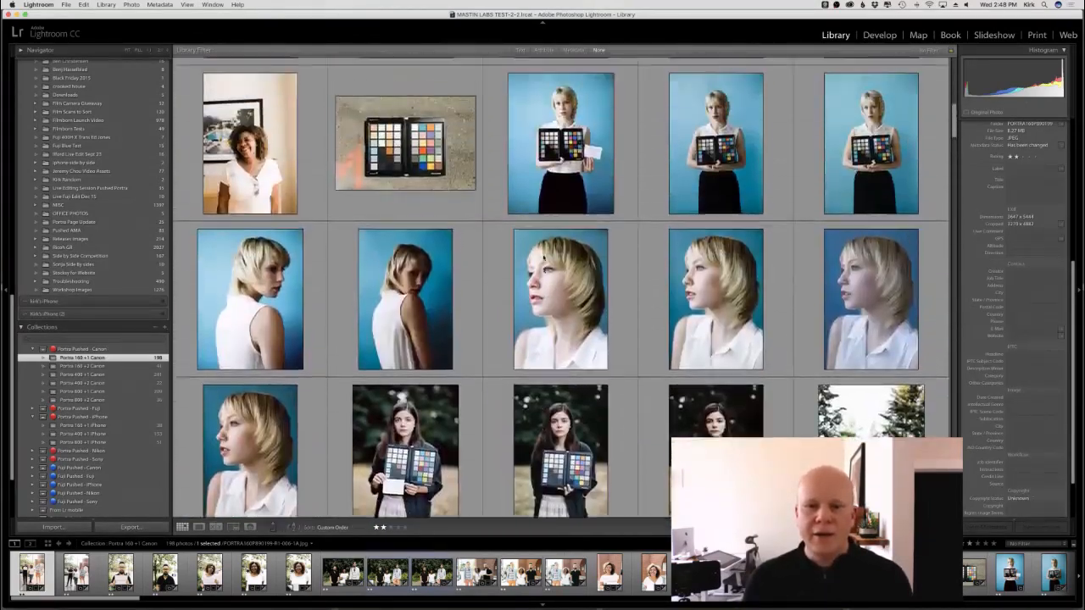
{"action": "scroll", "coordinate": [884, 155], "scroll_direction": "down", "scroll_amount": 2}
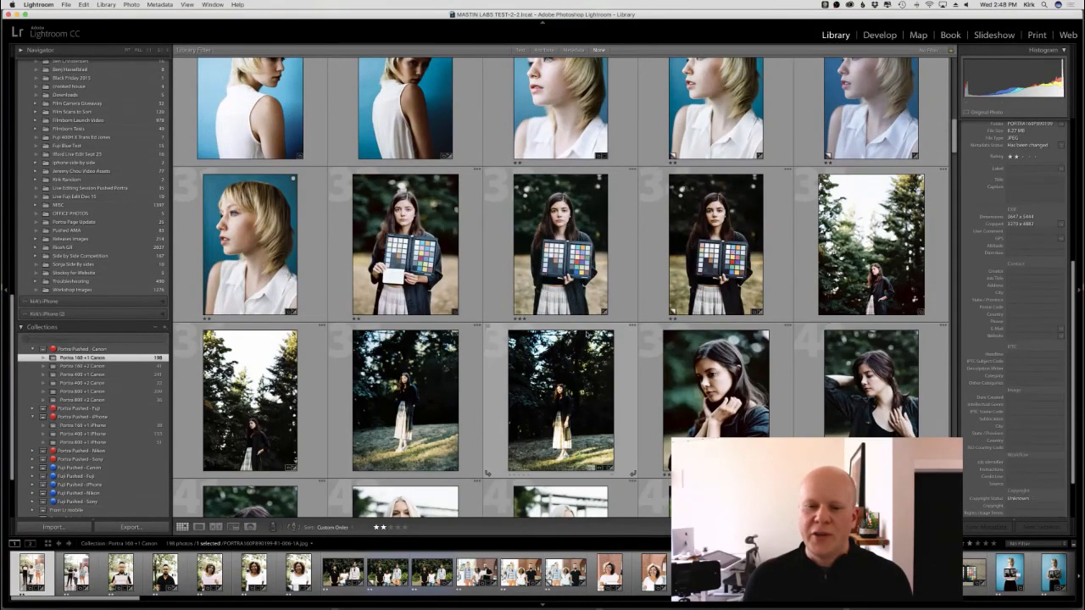
{"action": "scroll", "coordinate": [592, 335], "scroll_direction": "down", "scroll_amount": 10}
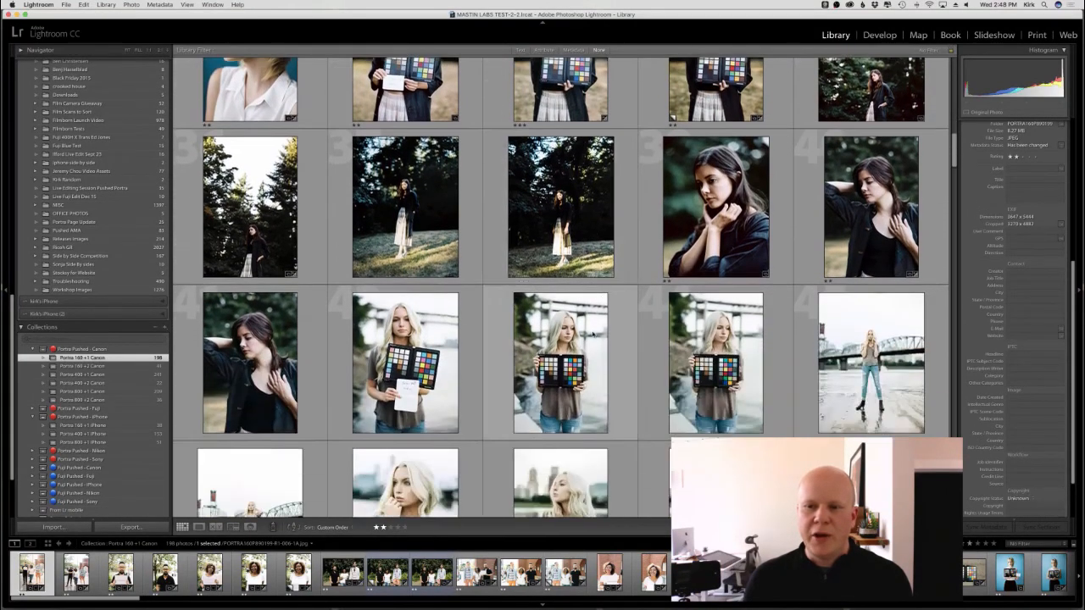
{"action": "scroll", "coordinate": [592, 334], "scroll_direction": "down", "scroll_amount": 10}
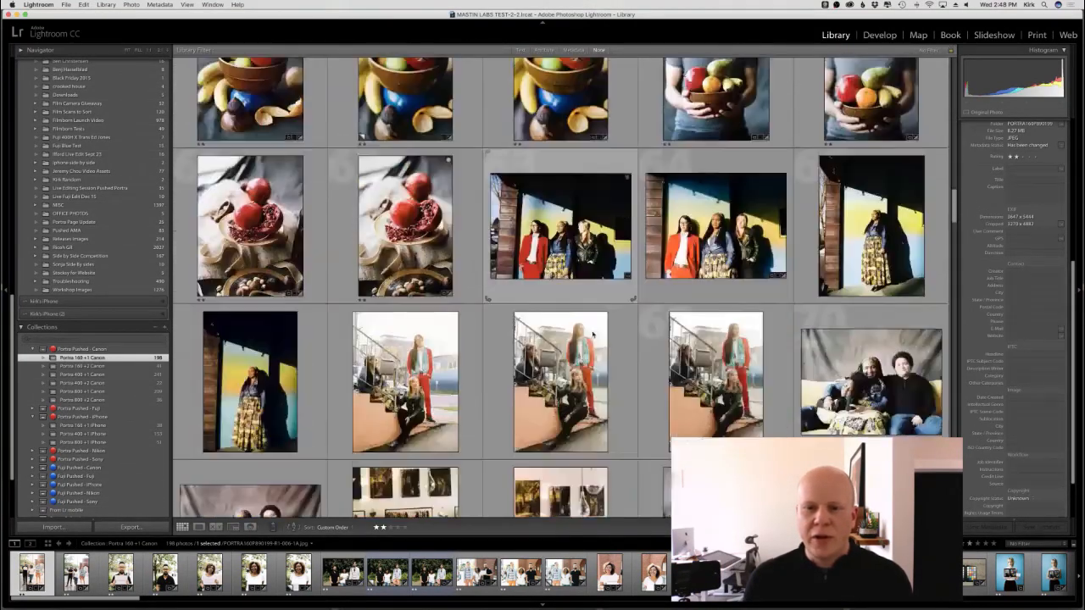
{"action": "scroll", "coordinate": [375, 341], "scroll_direction": "down", "scroll_amount": 3}
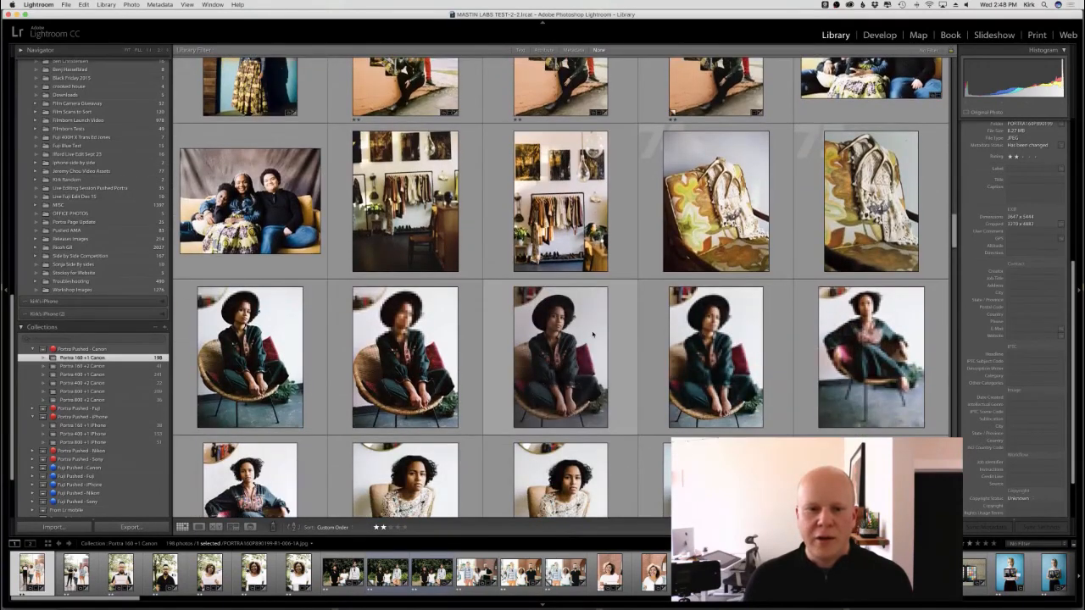
{"action": "scroll", "coordinate": [375, 341], "scroll_direction": "down", "scroll_amount": 1}
{"action": "scroll", "coordinate": [376, 340], "scroll_direction": "down", "scroll_amount": 3}
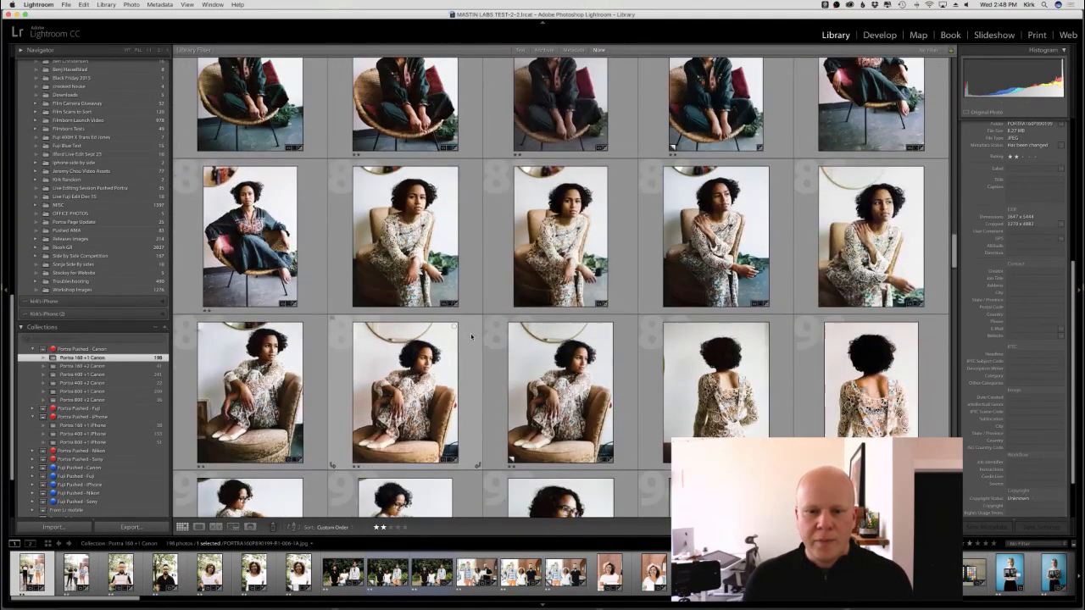
Step: Add the film and digital portraits of the seated woman in the floral dress to the Quick Collection and open that collection
{"action": "left_click", "coordinate": [405, 237]}
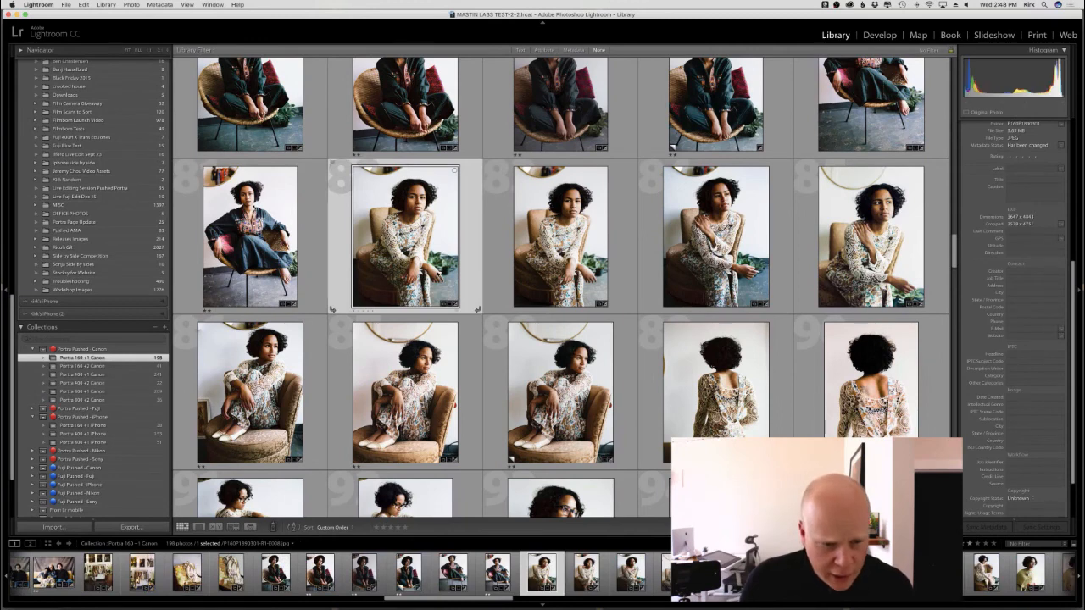
{"action": "left_click", "coordinate": [559, 237]}
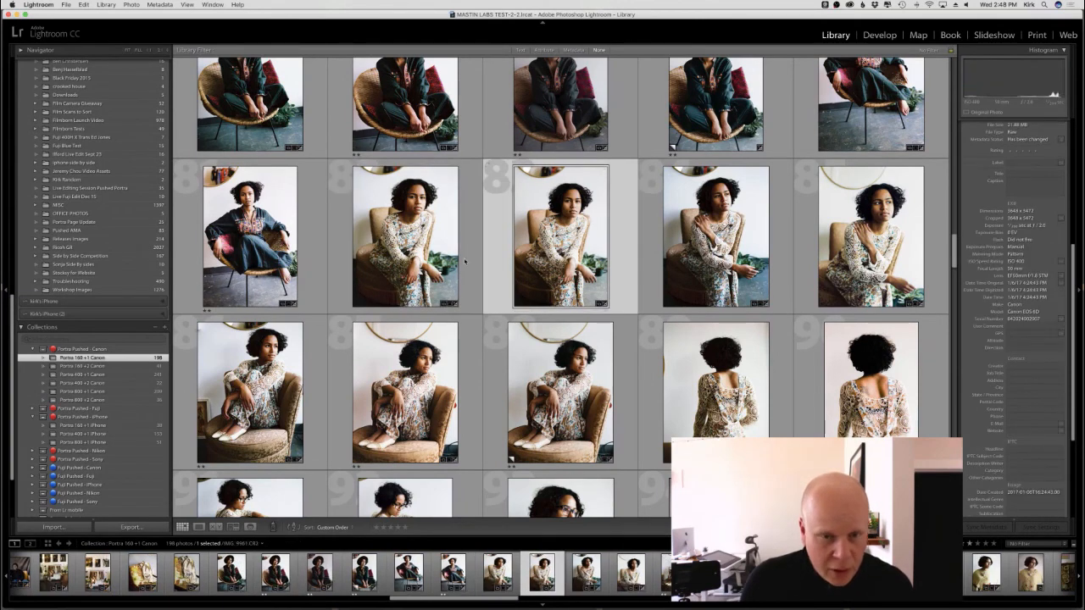
{"action": "key", "text": "Left"}
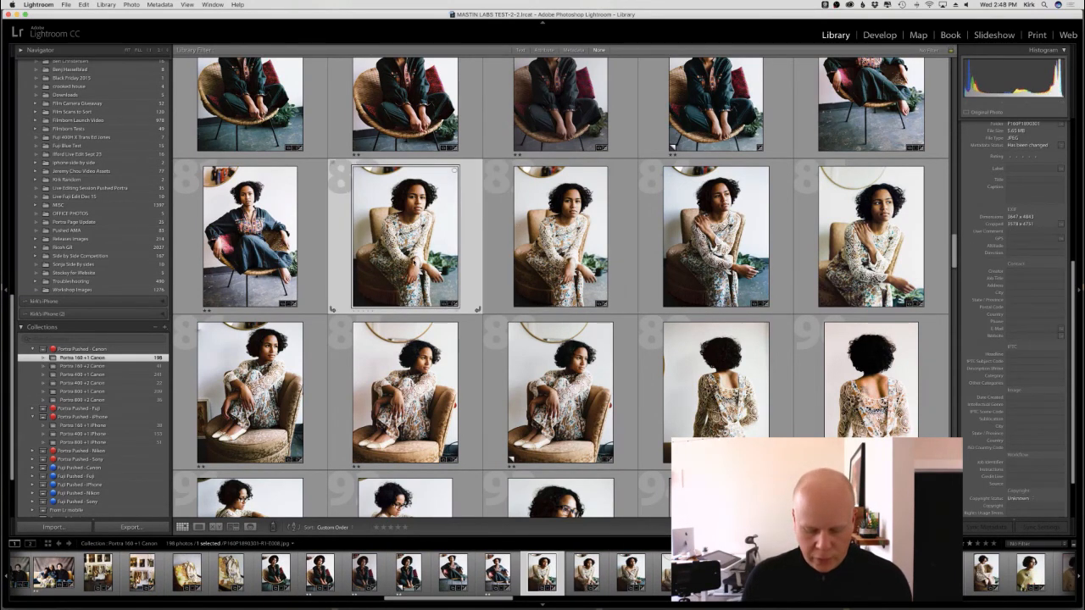
{"action": "left_click", "coordinate": [534, 252]}
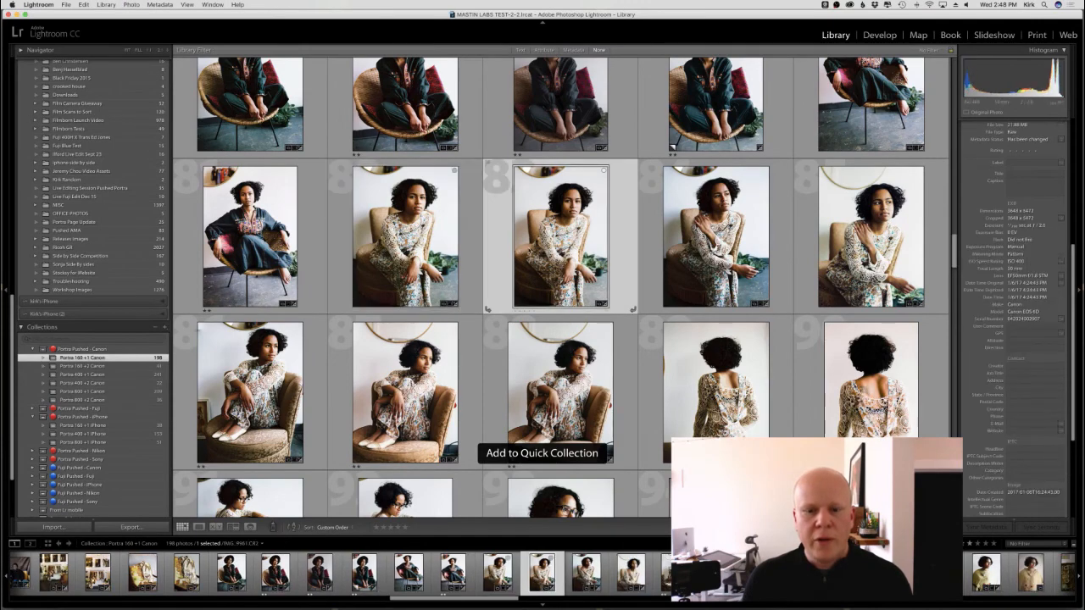
{"action": "scroll", "coordinate": [90, 169], "scroll_direction": "up", "scroll_amount": 5}
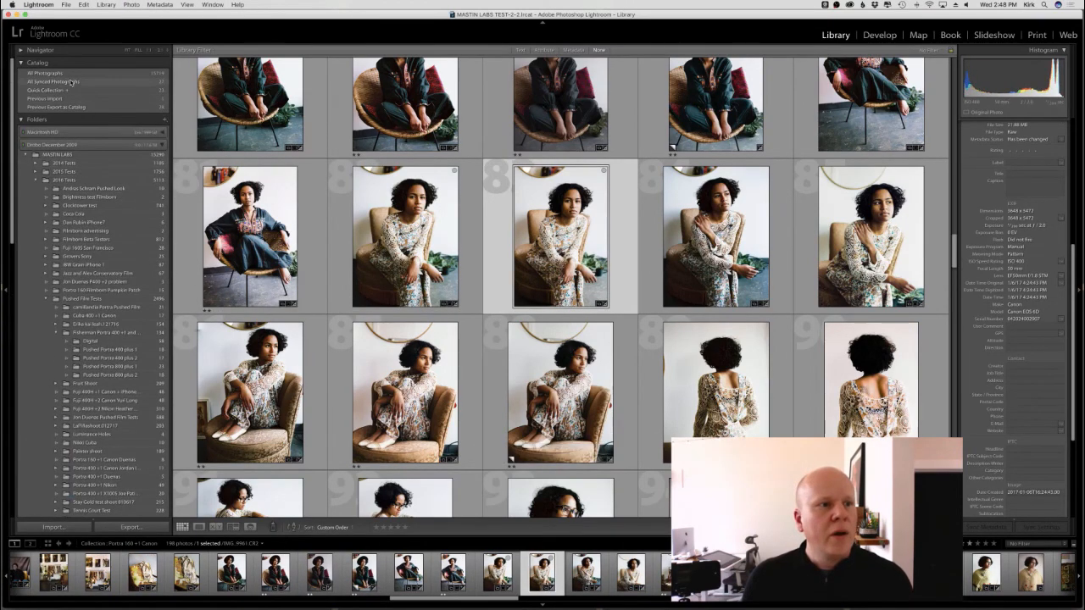
{"action": "left_click", "coordinate": [69, 92]}
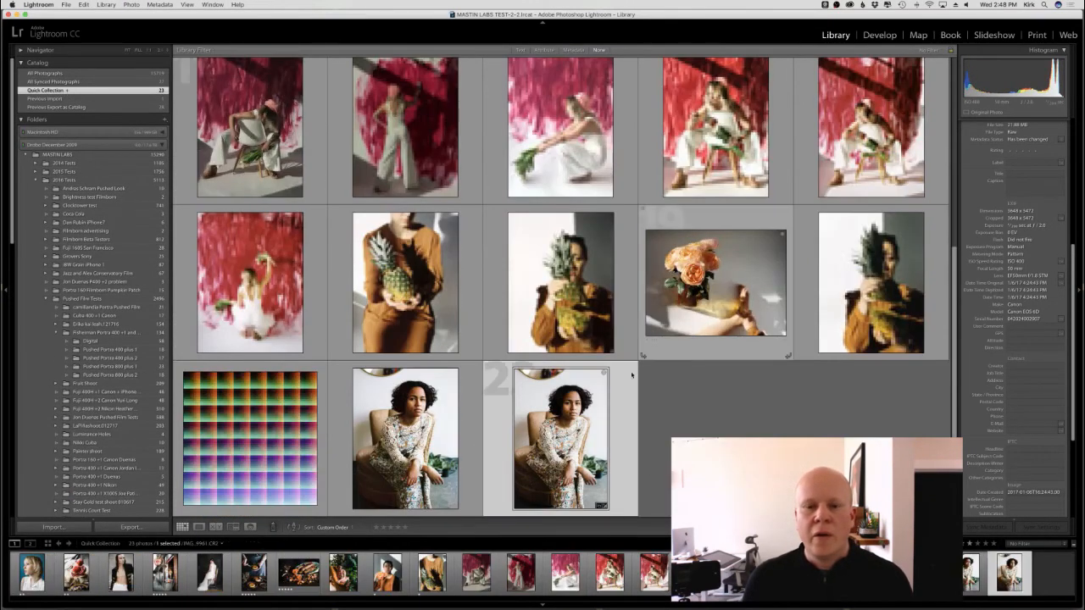
Step: Show IMG_9961.CR2 in Develop's Reference View with the film scan P160P1890301-R1-E008.jpg as the reference photo
{"action": "left_click", "coordinate": [879, 35]}
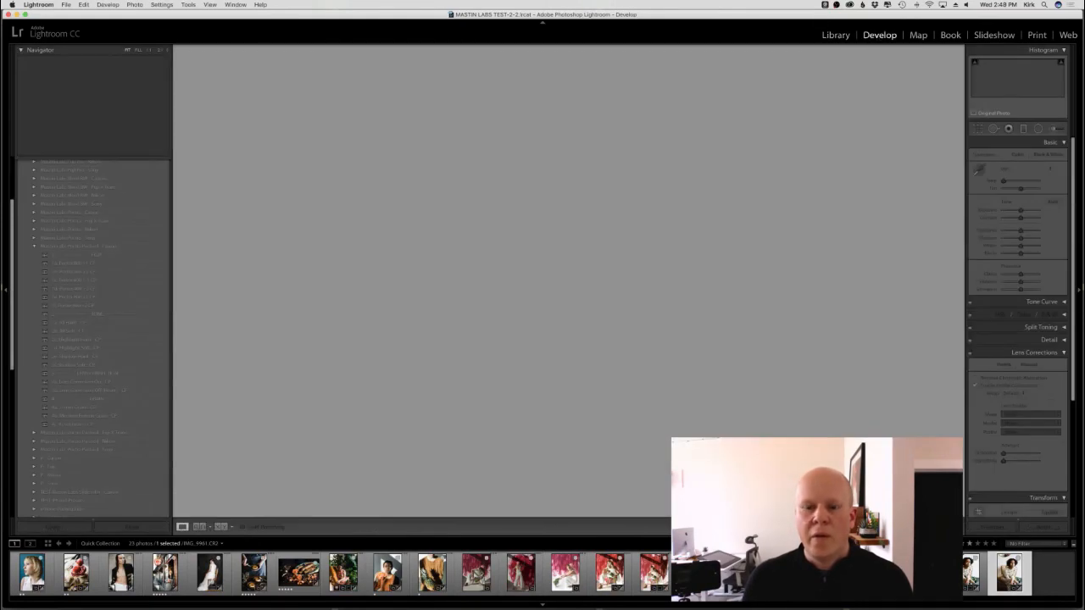
{"action": "left_click", "coordinate": [198, 527]}
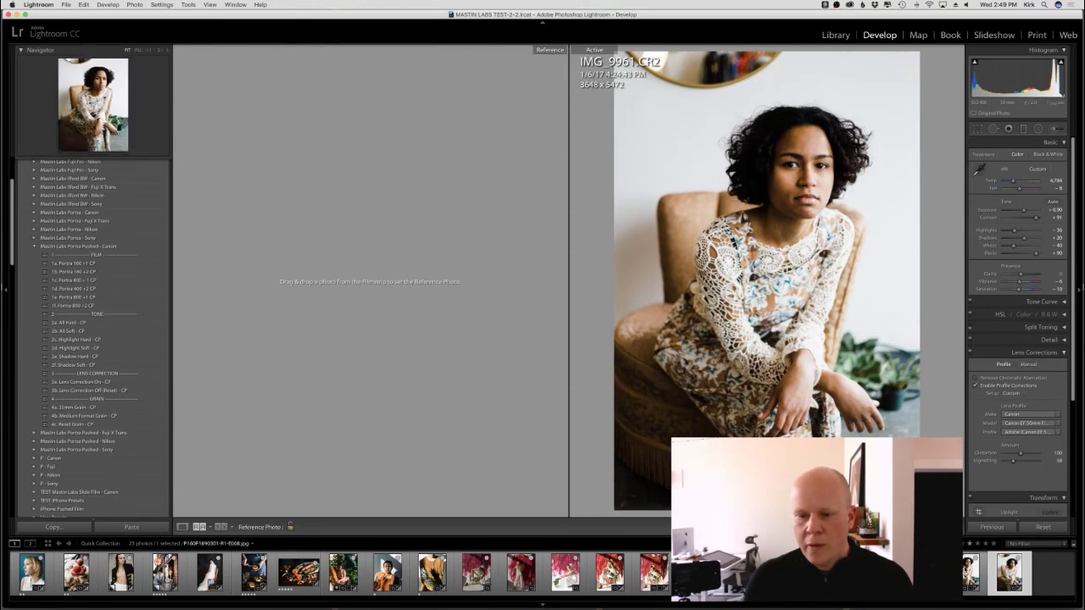
{"action": "left_click_drag", "start_coordinate": [1012, 571], "coordinate": [451, 269]}
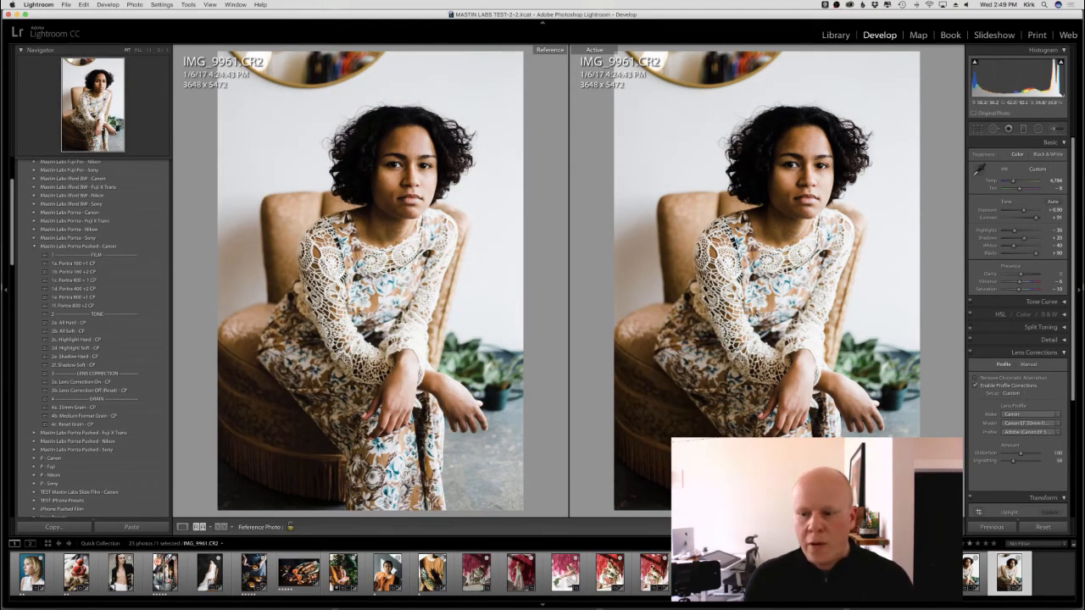
{"action": "left_click_drag", "start_coordinate": [975, 573], "coordinate": [320, 280]}
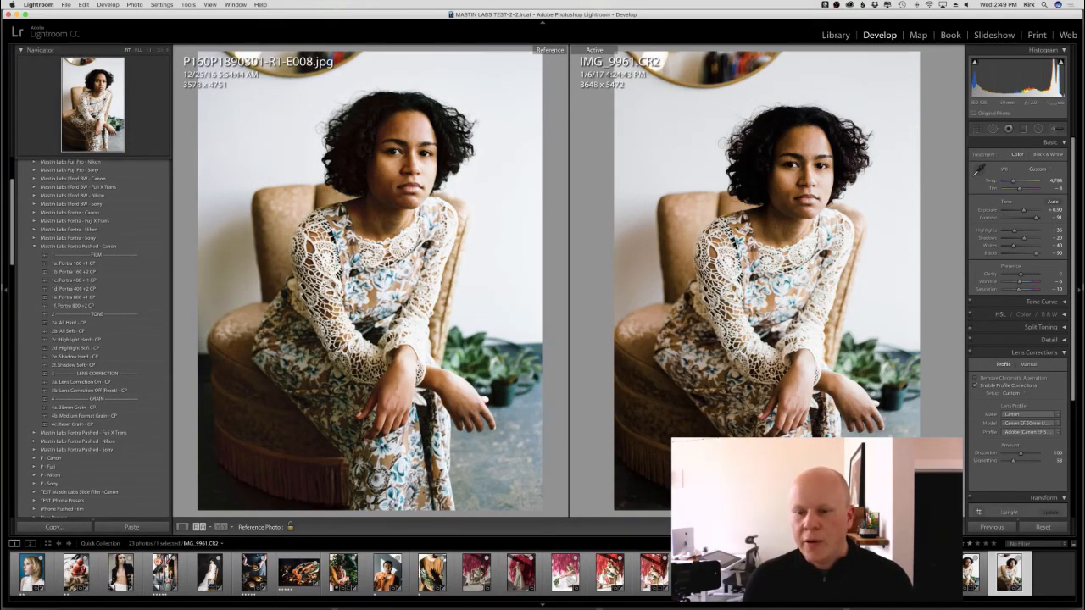
Step: Reset IMG_9961.CR2 and apply the 1a. Portra 160 +1 CP and 3a. Lens Correction On - CP presets
{"action": "left_click", "coordinate": [1027, 524]}
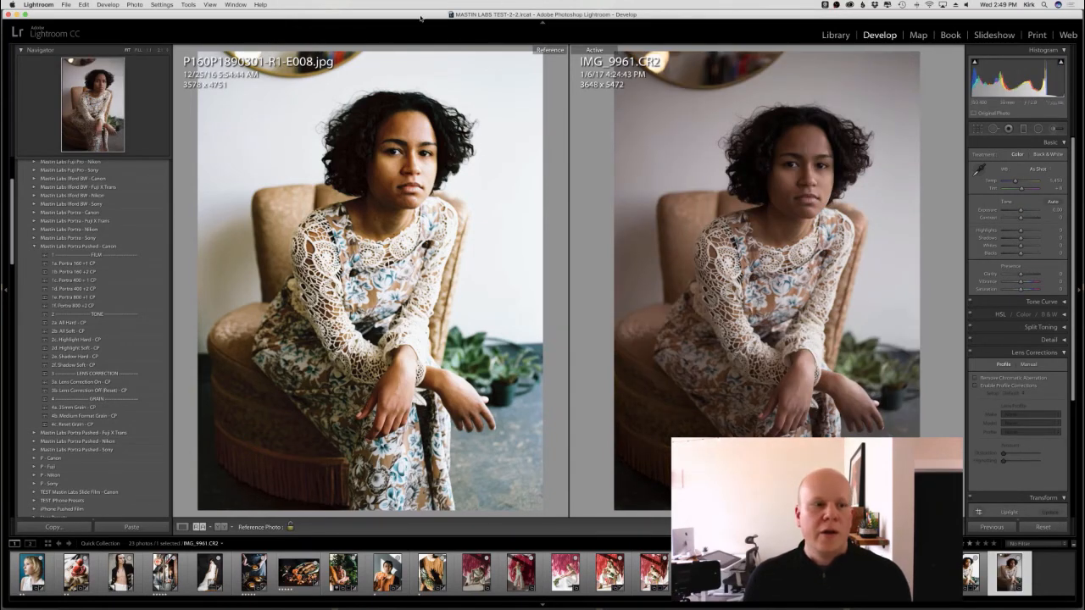
{"action": "left_click_drag", "start_coordinate": [420, 17], "coordinate": [411, 17]}
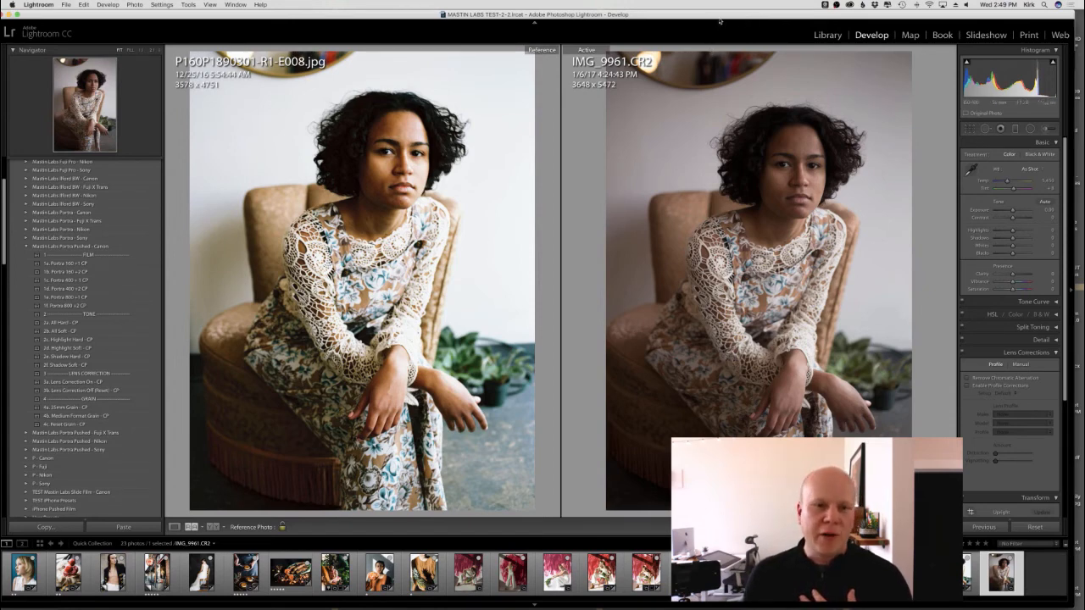
{"action": "left_click_drag", "start_coordinate": [777, 15], "coordinate": [784, 15]}
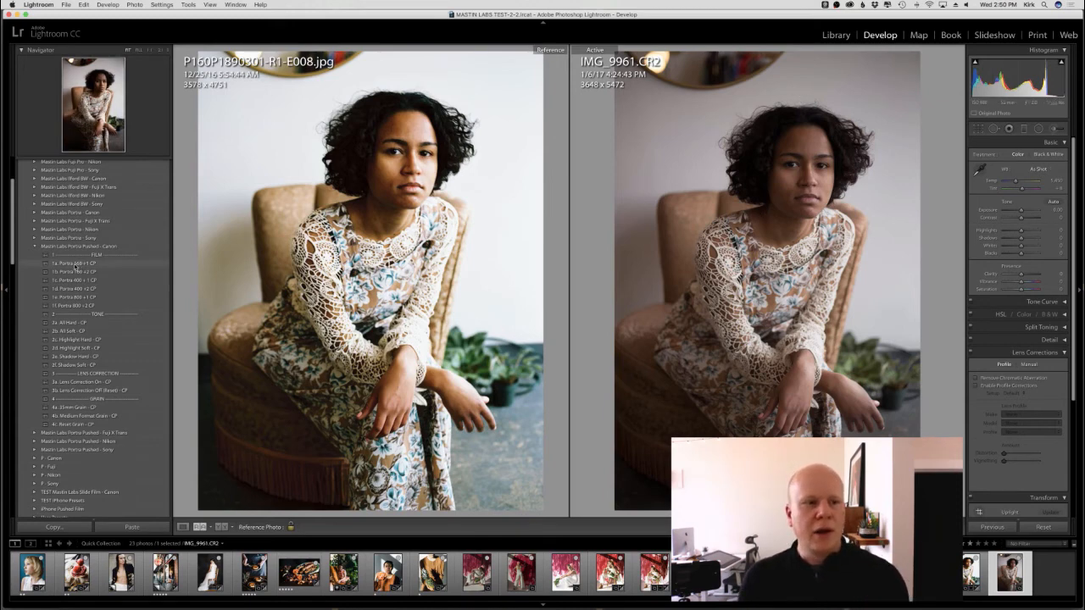
{"action": "left_click", "coordinate": [71, 264]}
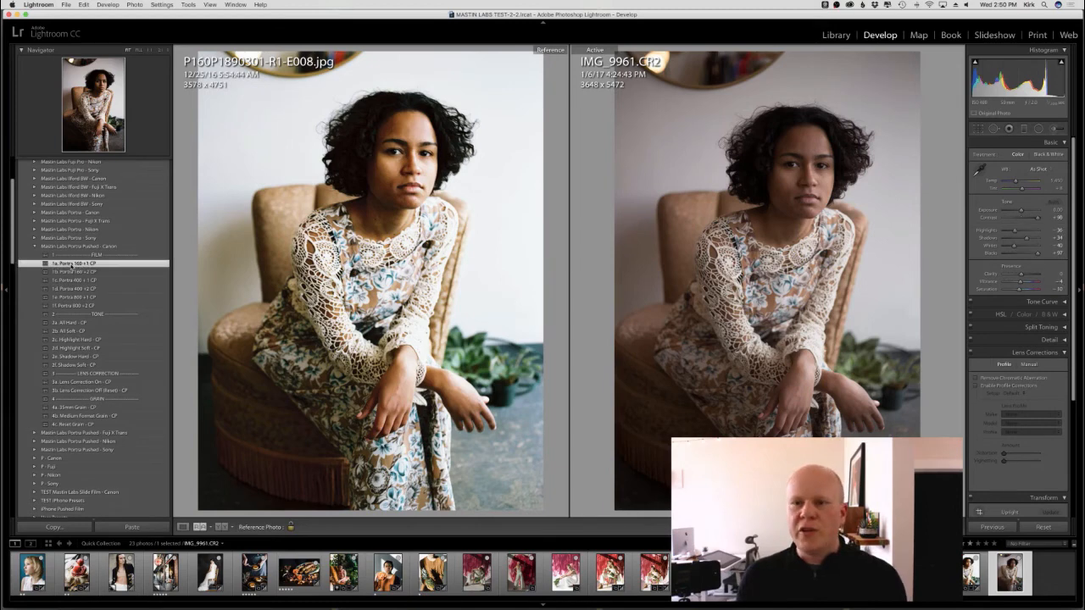
{"action": "left_click", "coordinate": [74, 382]}
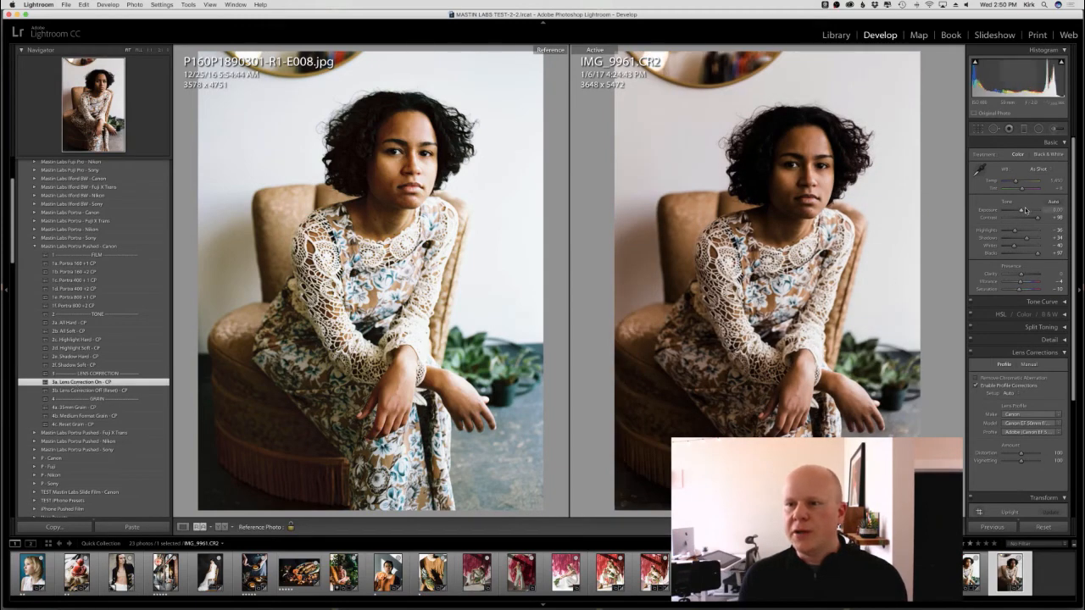
Step: Match IMG_9961.CR2 to the film scan by raising Exposure, cooling Temp slightly and setting Tint to about -7, and compare it with its unedited version
{"action": "left_click_drag", "start_coordinate": [1025, 210], "coordinate": [1021, 211]}
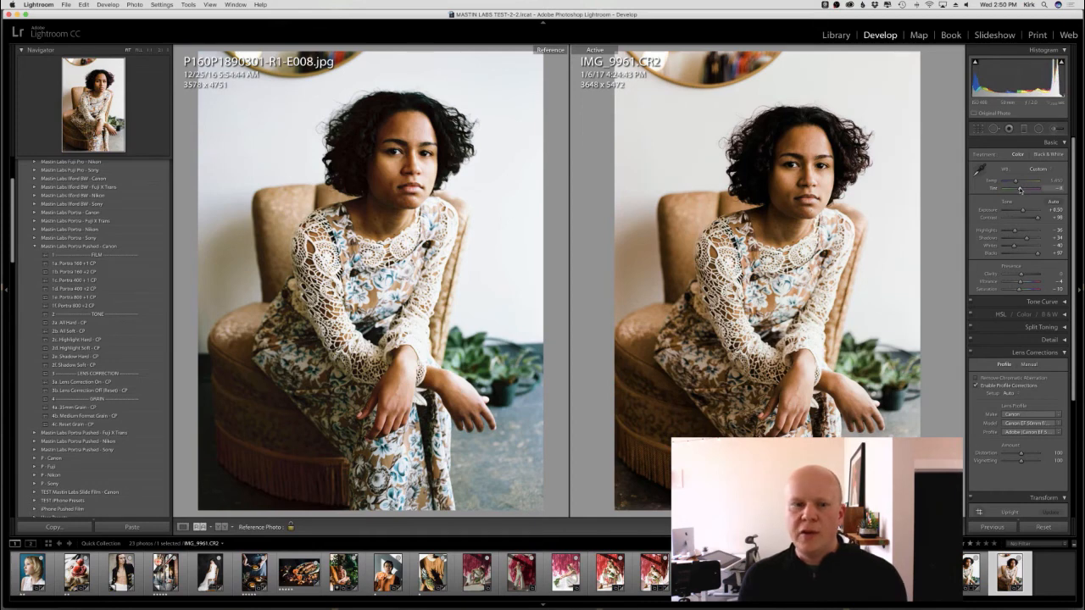
{"action": "left_click_drag", "start_coordinate": [1020, 190], "coordinate": [1014, 182]}
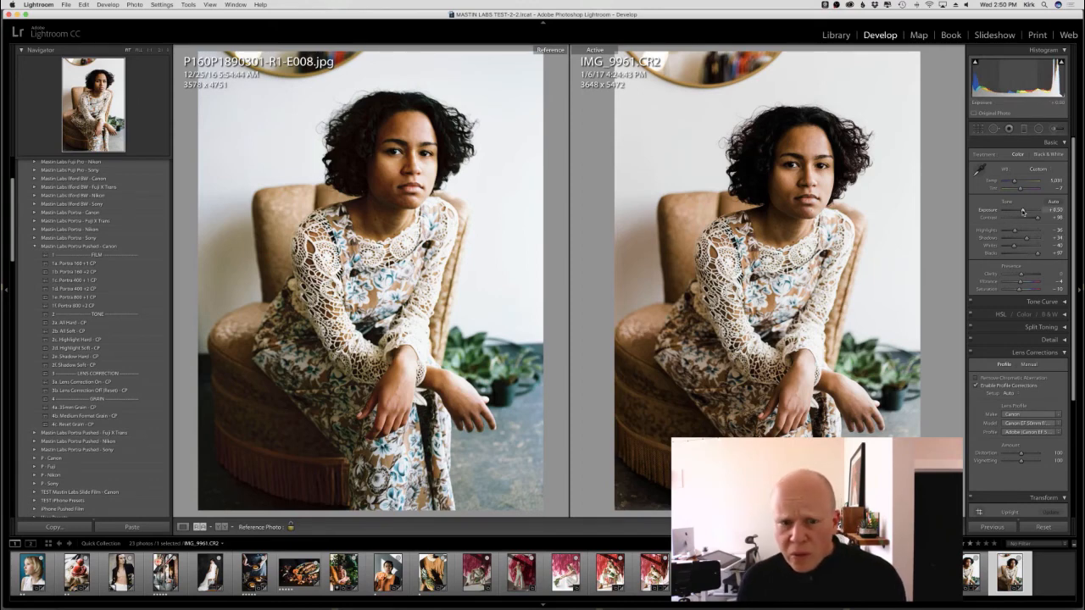
{"action": "left_click_drag", "start_coordinate": [1023, 212], "coordinate": [1024, 213]}
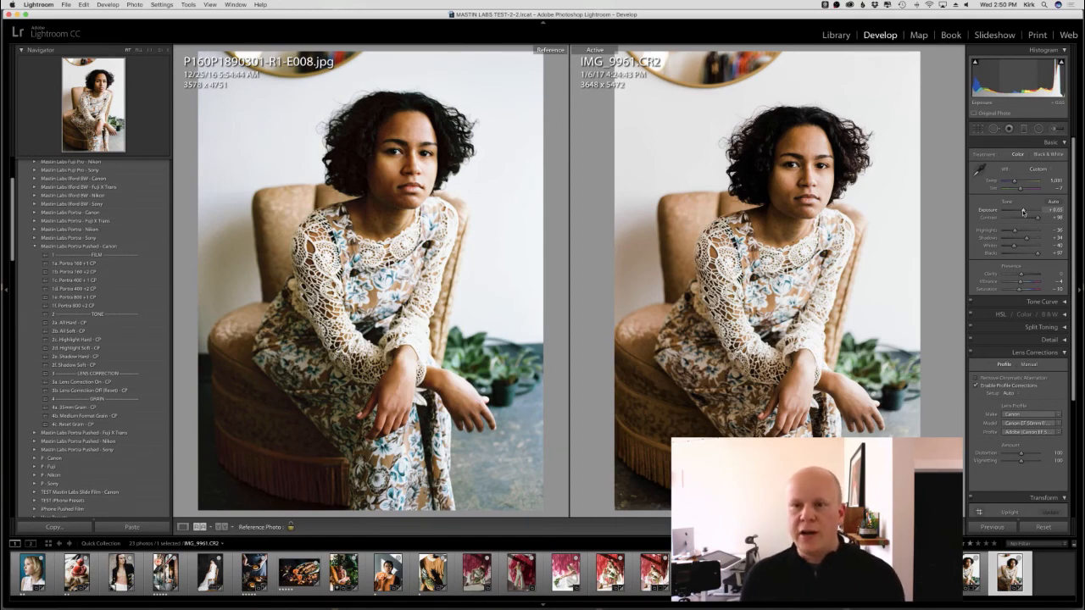
{"action": "key", "text": "backslash"}
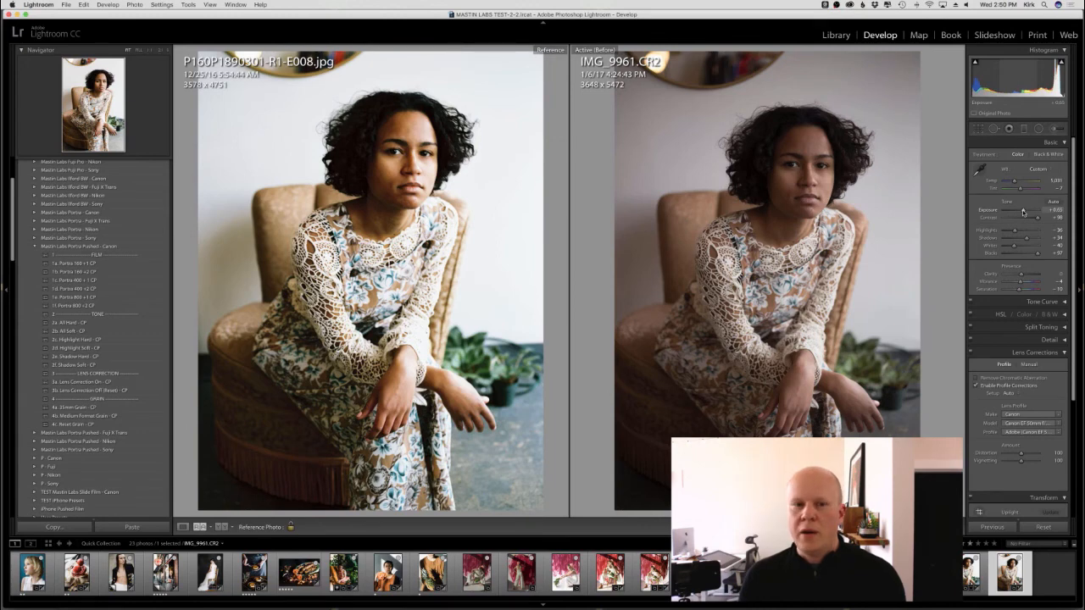
{"action": "key", "text": "backslash"}
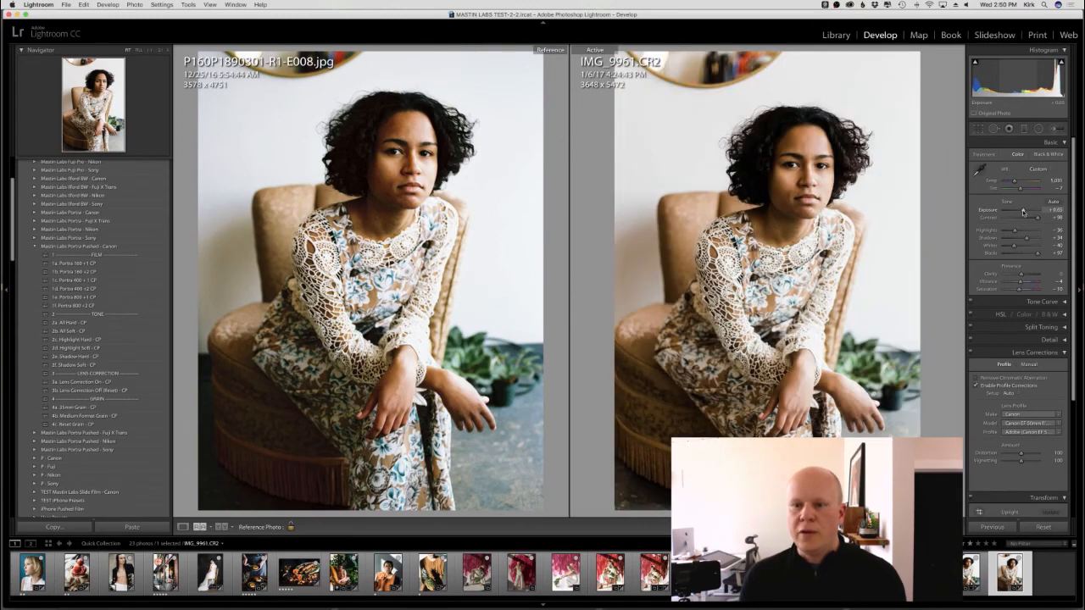
Step: Browse the Quick Collection and the Portra 400 +1 Canon and Portra 400 +2 Canon collections for another film and digital portrait pair
{"action": "left_click", "coordinate": [836, 34]}
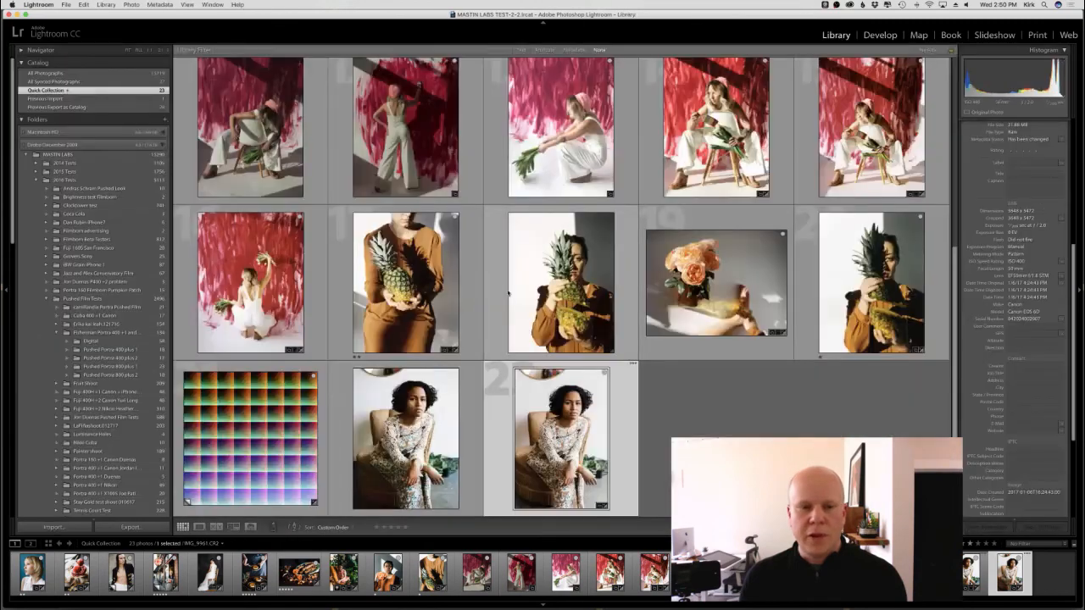
{"action": "scroll", "coordinate": [587, 286], "scroll_direction": "up", "scroll_amount": 5}
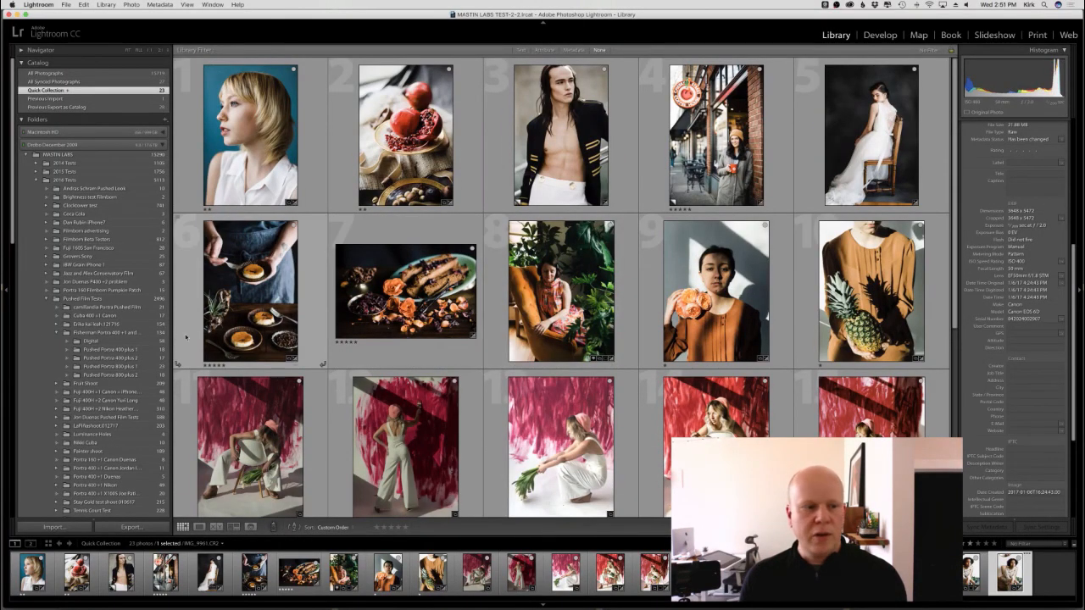
{"action": "scroll", "coordinate": [91, 382], "scroll_direction": "down", "scroll_amount": 10}
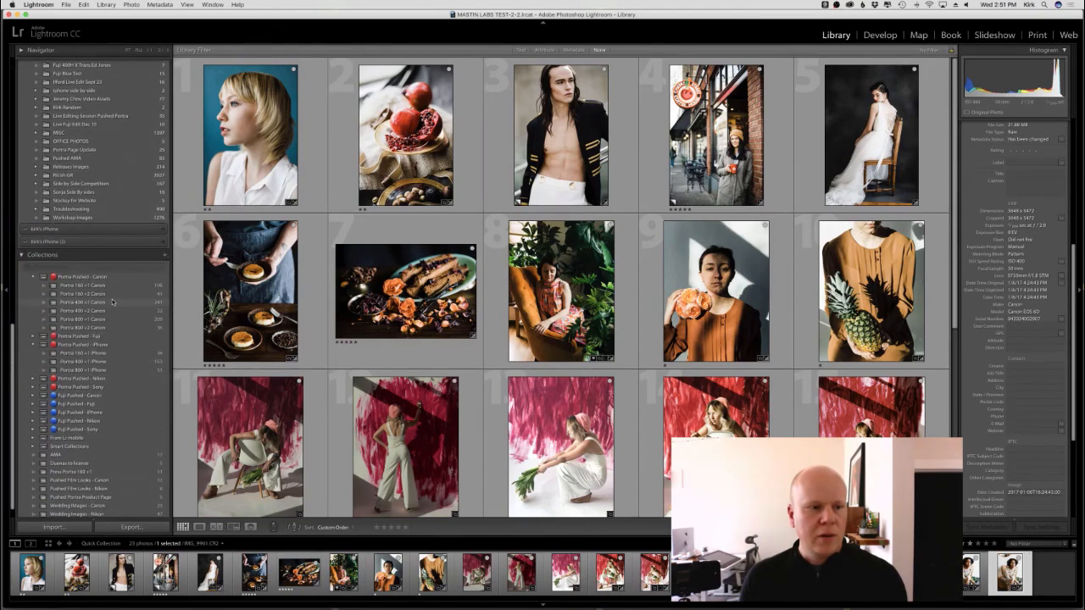
{"action": "left_click", "coordinate": [91, 305]}
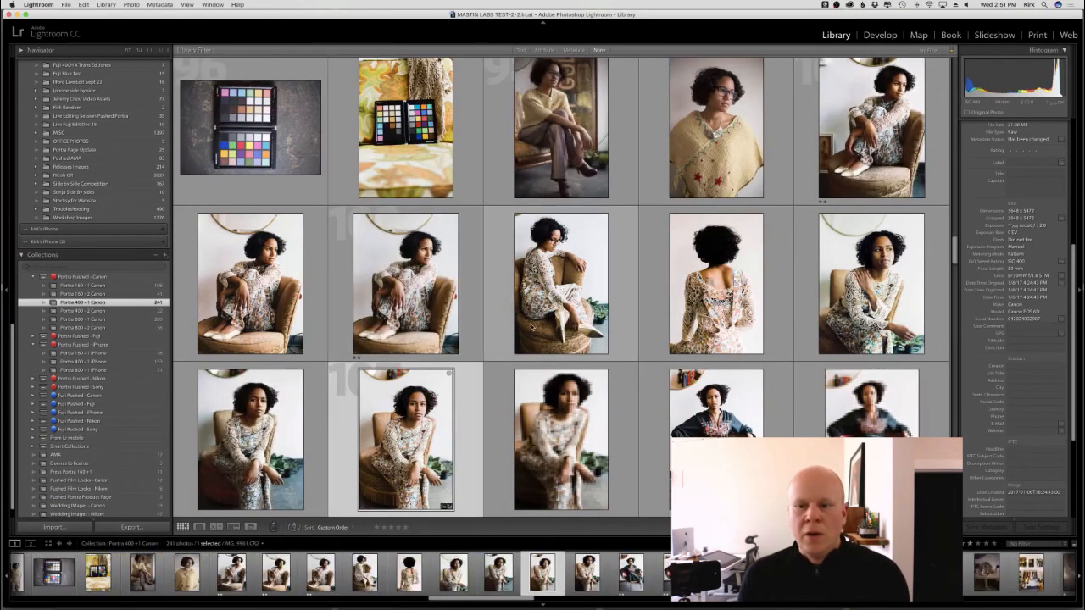
{"action": "scroll", "coordinate": [440, 305], "scroll_direction": "down", "scroll_amount": 5}
{"action": "scroll", "coordinate": [533, 322], "scroll_direction": "down", "scroll_amount": 10}
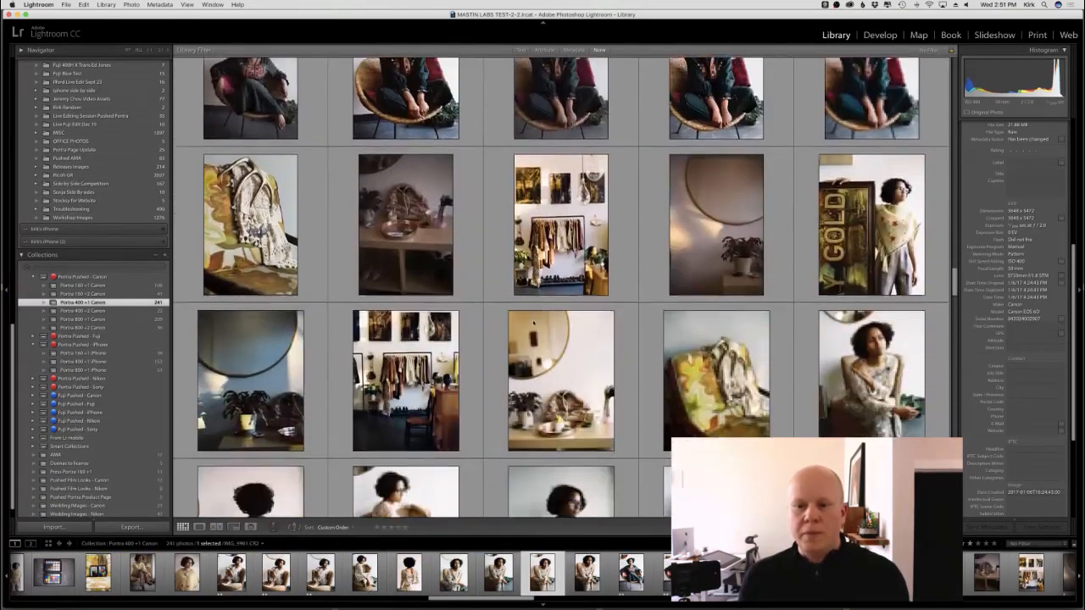
{"action": "scroll", "coordinate": [533, 322], "scroll_direction": "down", "scroll_amount": 15}
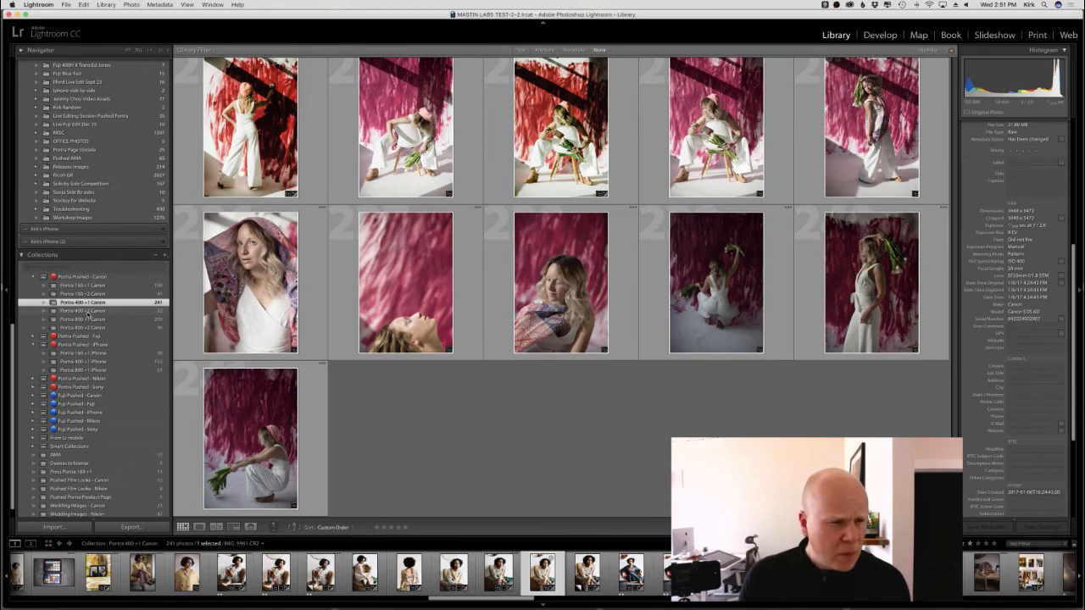
{"action": "left_click", "coordinate": [88, 312]}
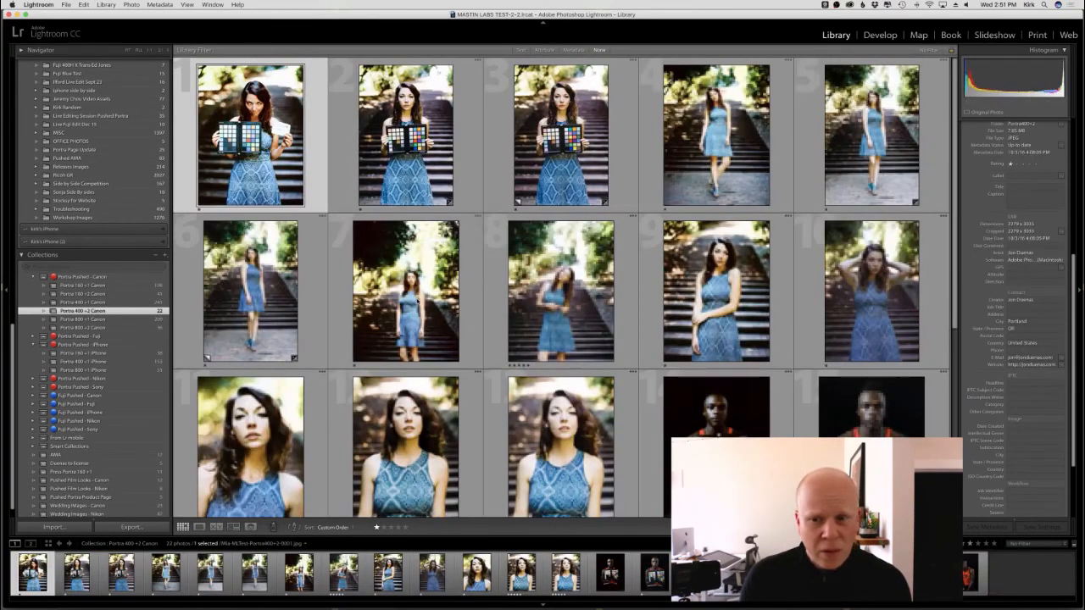
{"action": "scroll", "coordinate": [416, 300], "scroll_direction": "down", "scroll_amount": 5}
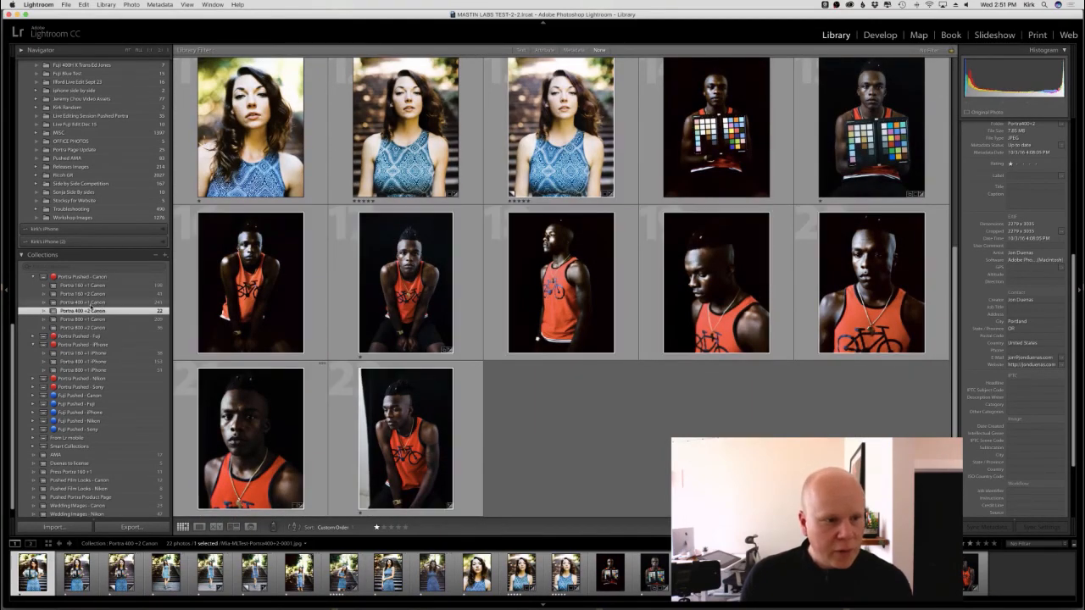
Step: From Portra 400 +1 Canon, show the 6D-0084 portrait of the man in the bicycle tank top in Develop, with its Portra400+1-0003 film scan as reference
{"action": "left_click", "coordinate": [90, 302]}
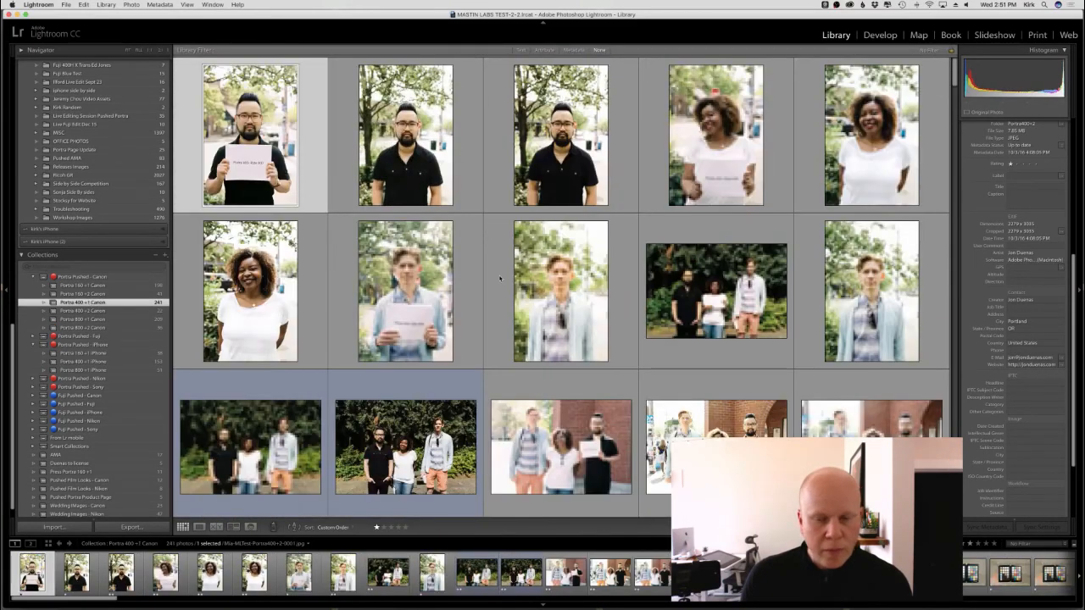
{"action": "scroll", "coordinate": [450, 289], "scroll_direction": "down", "scroll_amount": 10}
{"action": "scroll", "coordinate": [450, 289], "scroll_direction": "down", "scroll_amount": 20}
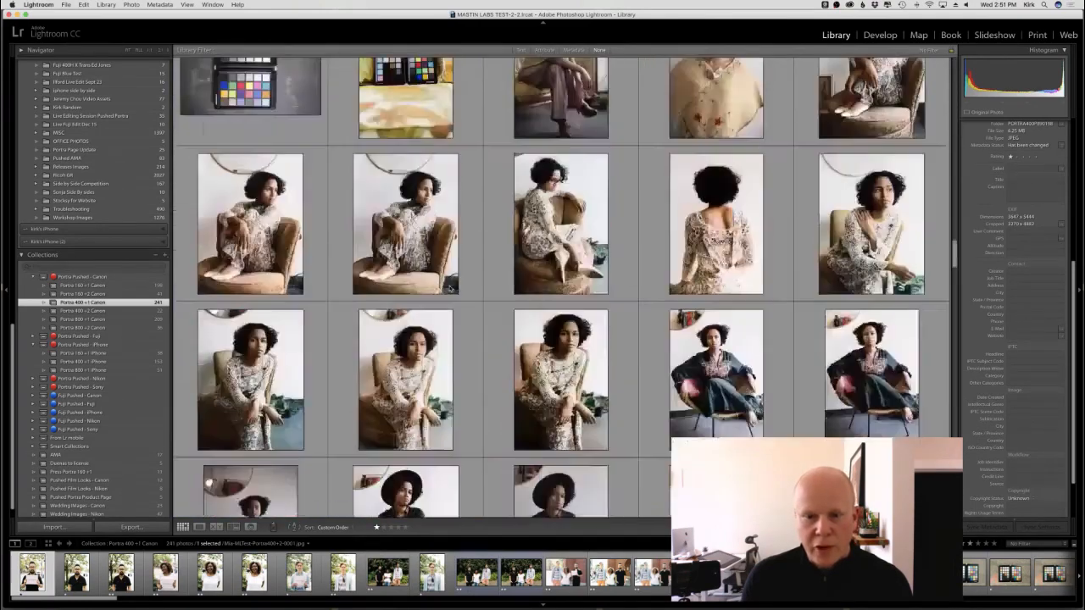
{"action": "scroll", "coordinate": [450, 289], "scroll_direction": "down", "scroll_amount": 20}
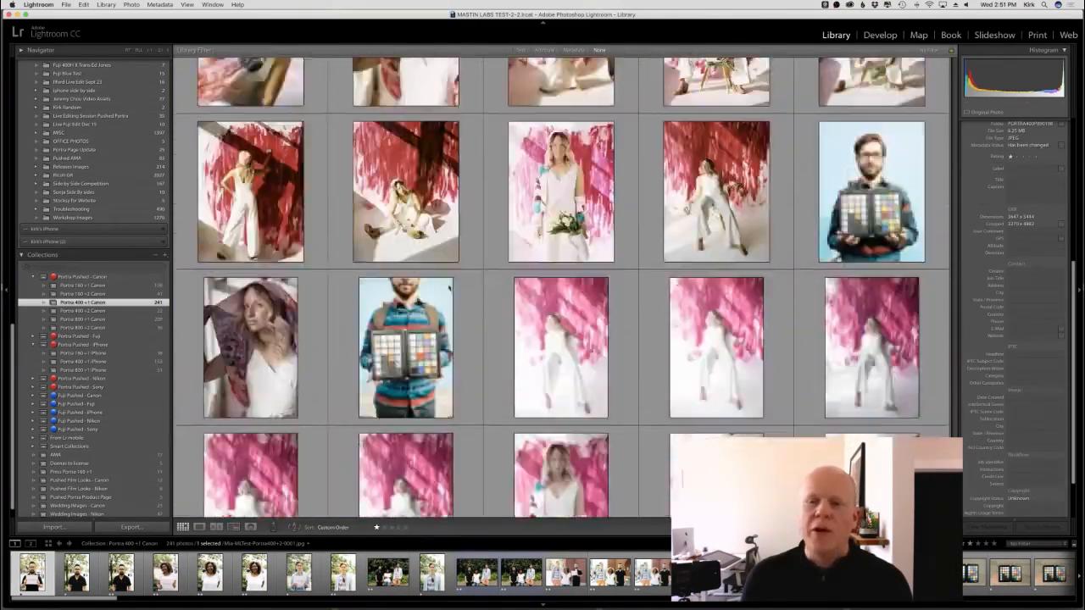
{"action": "scroll", "coordinate": [448, 286], "scroll_direction": "up", "scroll_amount": 20}
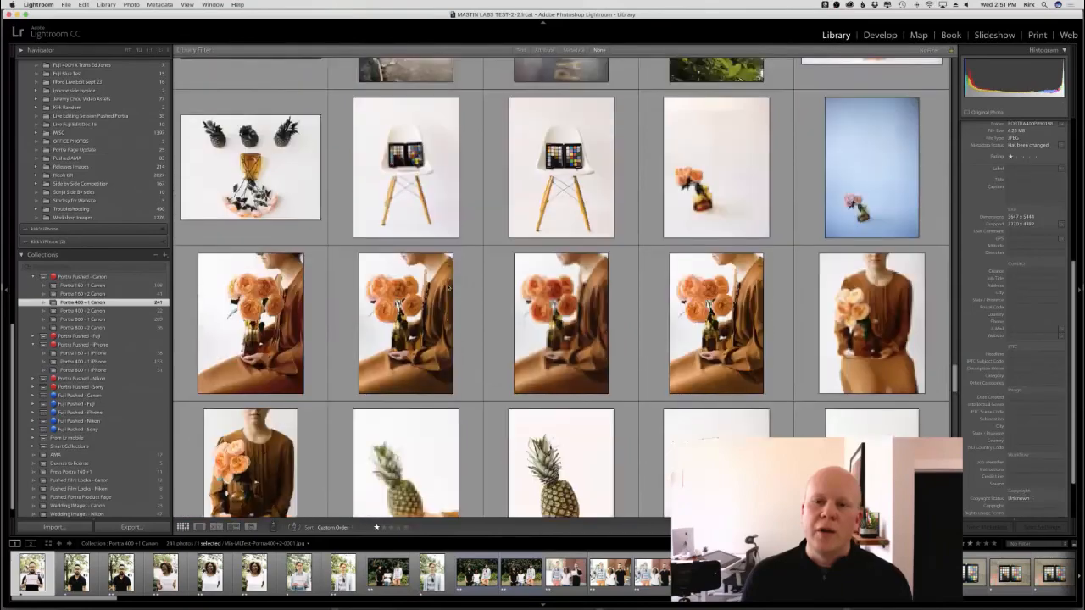
{"action": "scroll", "coordinate": [448, 285], "scroll_direction": "up", "scroll_amount": 20}
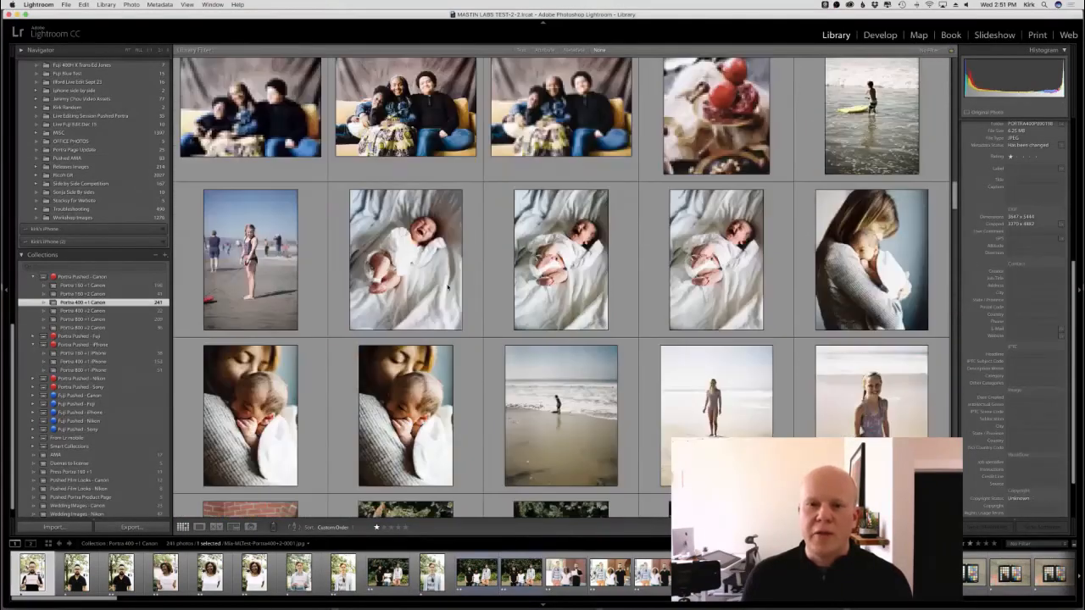
{"action": "scroll", "coordinate": [446, 286], "scroll_direction": "up", "scroll_amount": 8}
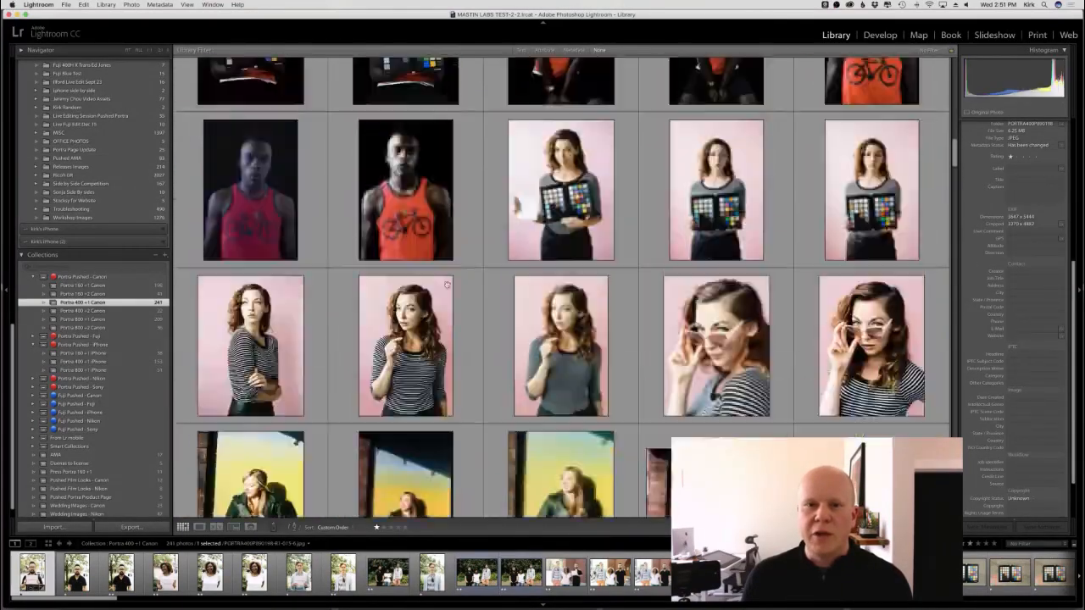
{"action": "scroll", "coordinate": [448, 288], "scroll_direction": "up", "scroll_amount": 3}
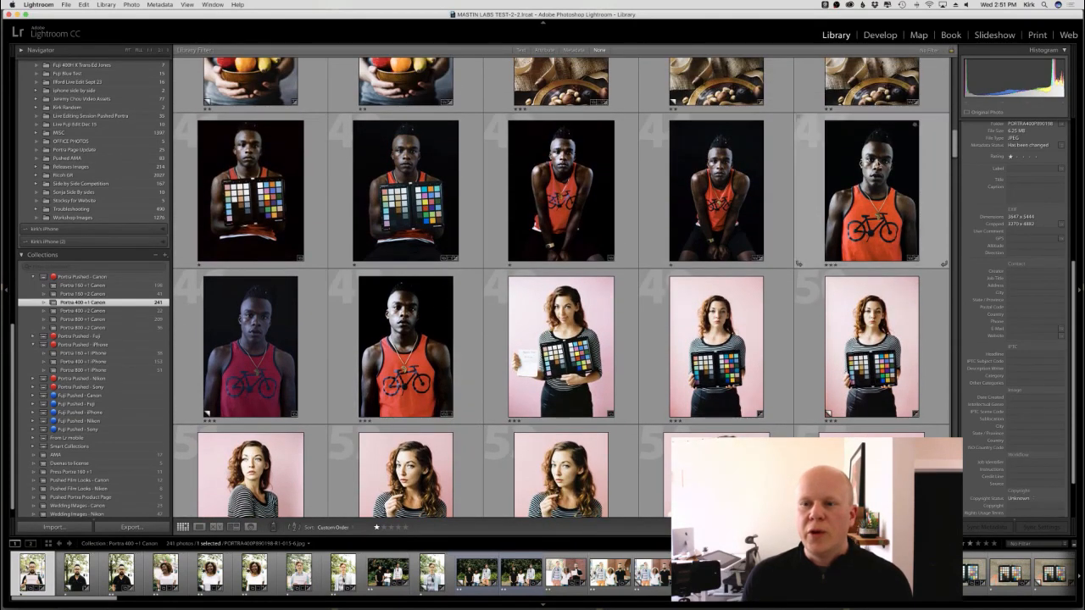
{"action": "double_click", "coordinate": [871, 191]}
{"action": "left_click", "coordinate": [881, 34]}
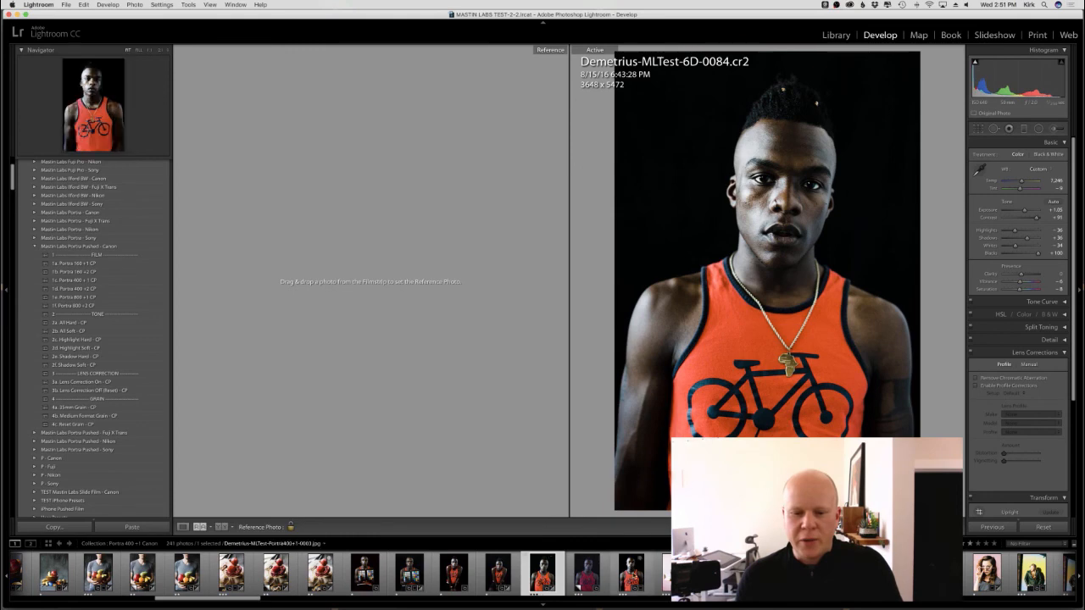
{"action": "left_click_drag", "start_coordinate": [631, 573], "coordinate": [343, 267]}
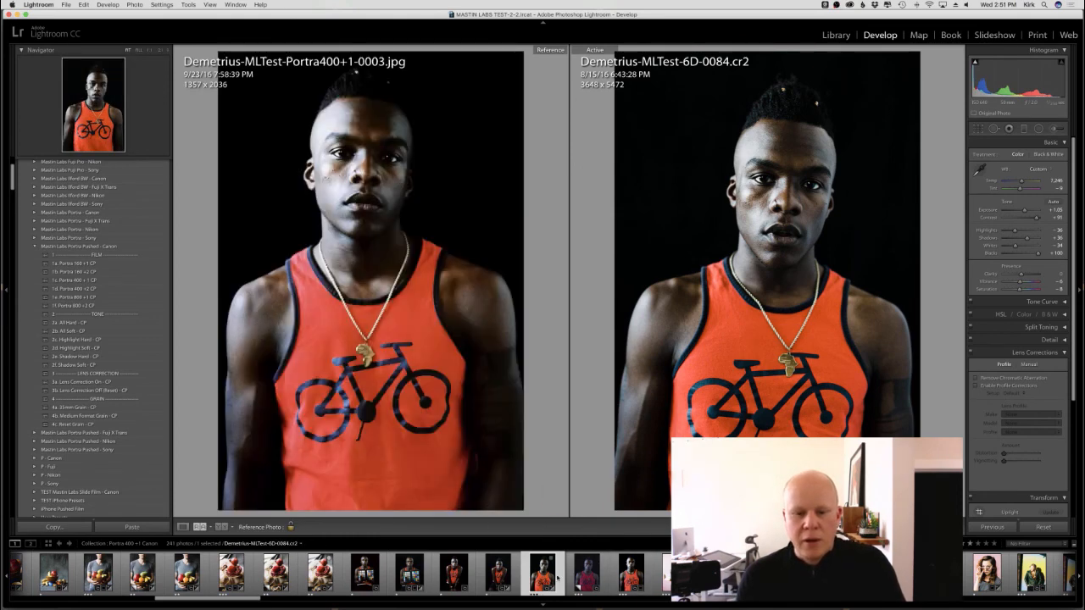
Step: Reset the digital portrait of the man in the tank top and apply the 1c. Portra 400 +1 CP preset
{"action": "left_click", "coordinate": [1043, 527]}
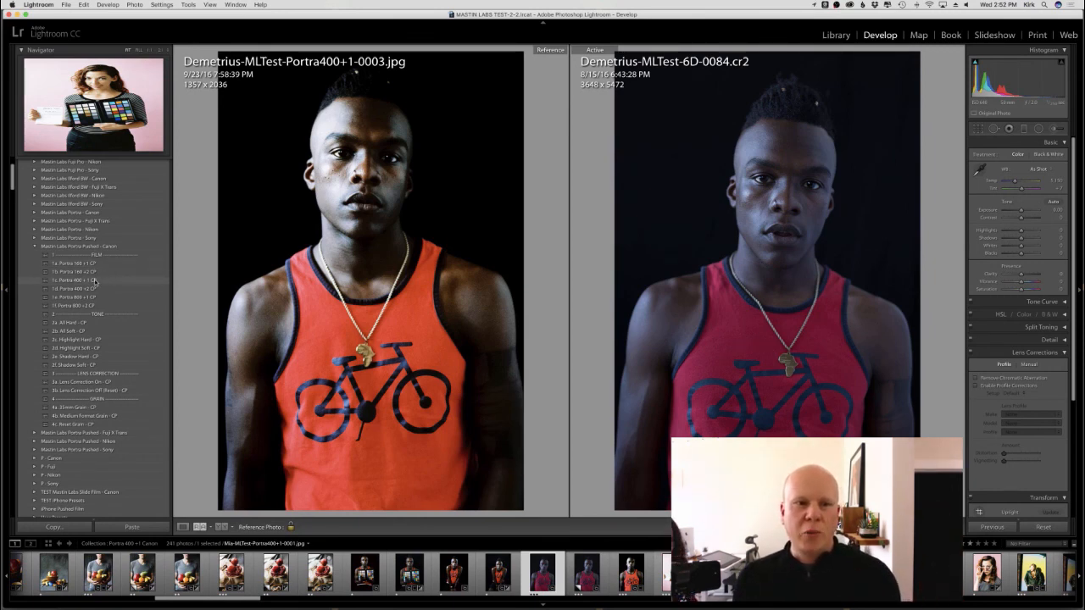
{"action": "left_click", "coordinate": [94, 280]}
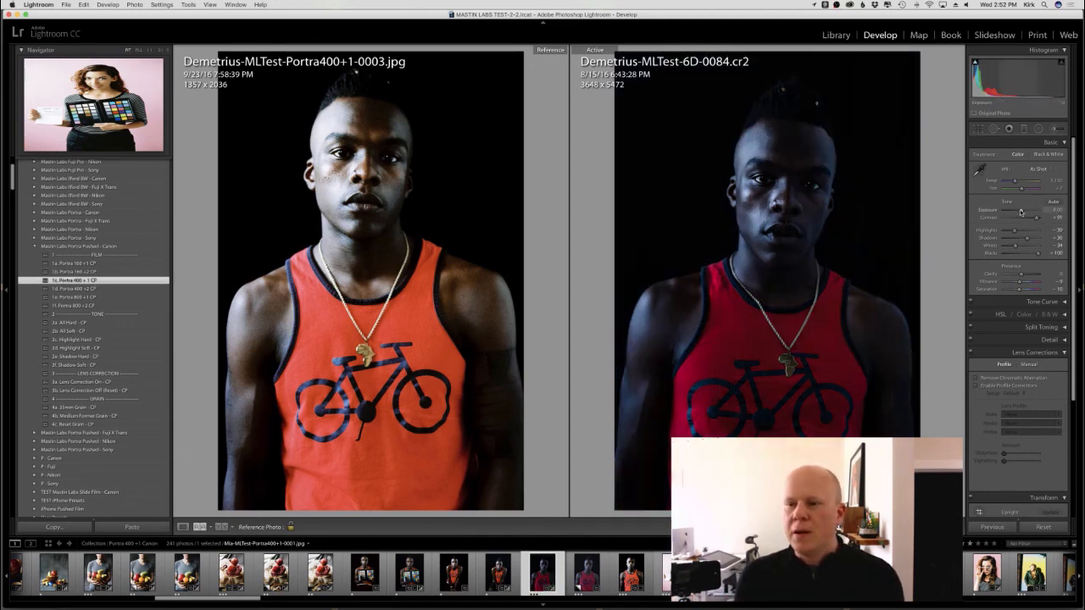
Step: Match the digital portrait to the film scan by setting Exposure to +1.10, warming Temp to about 7,490 and shifting Tint slightly toward green
{"action": "left_click_drag", "start_coordinate": [1022, 212], "coordinate": [1034, 211]}
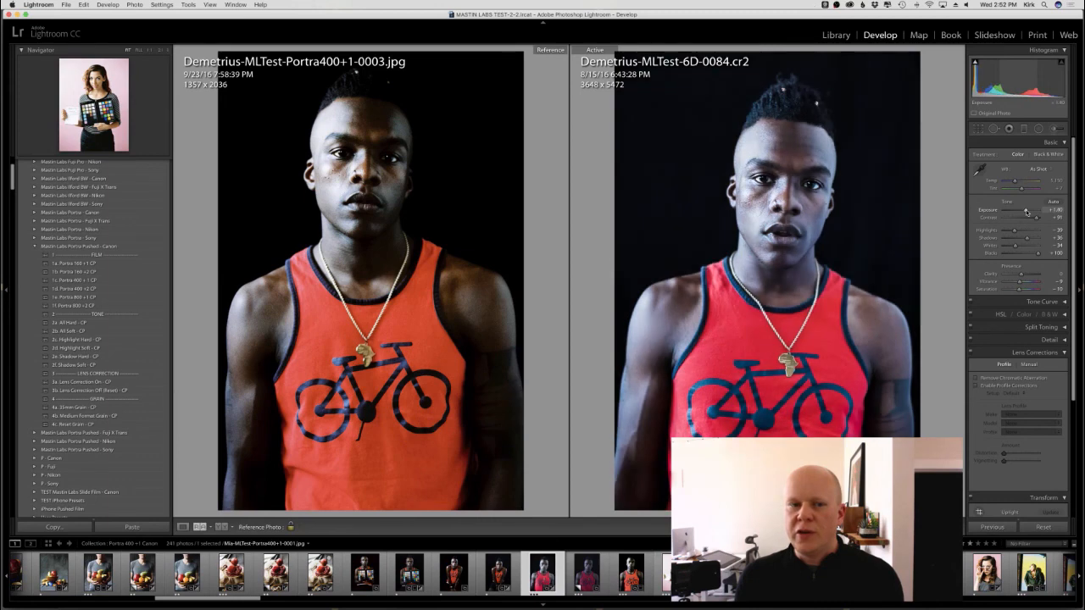
{"action": "left_click", "coordinate": [1022, 182]}
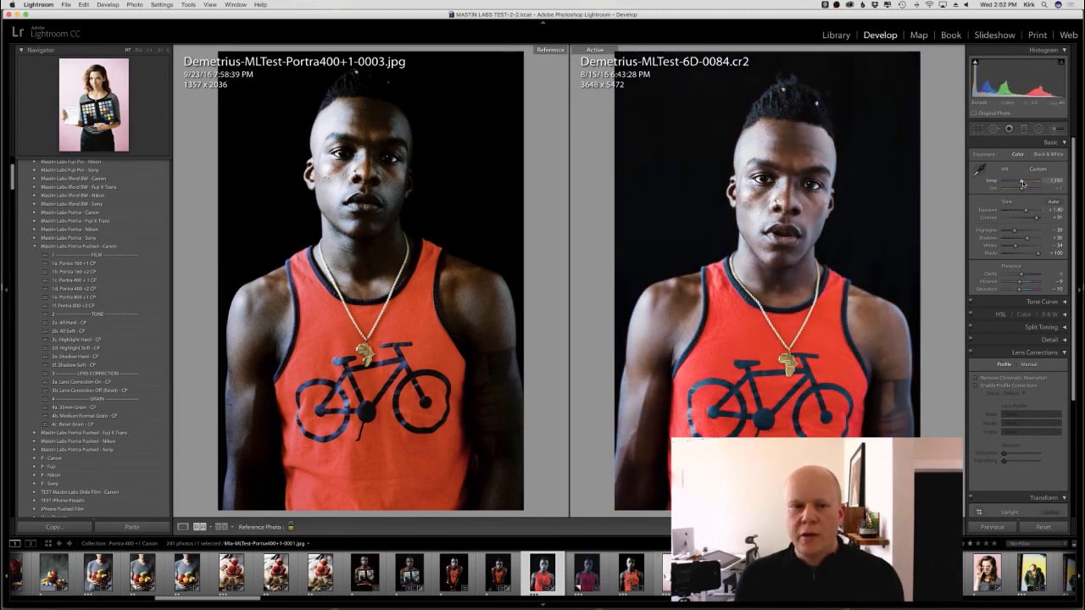
{"action": "mouse_move", "coordinate": [1022, 183]}
{"action": "left_mouse_down"}
{"action": "mouse_move", "coordinate": [1024, 214]}
{"action": "mouse_move", "coordinate": [1020, 190]}
{"action": "left_mouse_up"}
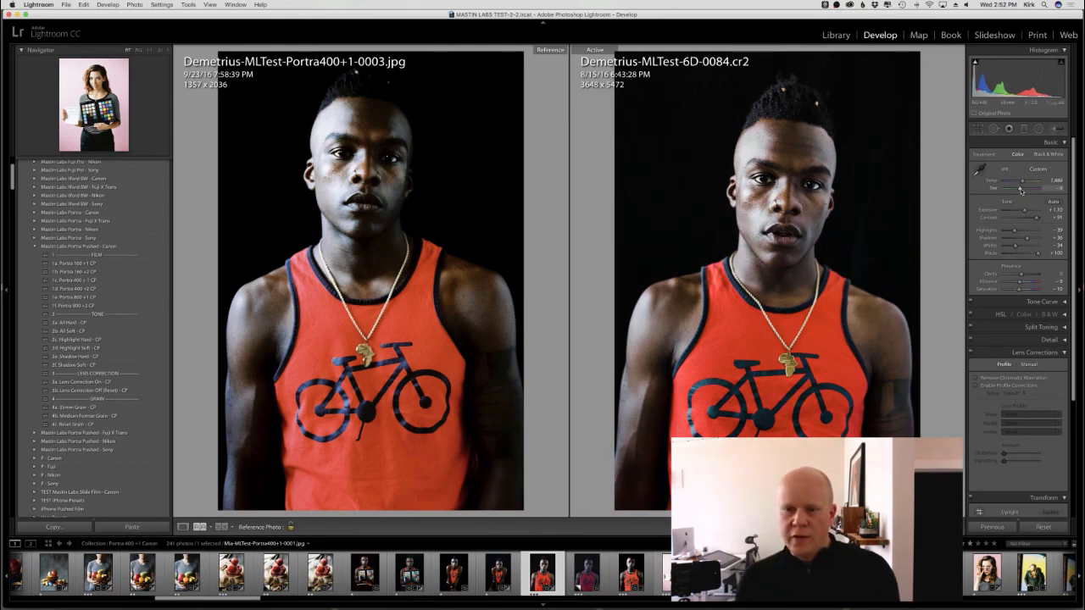
Step: Apply the 2a. All Hard - CP tone preset to the digital portrait and compare it with its unedited version
{"action": "left_click", "coordinate": [76, 323]}
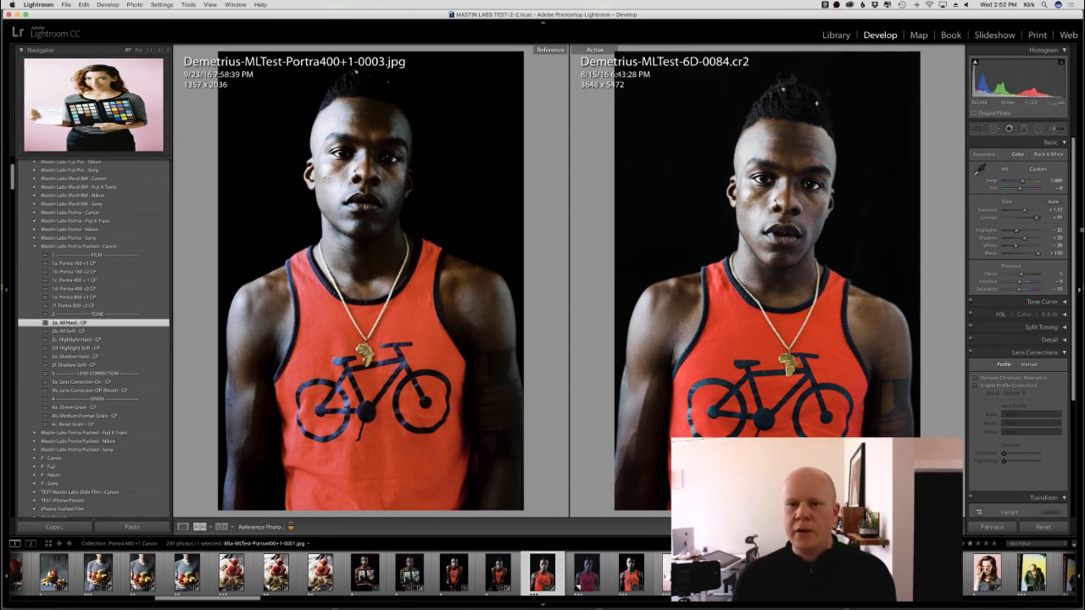
{"action": "key", "text": "backslash"}
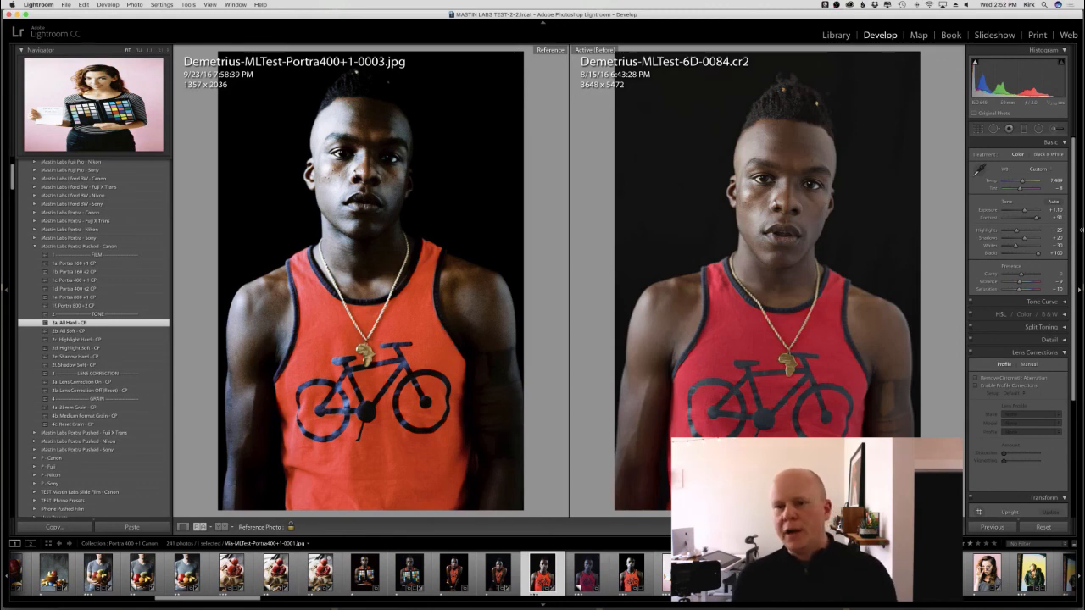
{"action": "key", "text": "backslash"}
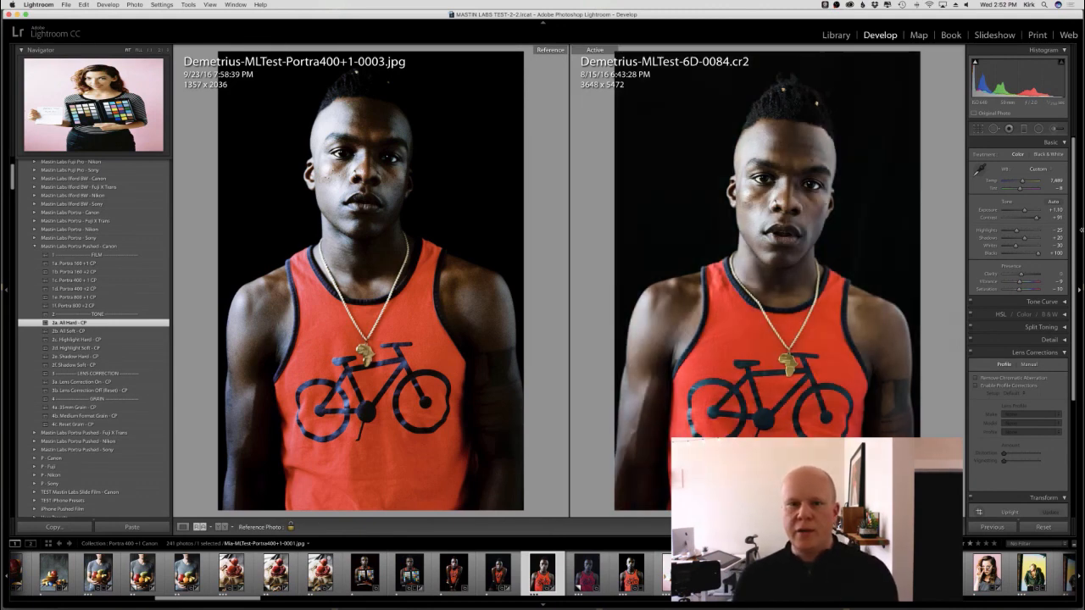